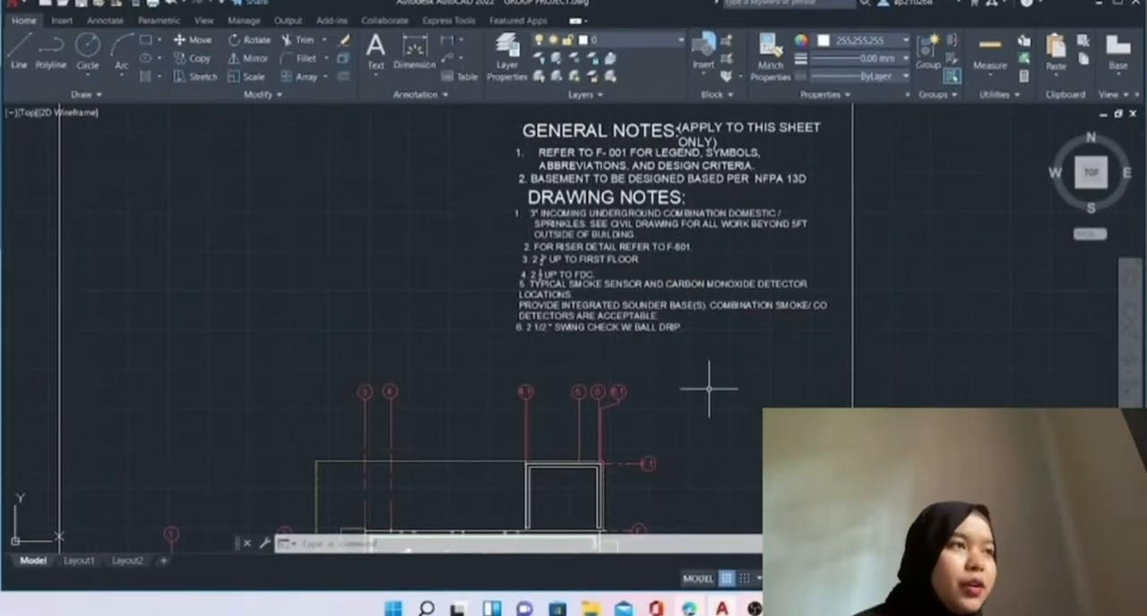
# Examine the basement floor plan F-101, from its general and drawing notes to the outlines, stairs and sprinkler piping.
pyautogui.moveTo(709, 390); pyautogui.dragTo(694, 279, button='middle')
pyautogui.scroll(-2, 693, 279)
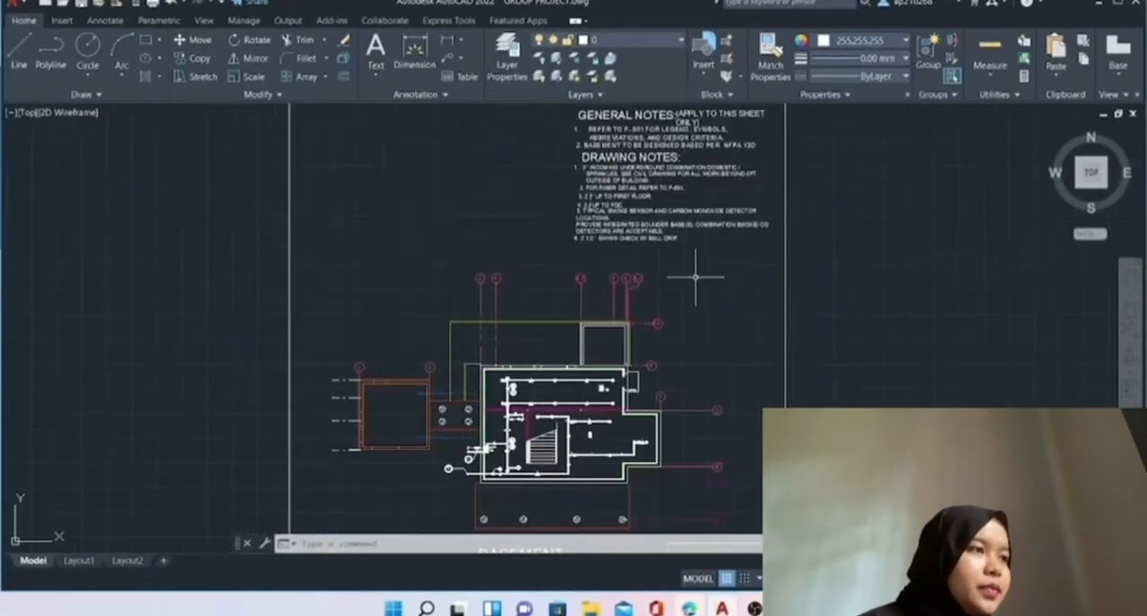
pyautogui.moveTo(761, 332); pyautogui.dragTo(727, 227, button='middle')
pyautogui.scroll(2, 725, 379)
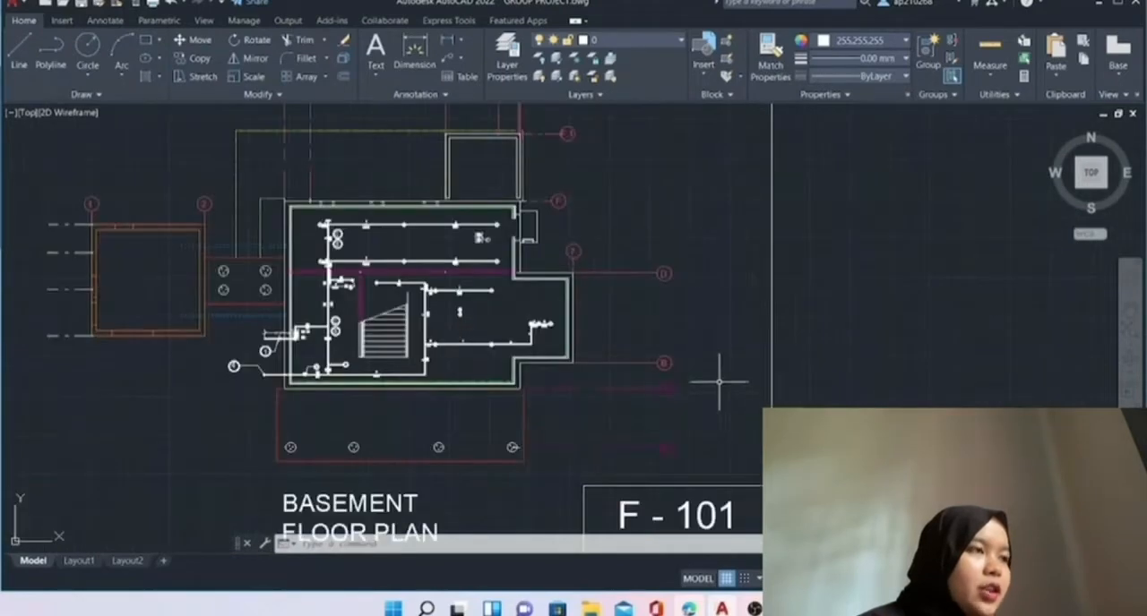
pyautogui.moveTo(734, 339); pyautogui.dragTo(742, 269, button='middle')
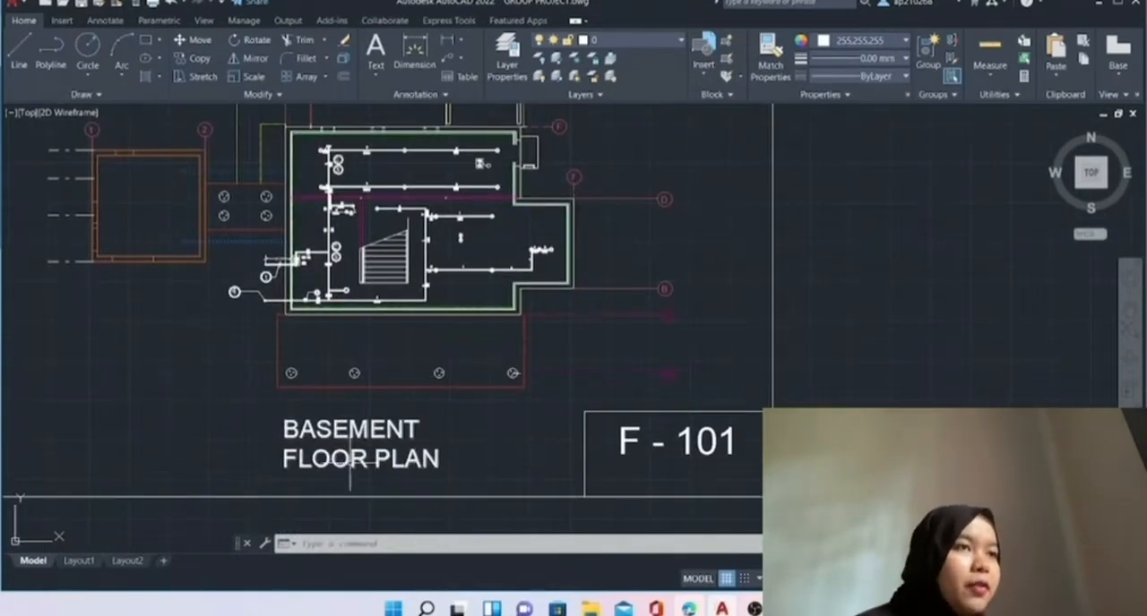
pyautogui.moveTo(153, 333)
pyautogui.mouseDown(button='middle')
pyautogui.moveTo(164, 376)
pyautogui.moveTo(312, 466)
pyautogui.mouseUp(button='middle')
pyautogui.scroll(-3, 168, 371)
pyautogui.scroll(4, 206, 403)
pyautogui.moveTo(331, 428); pyautogui.dragTo(381, 550, button='middle')
pyautogui.scroll(2, 341, 473)
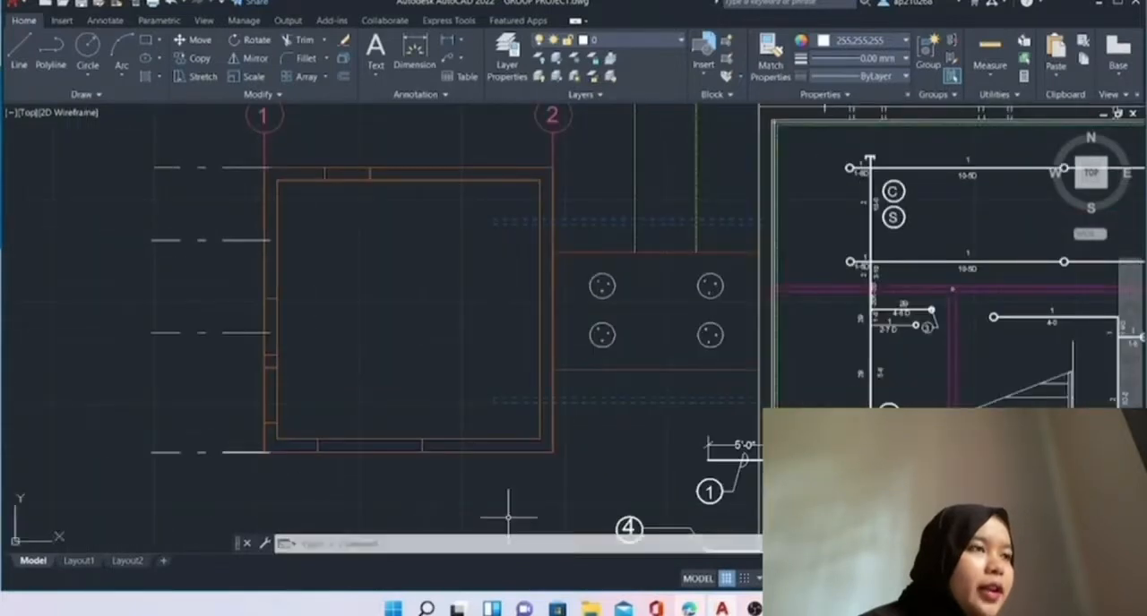
pyautogui.moveTo(601, 461)
pyautogui.mouseDown(button='middle')
pyautogui.moveTo(525, 473)
pyautogui.moveTo(174, 403)
pyautogui.mouseUp(button='middle')
pyautogui.scroll(-2, 658, 430)
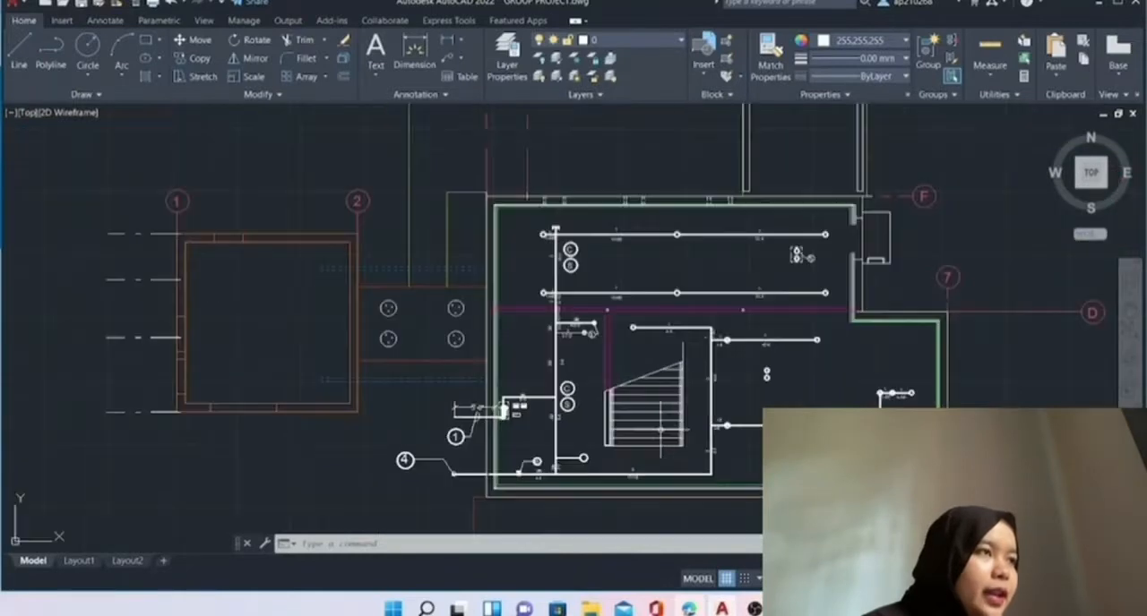
pyautogui.moveTo(702, 452); pyautogui.dragTo(578, 459, button='middle')
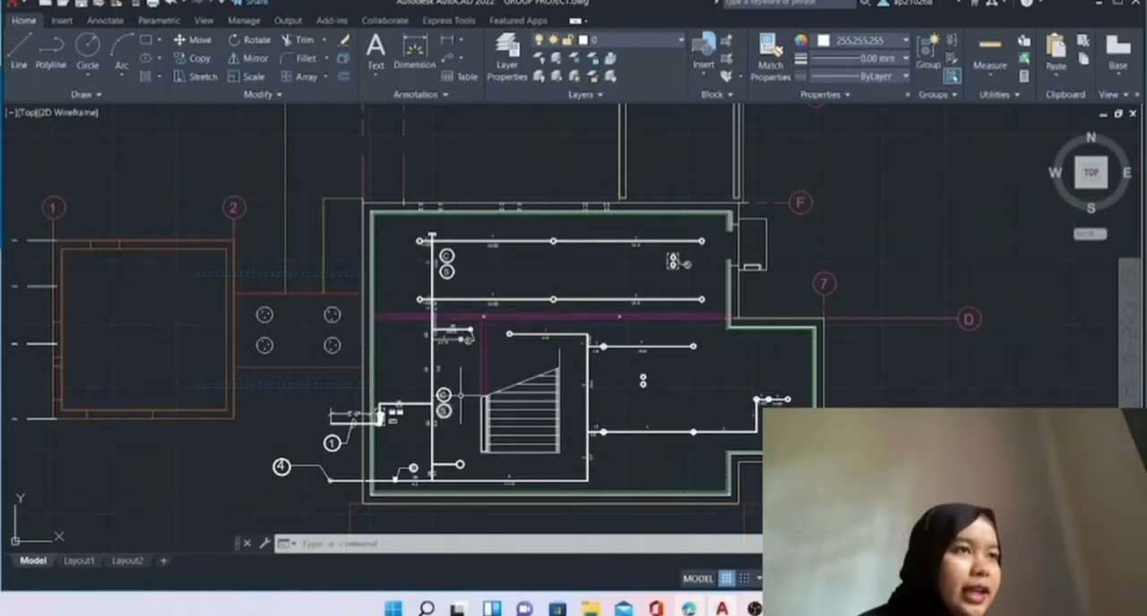
pyautogui.moveTo(303, 332); pyautogui.dragTo(309, 380, button='middle')
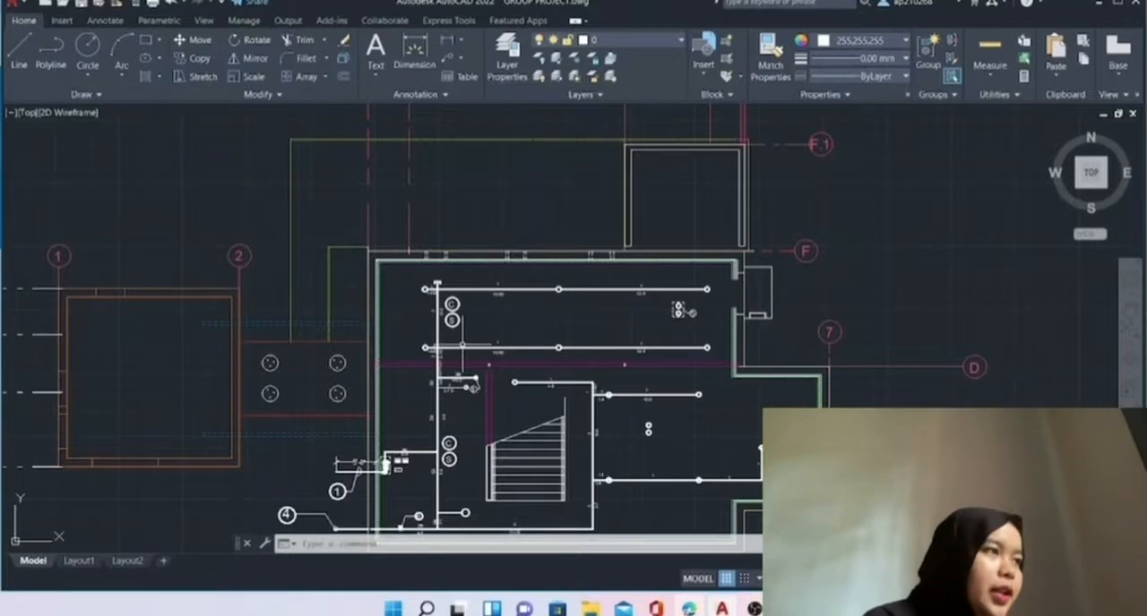
pyautogui.scroll(-5, 1026, 385)
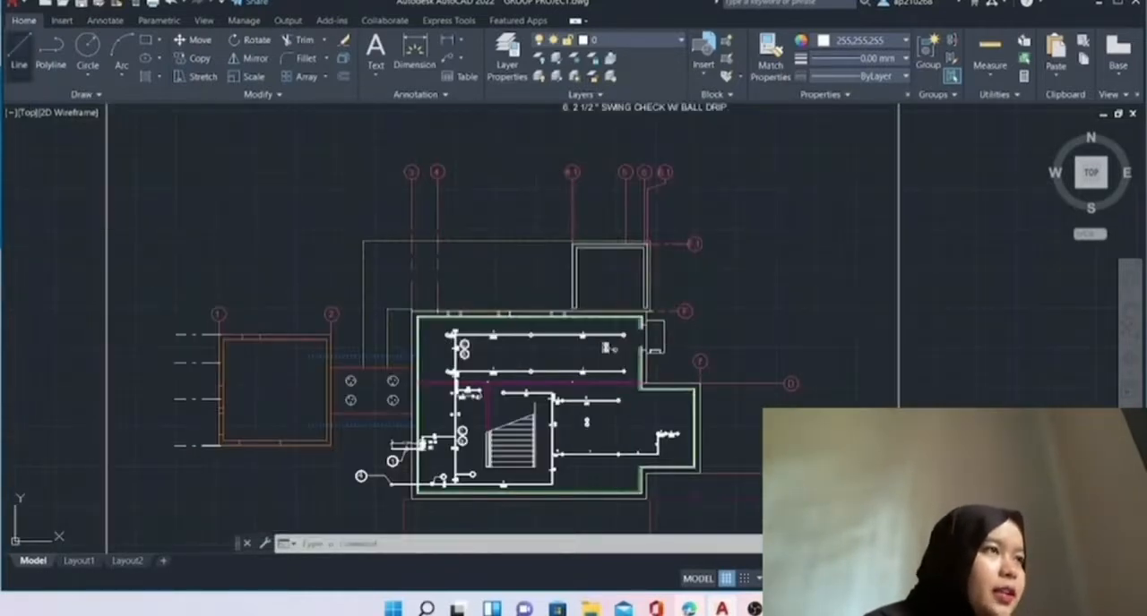
# Draw a single vertical line in the empty area east of the basement floor plan, inside the sheet border.
pyautogui.click(20, 55)
pyautogui.moveTo(824, 241); pyautogui.dragTo(715, 267, button='middle')
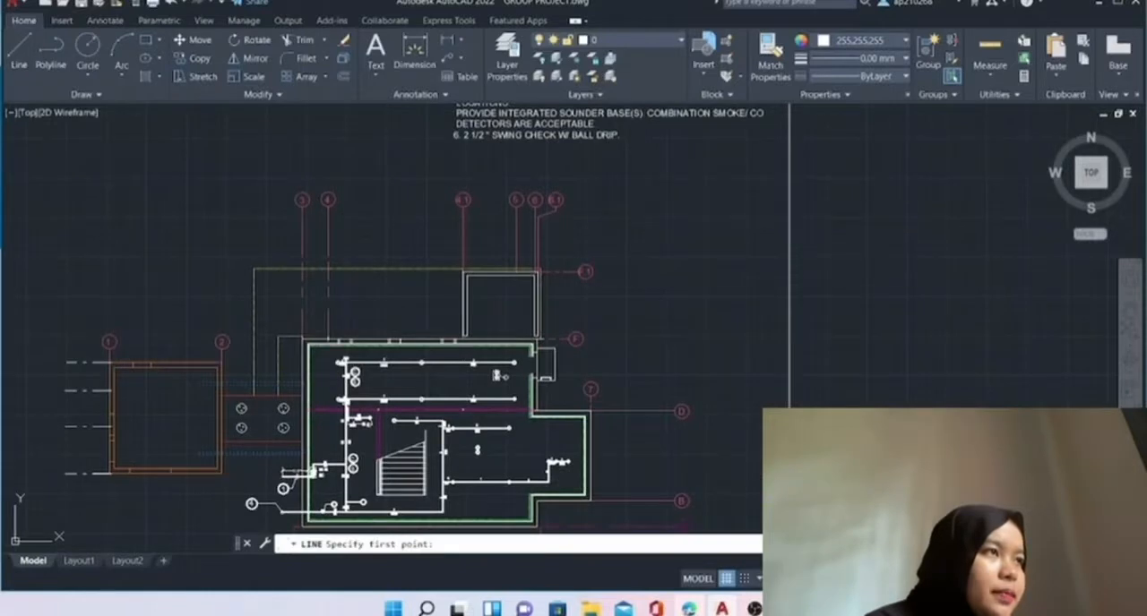
pyautogui.click(667, 203)
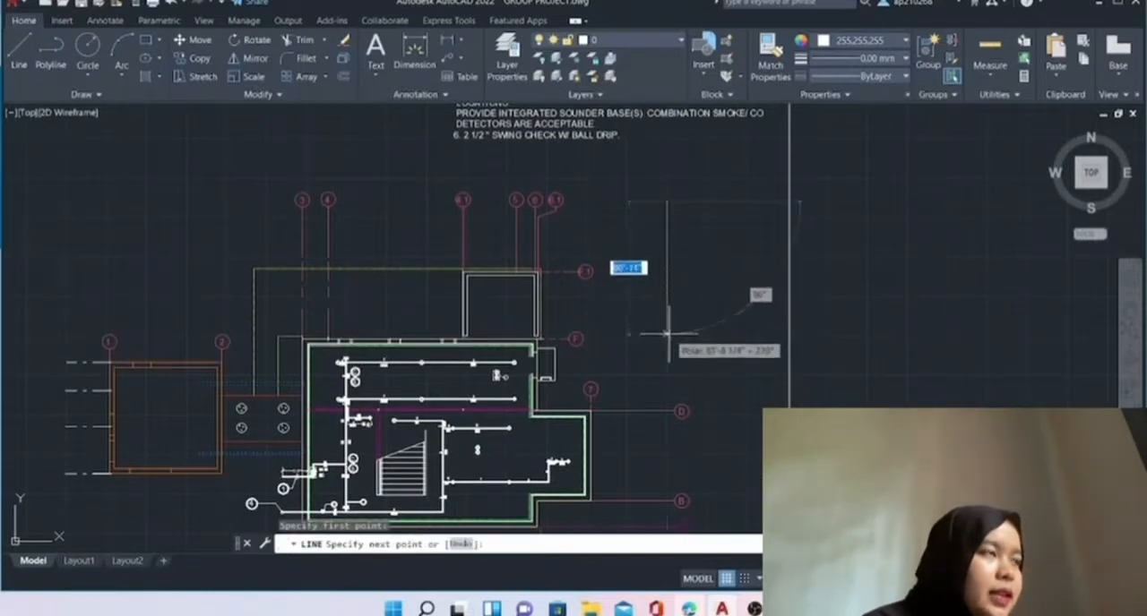
pyautogui.click(667, 334)
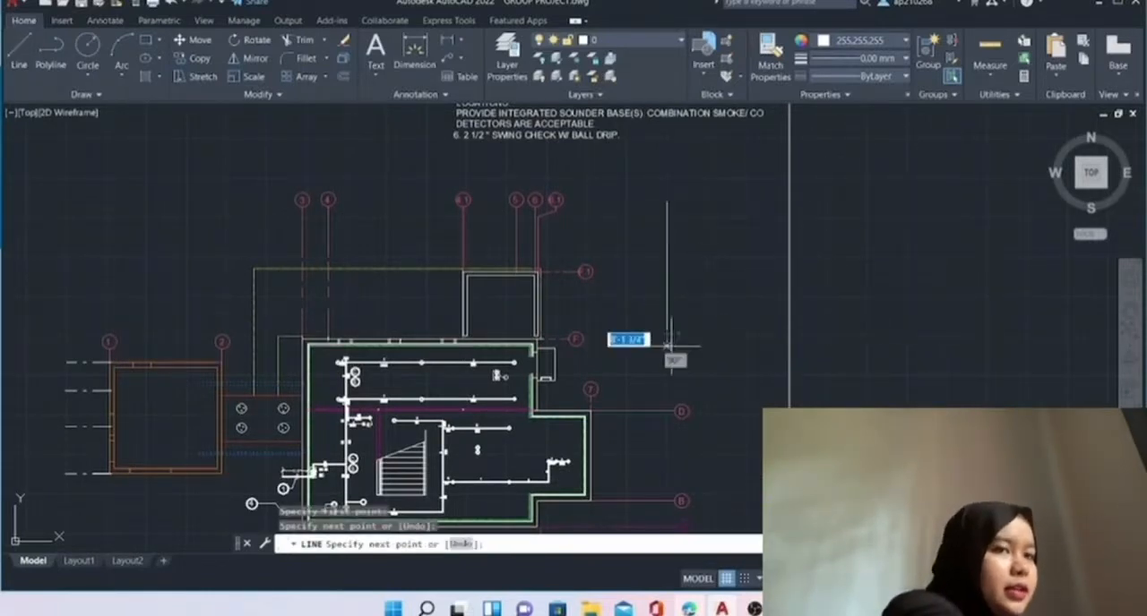
pyautogui.press('Escape')
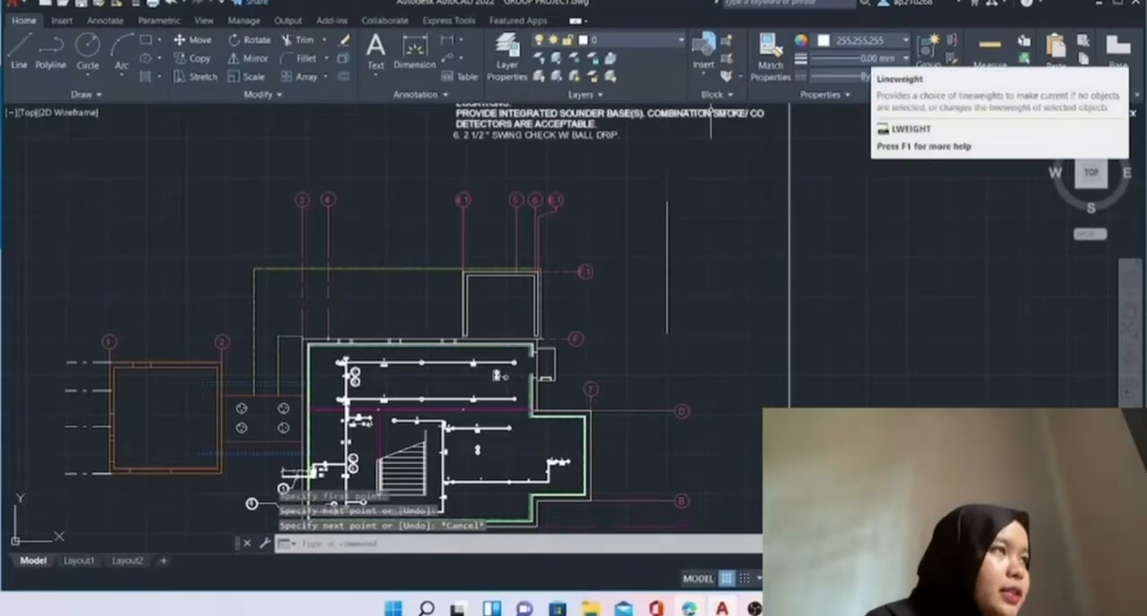
# Set the lineweight of the vertical line east of the plan to 0.35 mm.
pyautogui.click(860, 58)
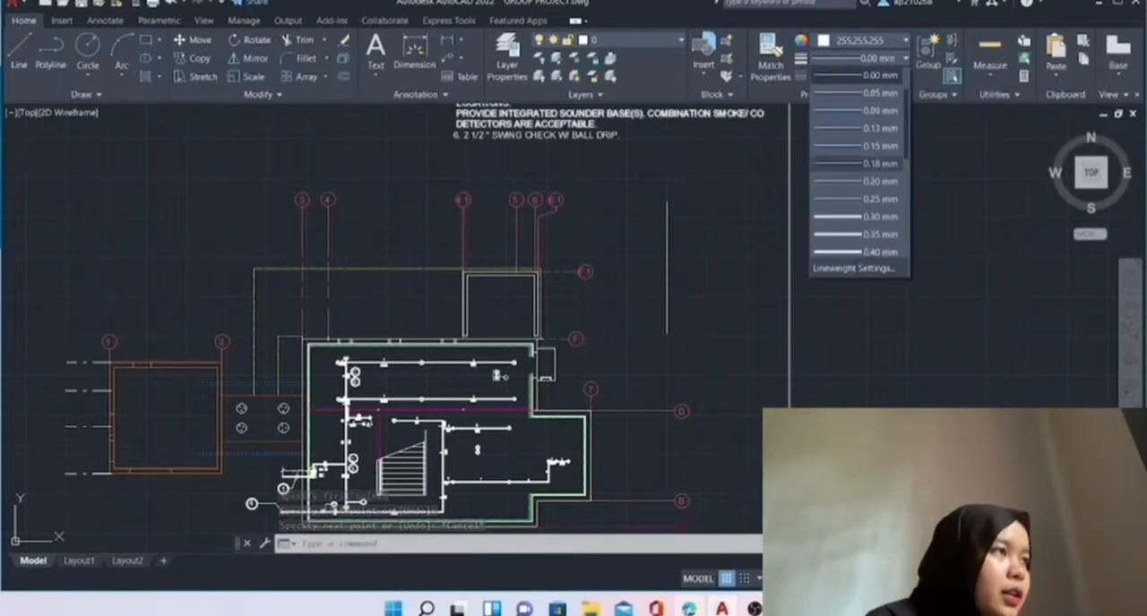
pyautogui.click(669, 210)
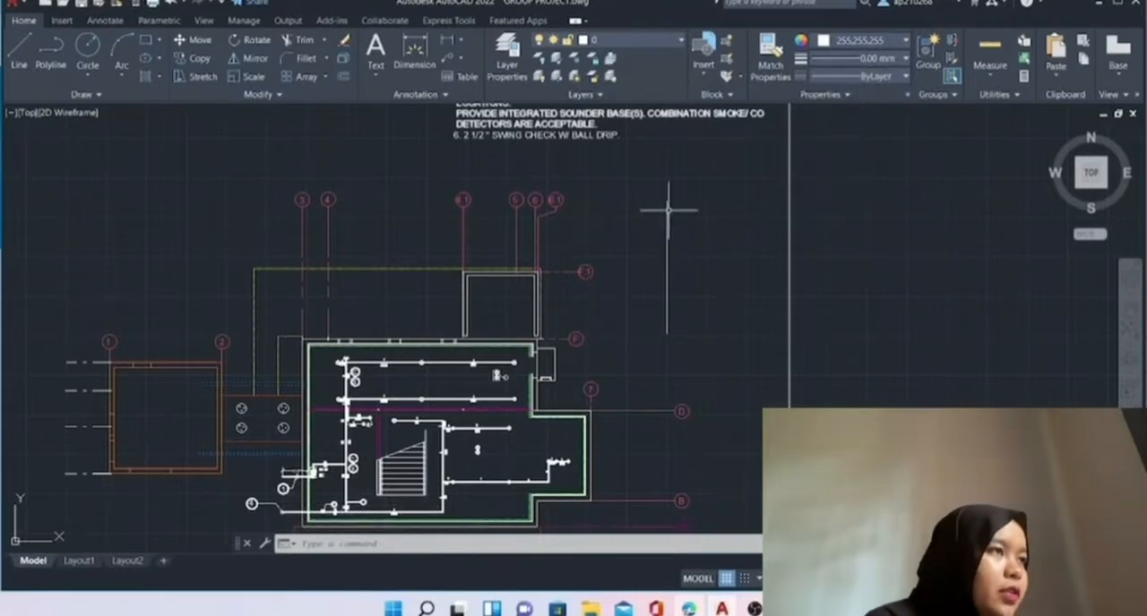
pyautogui.click(617, 174)
pyautogui.click(726, 355)
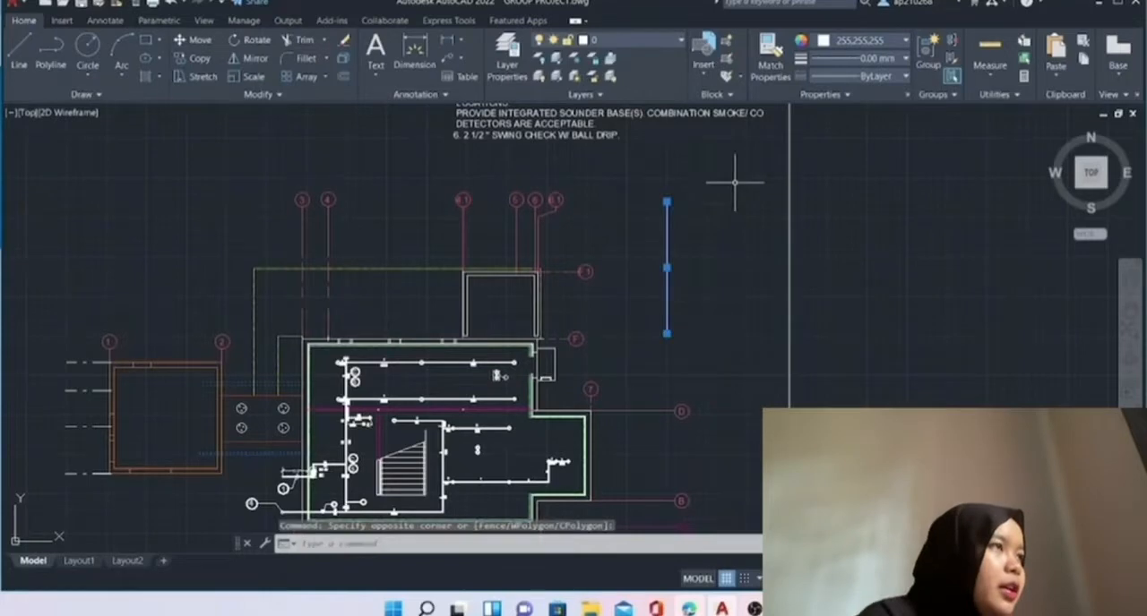
pyautogui.click(860, 58)
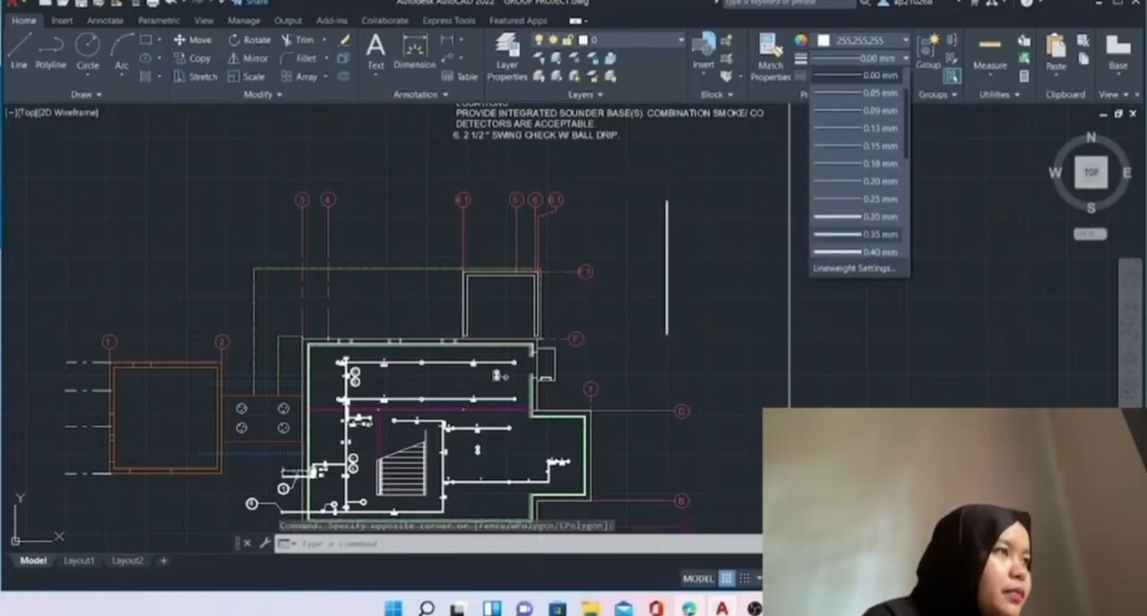
pyautogui.scroll(-1, 858, 170)
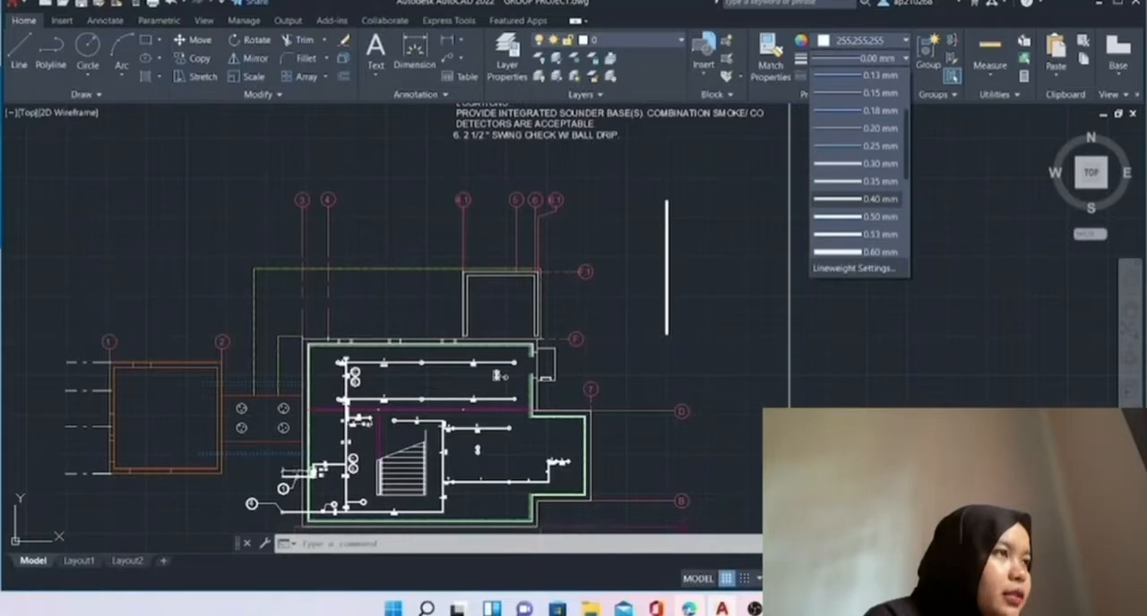
pyautogui.click(860, 181)
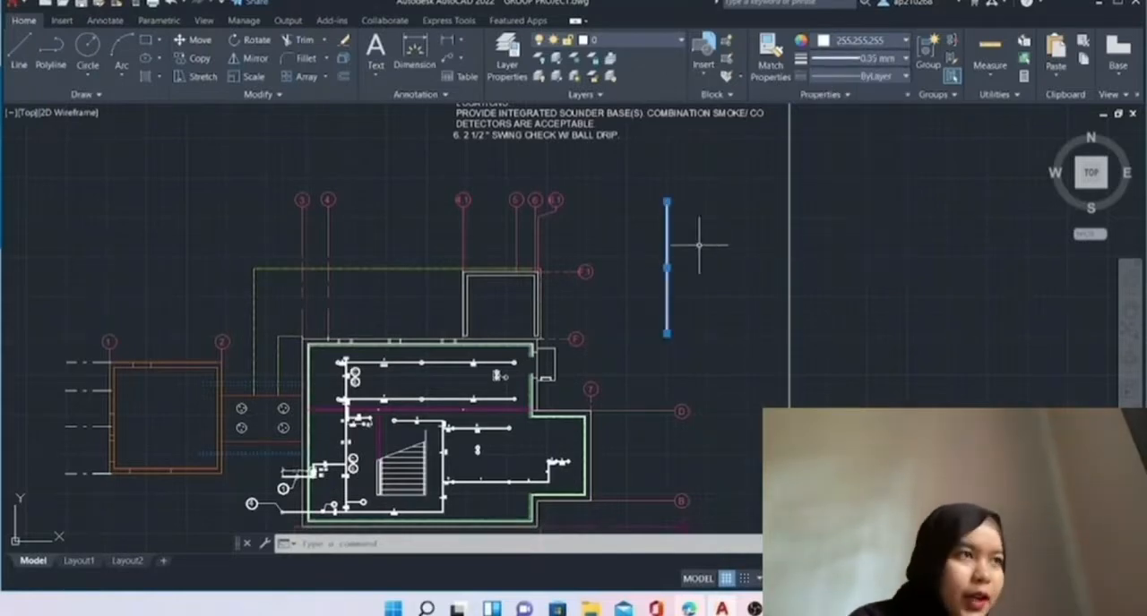
# Draw a freehand-sized rectangle in the empty area above the orange square outline between grid lines 1 and 2.
pyautogui.moveTo(629, 248); pyautogui.dragTo(696, 192, button='middle')
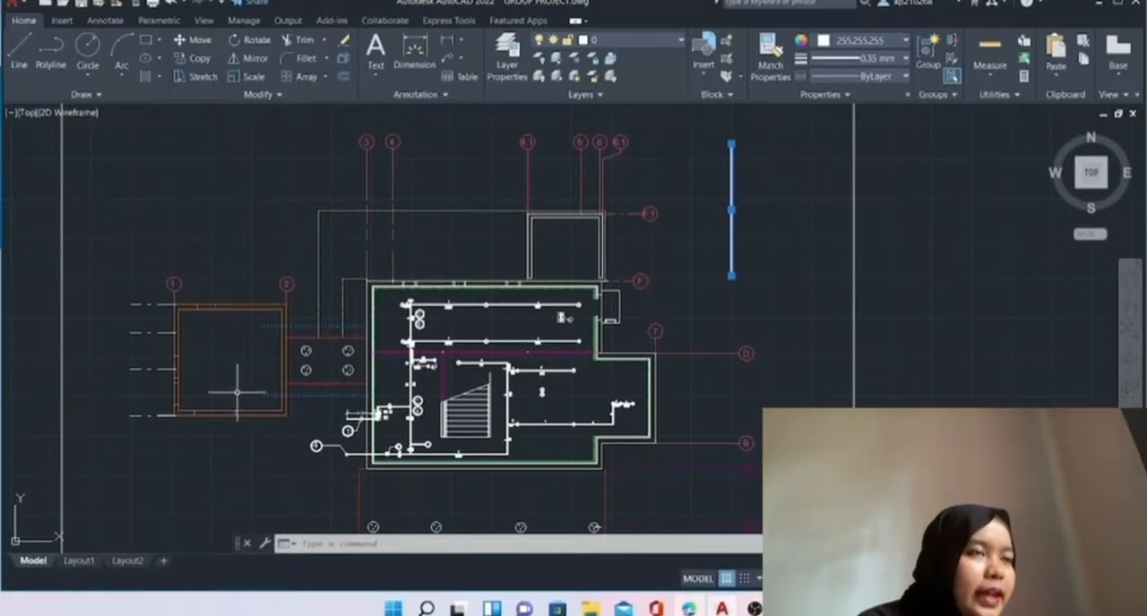
pyautogui.moveTo(236, 250); pyautogui.dragTo(261, 330, button='middle')
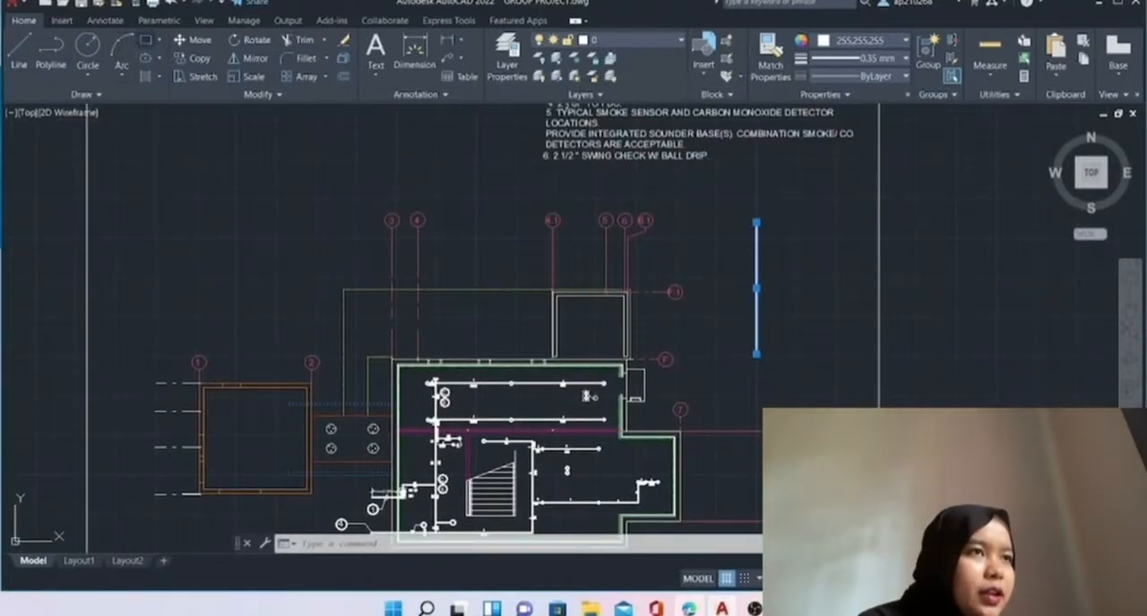
pyautogui.click(146, 41)
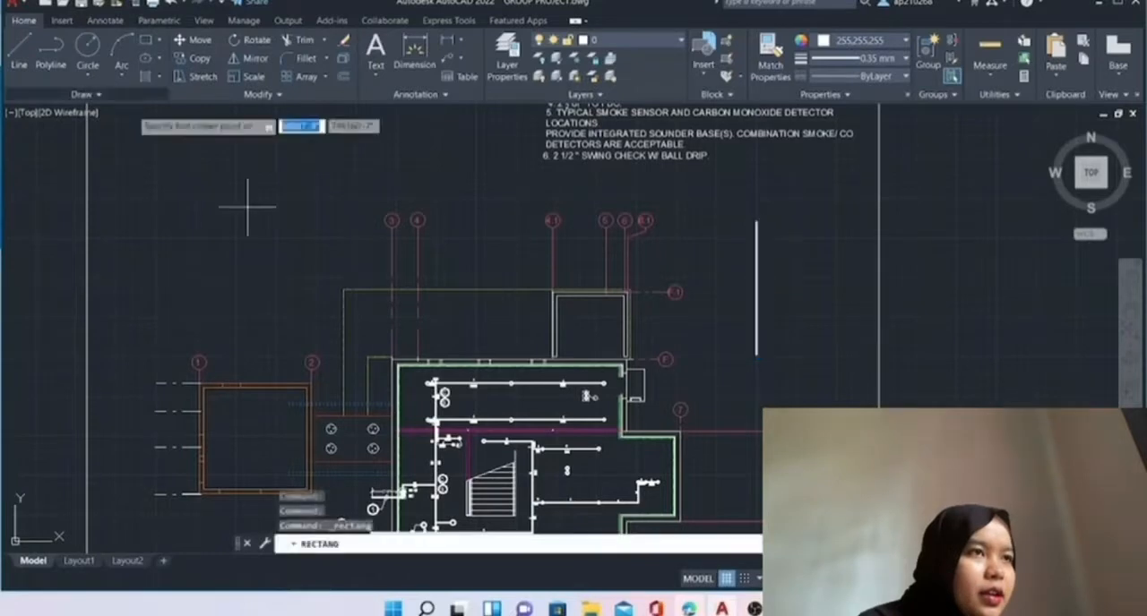
pyautogui.click(189, 193)
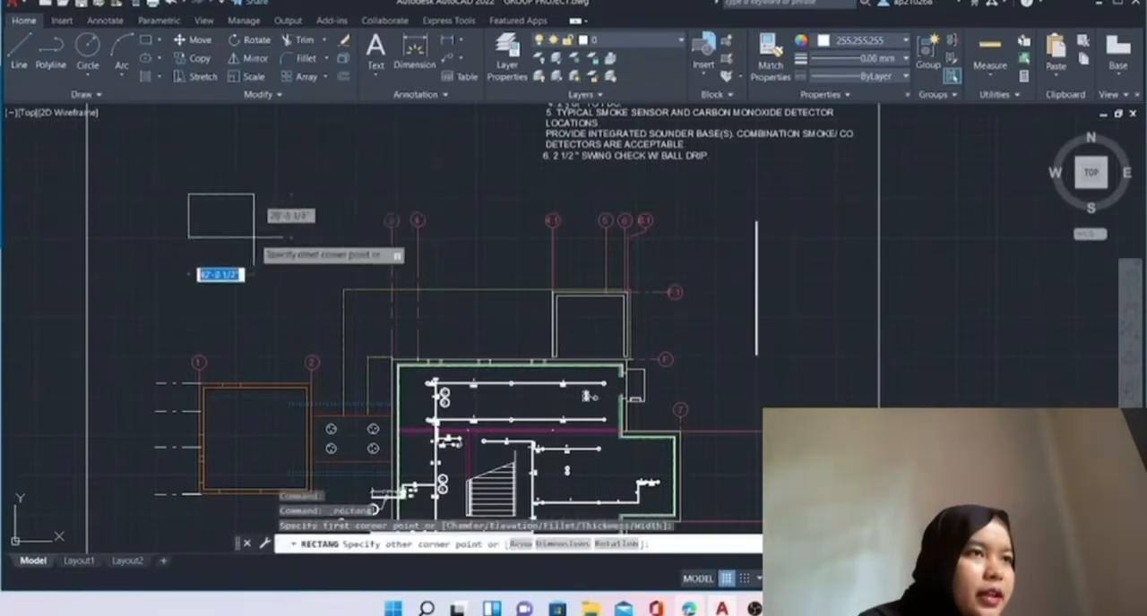
pyautogui.click(295, 291)
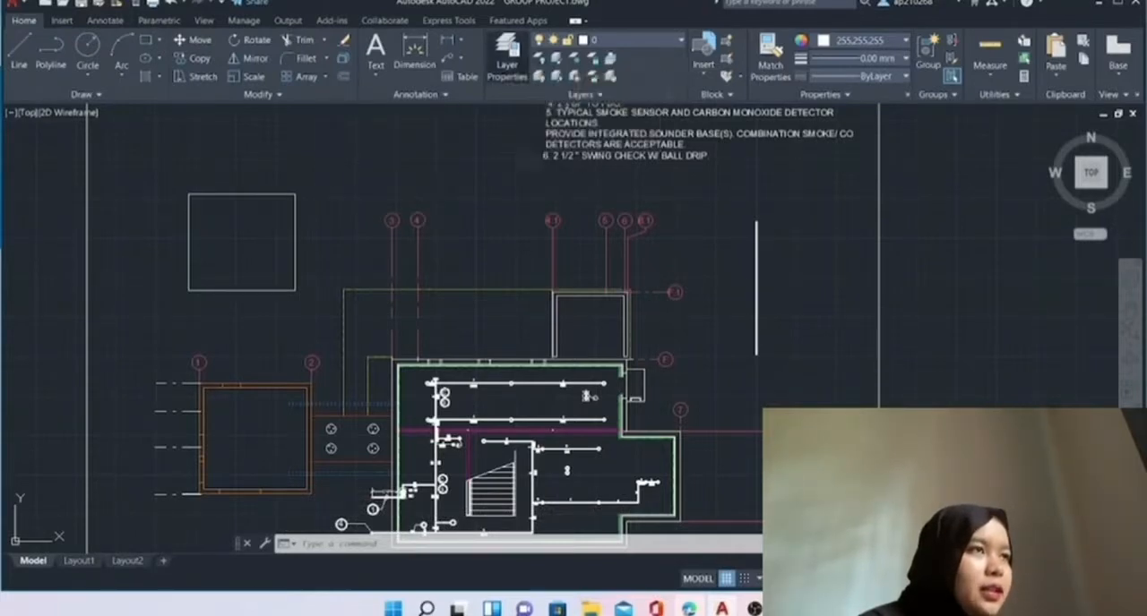
# View the layer list and the index colour choices for the "garis lurus" layer without changing its colour.
pyautogui.click(507, 60)
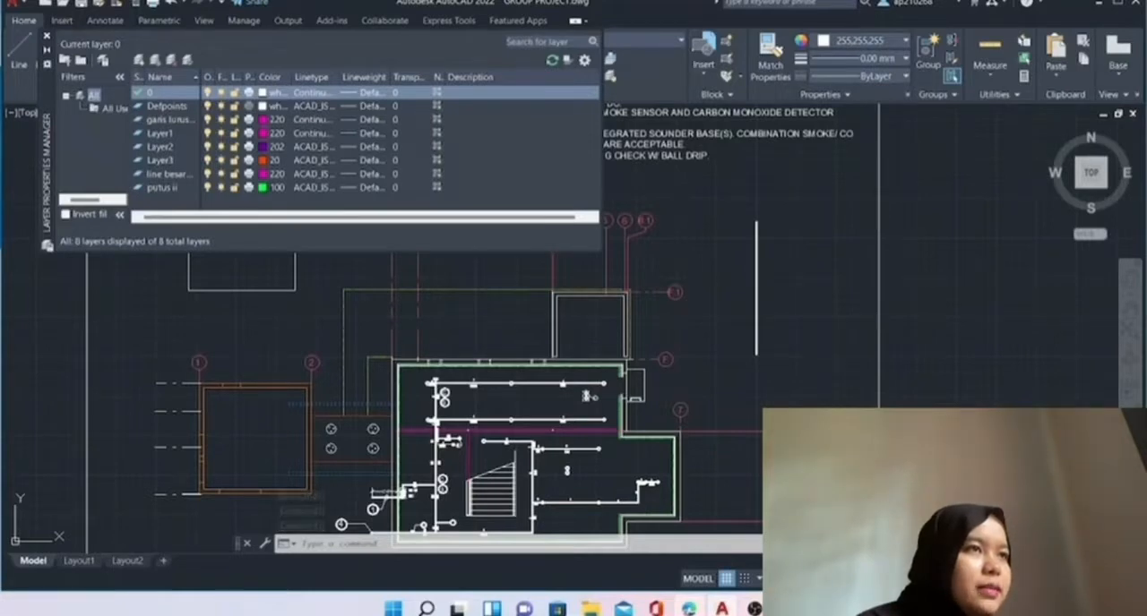
pyautogui.click(170, 120)
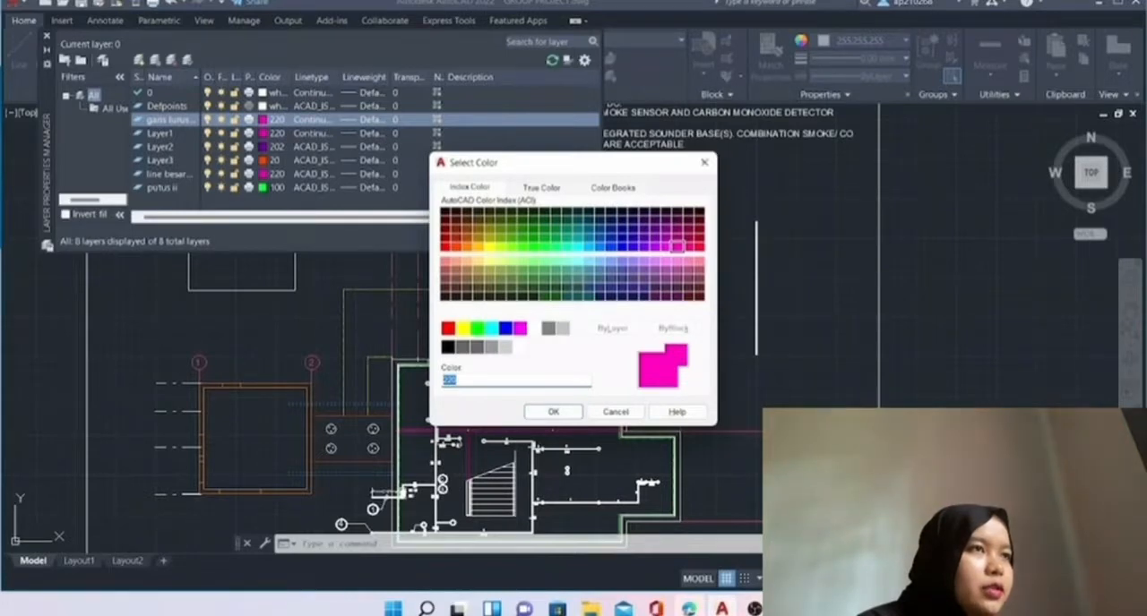
pyautogui.click(705, 162)
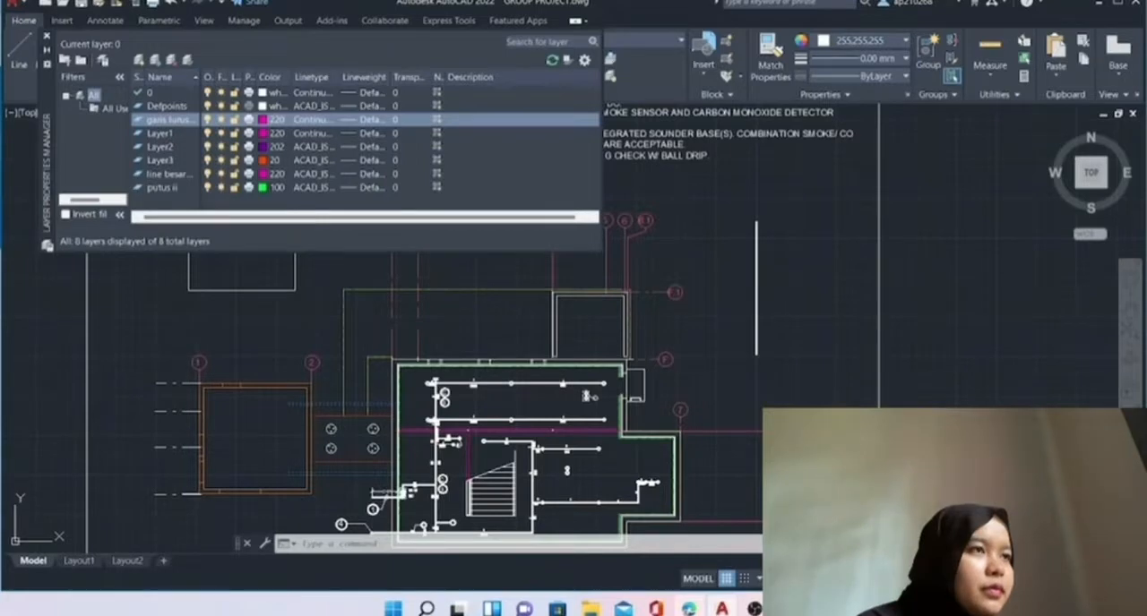
# Browse the loaded and loadable linetypes for the "garis lurus" layer, leaving both dialogs without choosing one.
pyautogui.click(313, 120)
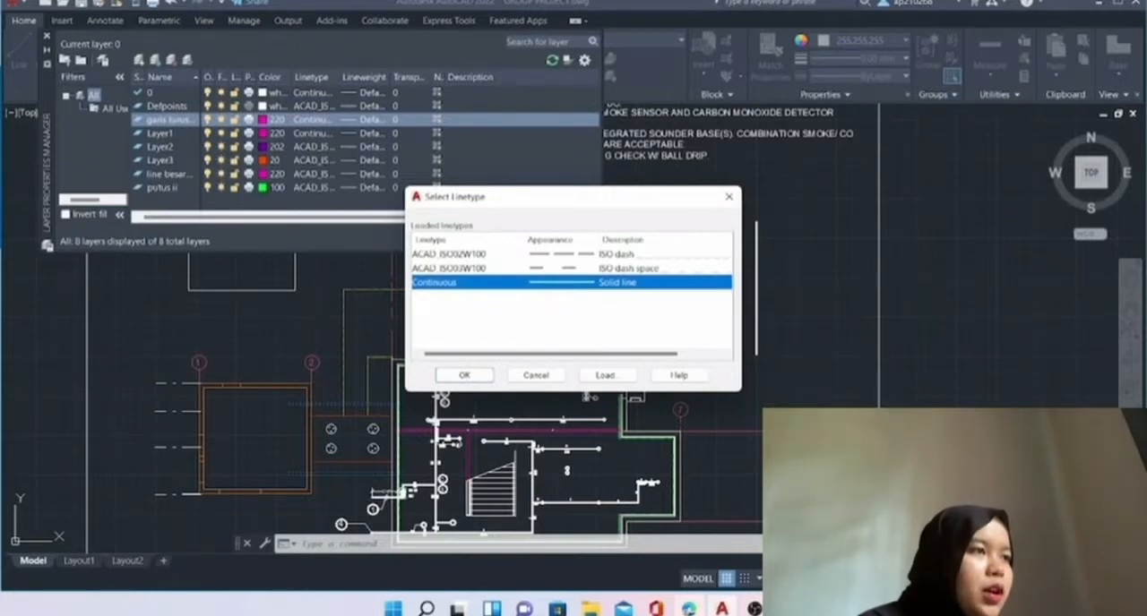
pyautogui.click(605, 375)
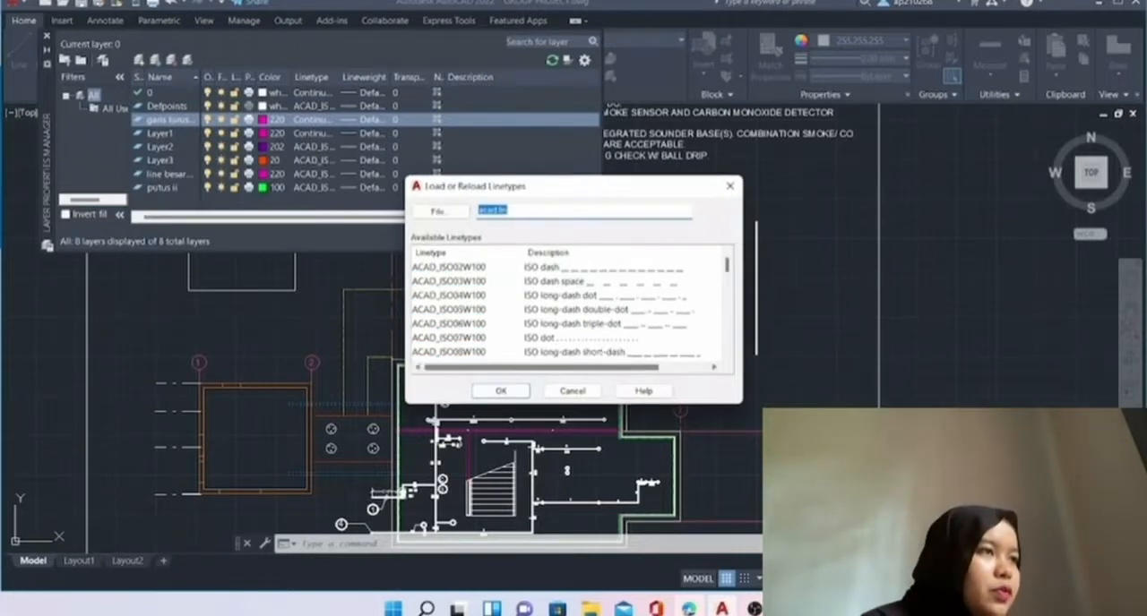
pyautogui.scroll(-4, 571, 310)
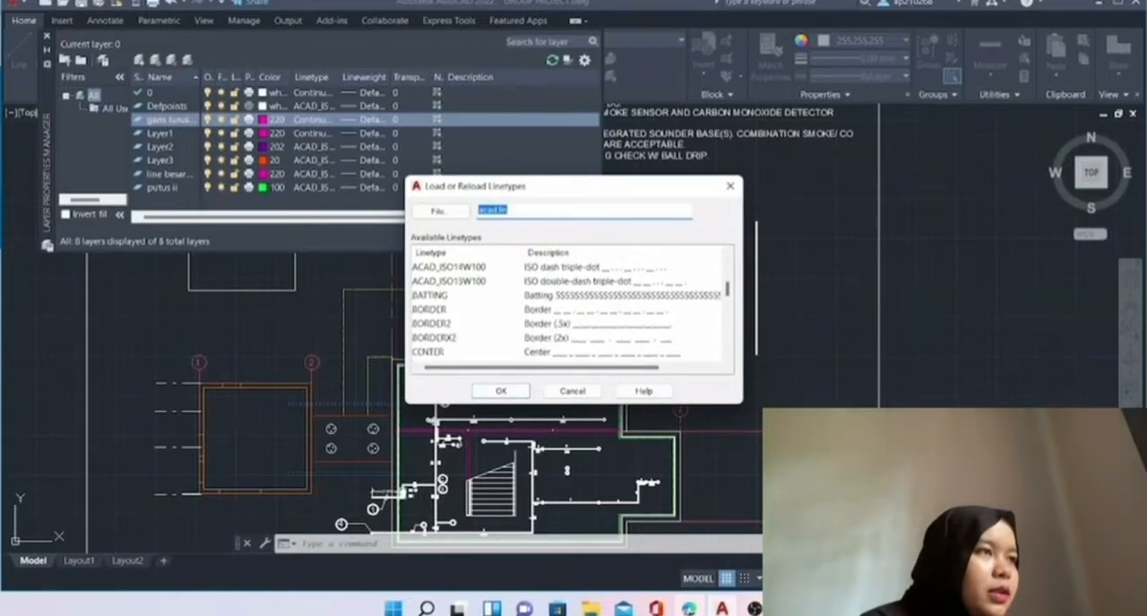
pyautogui.scroll(-8, 572, 309)
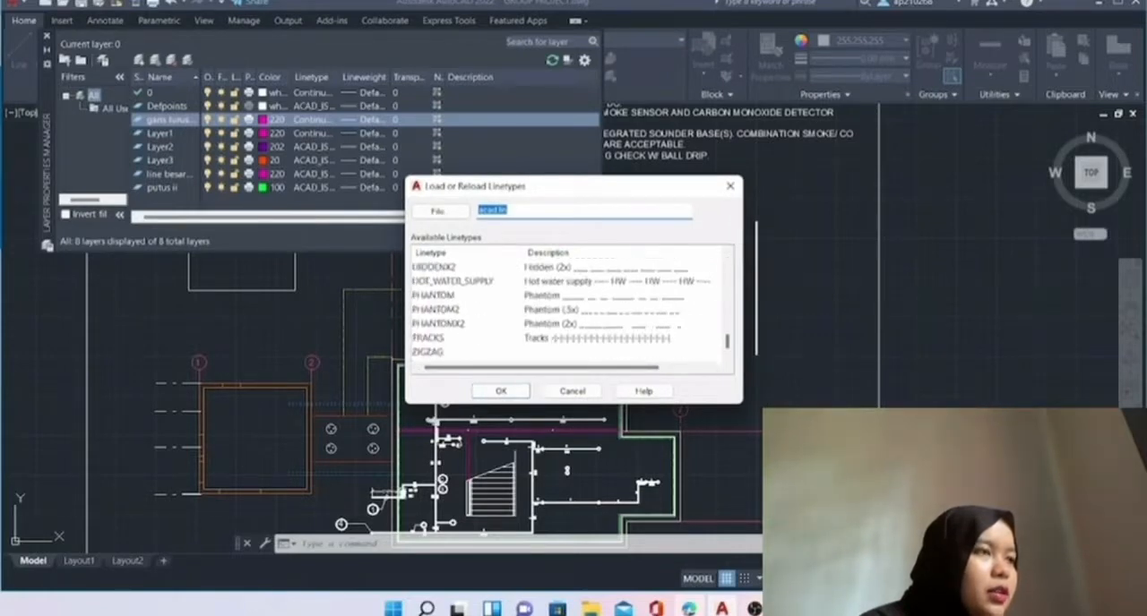
pyautogui.scroll(10, 572, 309)
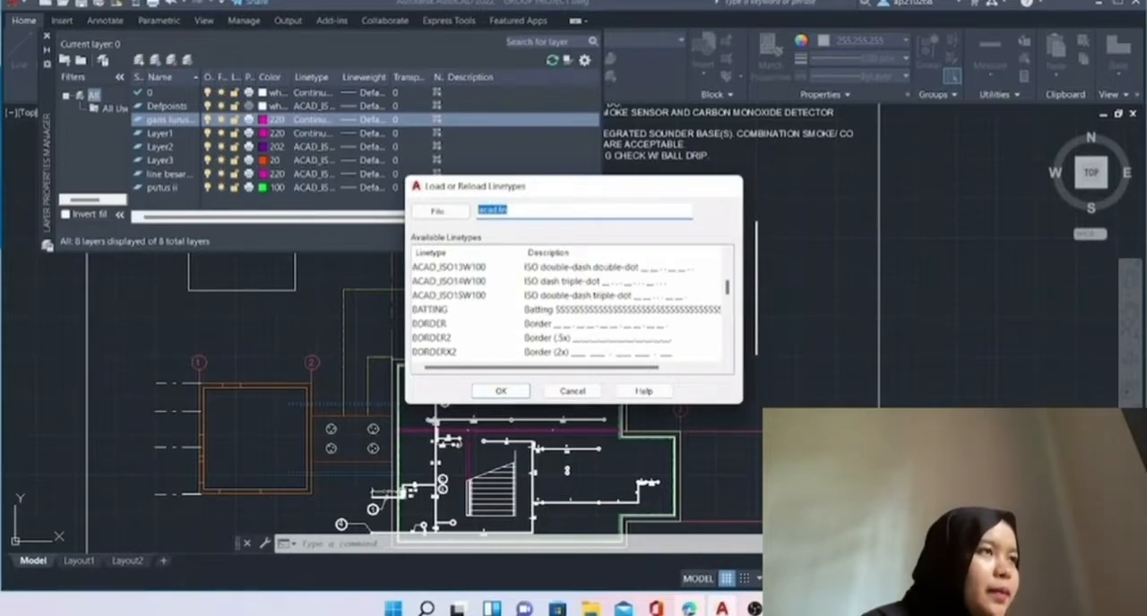
pyautogui.click(730, 187)
pyautogui.click(728, 196)
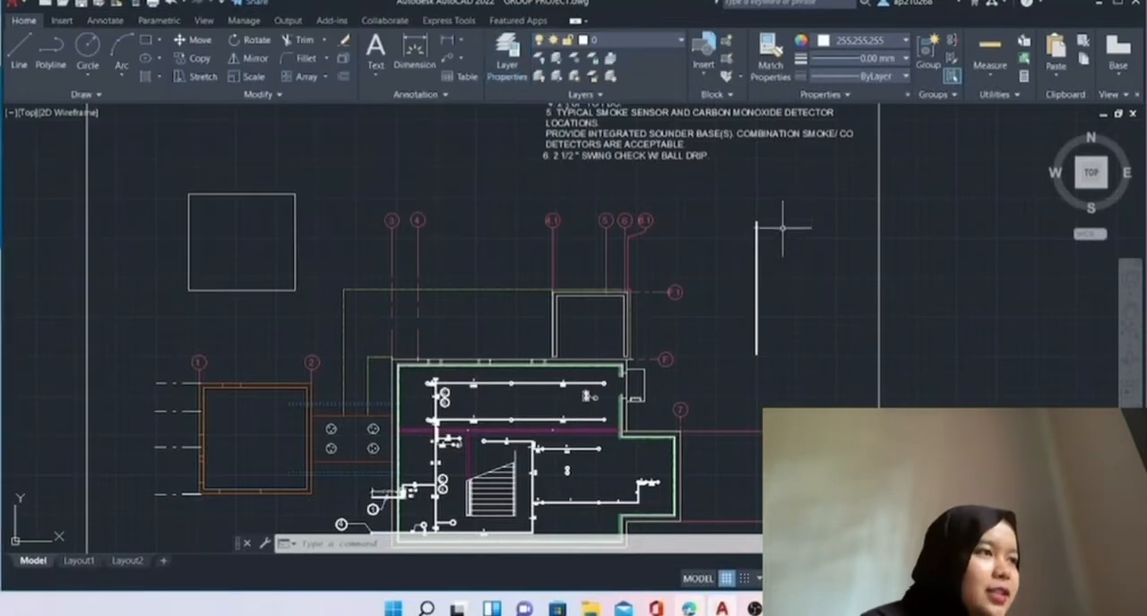
pyautogui.moveTo(814, 307); pyautogui.dragTo(725, 240, button='middle')
pyautogui.scroll(-2, 710, 227)
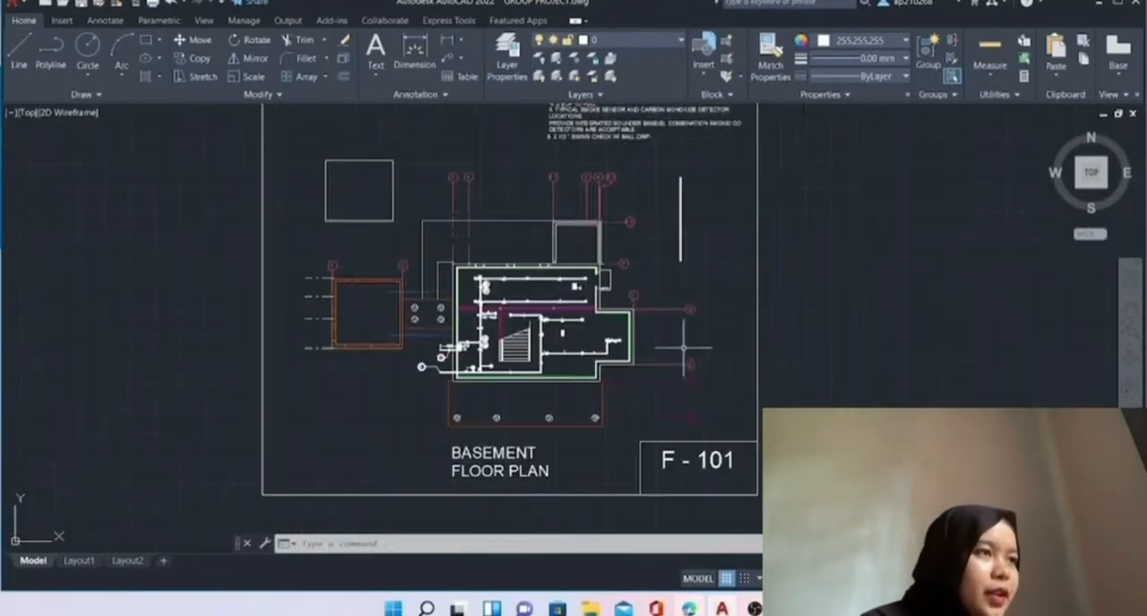
pyautogui.moveTo(702, 312); pyautogui.dragTo(735, 269, button='middle')
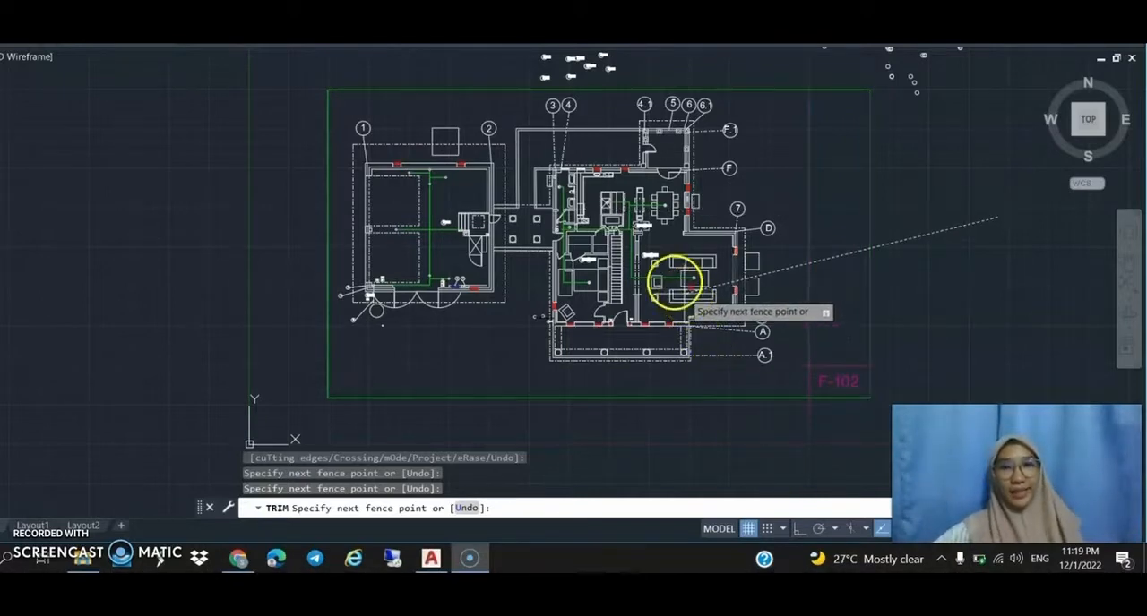
# Try the Trim command with a fence in the empty area east of the green frame and beside the garage wall at grid line 2.
pyautogui.click(907, 241)
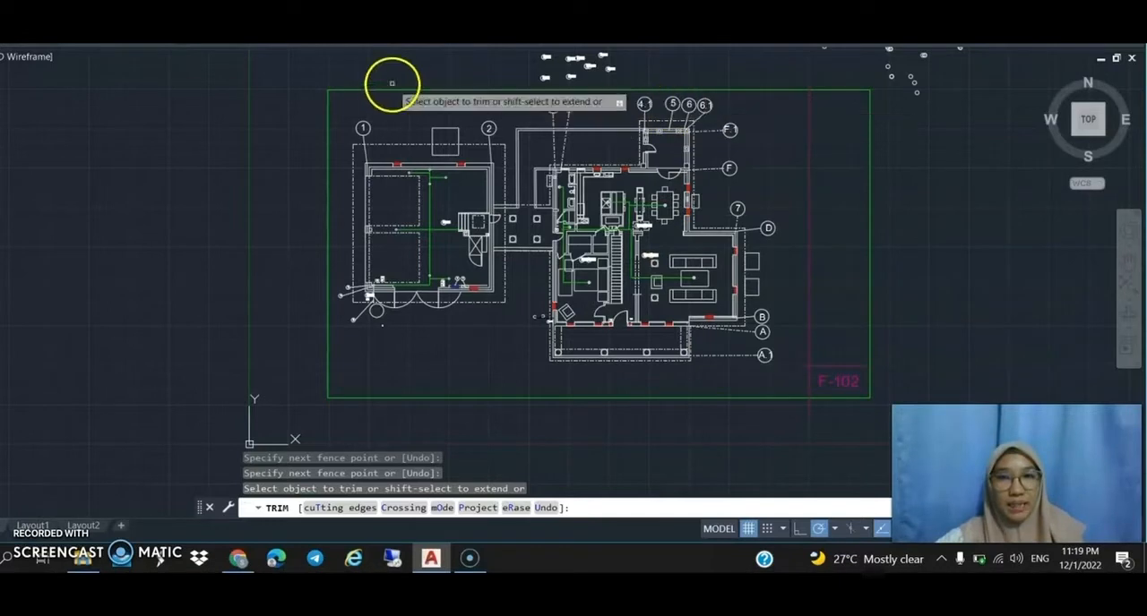
pyautogui.click(489, 229)
pyautogui.click(504, 213)
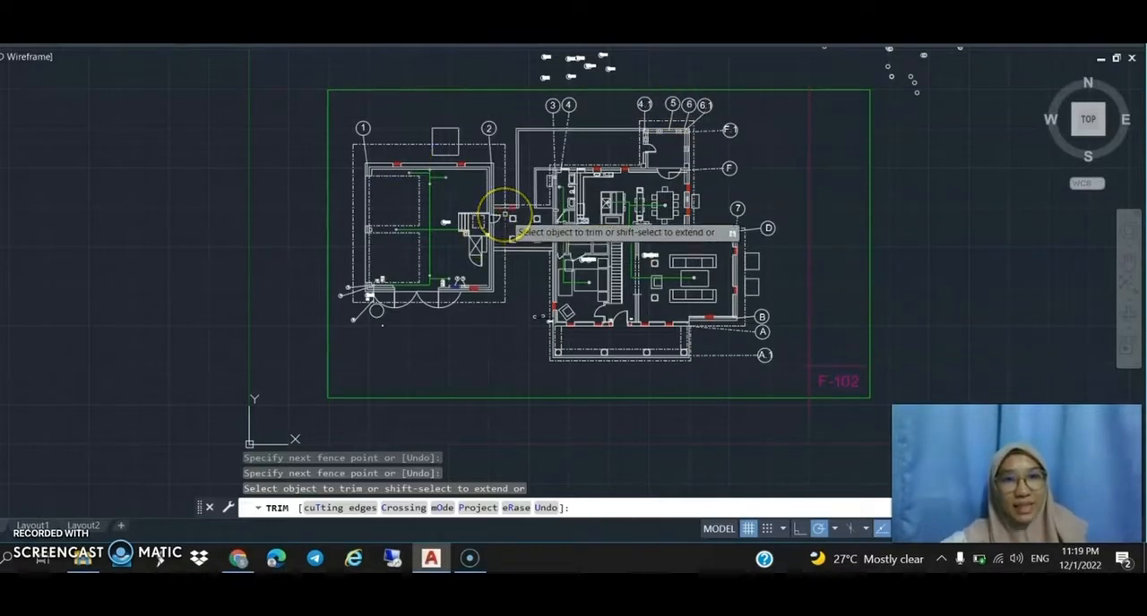
pyautogui.click(512, 214)
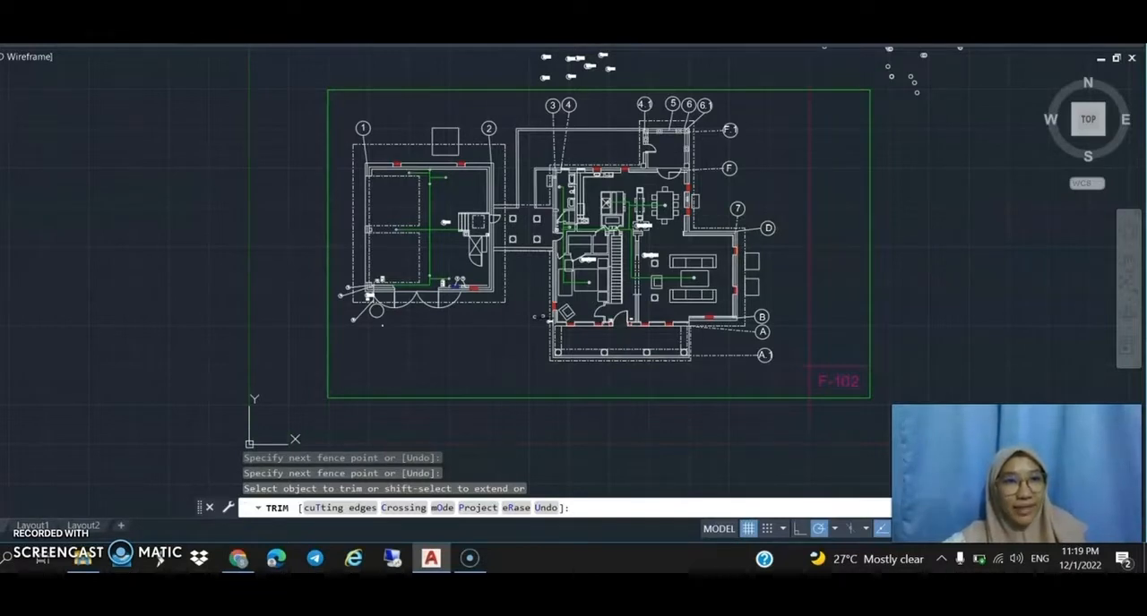
# Draw a center-diameter circle of about 13'-9" in the empty area east of the green frame.
pyautogui.click(39, 4)
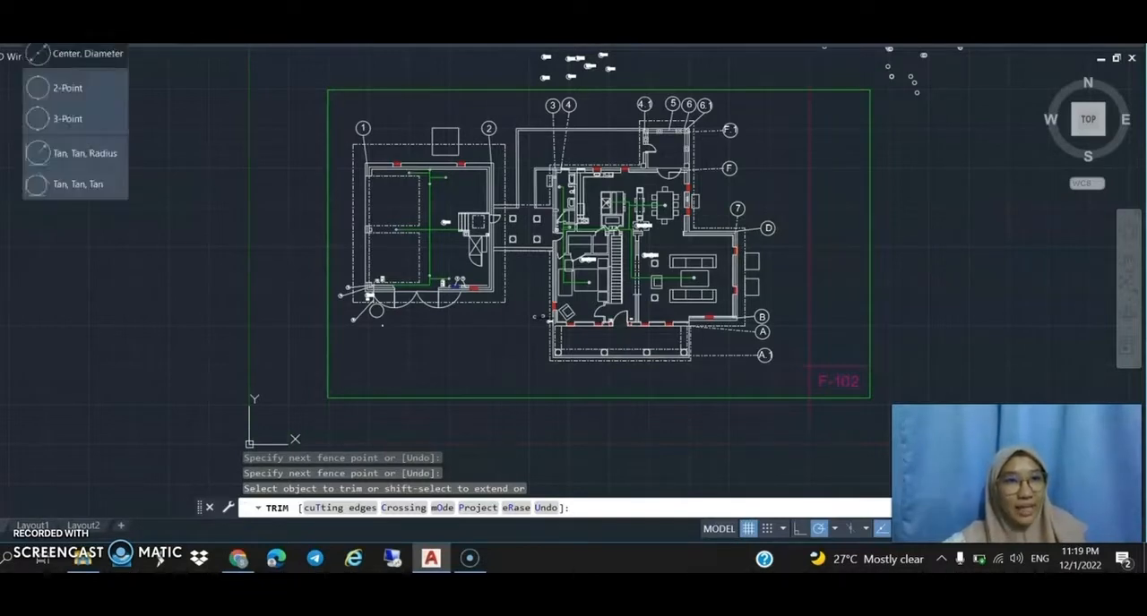
pyautogui.click(60, 58)
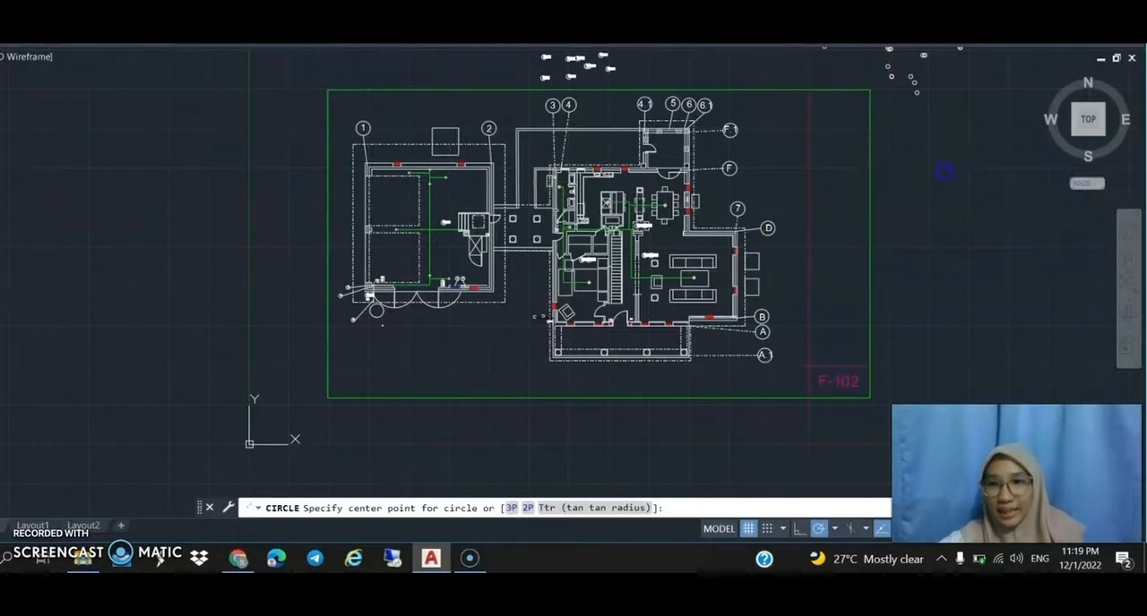
pyautogui.click(933, 189)
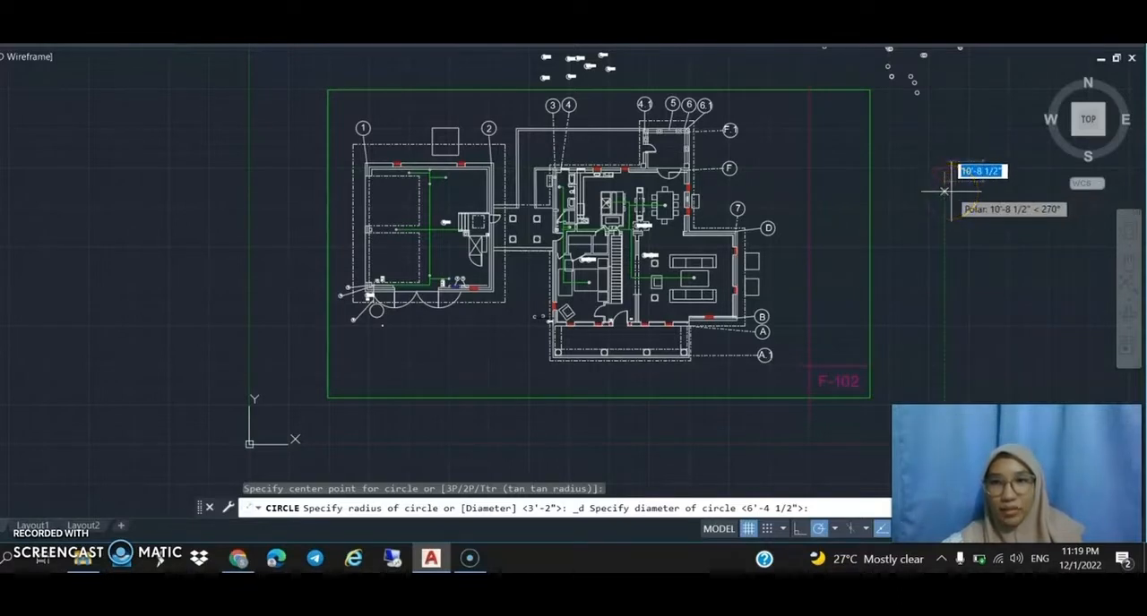
pyautogui.click(952, 195)
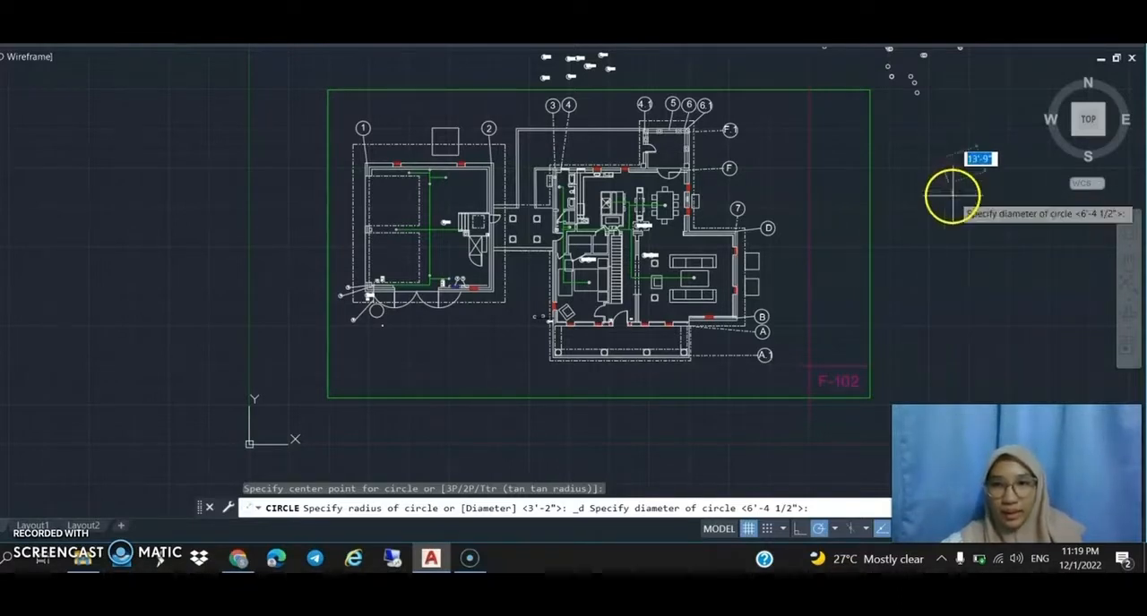
# Copy the new circle to four nearby positions below and to the east of it.
pyautogui.click(952, 179)
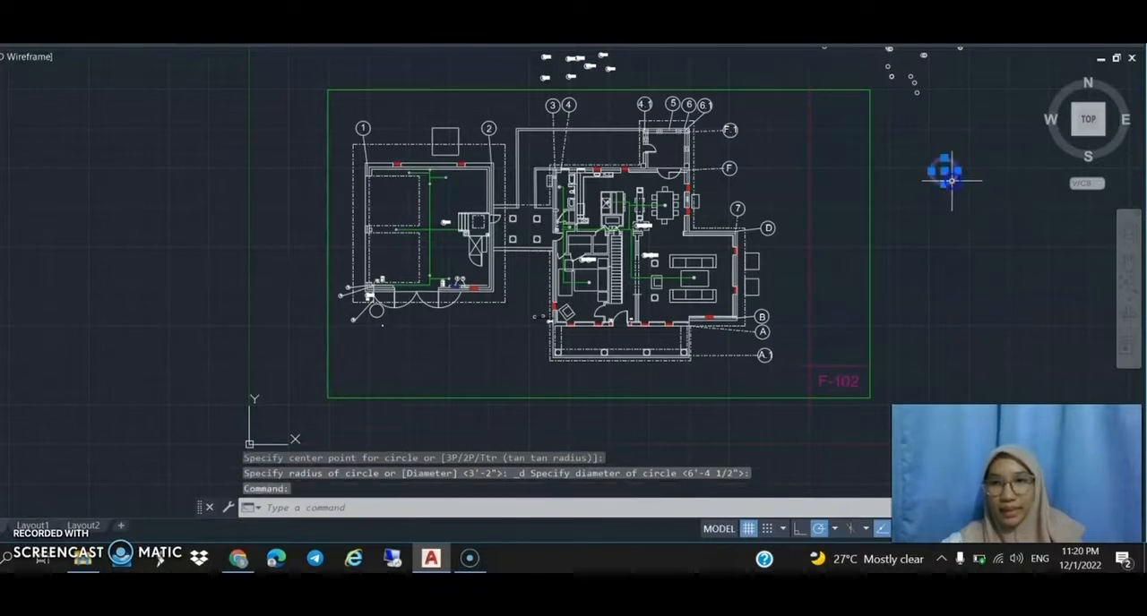
pyautogui.rightClick(951, 184)
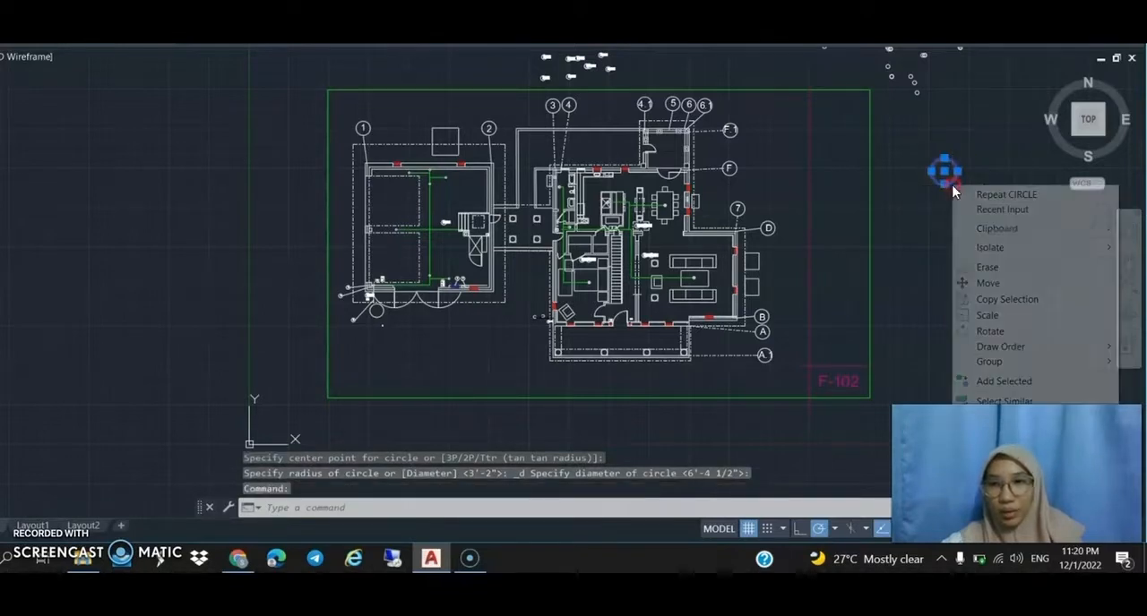
pyautogui.click(988, 307)
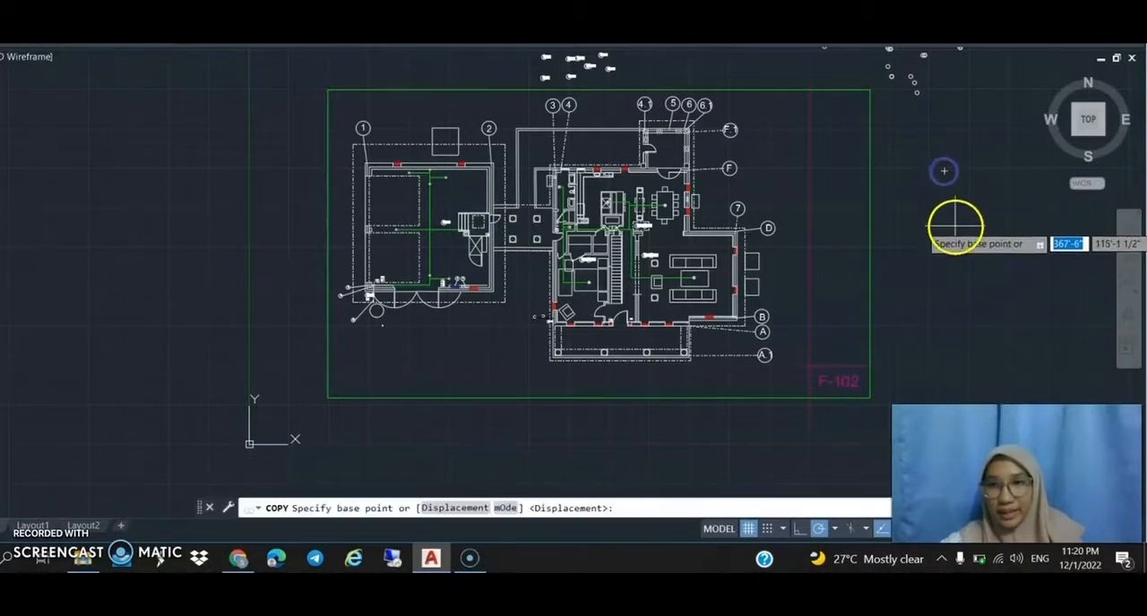
pyautogui.click(955, 226)
pyautogui.click(961, 285)
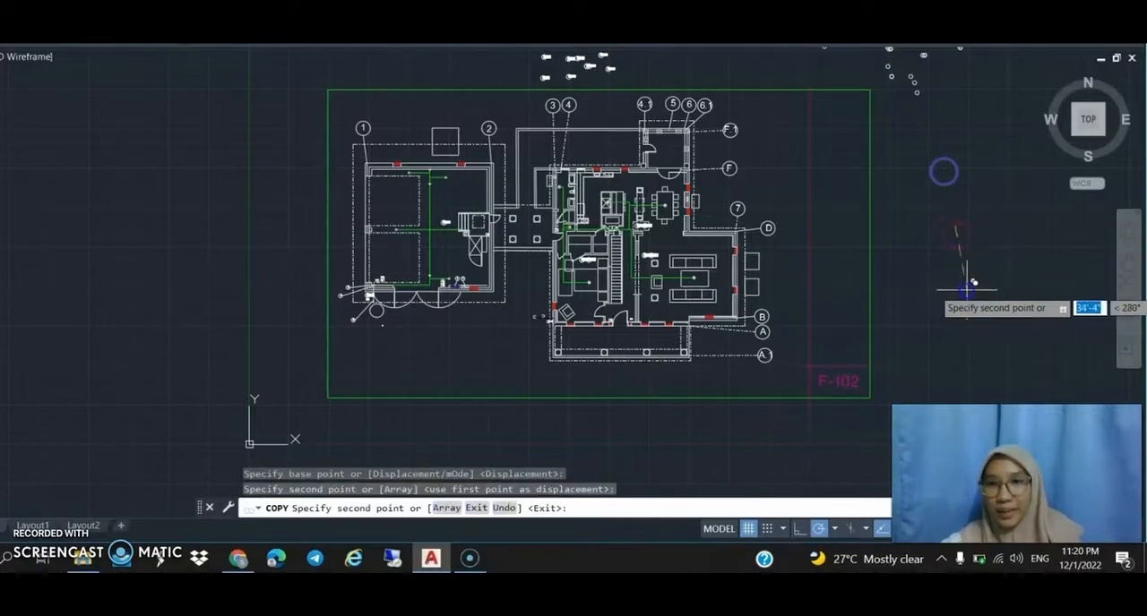
pyautogui.click(1018, 265)
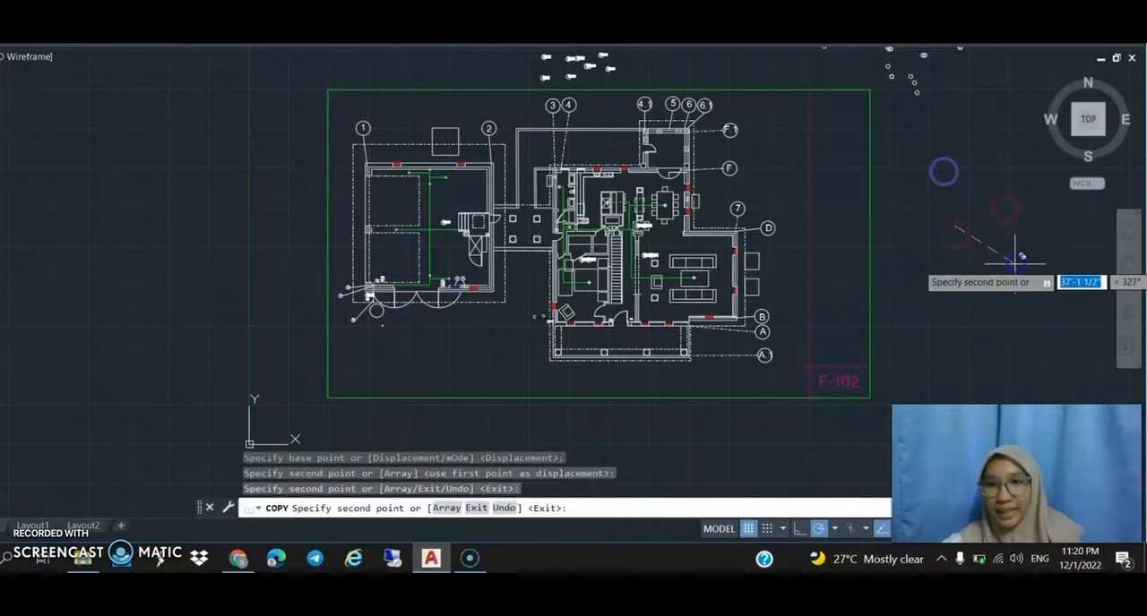
pyautogui.click(1017, 322)
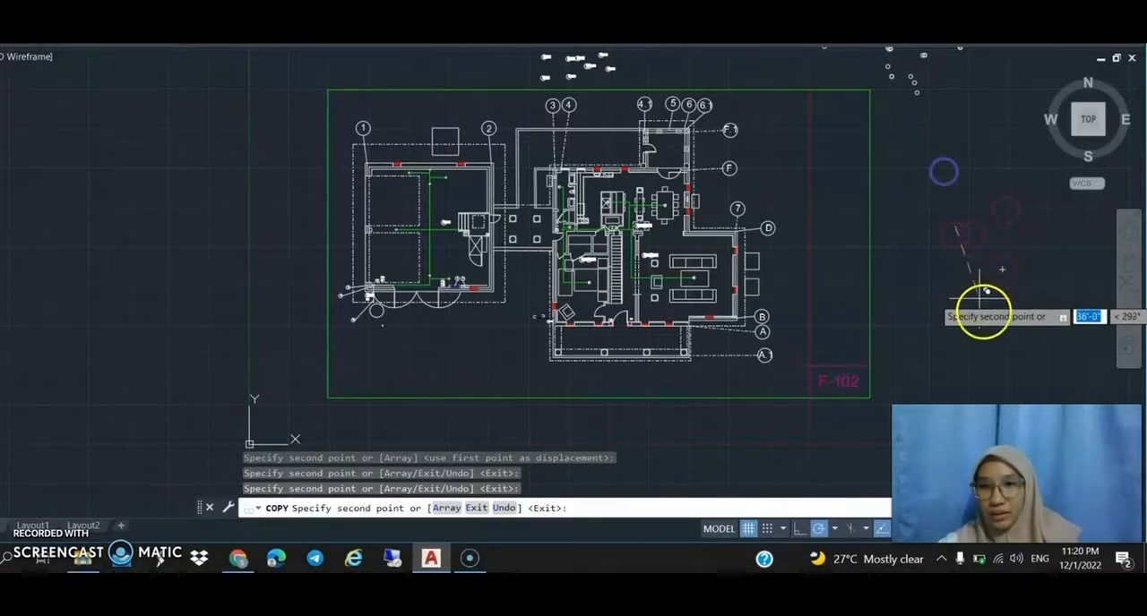
pyautogui.click(1044, 291)
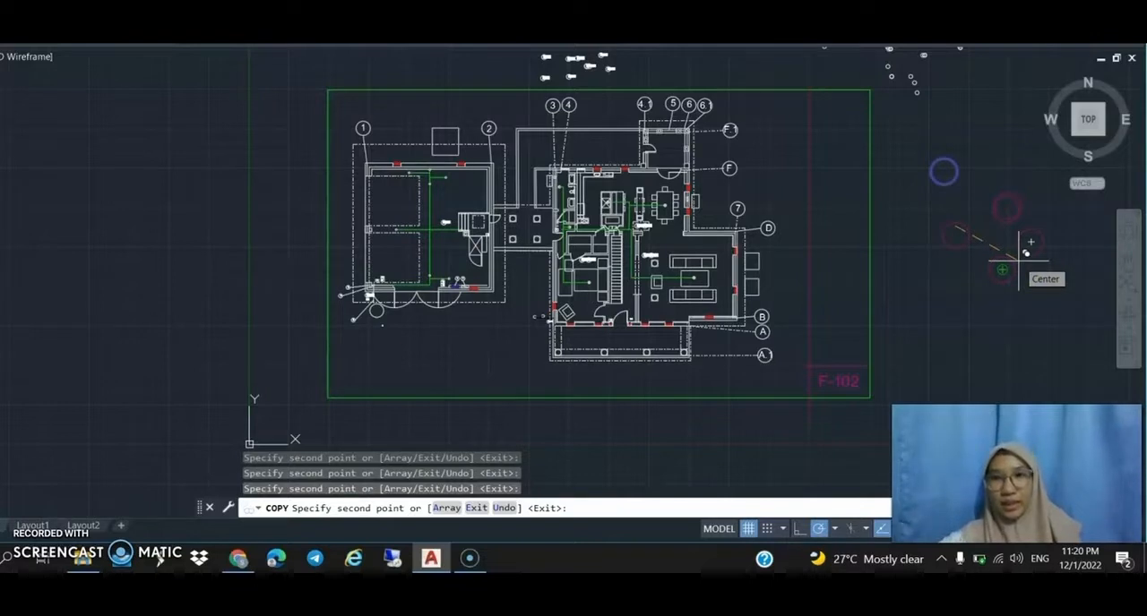
pyautogui.rightClick(1022, 260)
pyautogui.click(1047, 354)
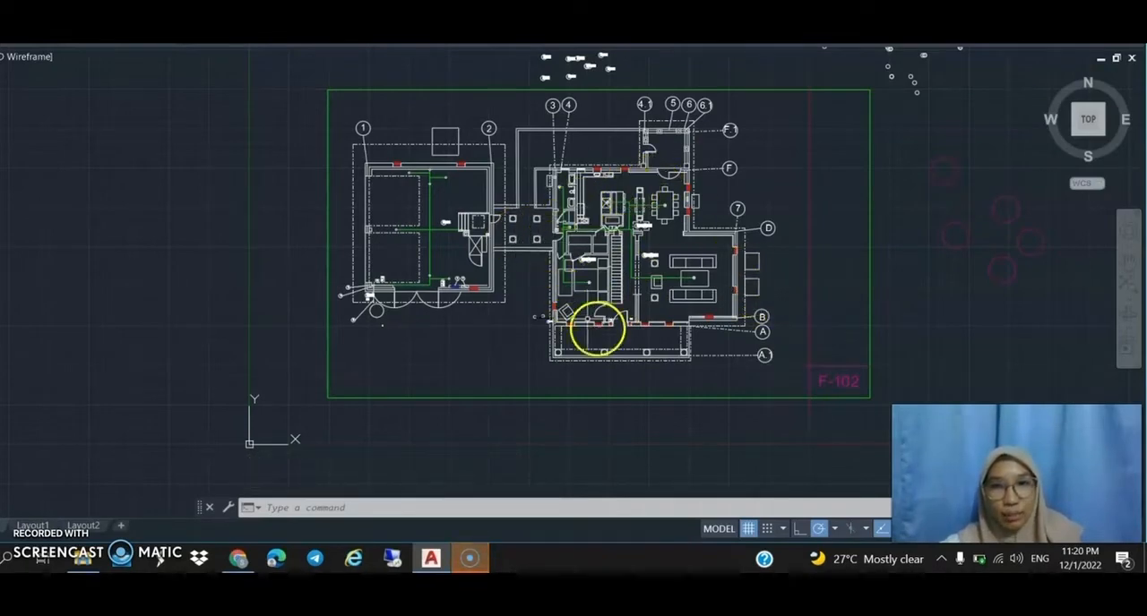
# Draw a small freehand-sized rectangle in the empty area above the green frame's northwest corner.
pyautogui.scroll(2, 632, 316)
pyautogui.scroll(-5, 681, 301)
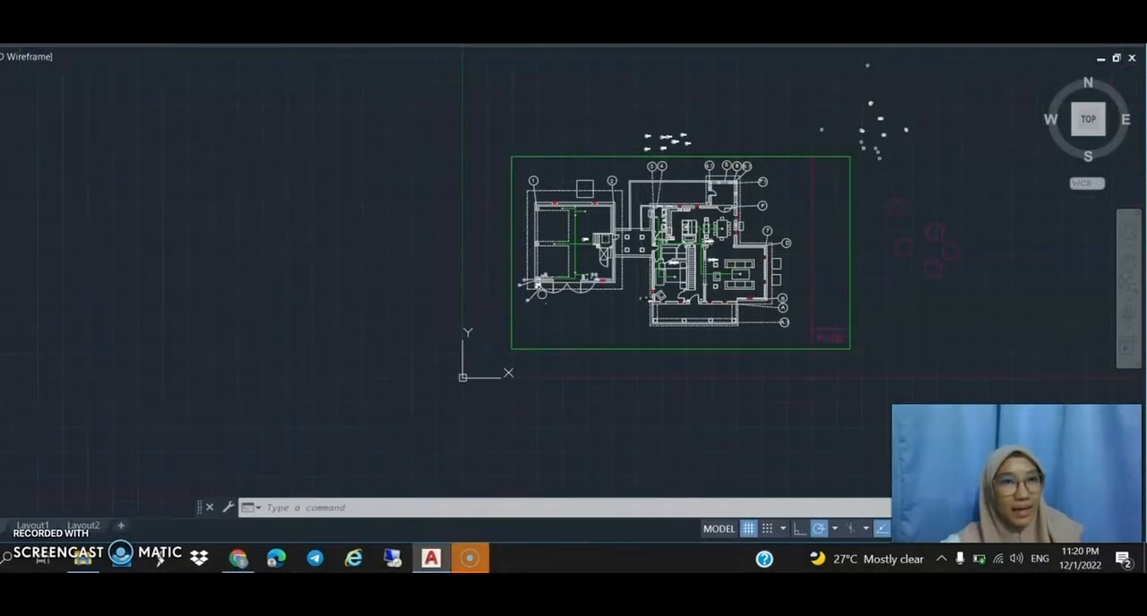
pyautogui.click(138, 45)
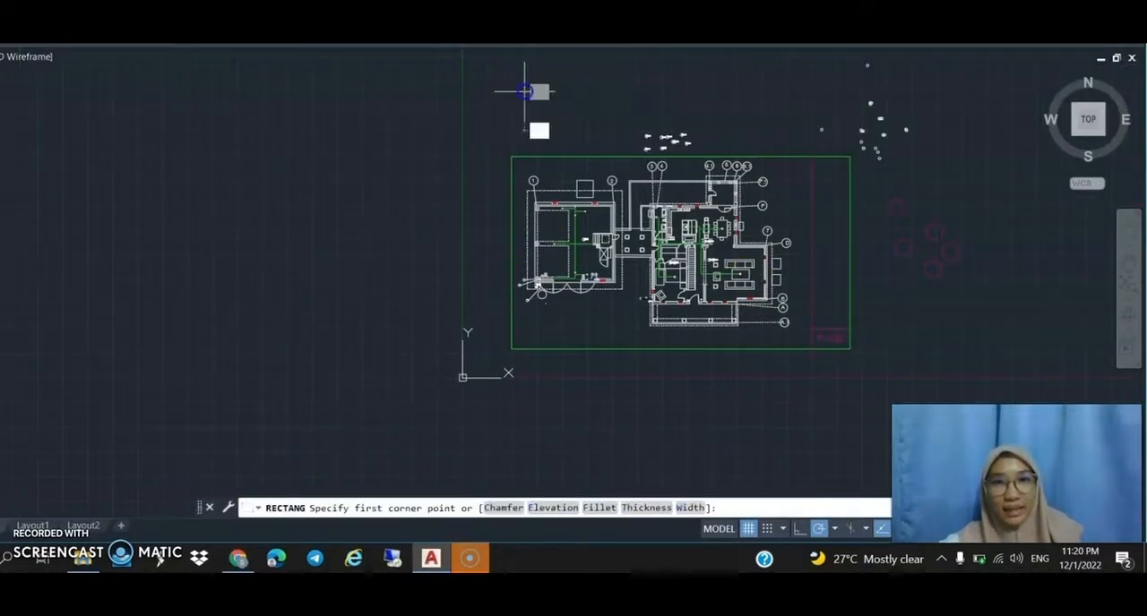
pyautogui.click(526, 106)
pyautogui.click(558, 100)
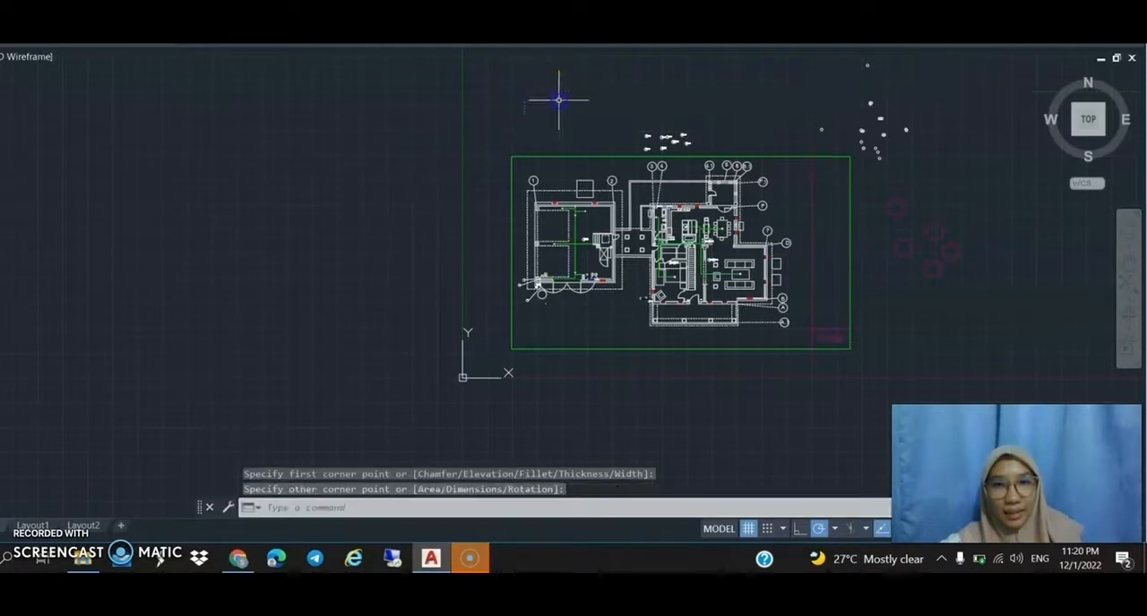
# Draw a three-point arc starting at the small rectangle's lower-left corner and curving below the rectangle.
pyautogui.click(76, 47)
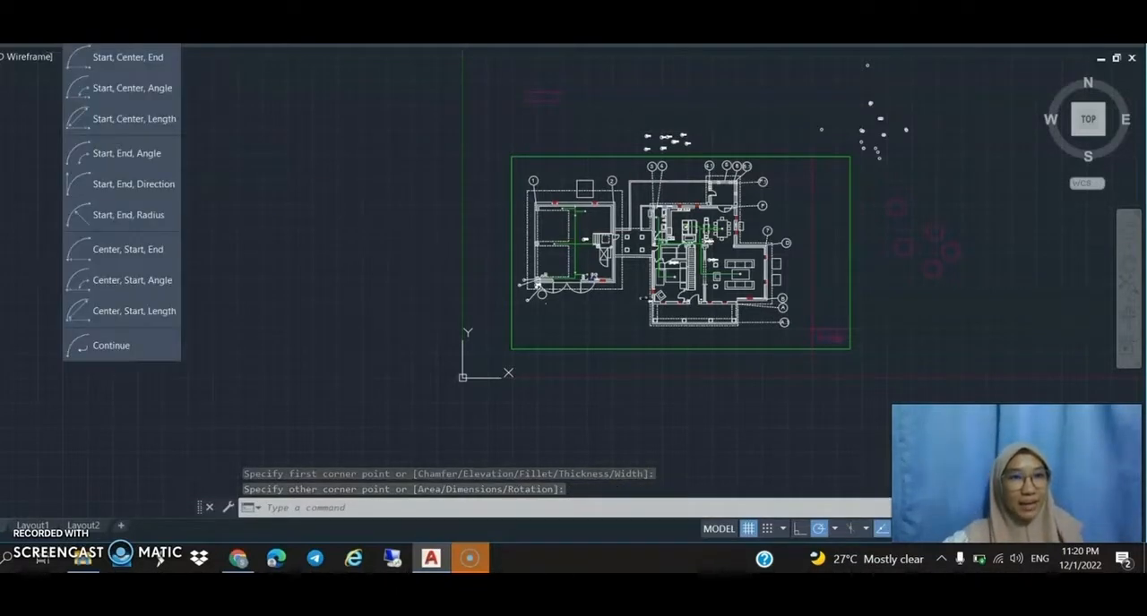
pyautogui.click(112, 26)
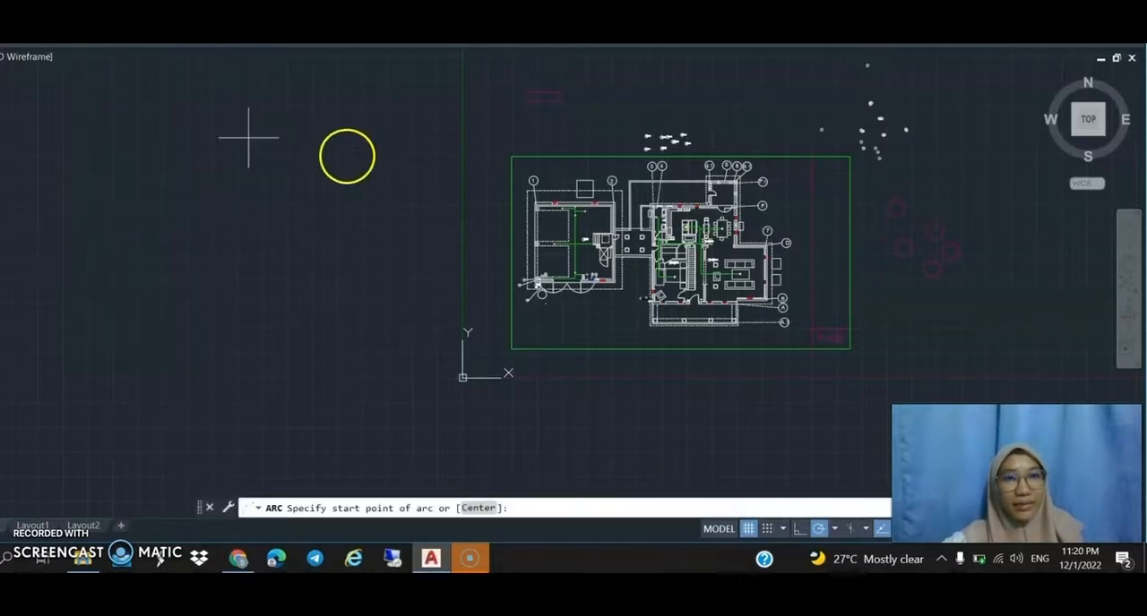
pyautogui.click(523, 101)
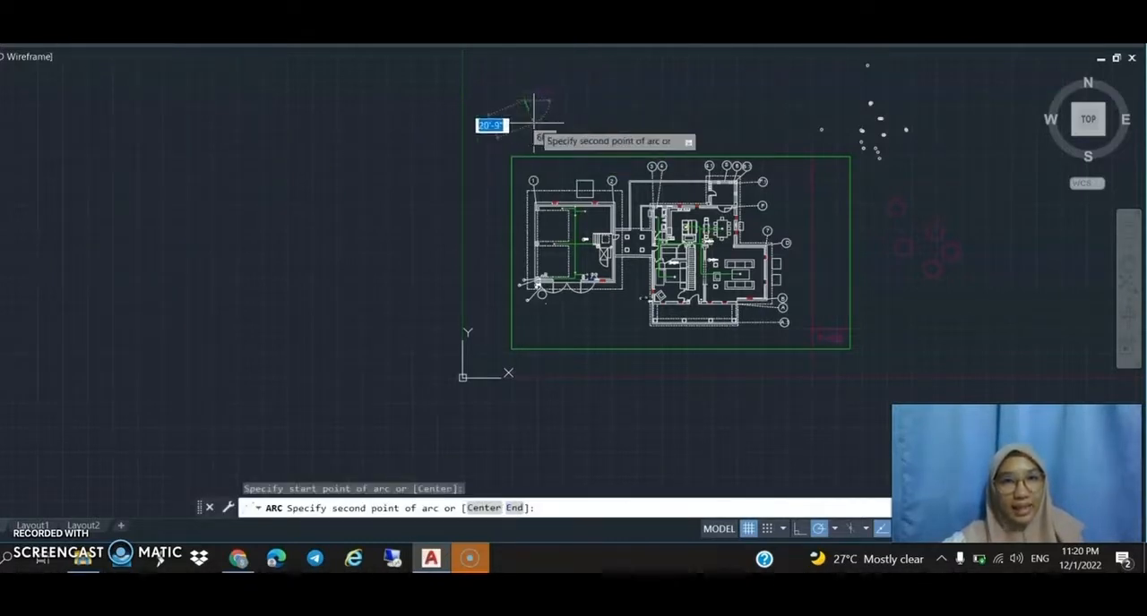
pyautogui.click(534, 126)
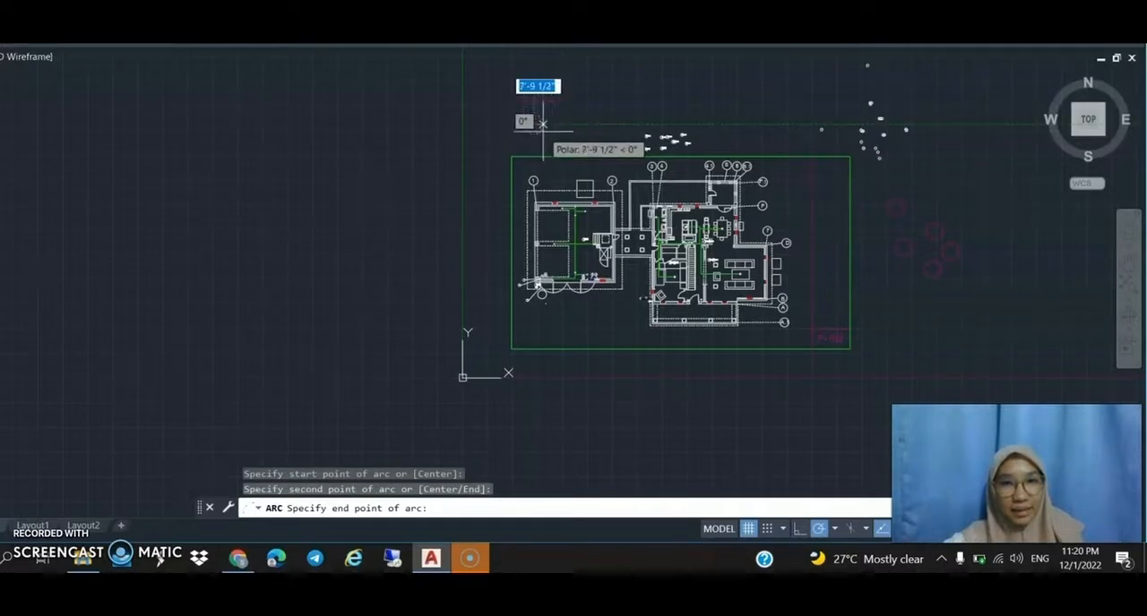
pyautogui.click(542, 123)
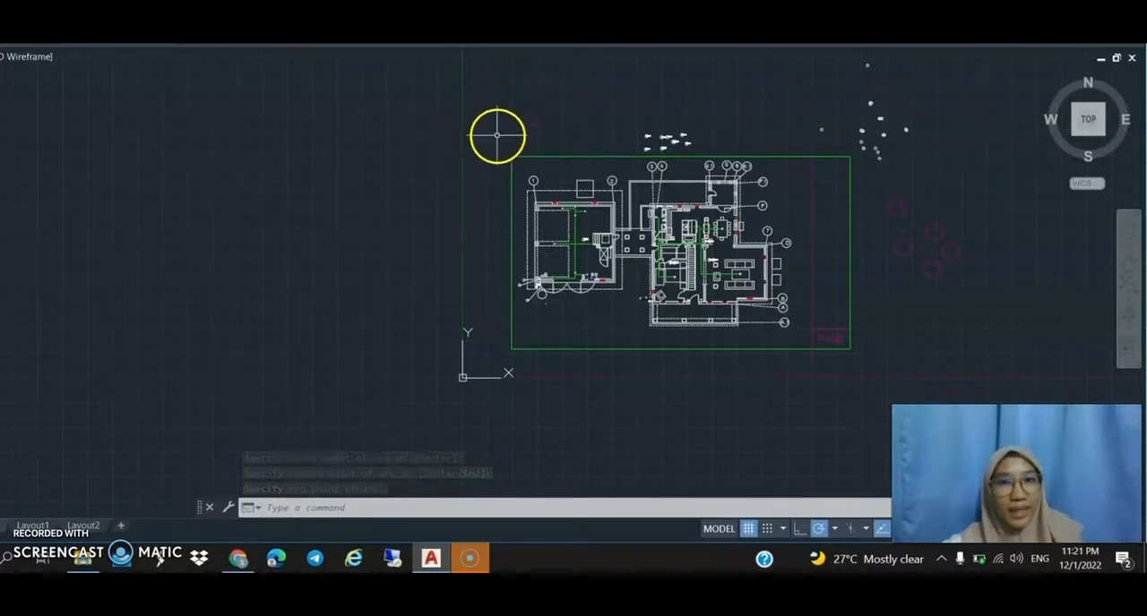
# Rotate the small rectangle and its arc by 180° about a base point to the east of them.
pyautogui.rightClick(559, 103)
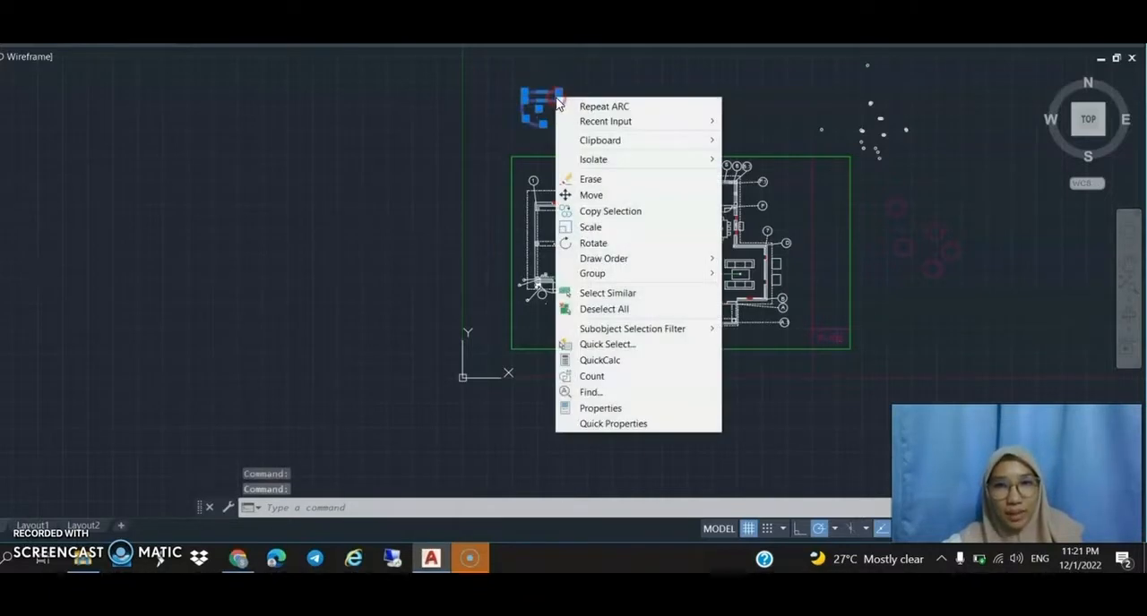
pyautogui.click(593, 243)
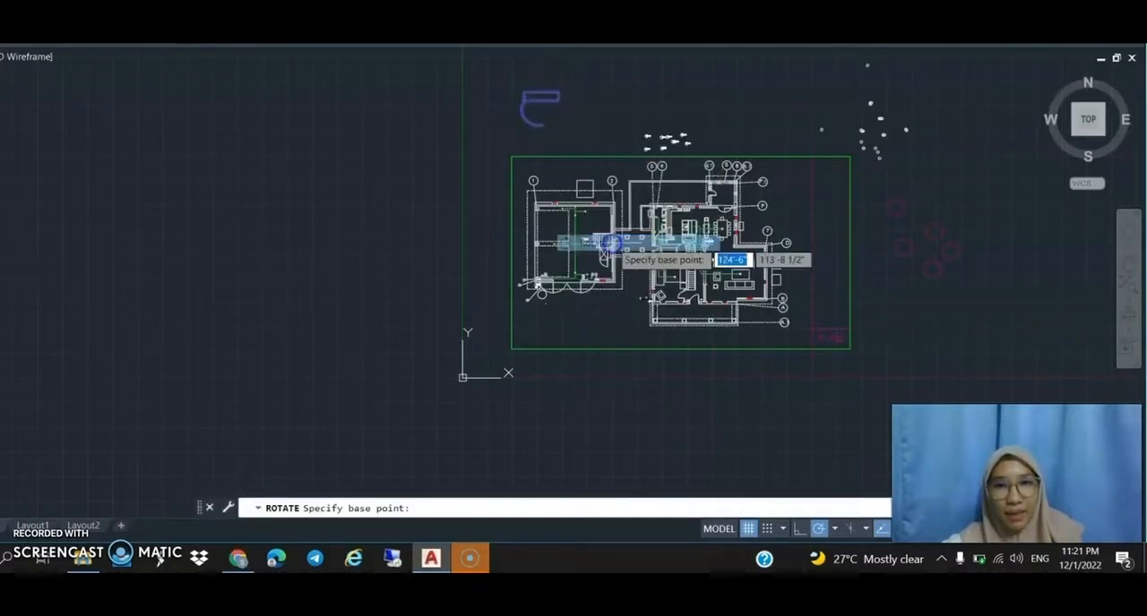
pyautogui.click(606, 79)
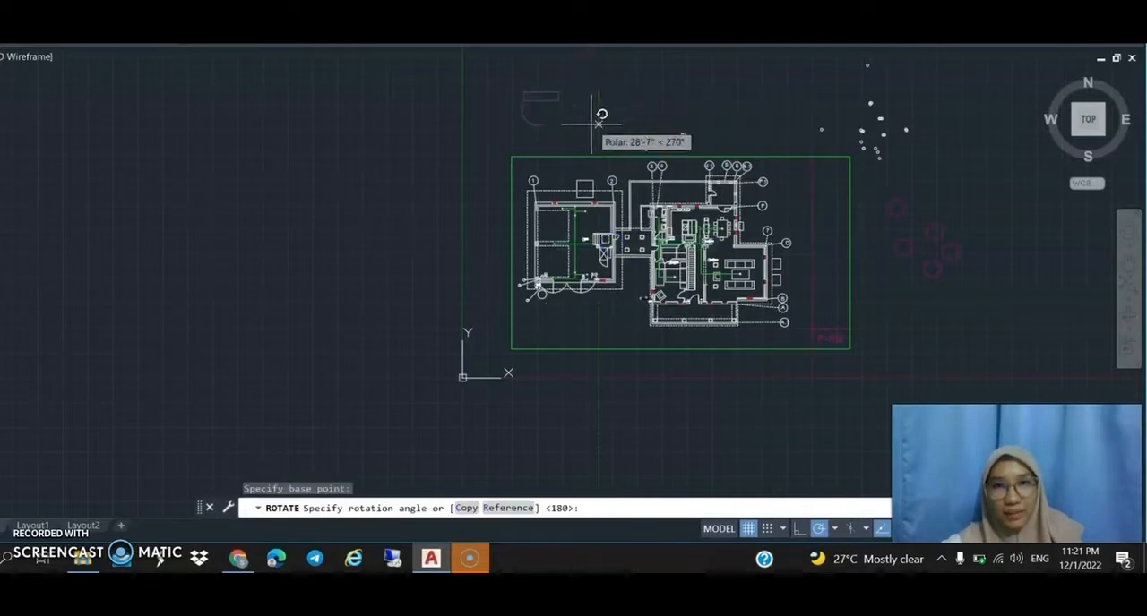
pyautogui.click(525, 91)
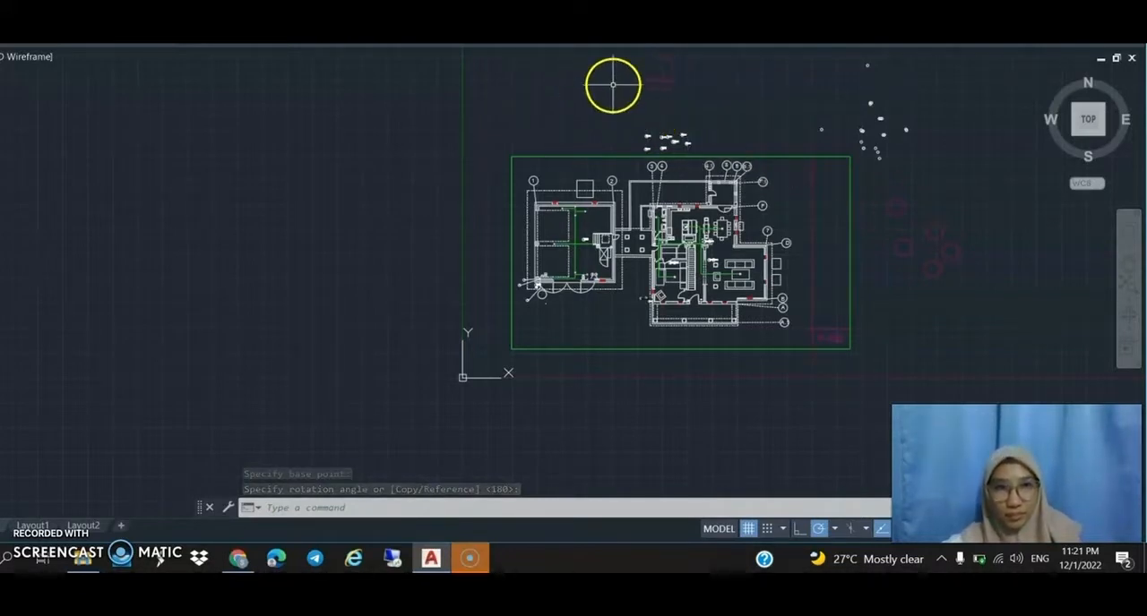
# Draw a nearly square freehand rectangle in the empty area east of the green frame and the copied circles.
pyautogui.scroll(2, 781, 300)
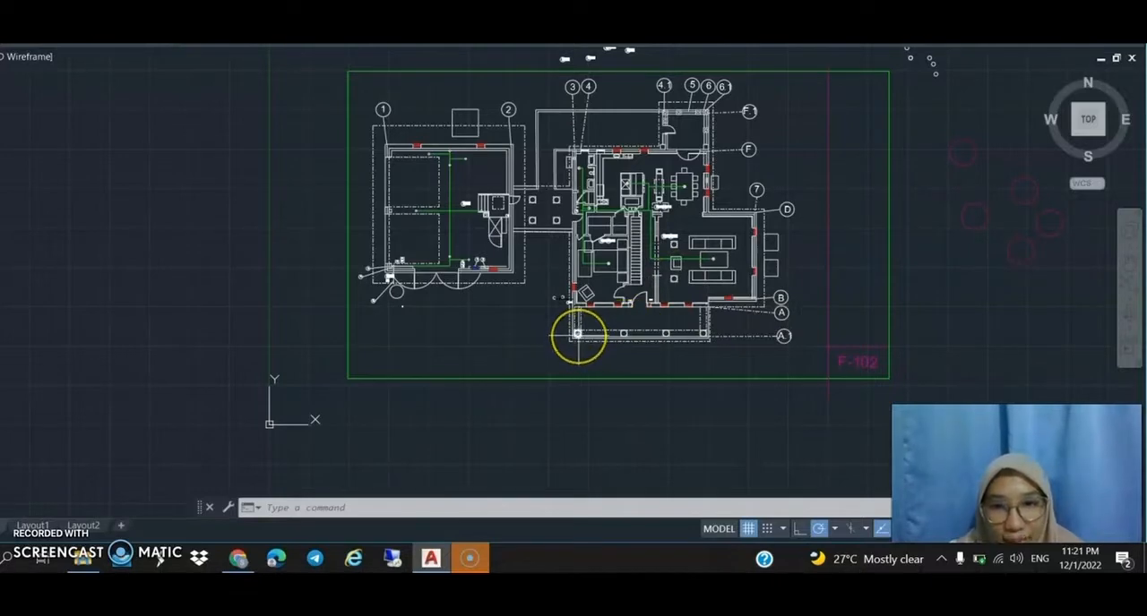
pyautogui.scroll(4, 569, 240)
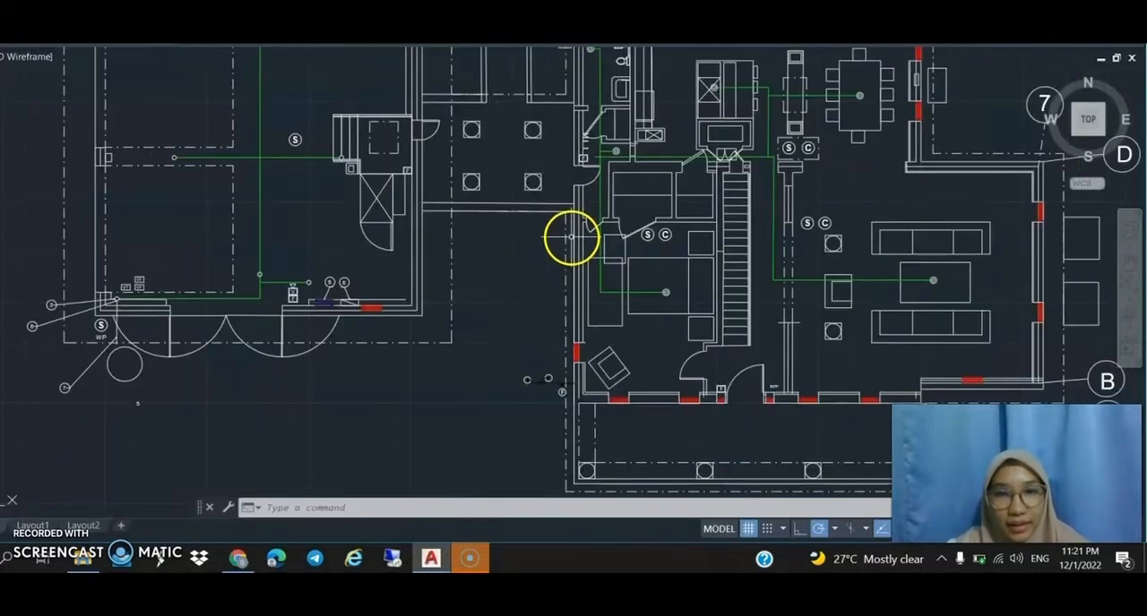
pyautogui.scroll(-5, 570, 239)
pyautogui.scroll(2, 568, 185)
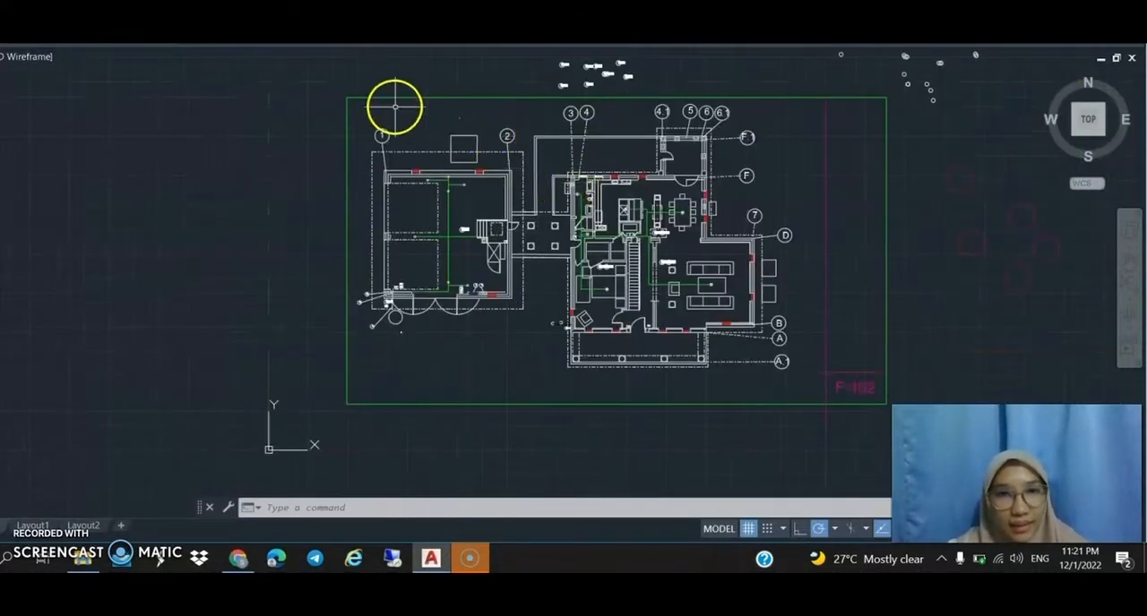
pyautogui.scroll(-4, 375, 114)
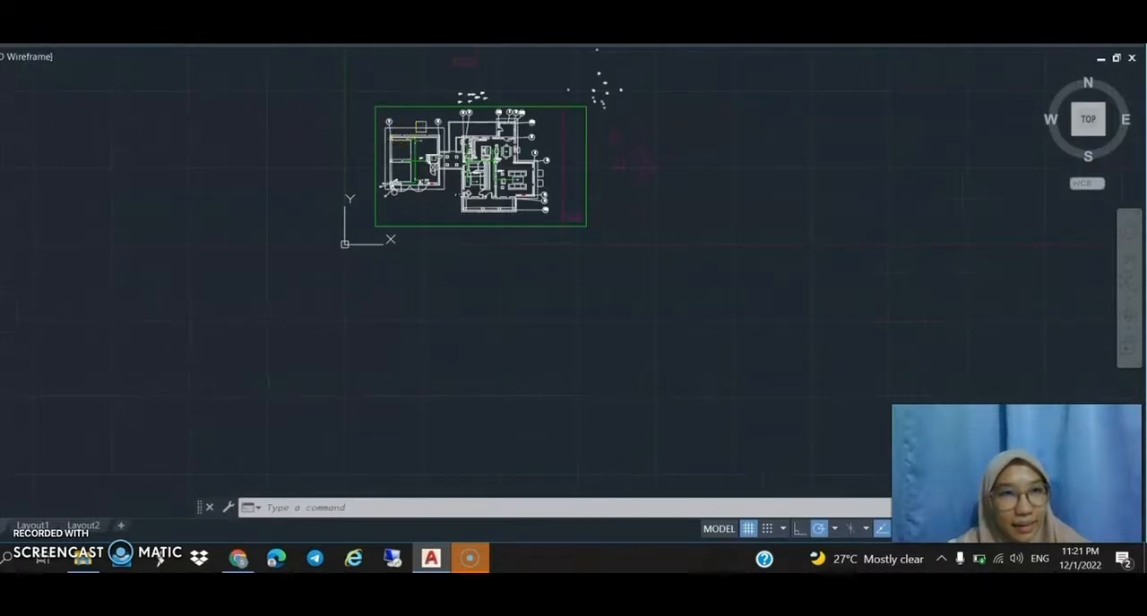
pyautogui.write('rec')
pyautogui.press('Return')
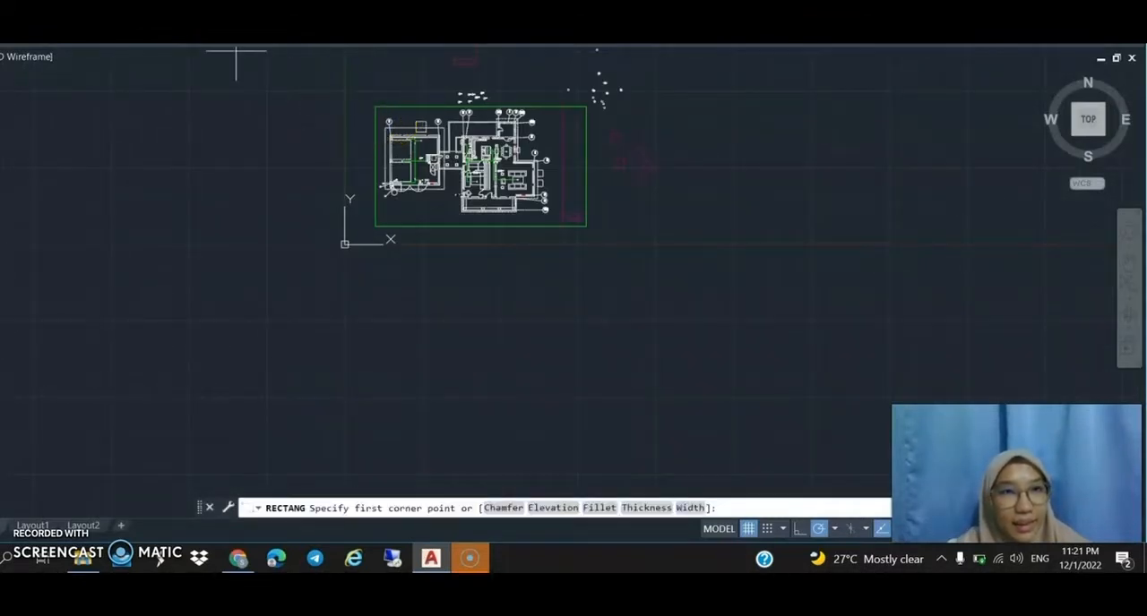
pyautogui.click(725, 95)
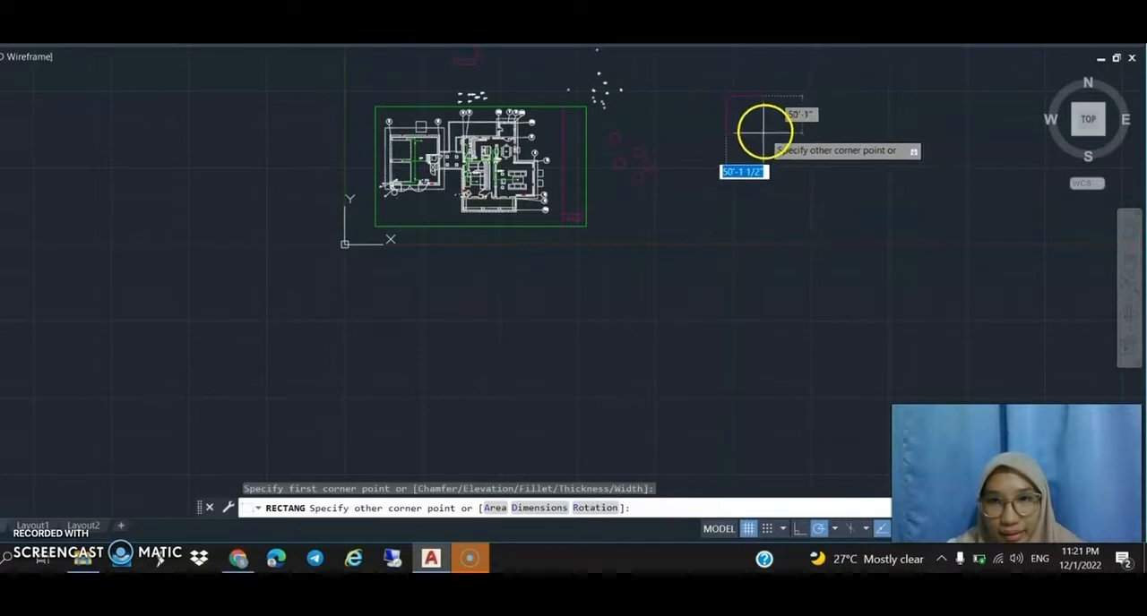
pyautogui.click(753, 121)
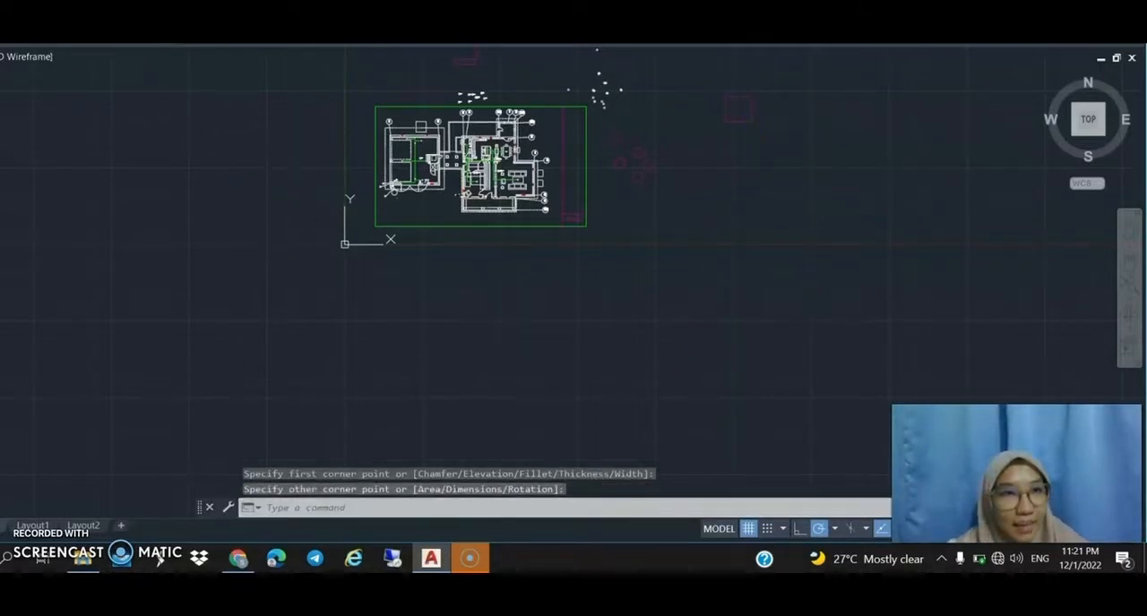
# Draw a small freehand-sized circle by centre and diameter inside the nearly square rectangle east of the green frame.
pyautogui.click(38, 4)
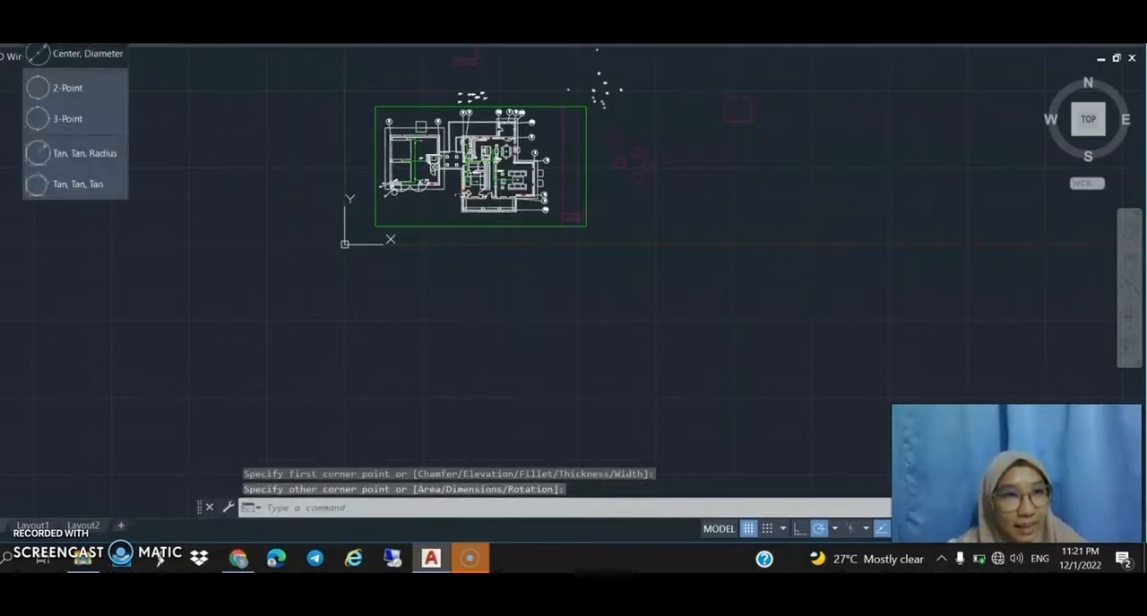
pyautogui.click(80, 54)
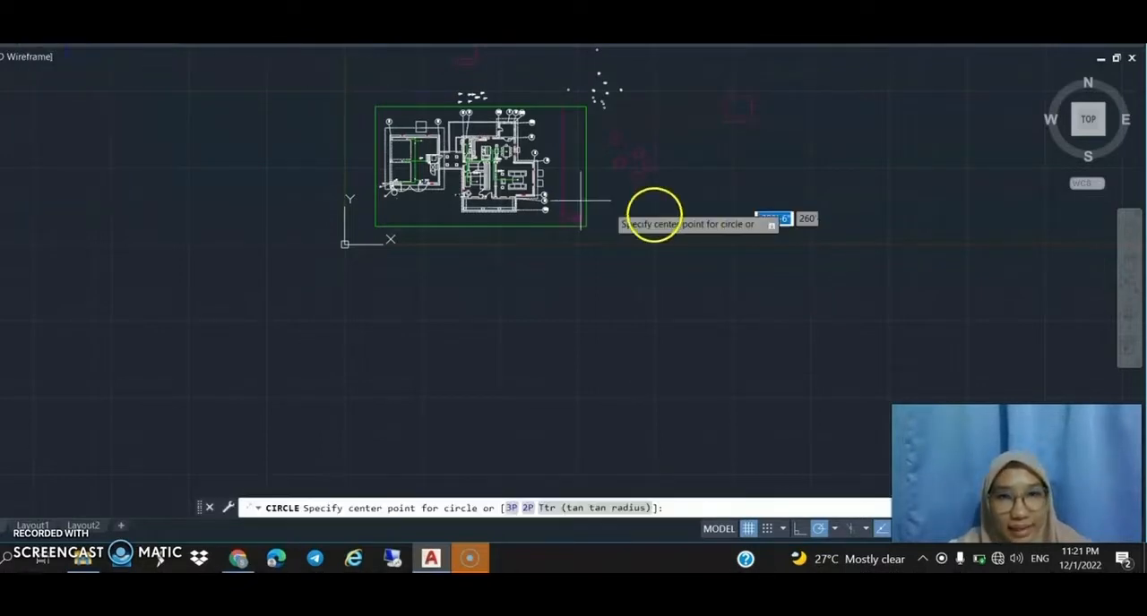
pyautogui.click(740, 109)
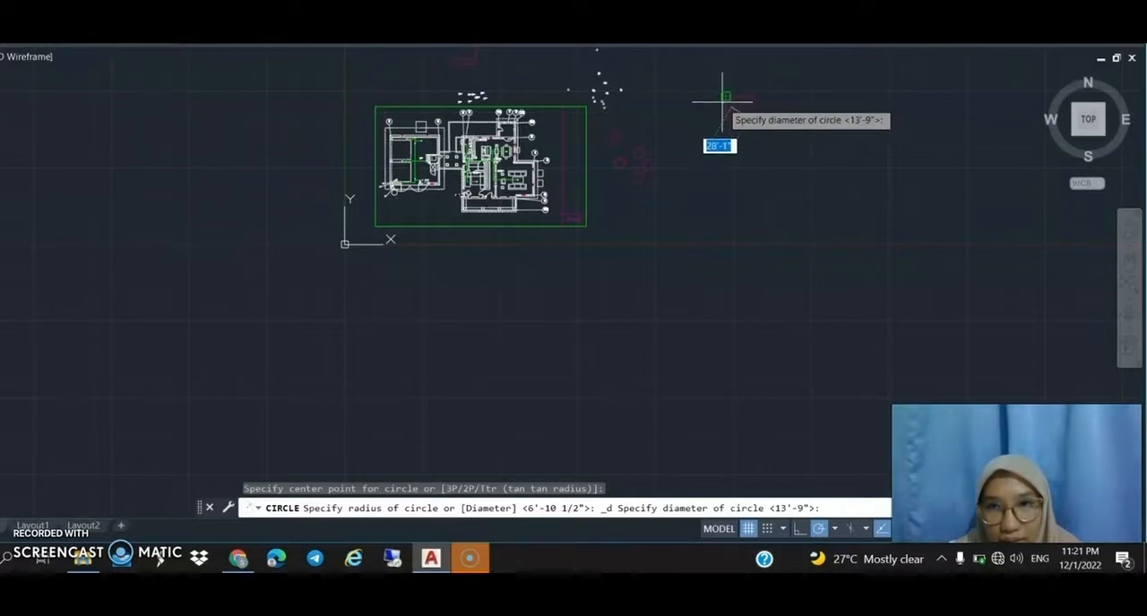
pyautogui.click(740, 95)
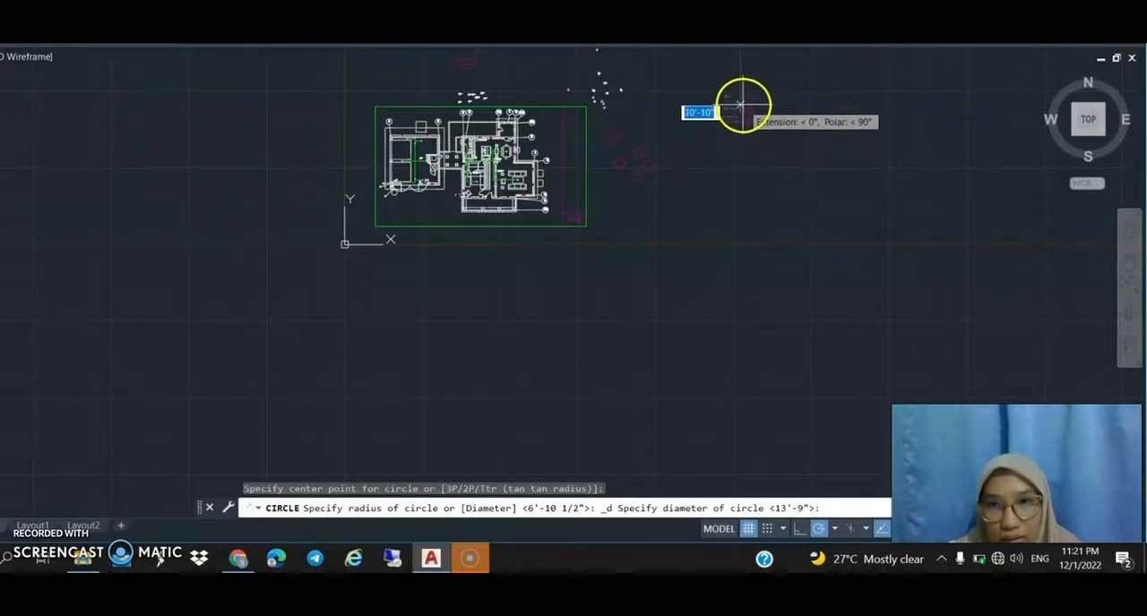
pyautogui.click(740, 105)
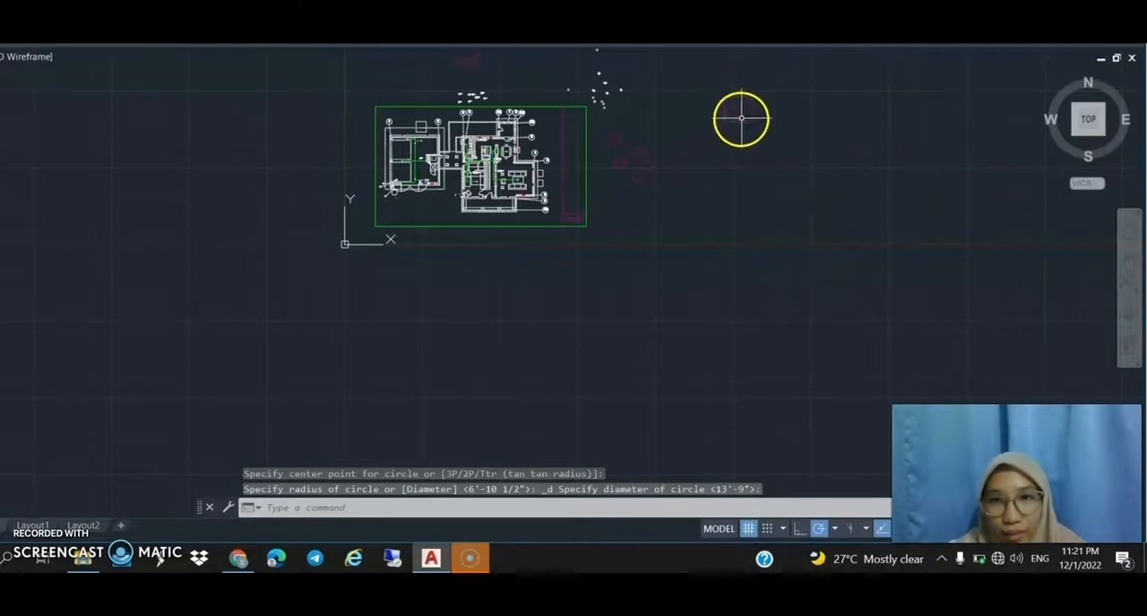
pyautogui.doubleClick(744, 122)
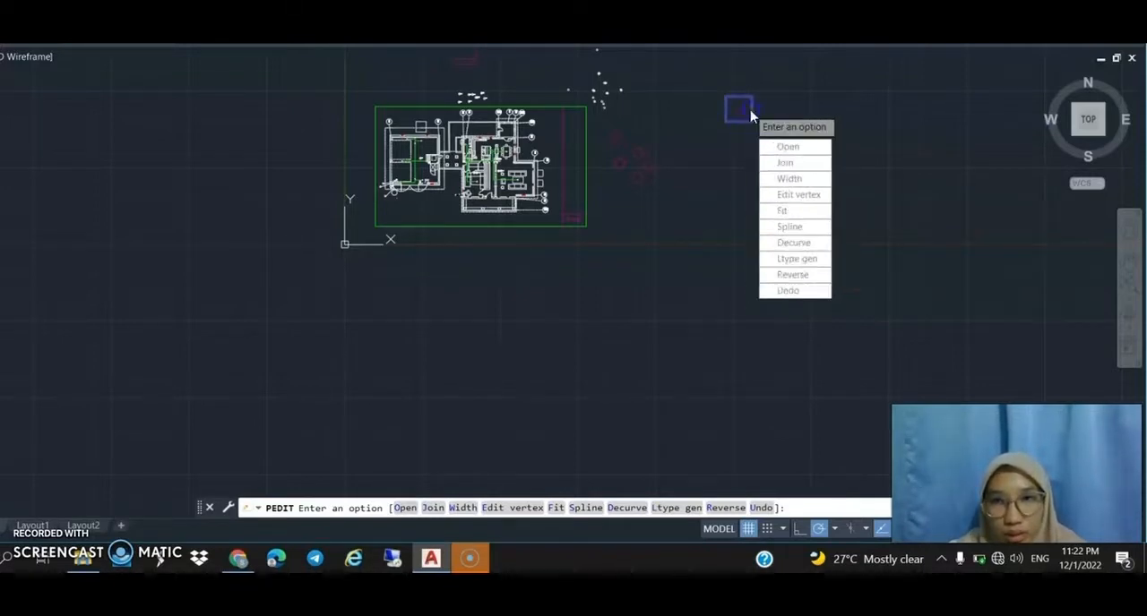
pyautogui.rightClick(738, 104)
pyautogui.press('Escape')
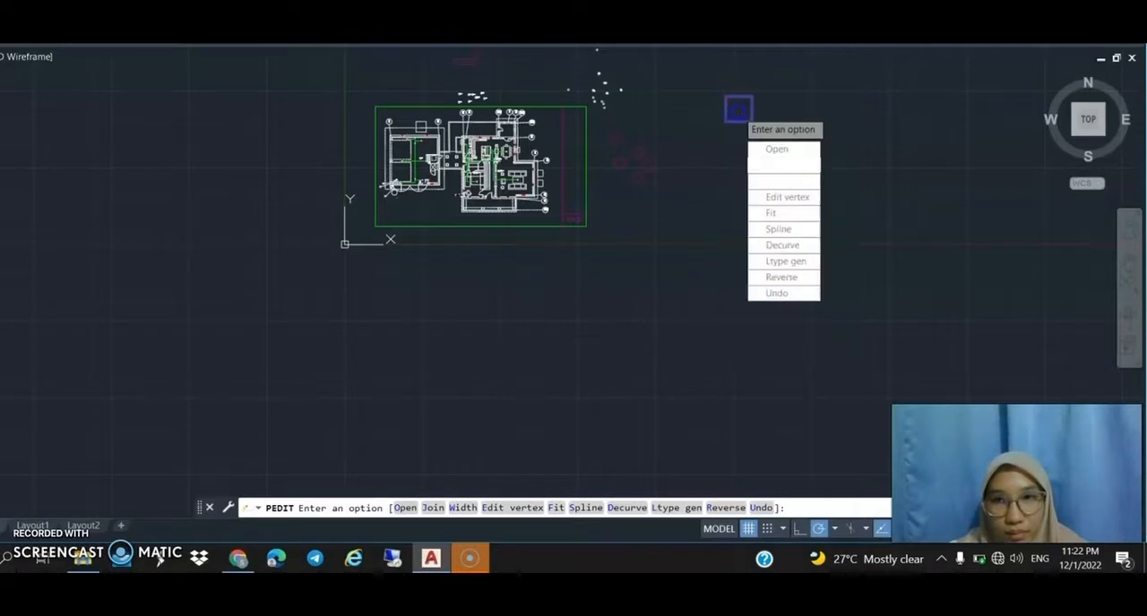
pyautogui.rightClick(738, 109)
pyautogui.press('Escape')
pyautogui.rightClick(738, 106)
pyautogui.click(775, 129)
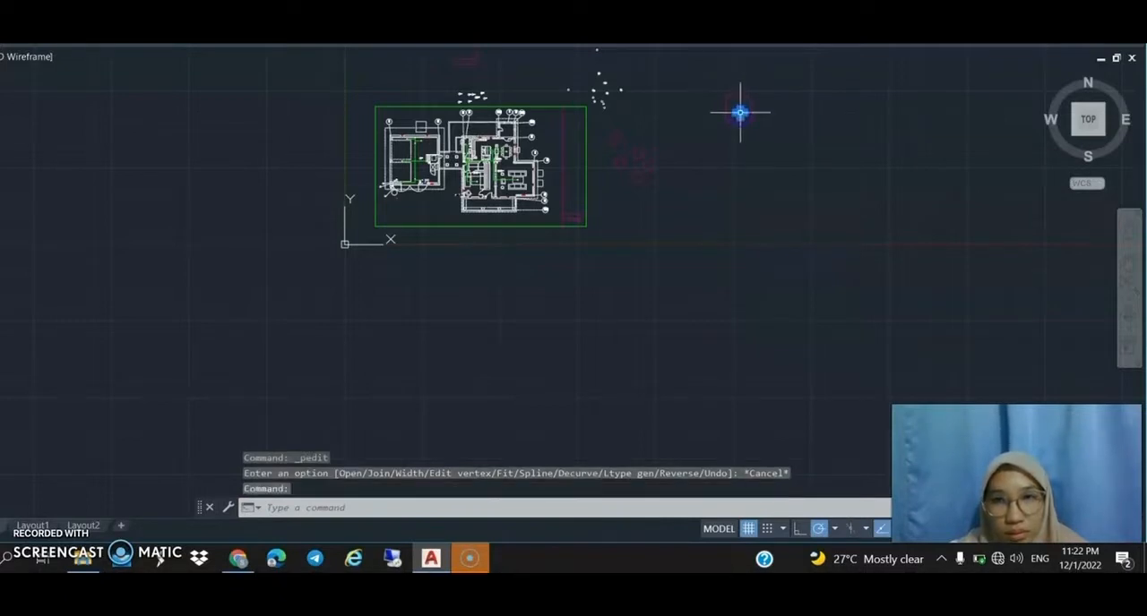
# Move the small circle slightly by its centre grip toward the middle of the nearly square rectangle.
pyautogui.click(739, 112)
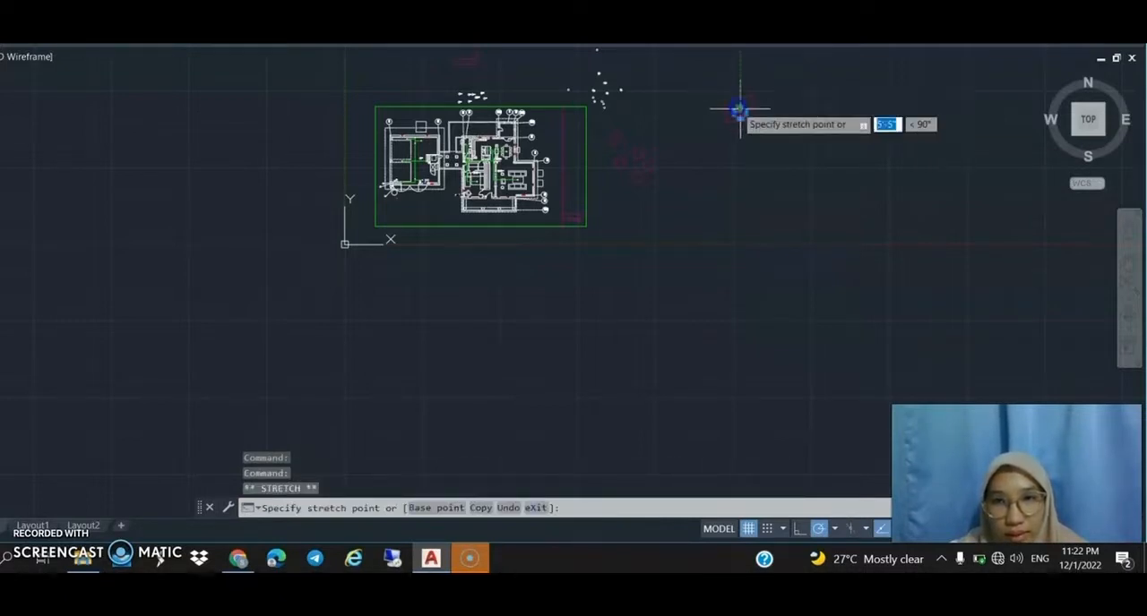
pyautogui.click(735, 107)
pyautogui.click(737, 108)
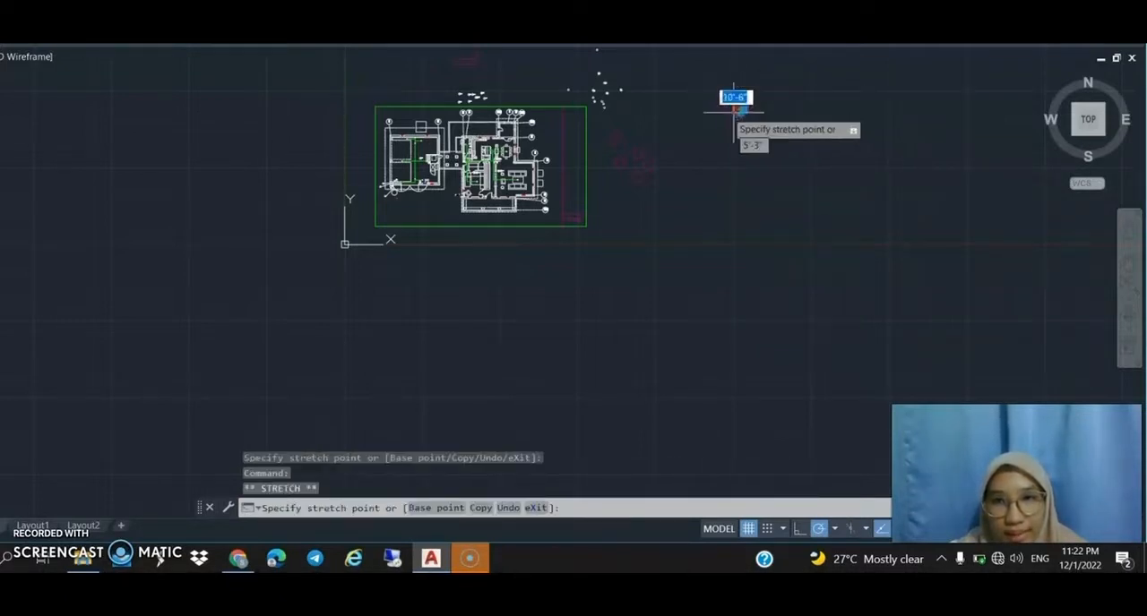
pyautogui.click(737, 107)
pyautogui.click(814, 117)
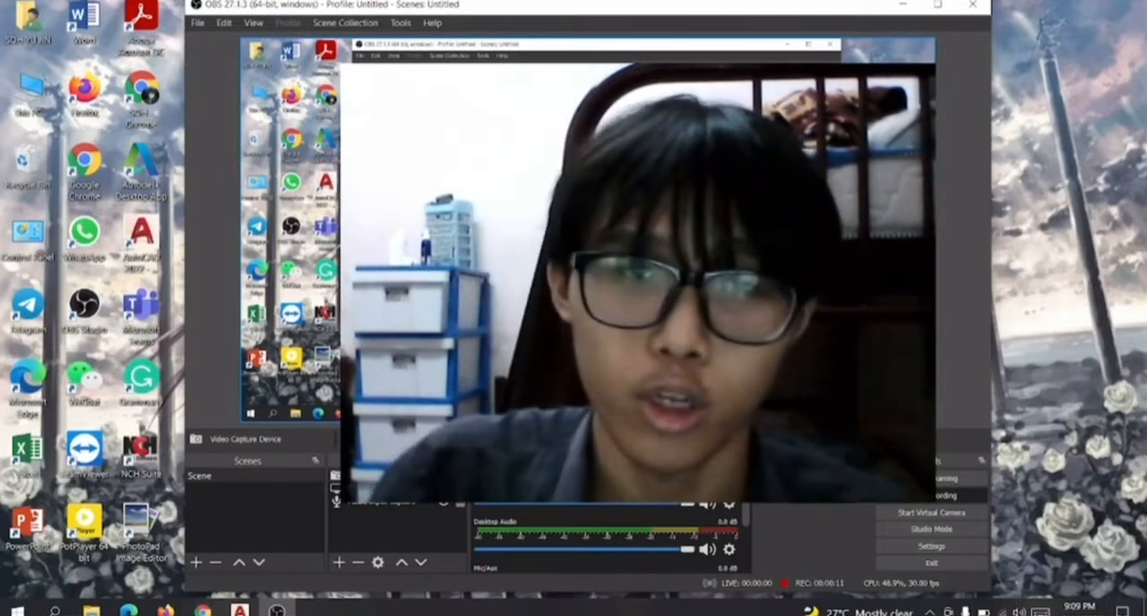
# Shrink the video capture source and place it in the lower-right corner of the OBS scene canvas.
pyautogui.moveTo(447, 80); pyautogui.dragTo(670, 245)
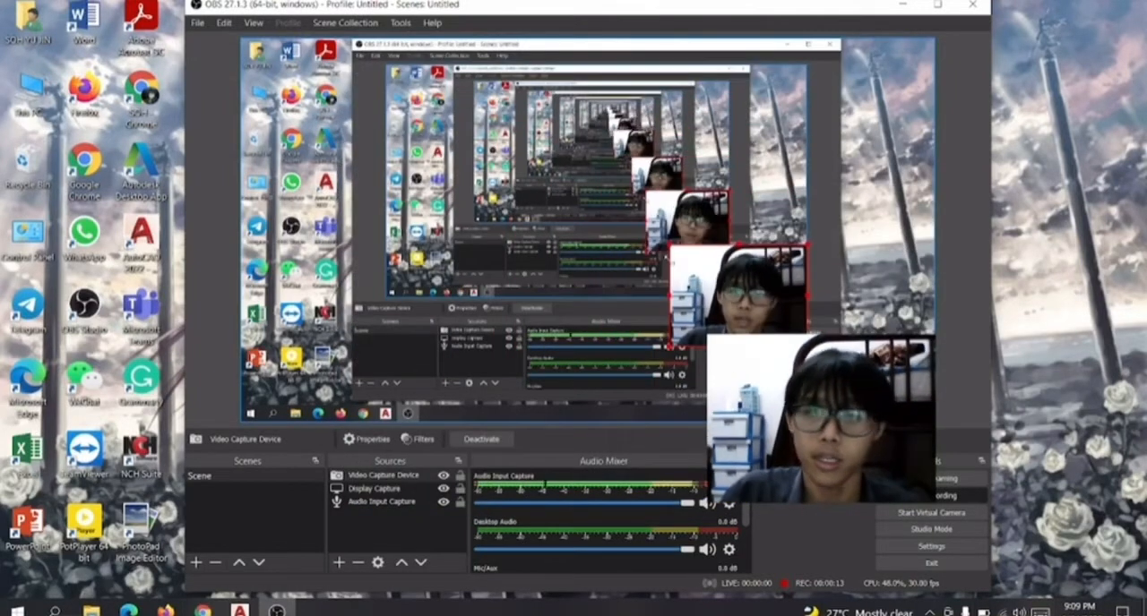
pyautogui.moveTo(743, 288); pyautogui.dragTo(870, 357)
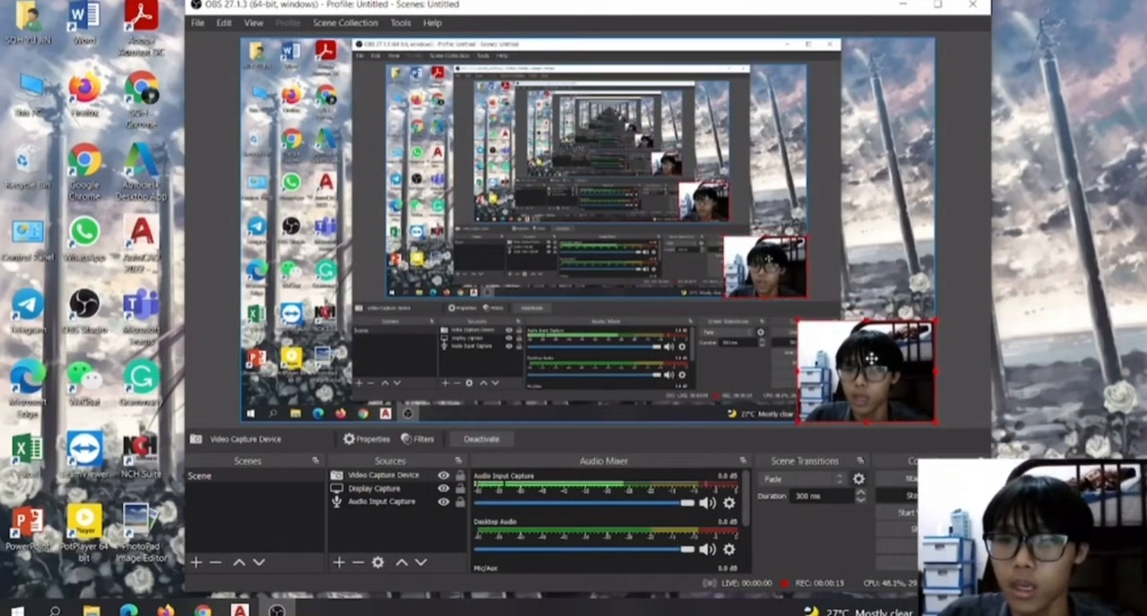
# Switch to the grp ass (F-102) drawing in AutoCAD and examine grid bubbles 1 and 2 above the northwest room.
pyautogui.click(909, 6)
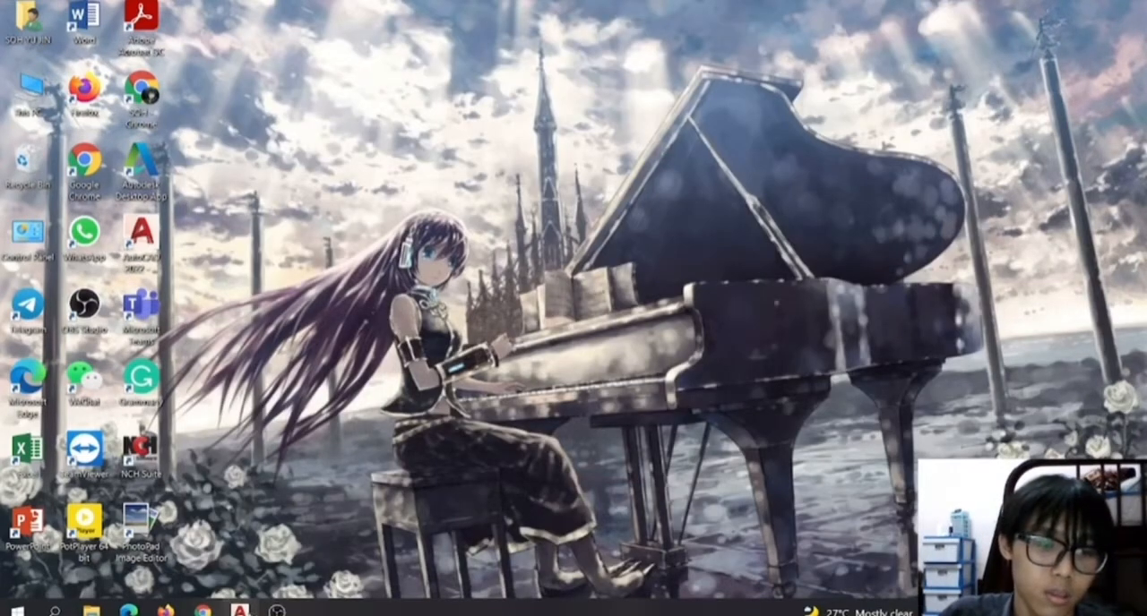
pyautogui.click(239, 612)
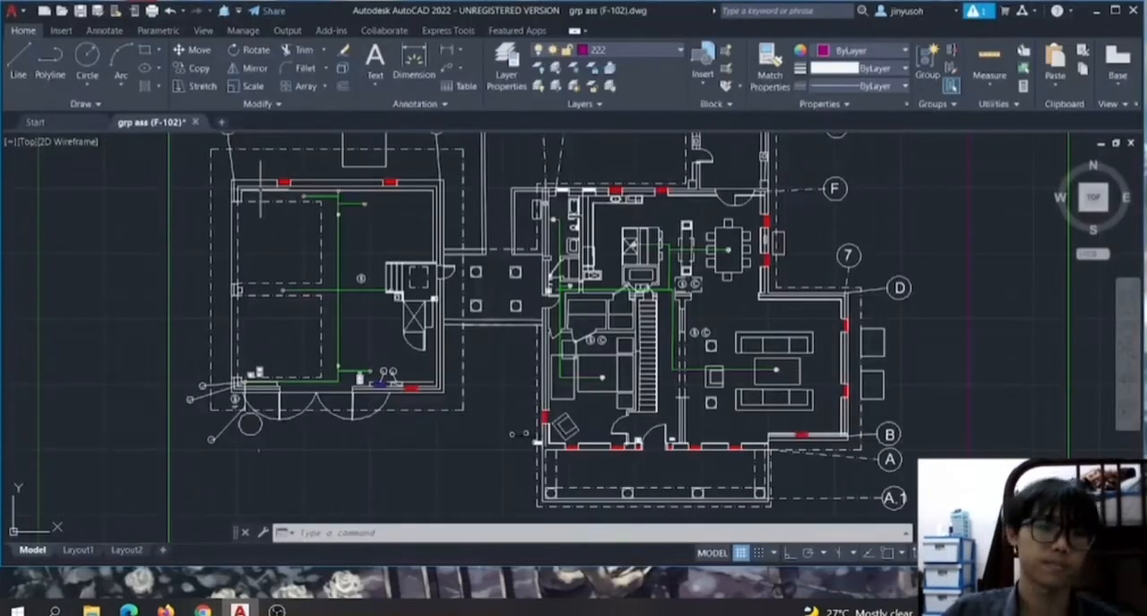
pyautogui.scroll(3, 313, 163)
pyautogui.scroll(-2, 296, 157)
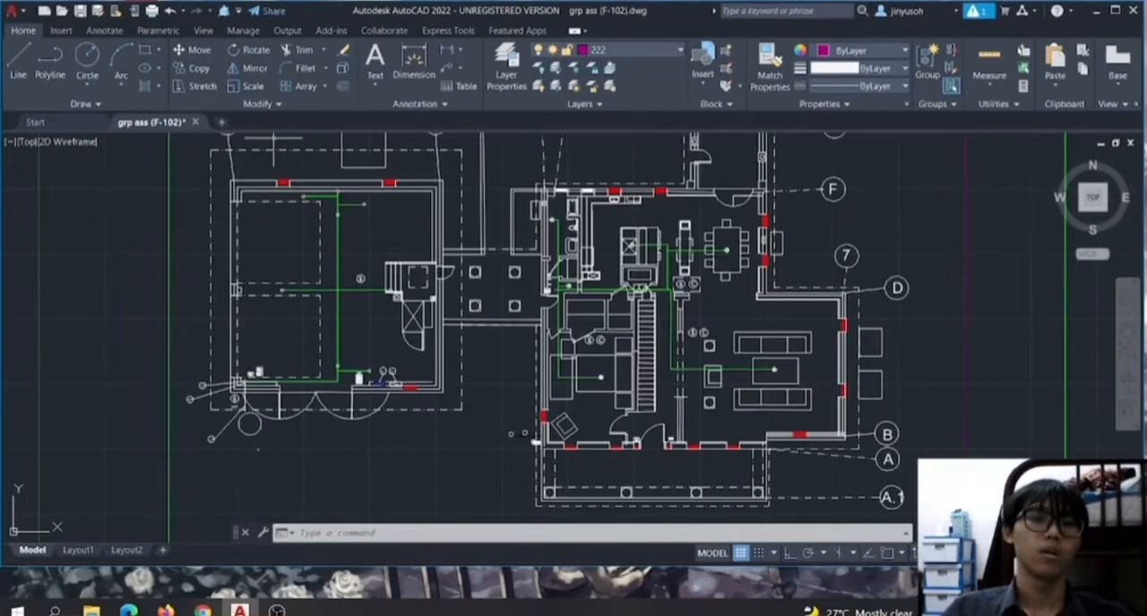
pyautogui.scroll(2, 273, 141)
pyautogui.scroll(-3, 229, 173)
pyautogui.scroll(3, 226, 169)
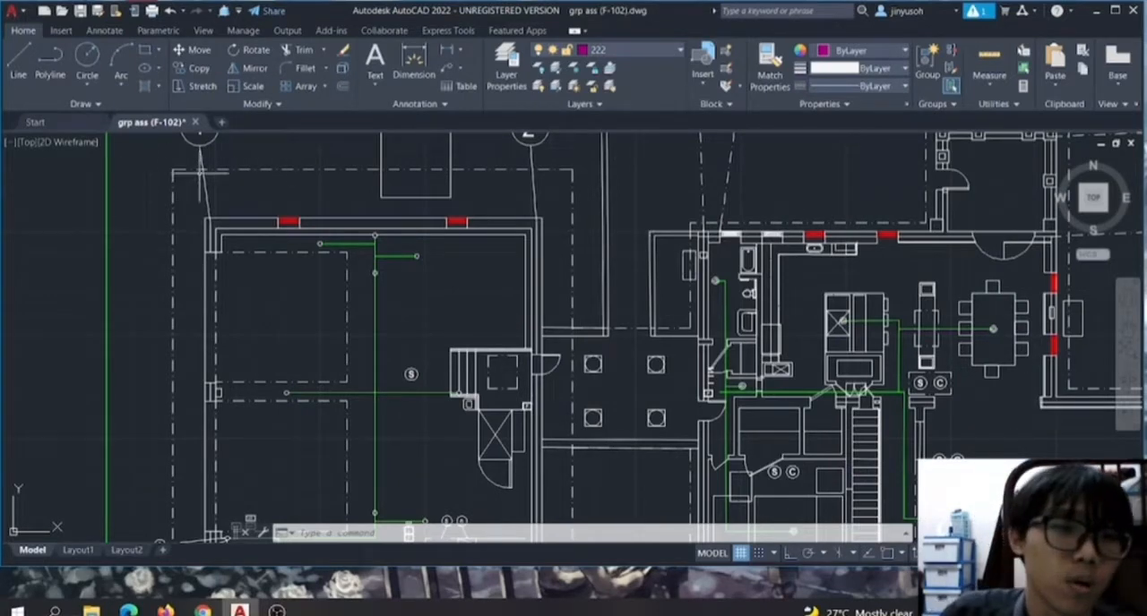
pyautogui.scroll(-2, 200, 171)
pyautogui.scroll(3, 205, 144)
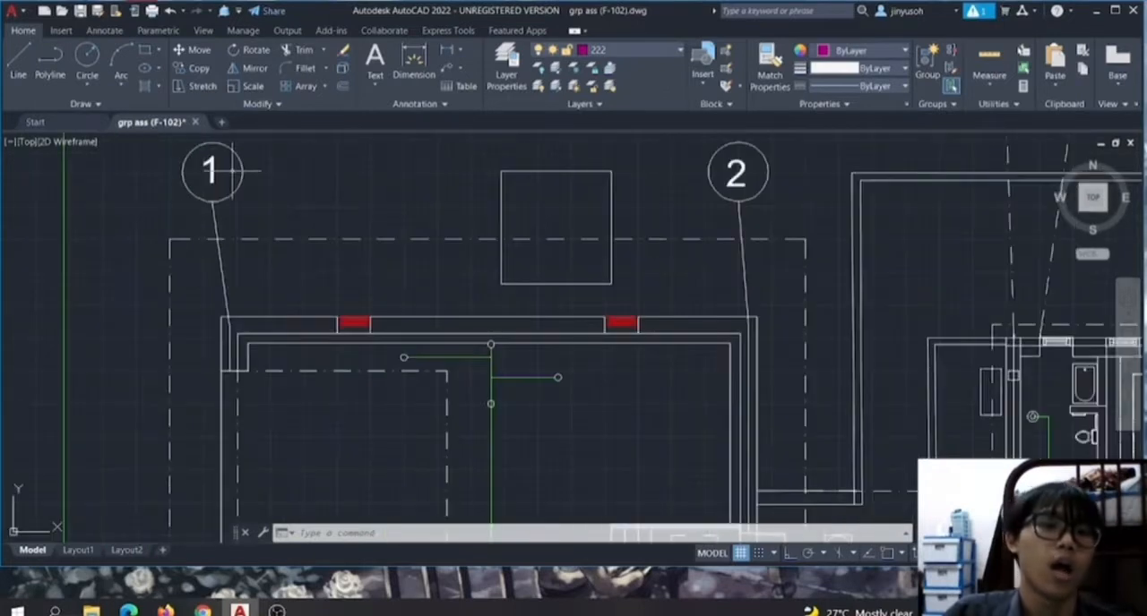
pyautogui.scroll(2, 228, 170)
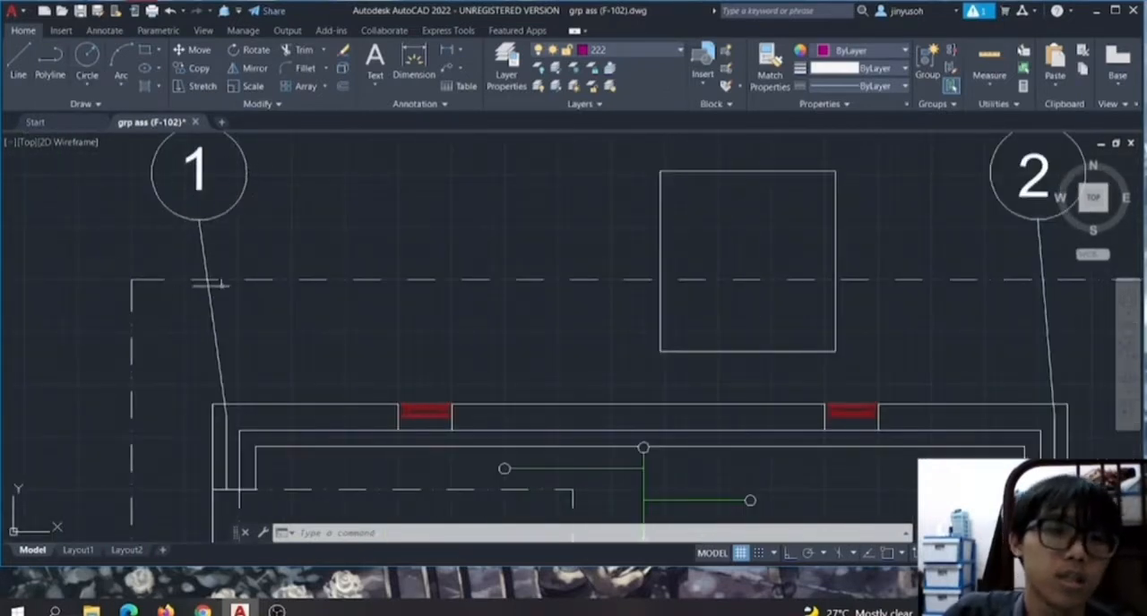
# Draw a freehand-sized circle by centre and radius overlapping the east side of grid bubble 1.
pyautogui.click(87, 79)
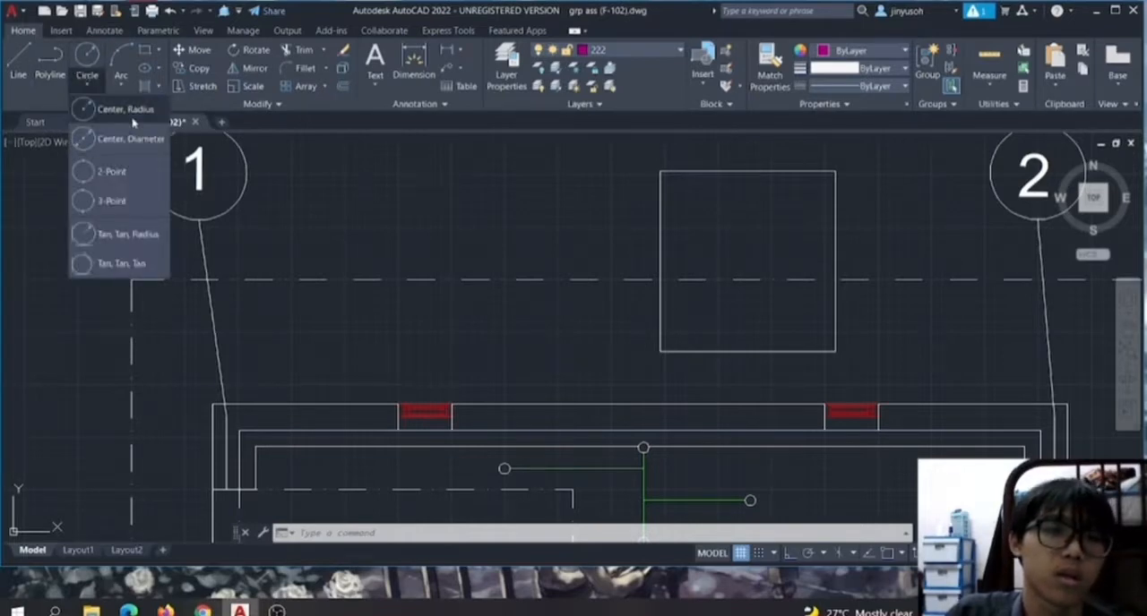
pyautogui.click(163, 111)
pyautogui.click(276, 156)
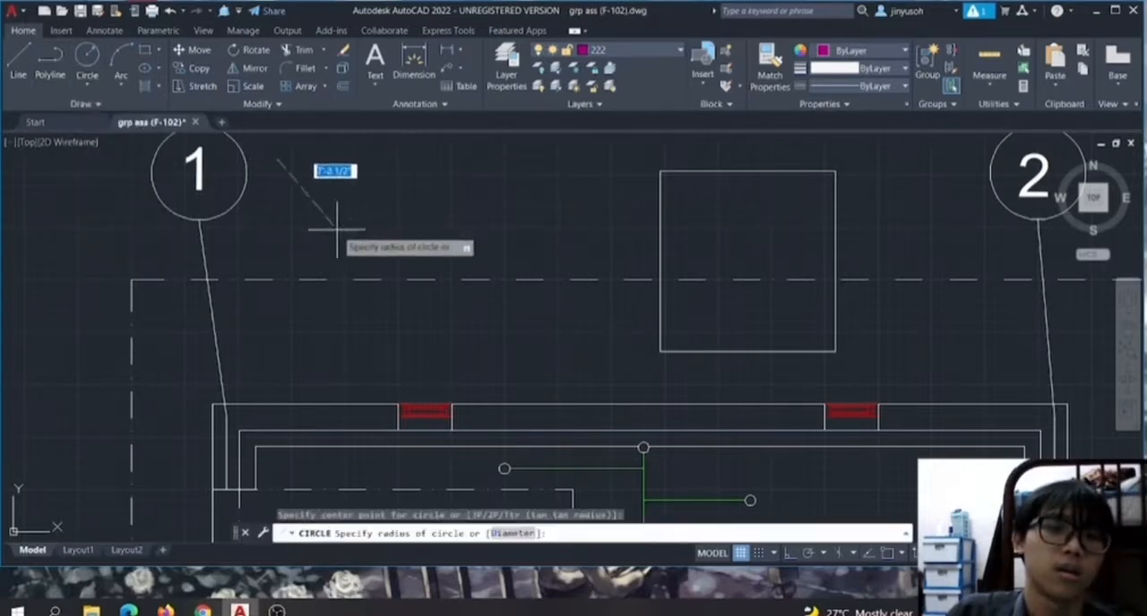
pyautogui.press('Escape')
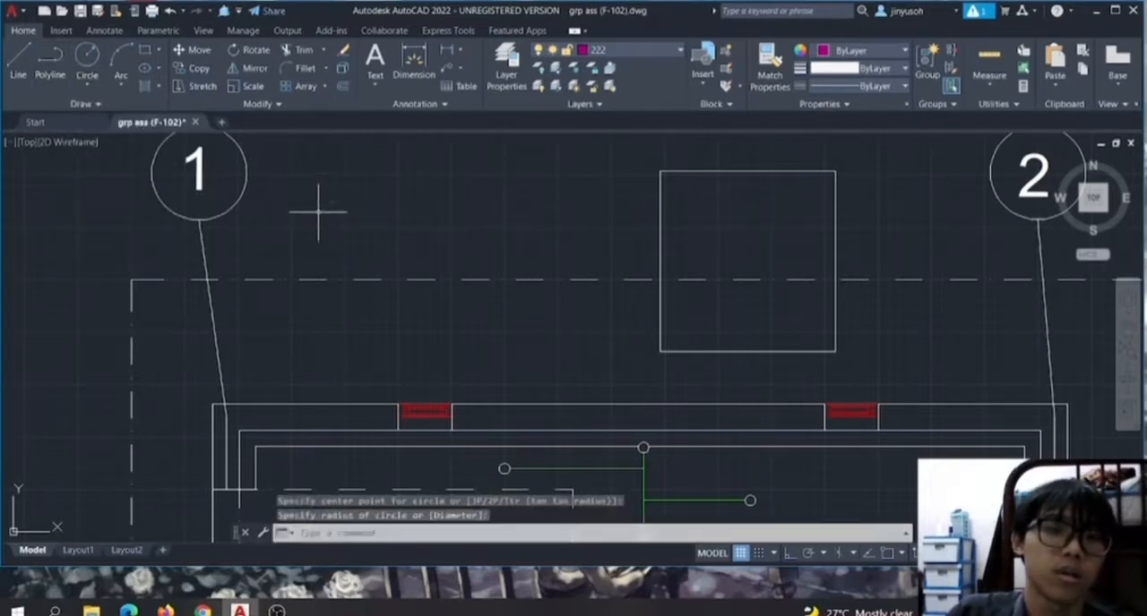
# Make layer 0 current and assign the new circle beside grid bubble 1 to layer 0.
pyautogui.click(610, 50)
pyautogui.click(598, 70)
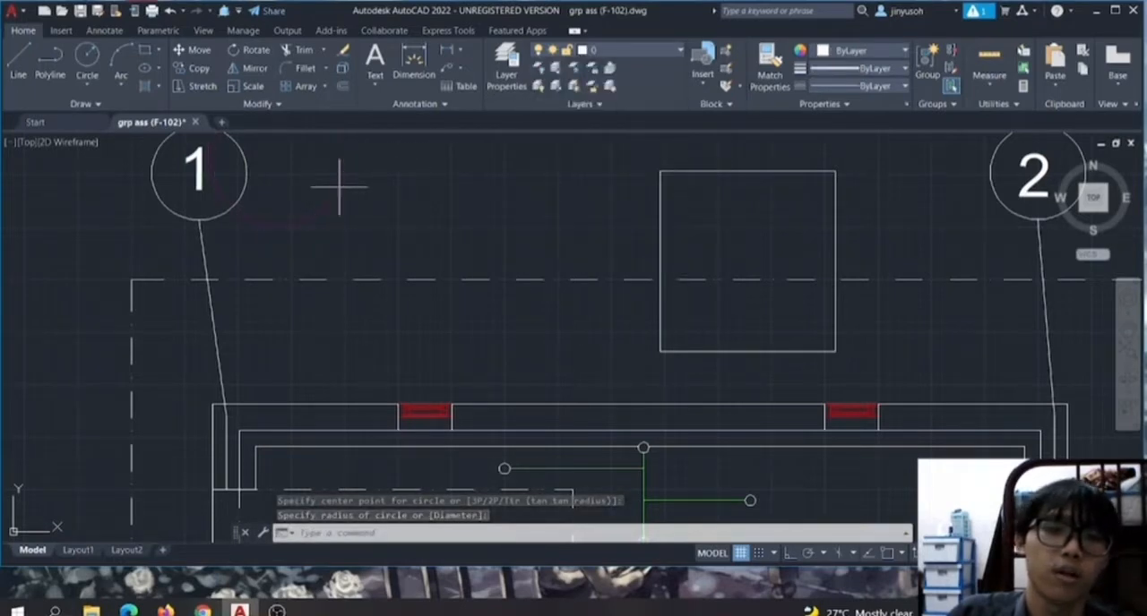
pyautogui.click(596, 51)
pyautogui.click(584, 76)
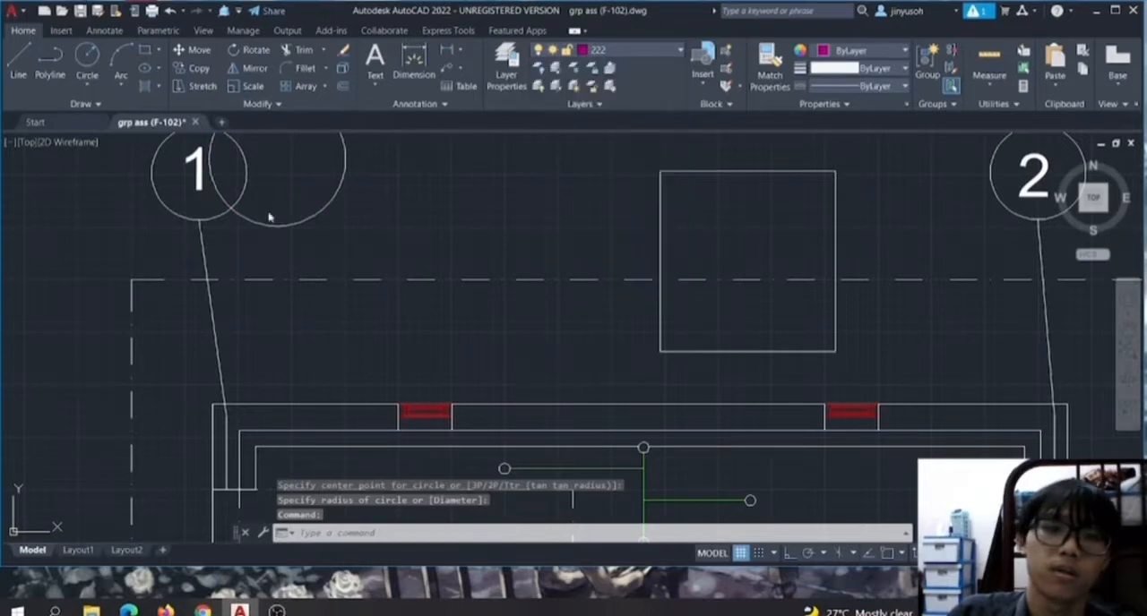
pyautogui.click(391, 419)
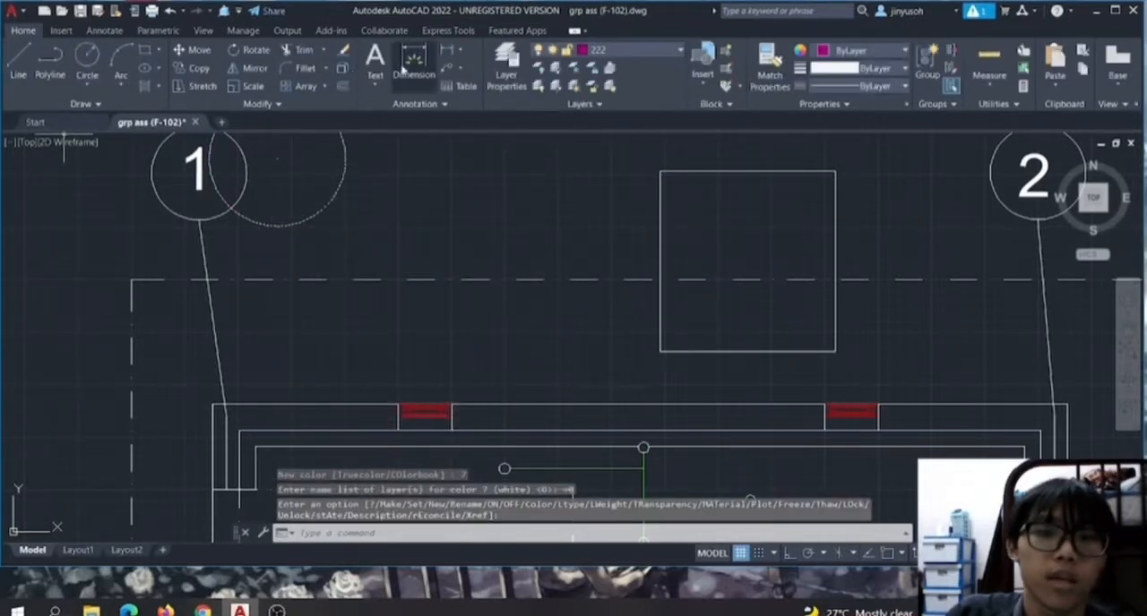
# Add the single-line text "2" inside the new circle beside grid bubble 1, with the default rotation angle.
pyautogui.click(379, 77)
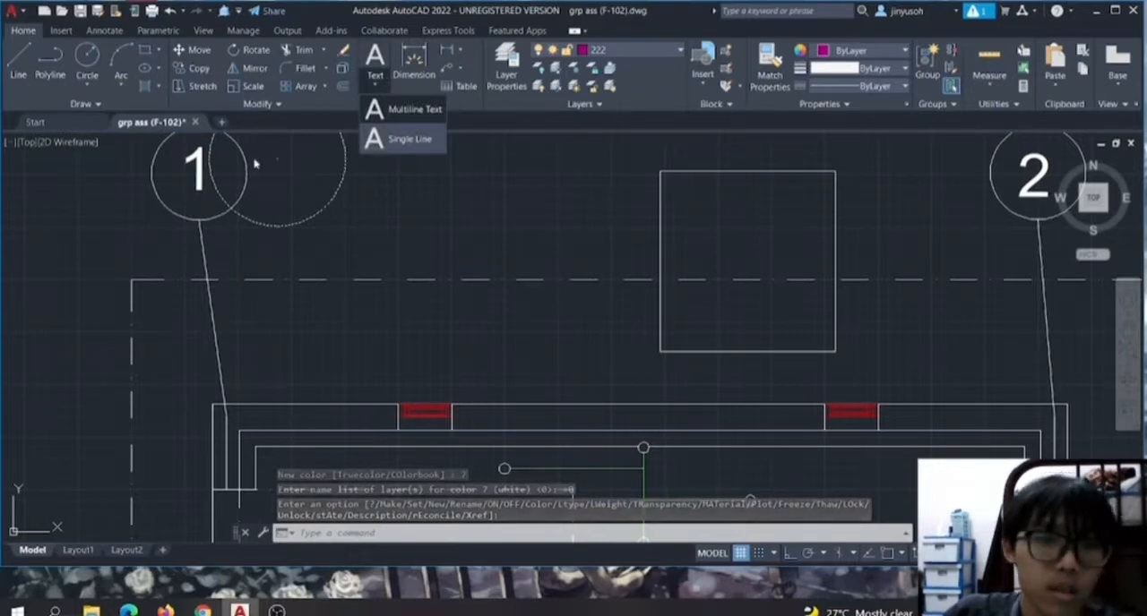
pyautogui.click(405, 139)
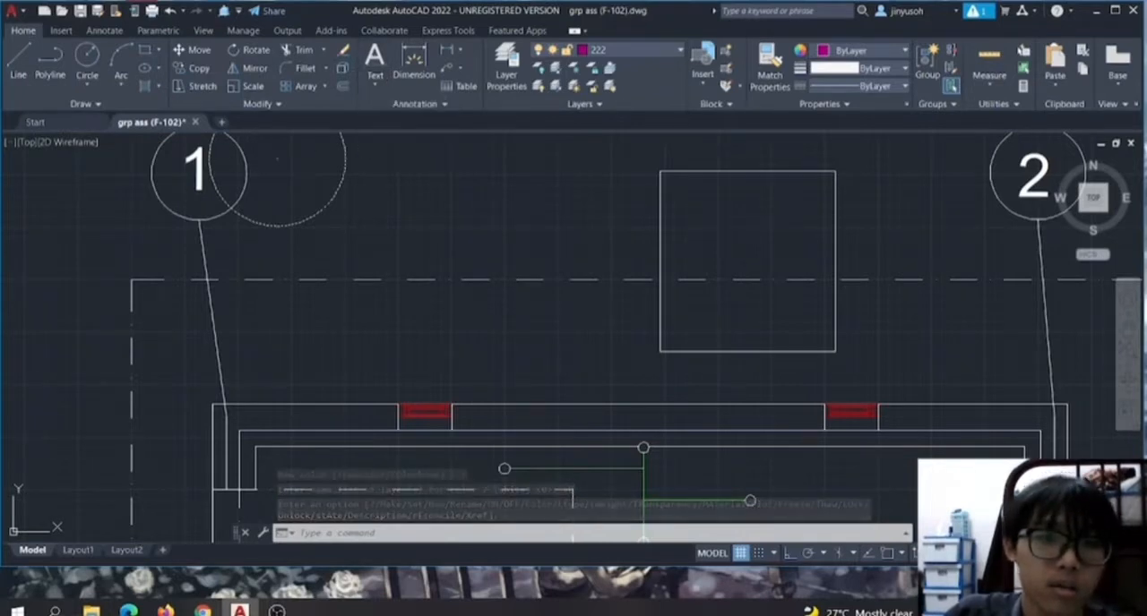
pyautogui.click(256, 154)
pyautogui.press('Return')
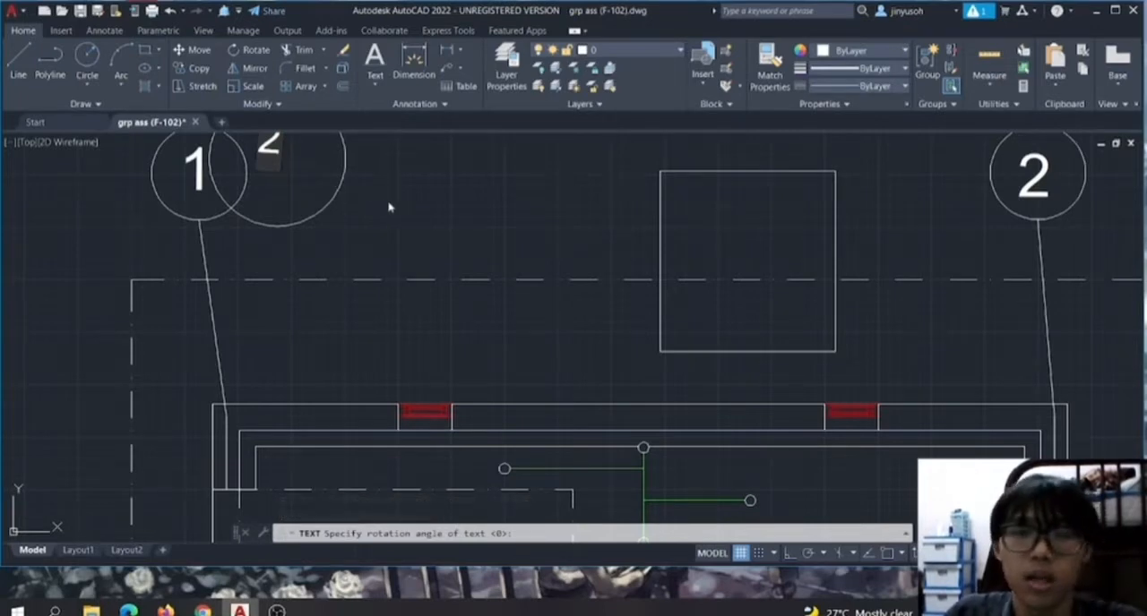
# Examine the red window symbol in the north wall of the northwest room and its surrounding wall lines.
pyautogui.scroll(-2, 457, 226)
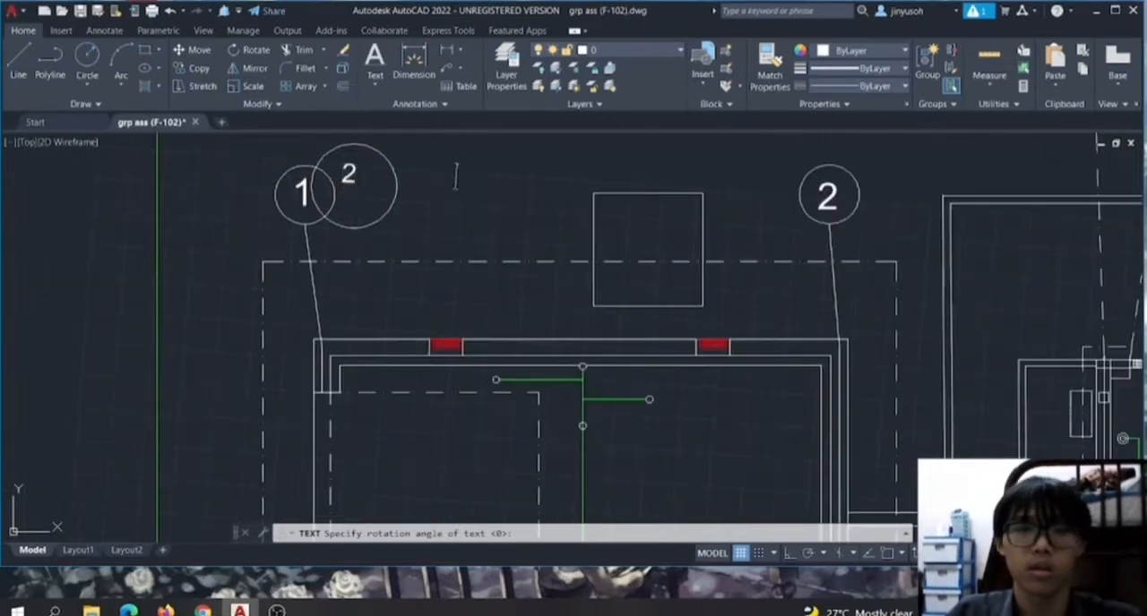
pyautogui.scroll(-5, 486, 238)
pyautogui.scroll(5, 481, 269)
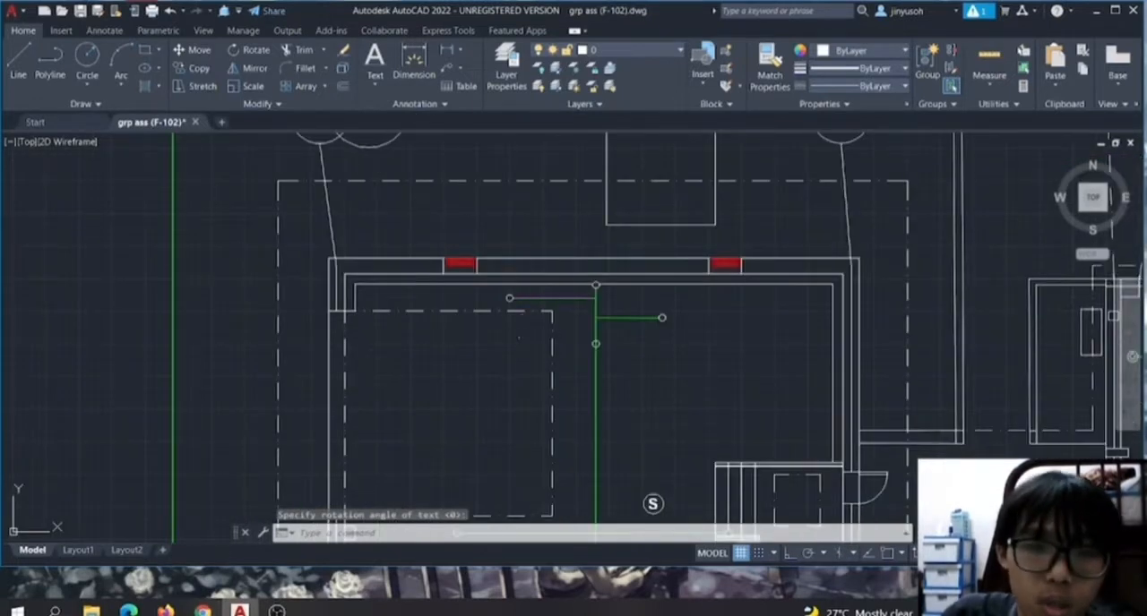
pyautogui.scroll(4, 508, 324)
pyautogui.scroll(4, 388, 150)
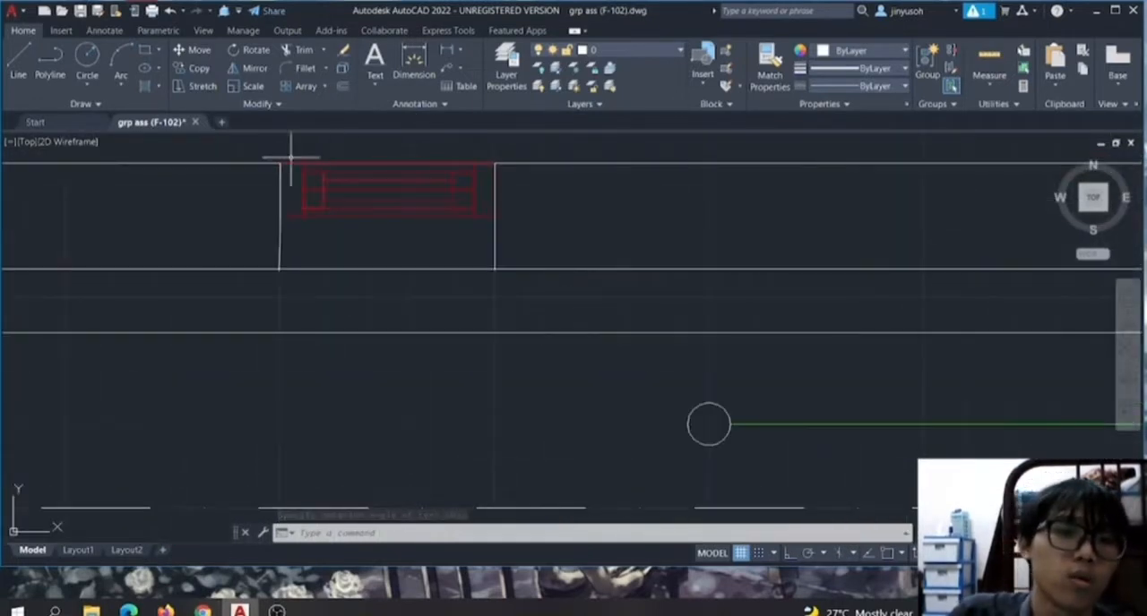
pyautogui.scroll(4, 339, 157)
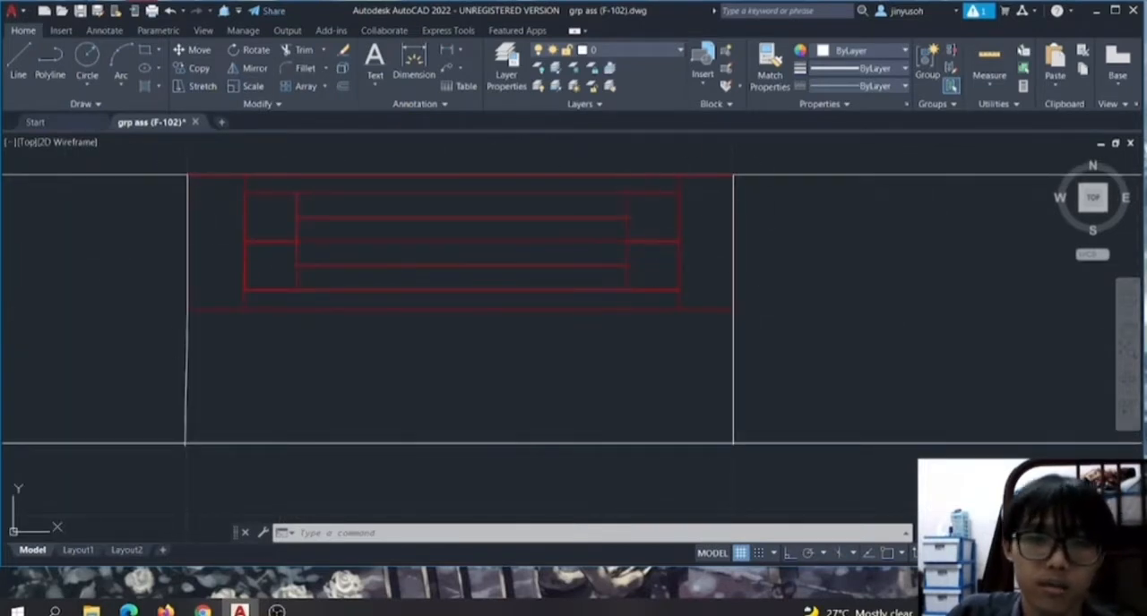
pyautogui.scroll(2, 306, 237)
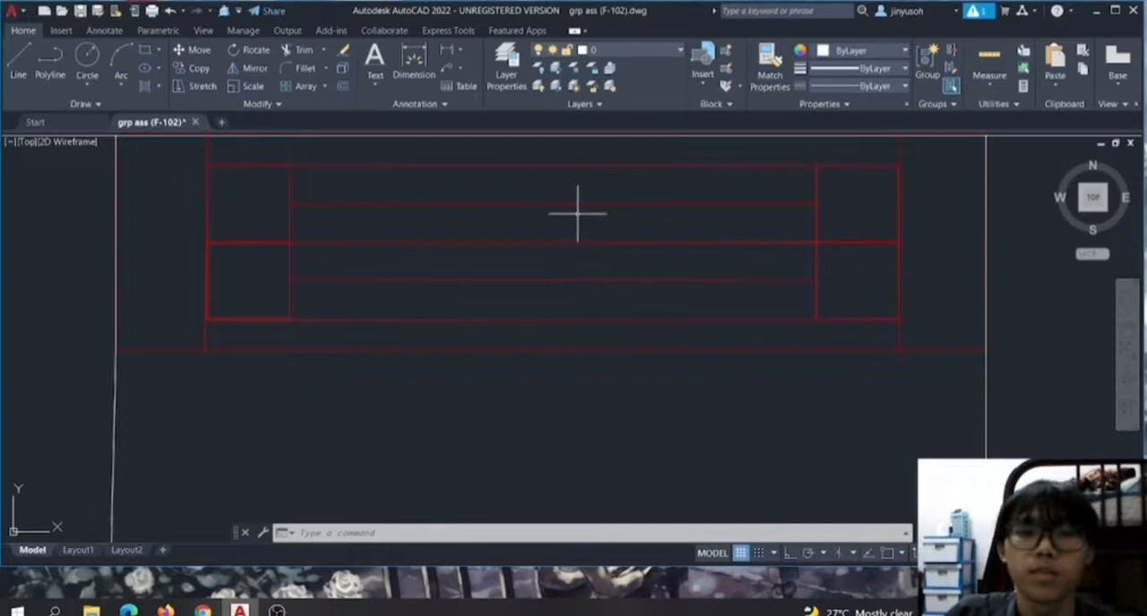
pyautogui.scroll(-4, 582, 222)
pyautogui.scroll(-4, 559, 285)
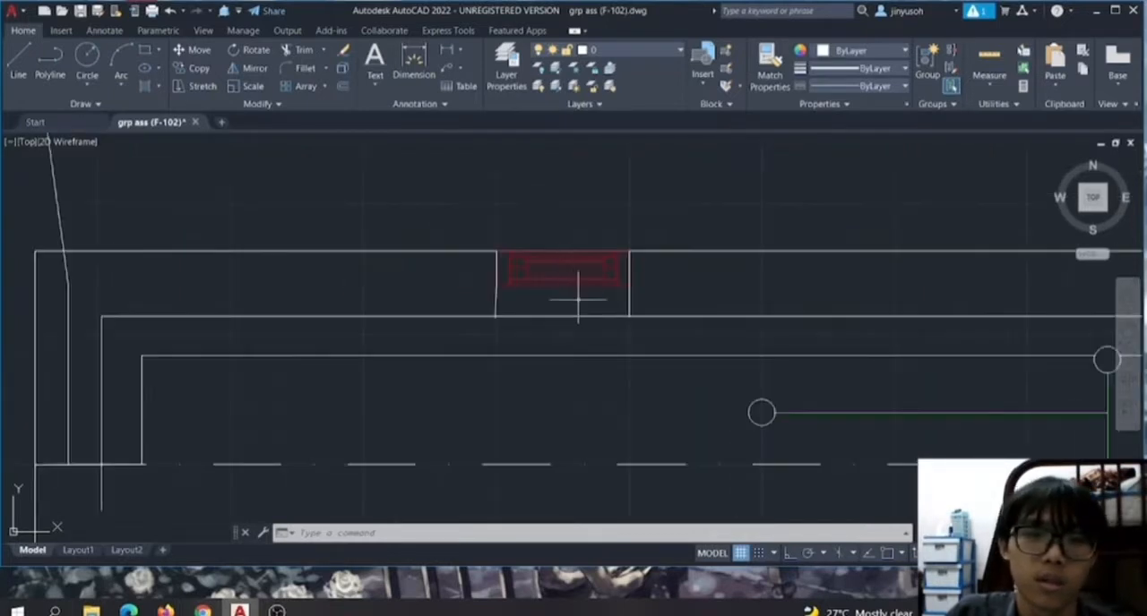
pyautogui.scroll(-4, 544, 333)
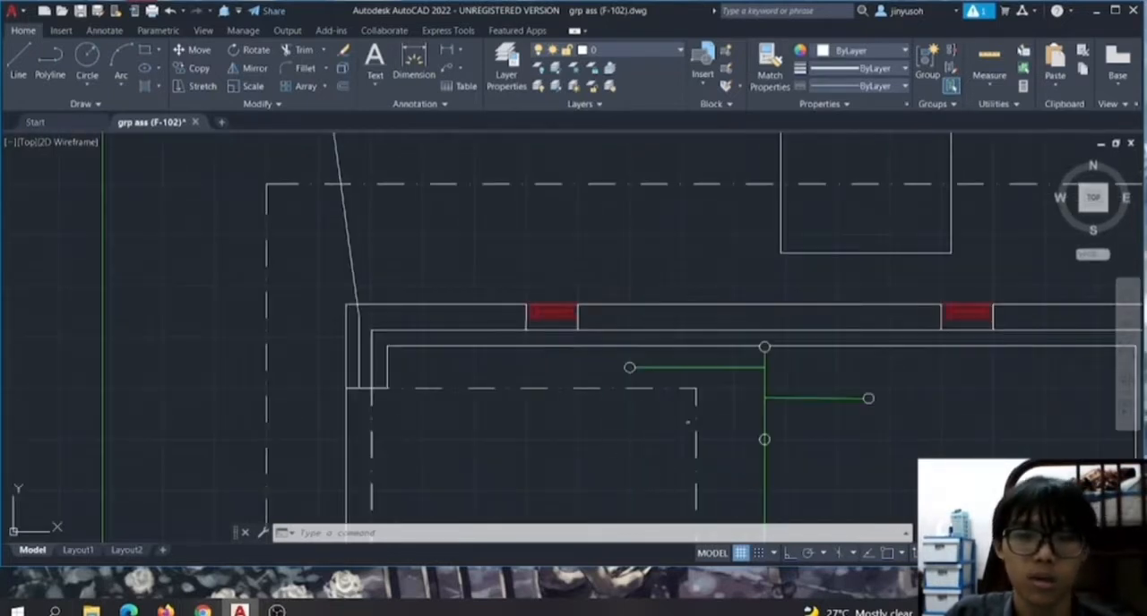
# Make layer 2 current and draw a short, nearly horizontal line just below the dashed rectangle's north edge in the northwest room.
pyautogui.scroll(-3, 690, 423)
pyautogui.scroll(5, 619, 403)
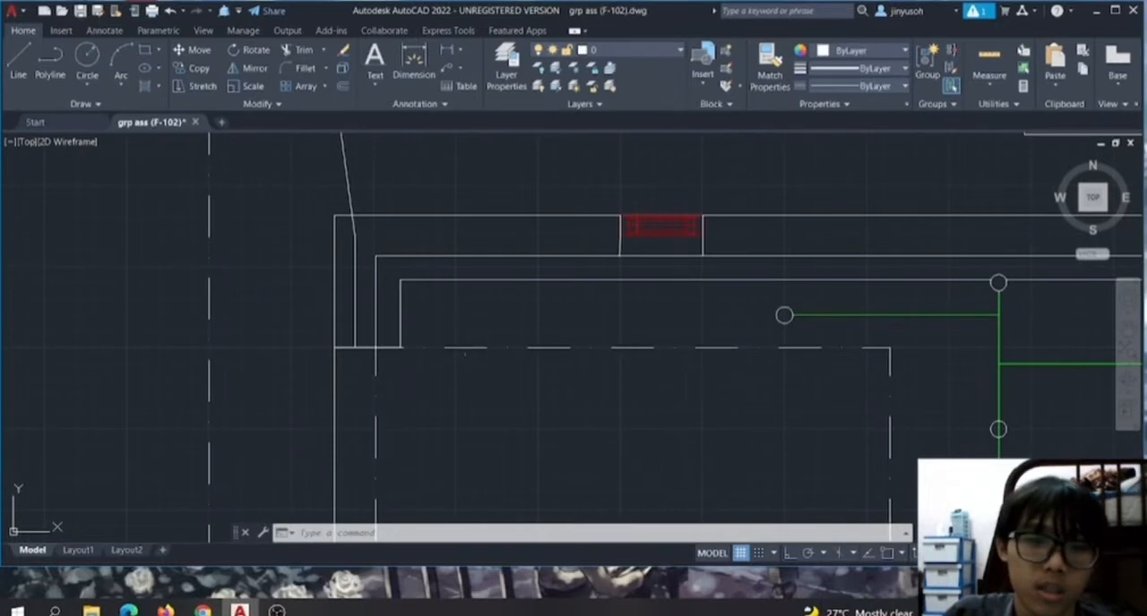
pyautogui.click(665, 51)
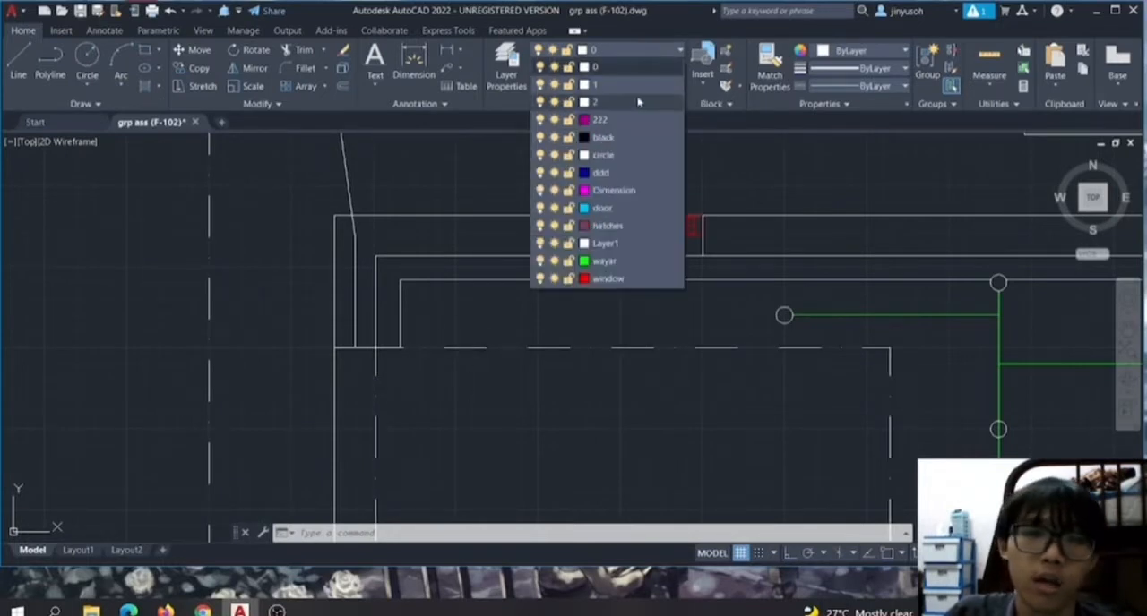
pyautogui.click(633, 105)
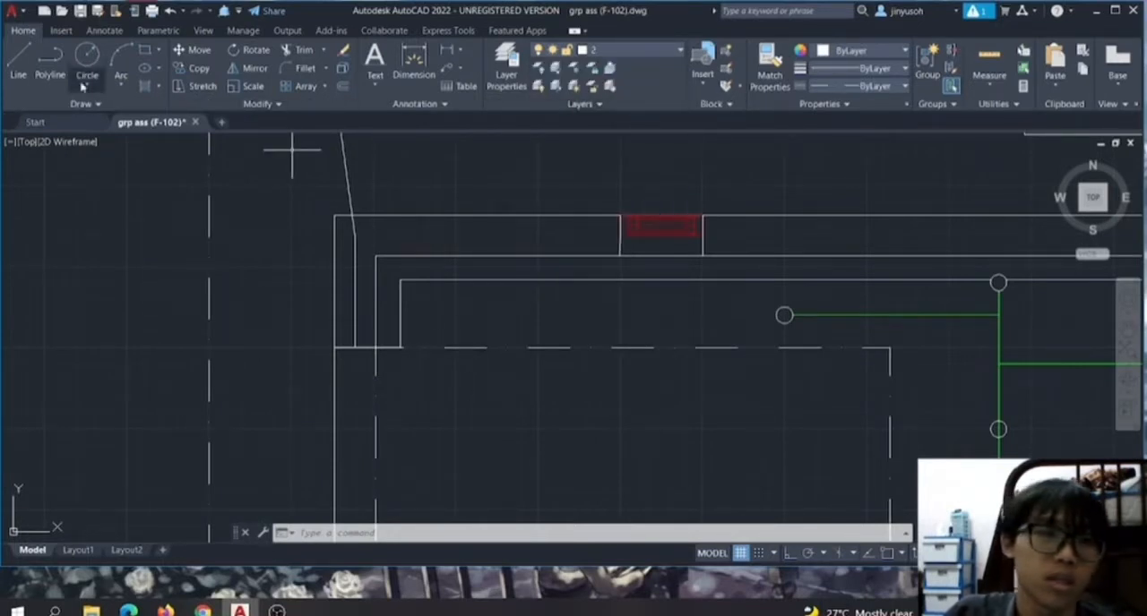
pyautogui.click(24, 87)
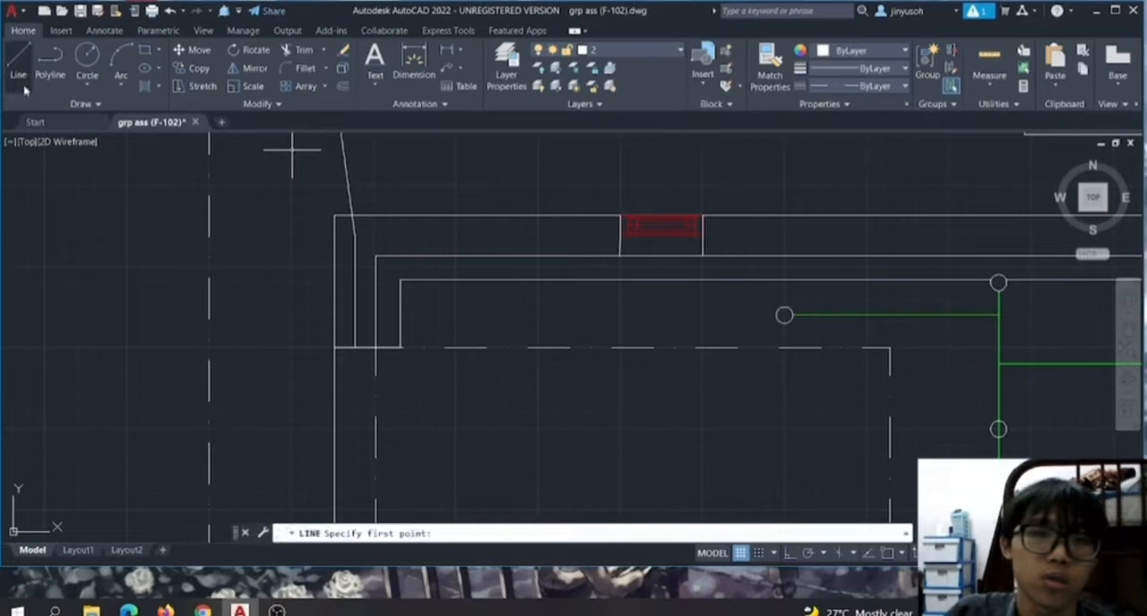
pyautogui.click(439, 392)
pyautogui.click(610, 397)
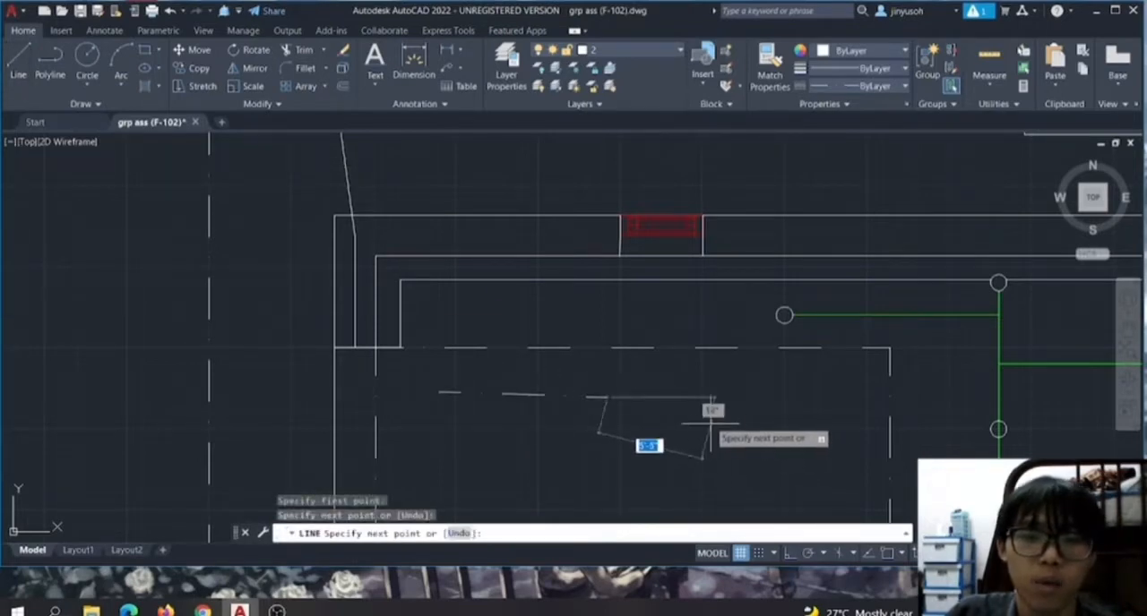
pyautogui.press('Return')
# Examine the west room, including the new dash-dot line, the circled S symbol and the stair and wall lines beside it.
pyautogui.scroll(-2, 752, 367)
pyautogui.scroll(-3, 982, 331)
pyautogui.scroll(3, 1058, 340)
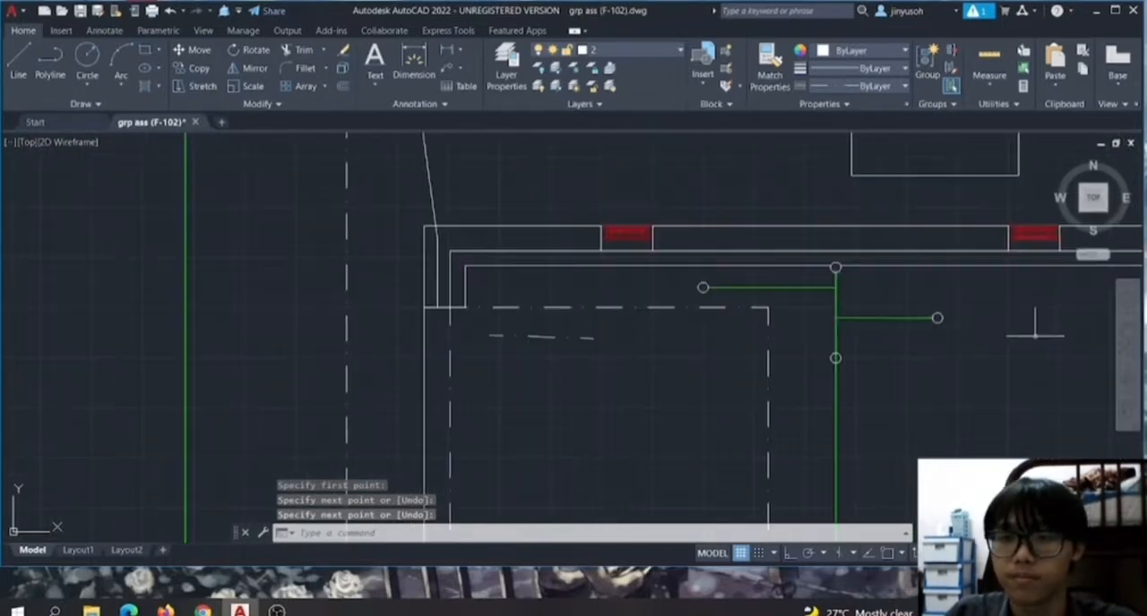
pyautogui.scroll(-3, 1024, 388)
pyautogui.scroll(6, 1085, 485)
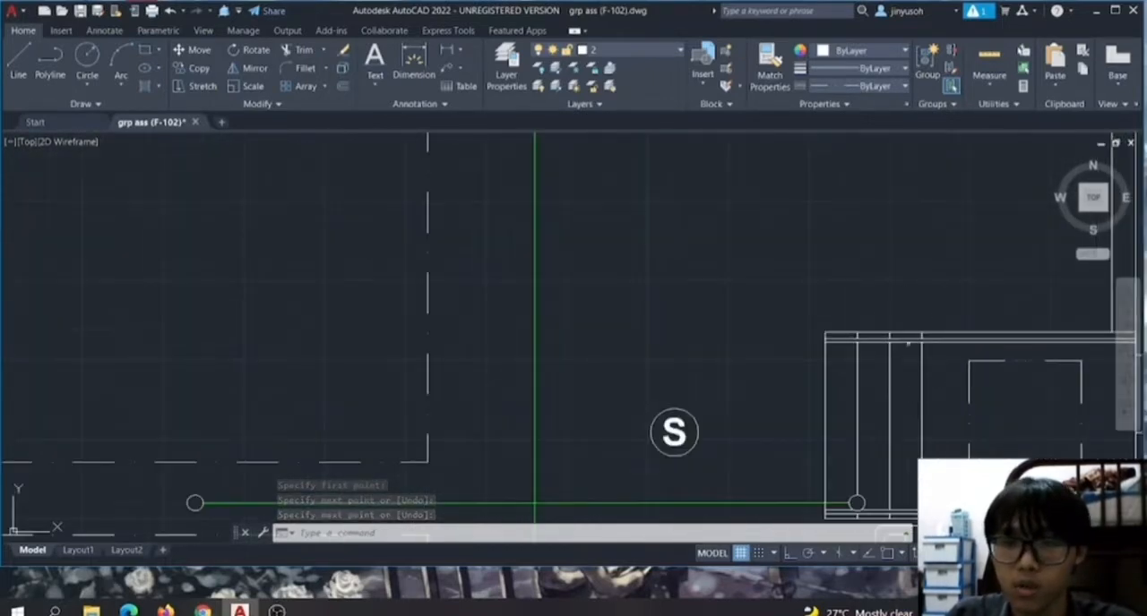
pyautogui.scroll(4, 900, 313)
pyautogui.scroll(-5, 992, 402)
pyautogui.scroll(5, 814, 358)
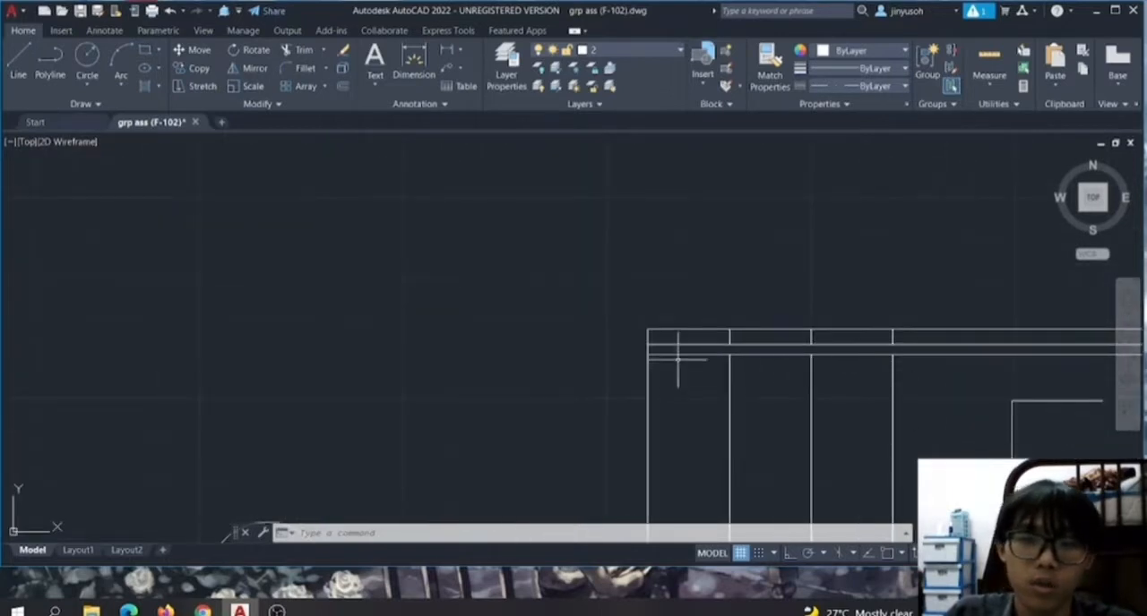
pyautogui.scroll(-3, 779, 369)
pyautogui.scroll(-4, 858, 467)
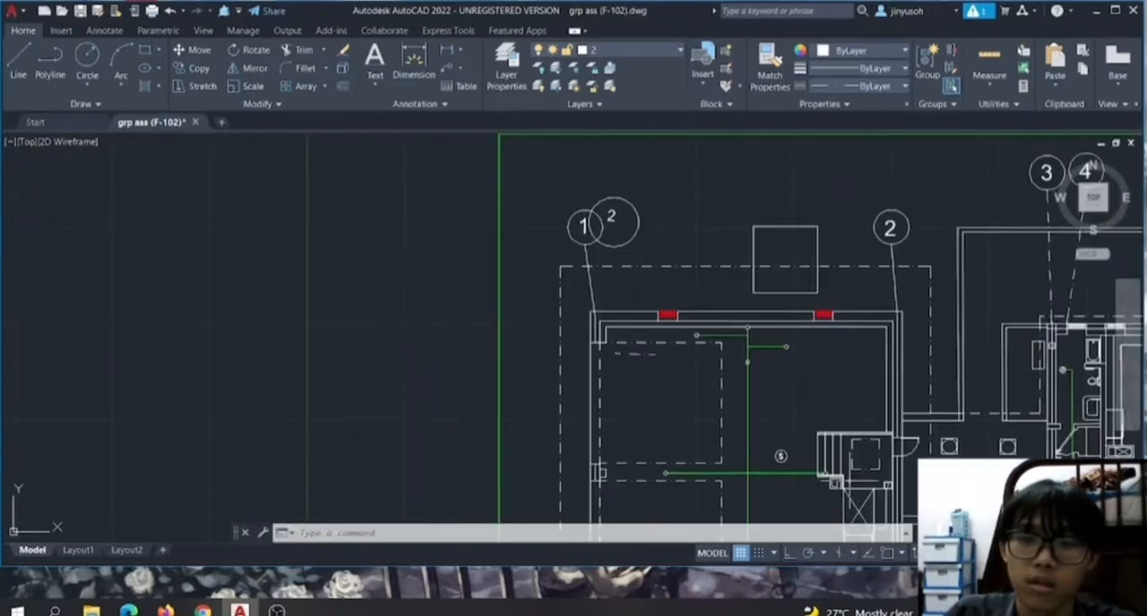
pyautogui.scroll(4, 788, 491)
pyautogui.scroll(-6, 681, 495)
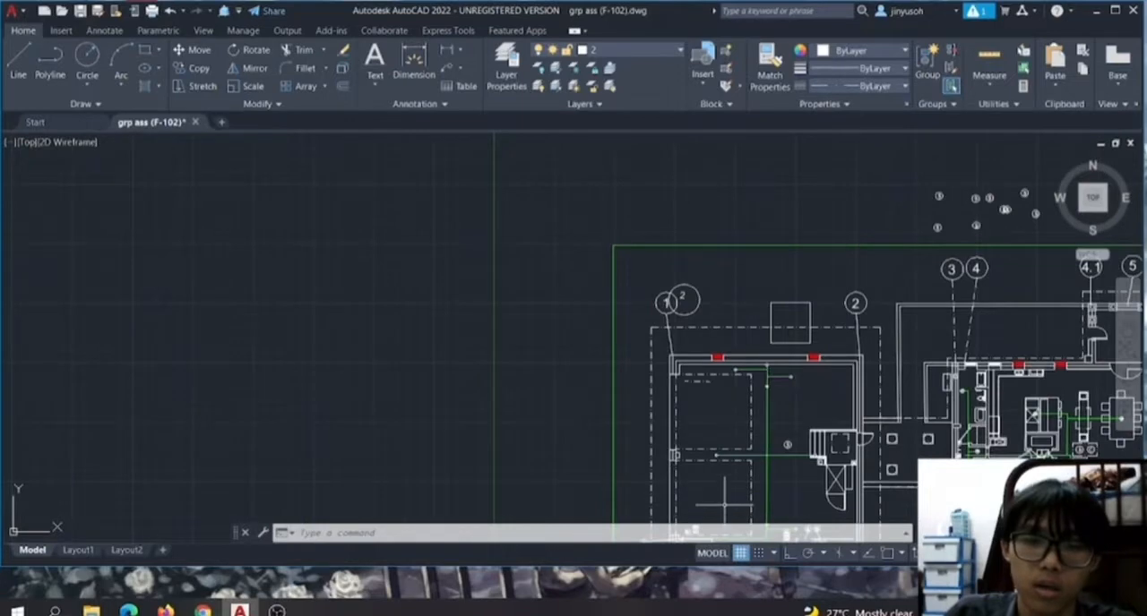
pyautogui.scroll(2, 725, 495)
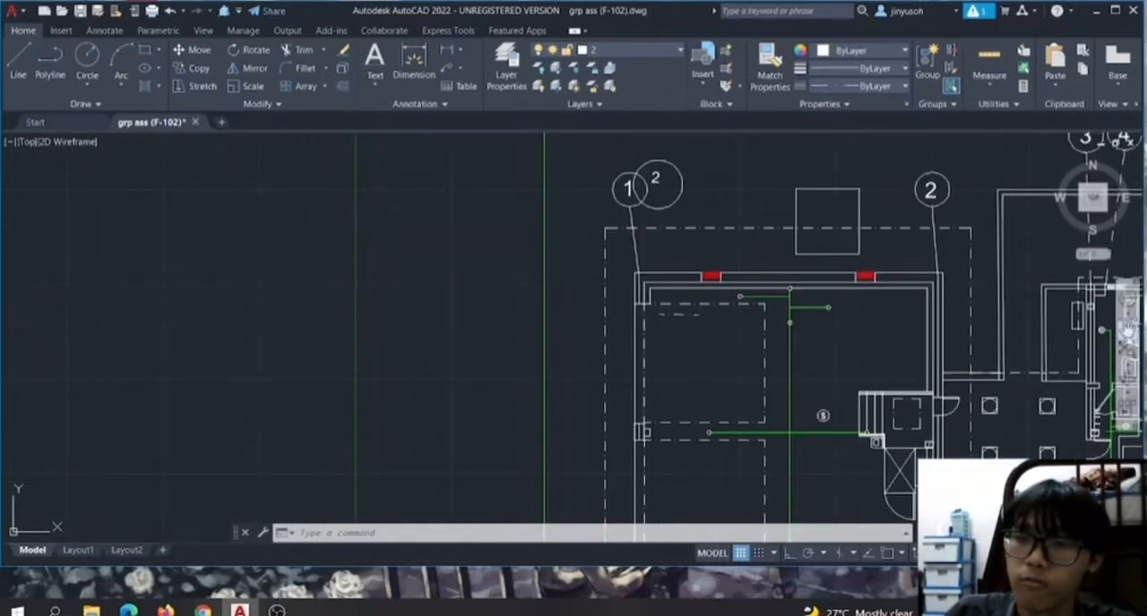
# Draw a multileader from callout 3 to the wall corner beside the small circle at the building's southwest corner.
pyautogui.click(1127, 333)
pyautogui.moveTo(914, 477); pyautogui.dragTo(862, 282)
pyautogui.scroll(4, 651, 445)
pyautogui.rightClick(608, 359)
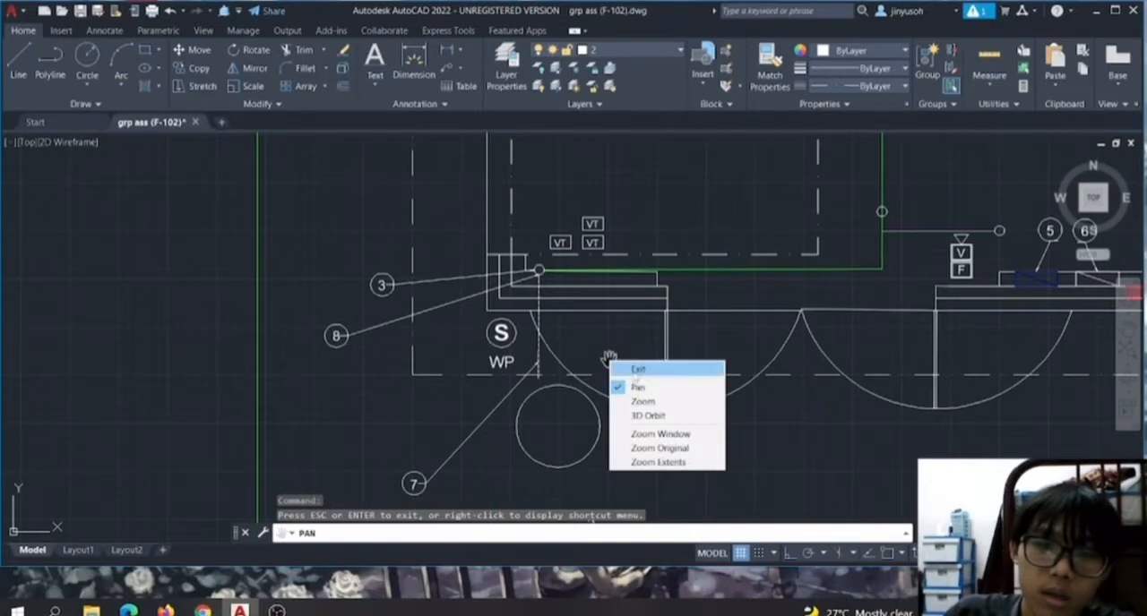
pyautogui.click(637, 369)
pyautogui.scroll(4, 431, 305)
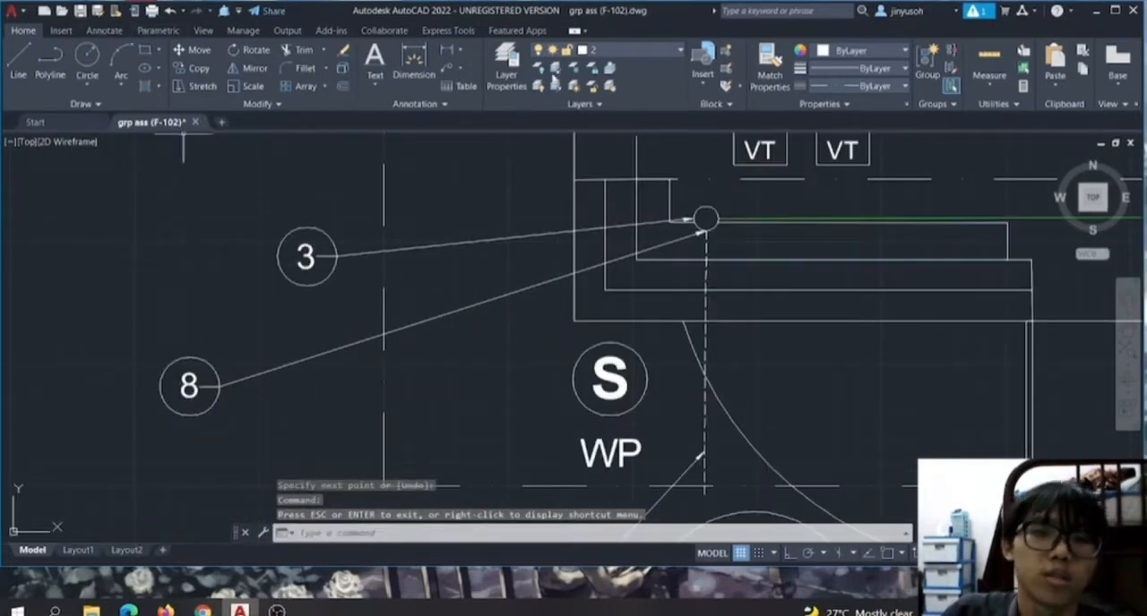
pyautogui.click(450, 70)
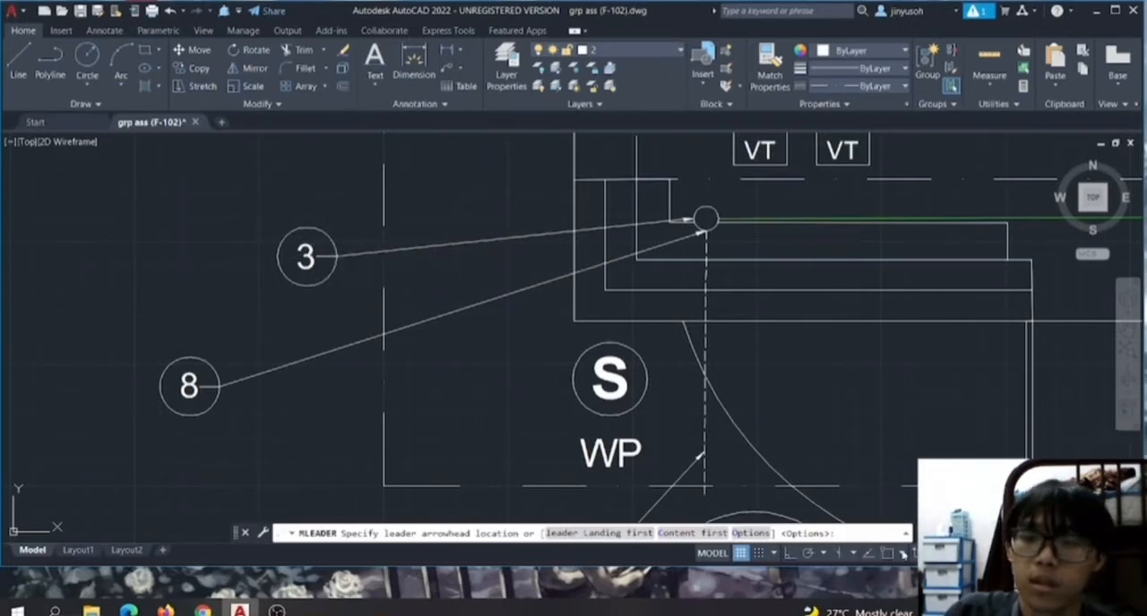
pyautogui.click(705, 220)
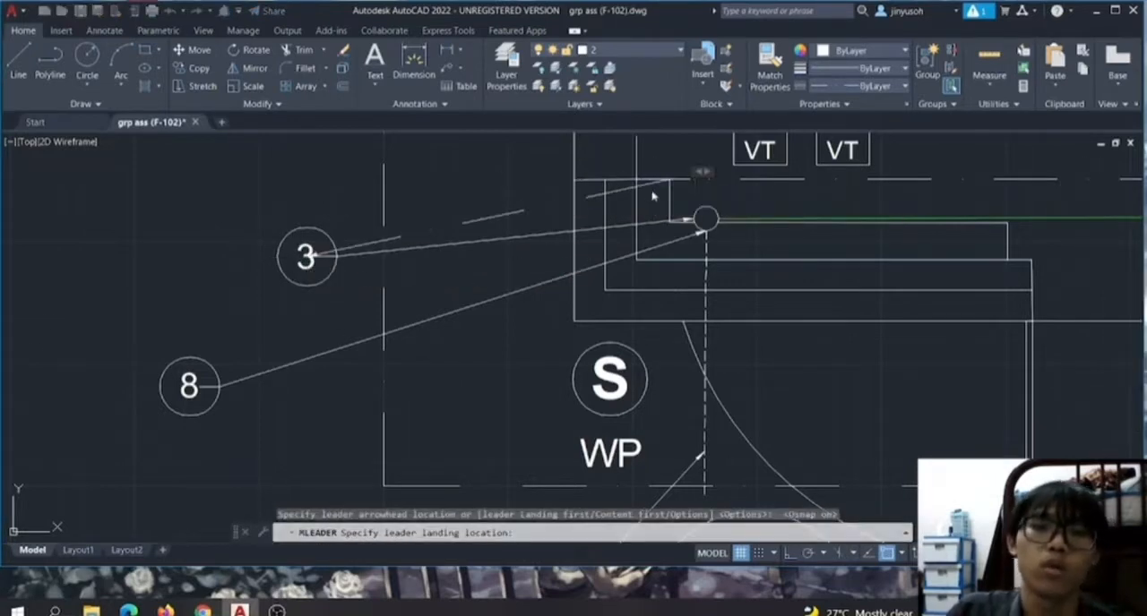
pyautogui.click(650, 193)
# Examine the S, WP and VT symbols around the southwest corner, and finish the multileader without text.
pyautogui.scroll(-5, 806, 269)
pyautogui.scroll(6, 789, 242)
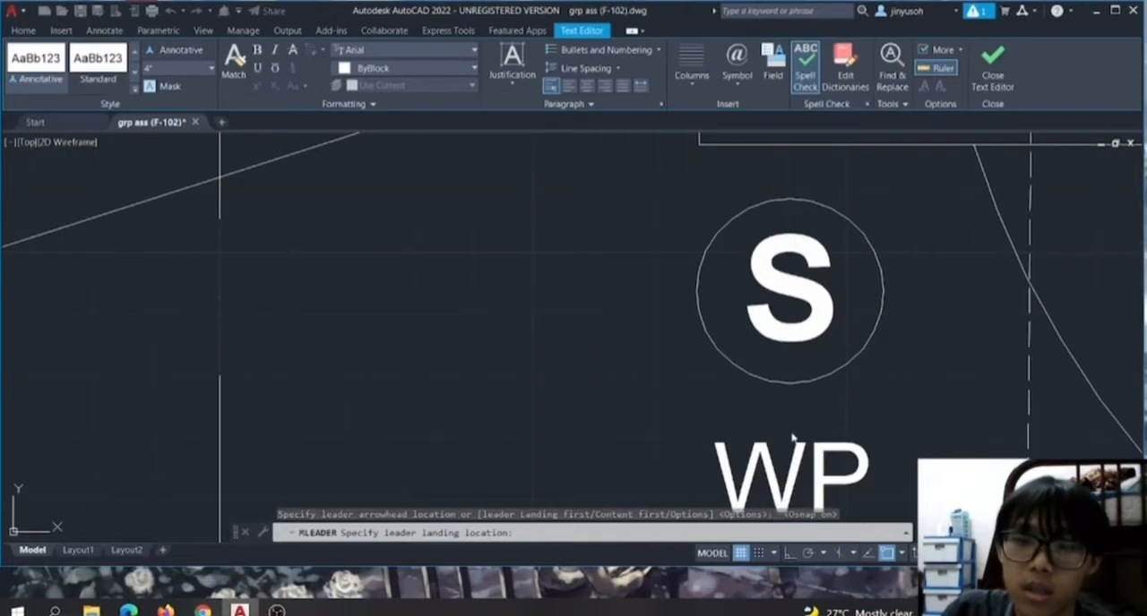
pyautogui.scroll(-3, 791, 437)
pyautogui.scroll(-5, 842, 449)
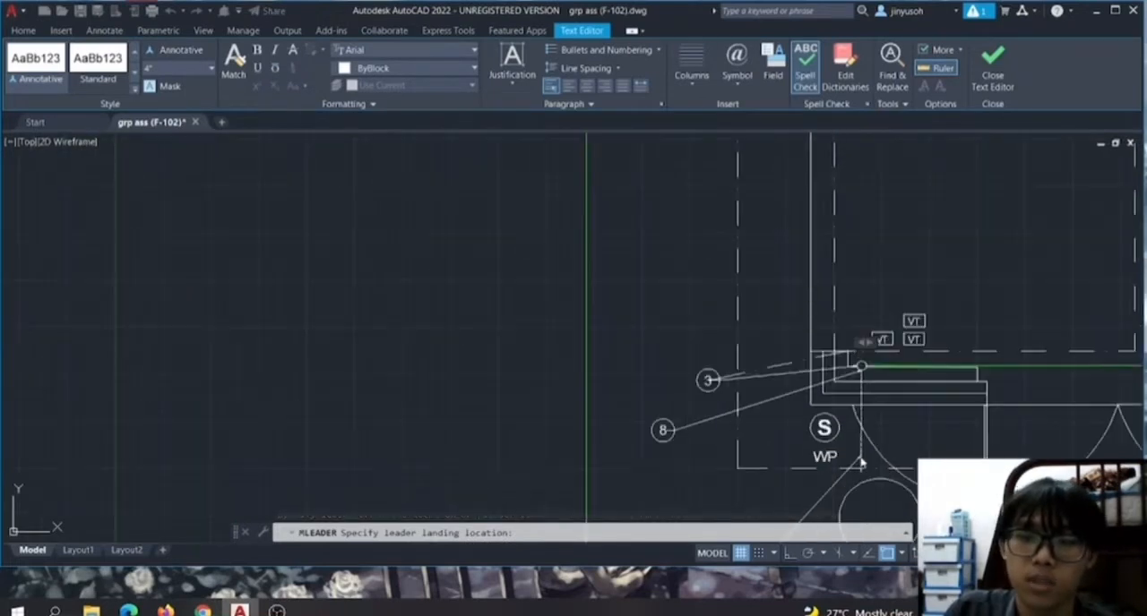
pyautogui.scroll(5, 913, 323)
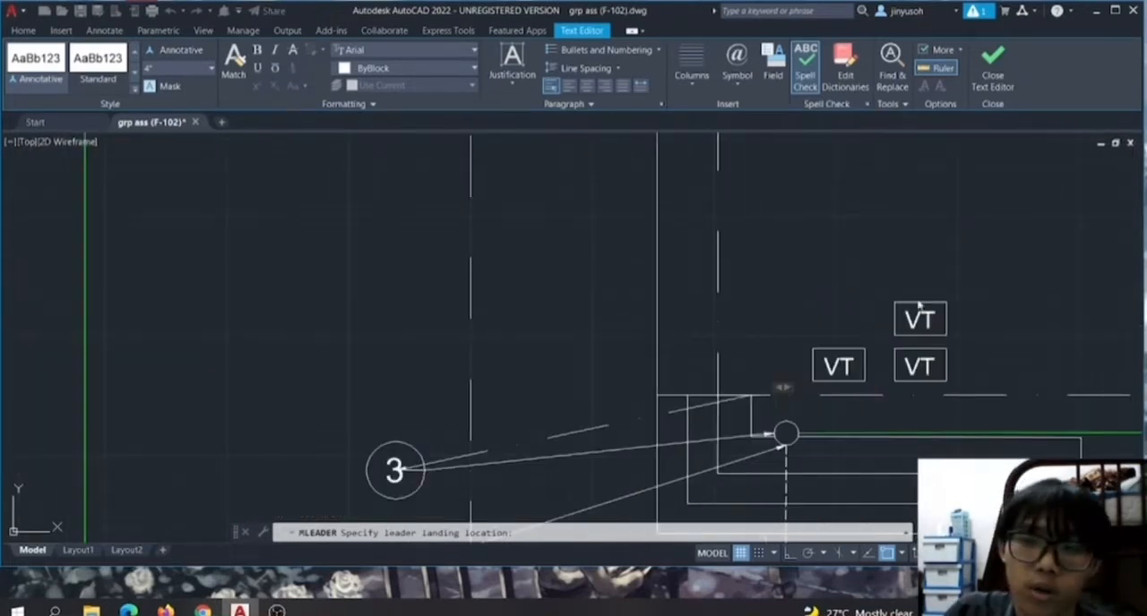
pyautogui.scroll(5, 937, 323)
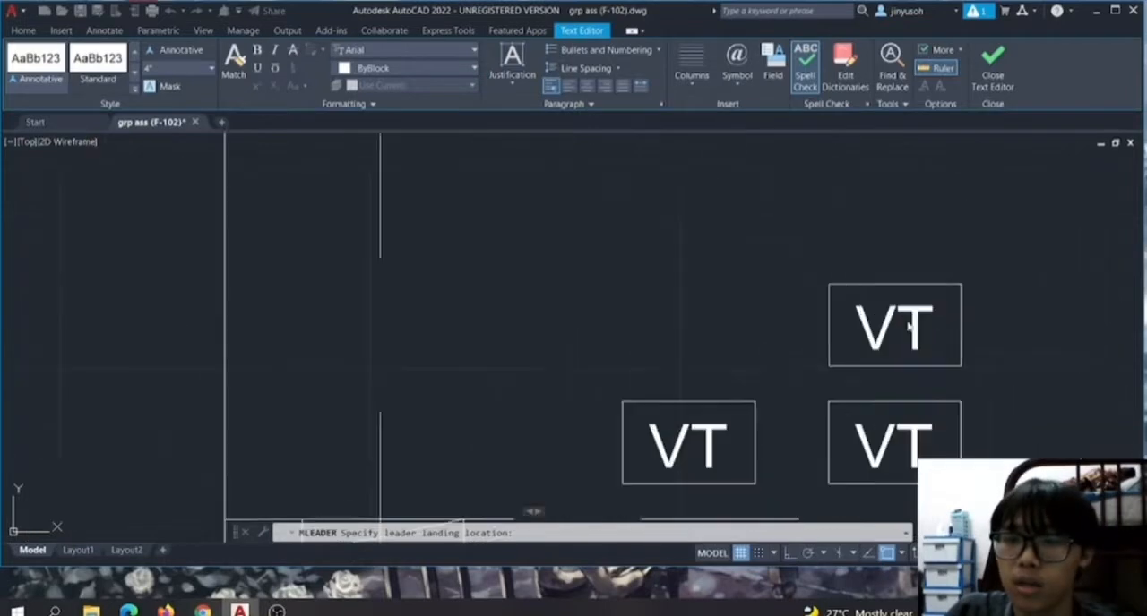
pyautogui.scroll(-8, 1031, 275)
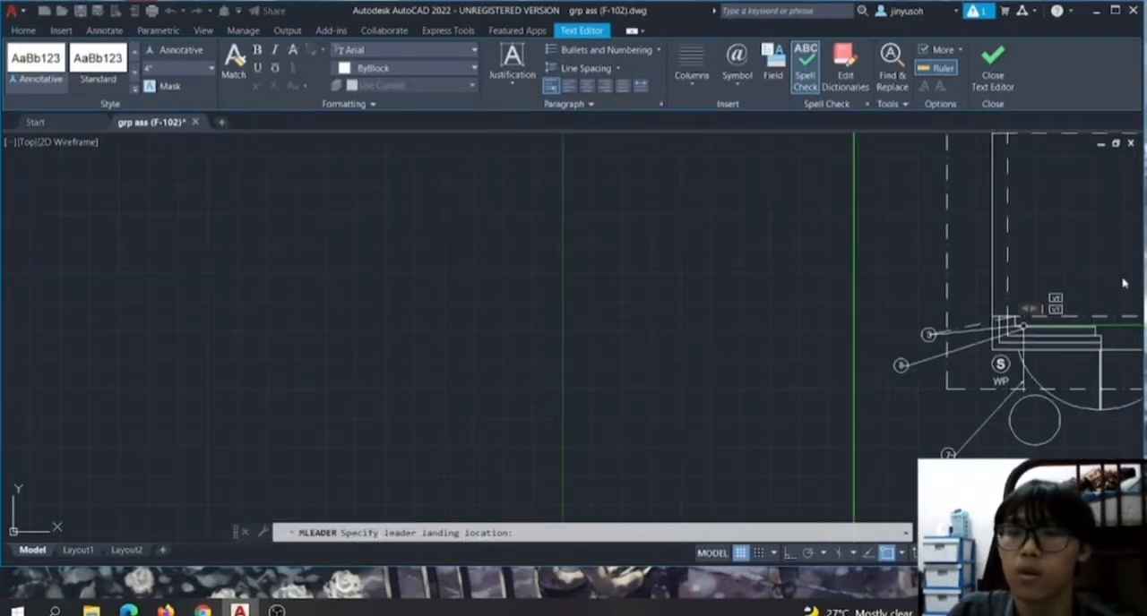
pyautogui.scroll(-6, 980, 292)
pyautogui.rightClick(953, 289)
pyautogui.click(887, 310)
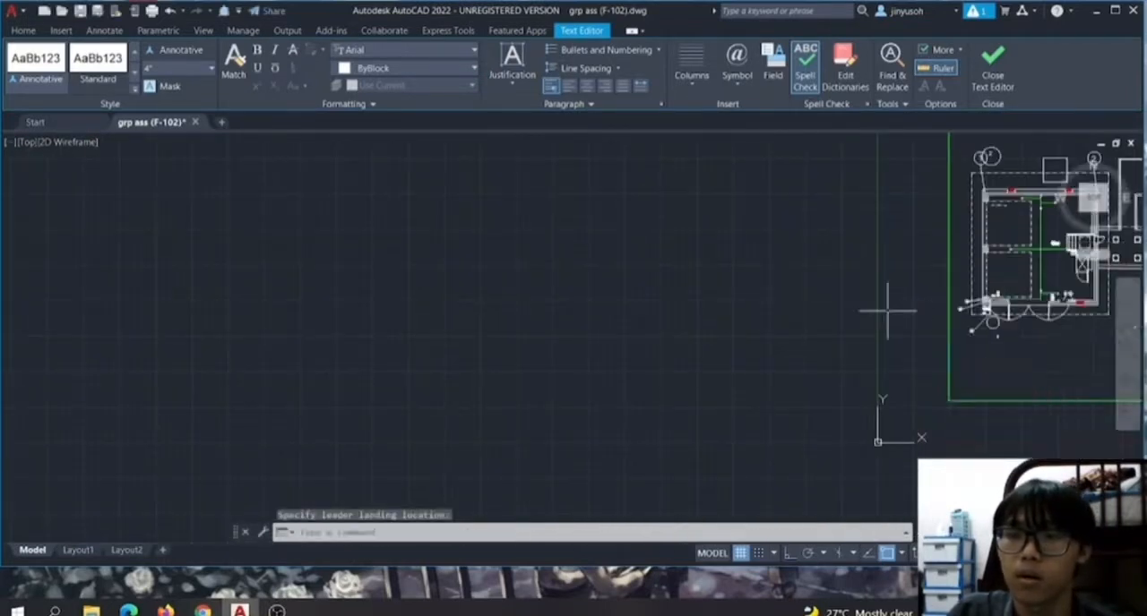
# Copy the northwest square-and-circle symbol in the walkway between the two buildings, placing the copy just east of the original.
pyautogui.click(1128, 330)
pyautogui.moveTo(991, 305); pyautogui.dragTo(489, 298)
pyautogui.scroll(2, 705, 219)
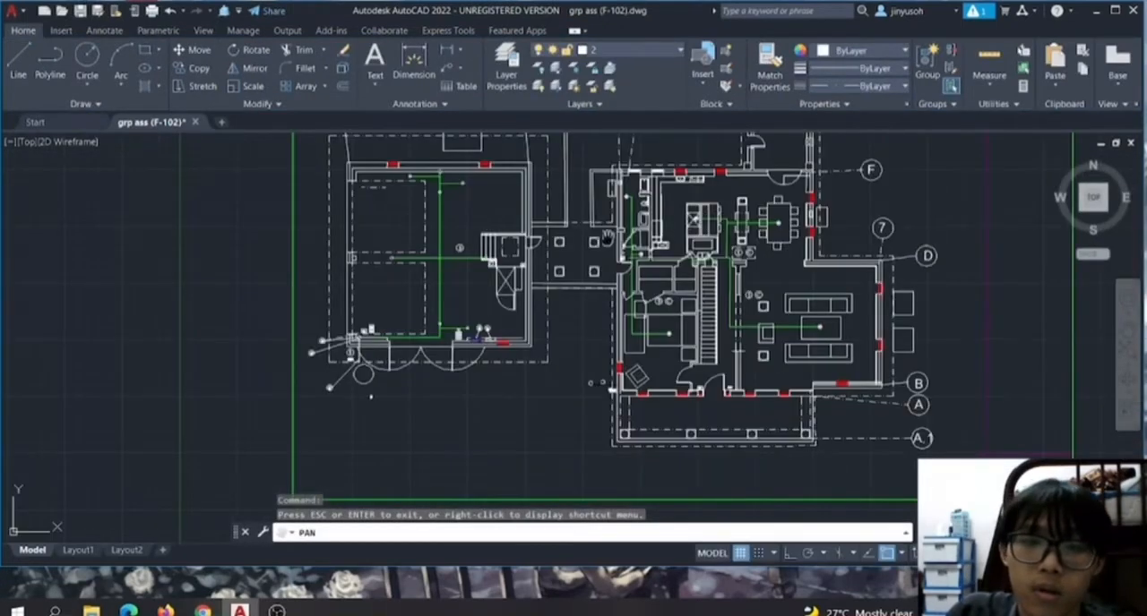
pyautogui.scroll(4, 607, 238)
pyautogui.rightClick(655, 236)
pyautogui.click(674, 245)
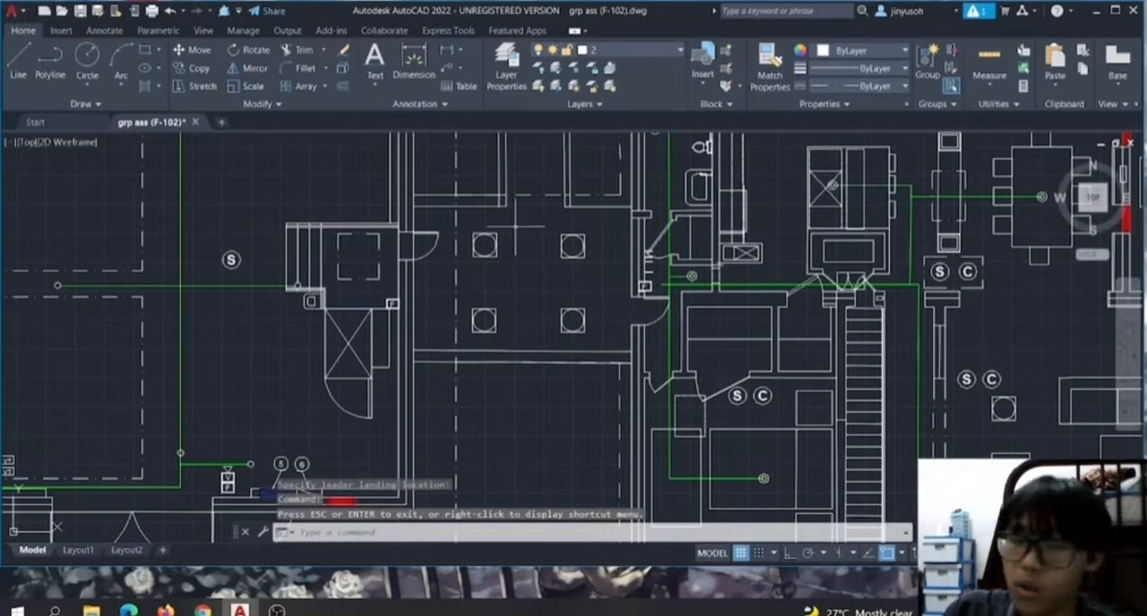
pyautogui.scroll(2, 473, 263)
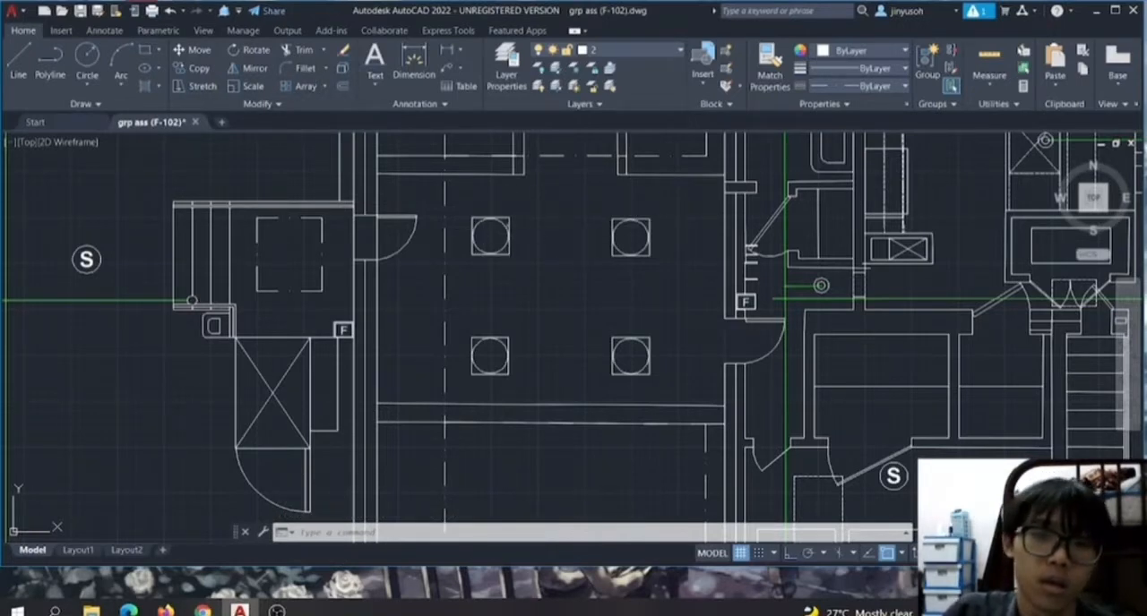
pyautogui.rightClick(661, 226)
pyautogui.click(742, 330)
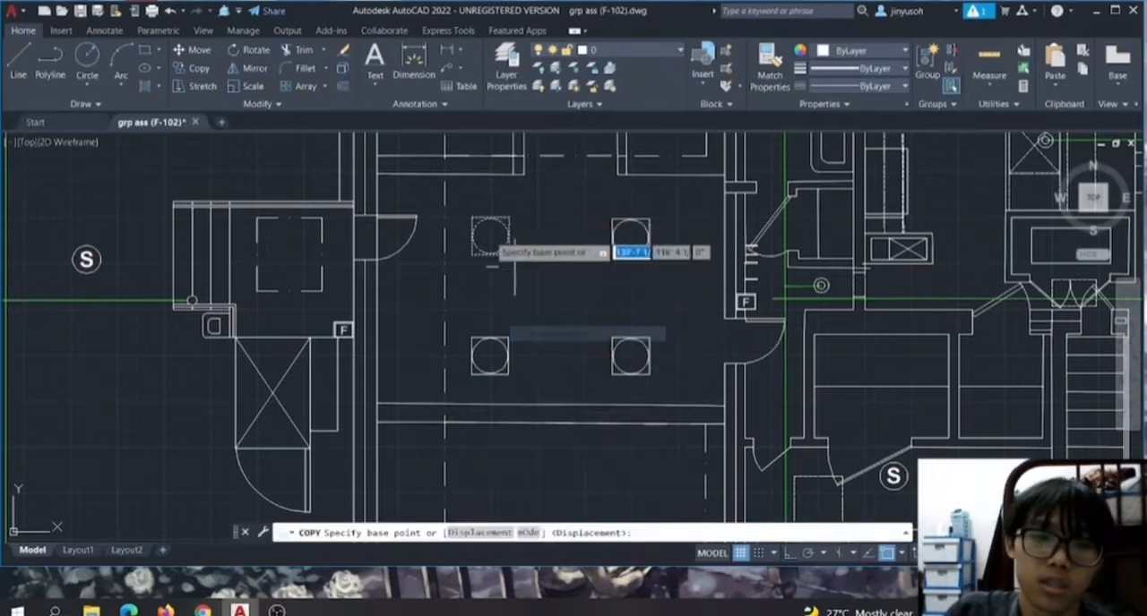
pyautogui.click(490, 236)
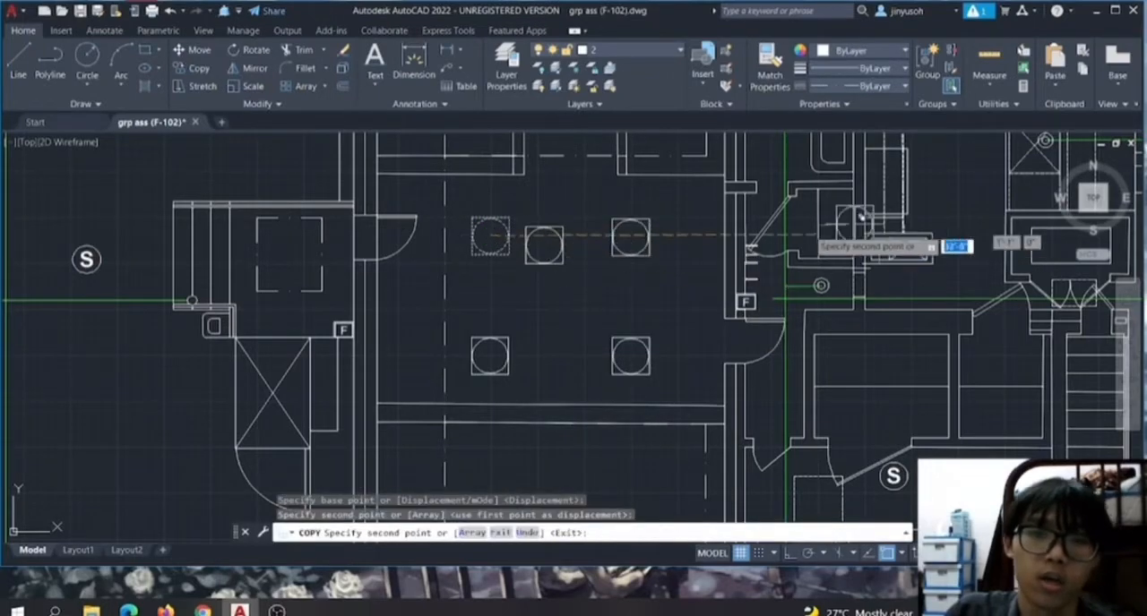
# Examine the square symbols and the S and C symbols around the dining and living areas, and end the Copy command.
pyautogui.scroll(-4, 772, 300)
pyautogui.scroll(3, 772, 300)
pyautogui.scroll(-5, 728, 263)
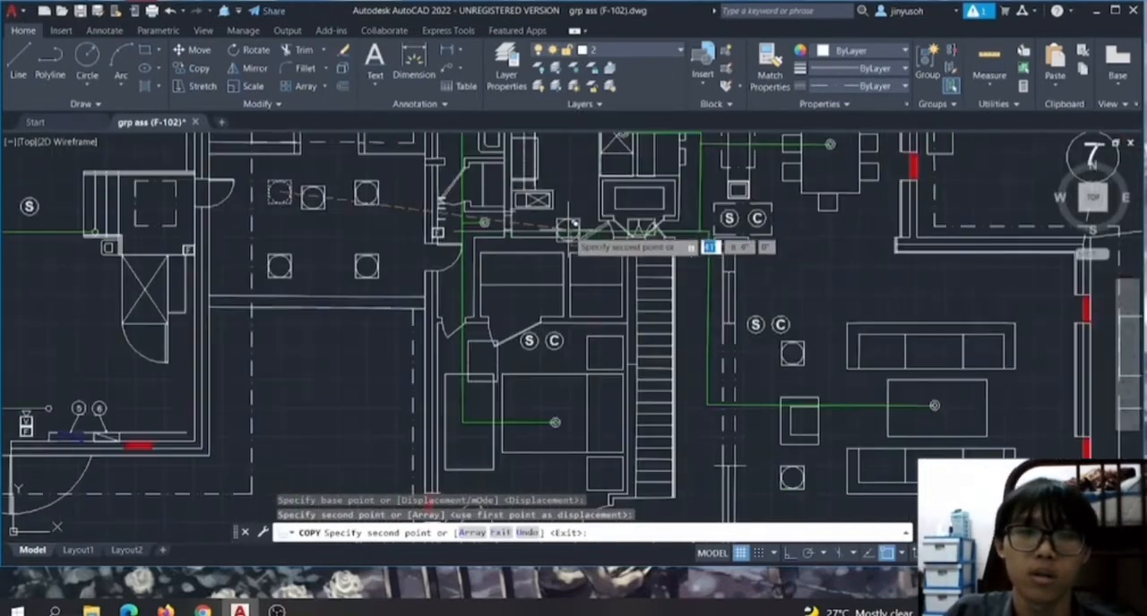
pyautogui.scroll(4, 721, 166)
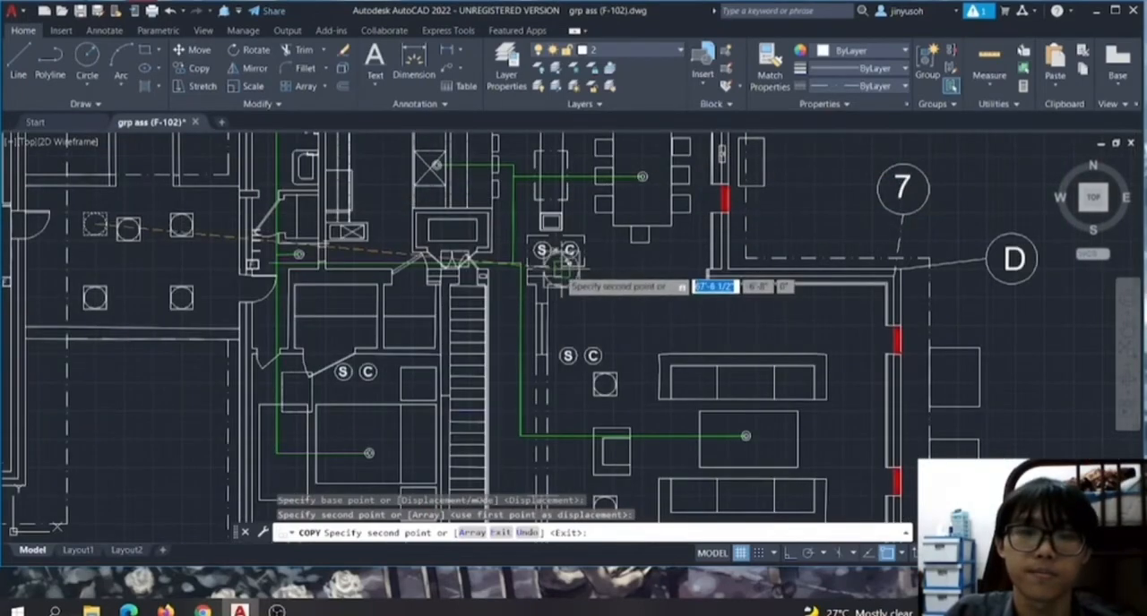
pyautogui.scroll(2, 591, 272)
pyautogui.scroll(-4, 593, 272)
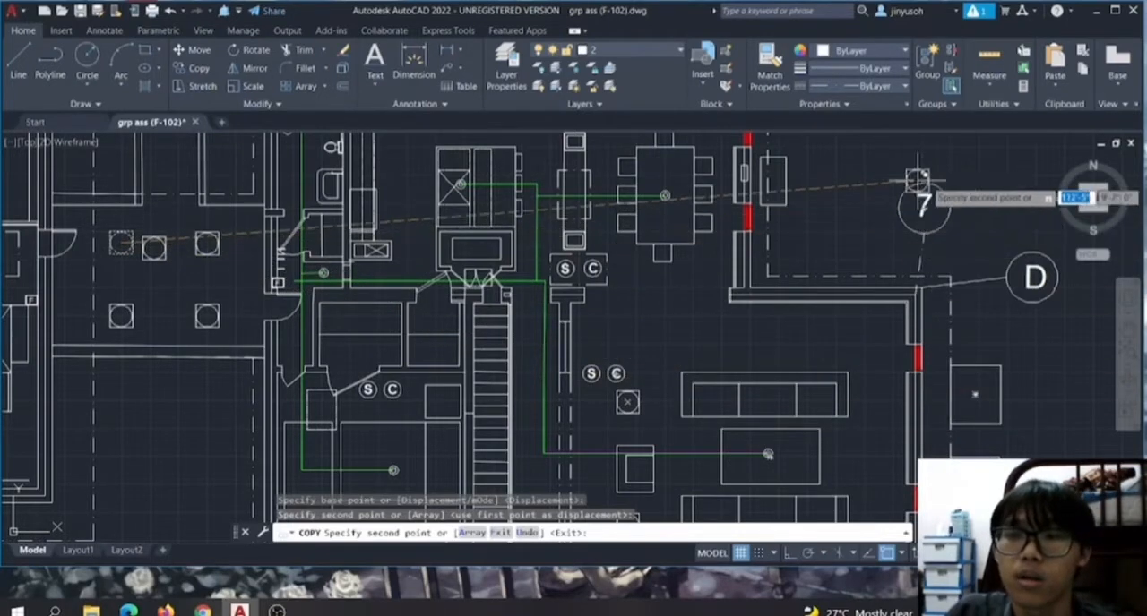
pyautogui.scroll(3, 699, 172)
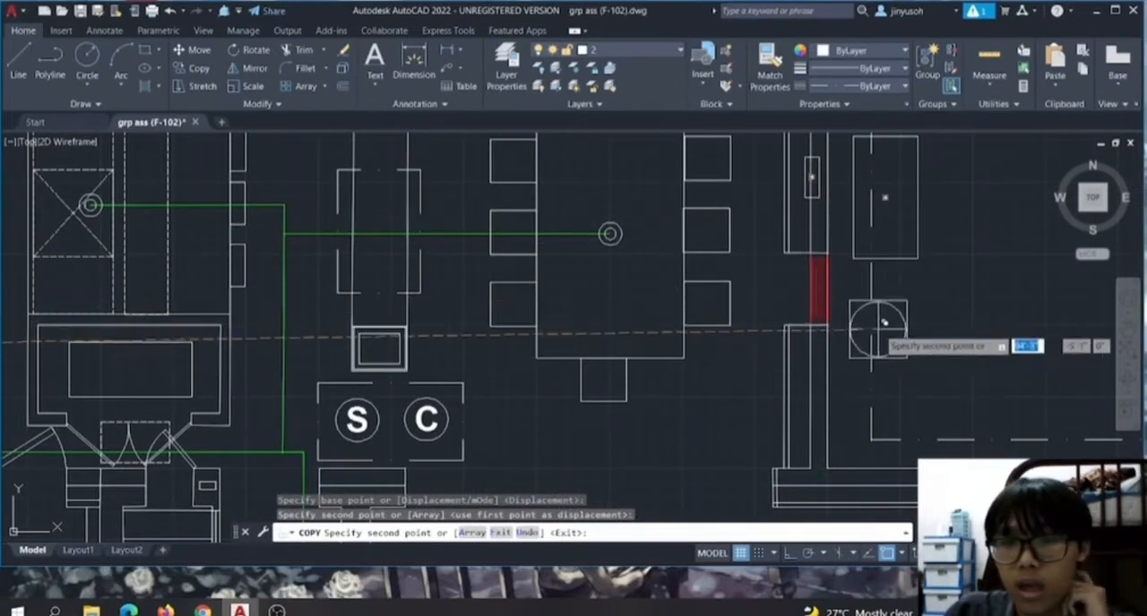
pyautogui.rightClick(789, 360)
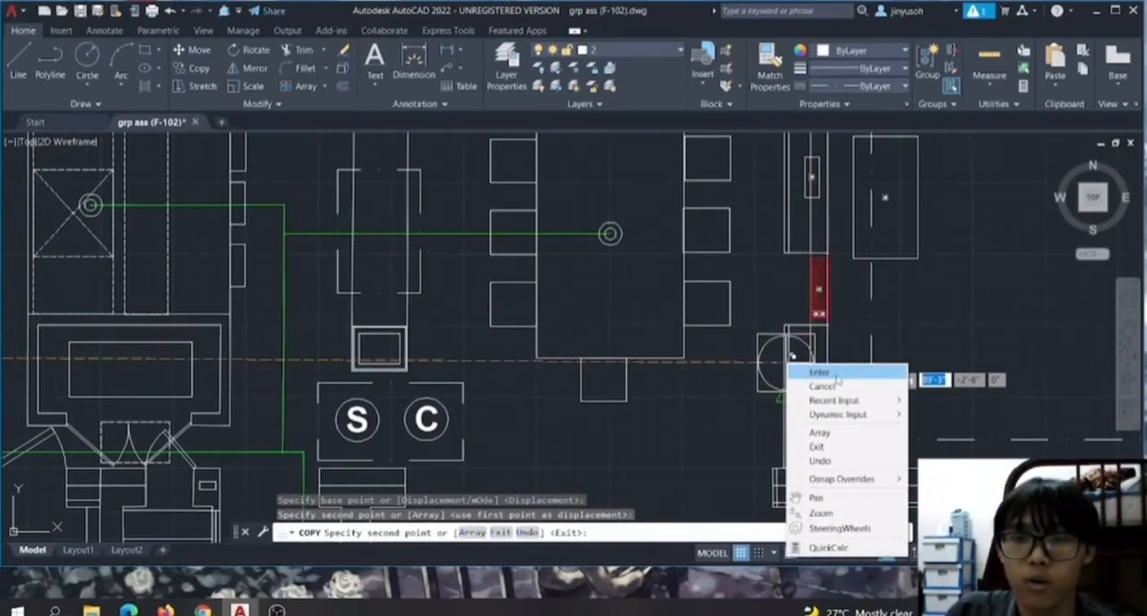
pyautogui.click(819, 372)
# Trim the short lines at the west end of the wall southeast of the dining table with a fence.
pyautogui.click(17, 63)
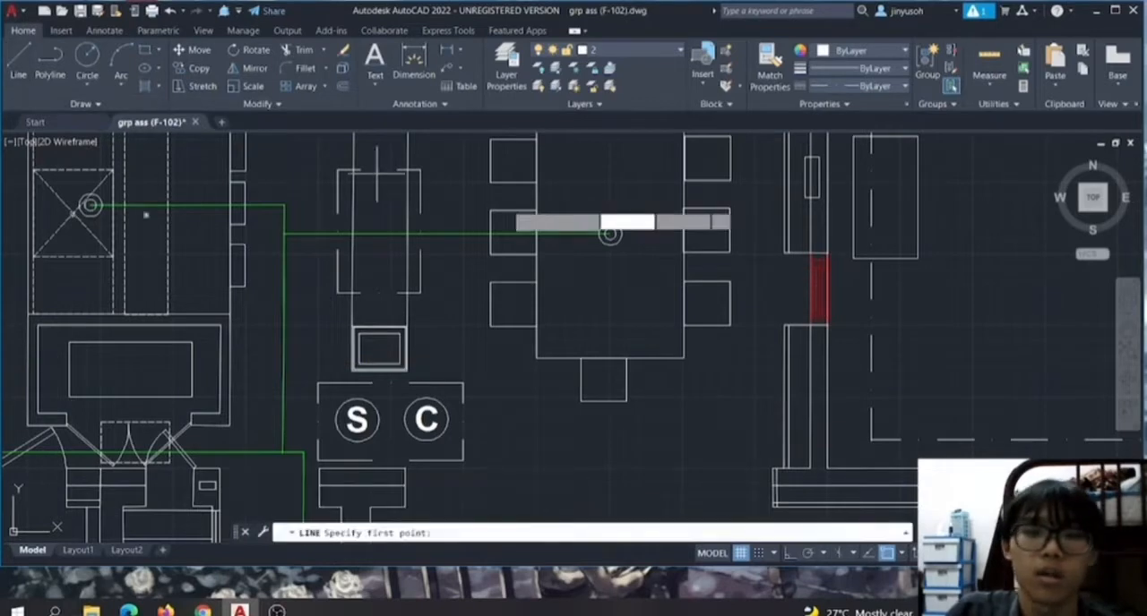
pyautogui.scroll(3, 762, 515)
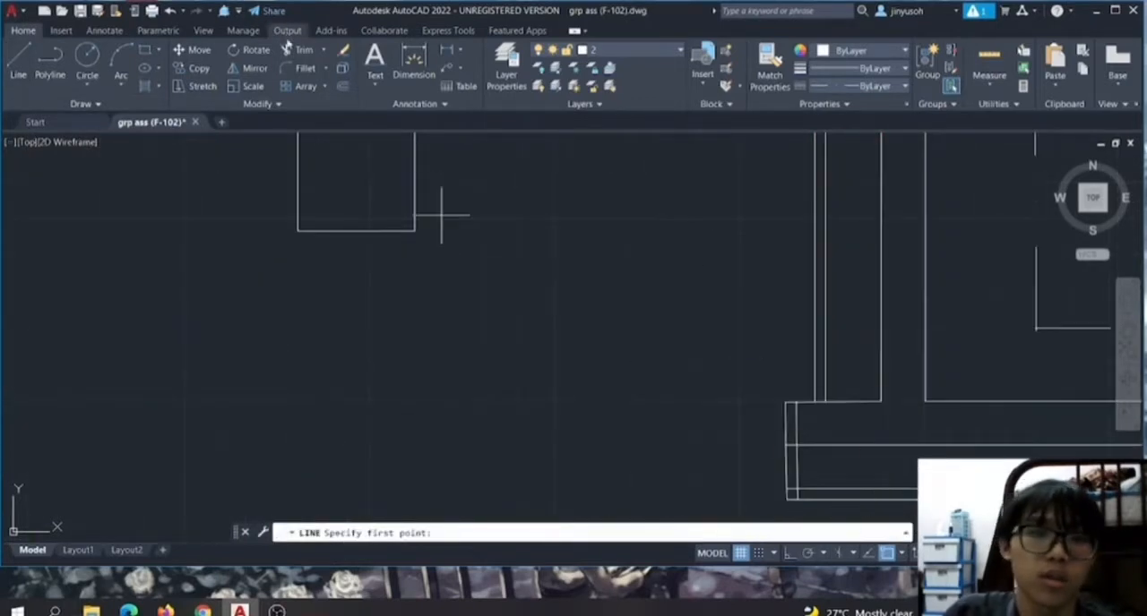
pyautogui.click(299, 49)
pyautogui.moveTo(800, 436)
pyautogui.mouseDown()
pyautogui.moveTo(794, 404)
pyautogui.moveTo(707, 367)
pyautogui.mouseUp()
# Examine the trimmed wall end and the furniture and green pipe lines in the dining and living areas.
pyautogui.scroll(-4, 611, 299)
pyautogui.scroll(-2, 596, 344)
pyautogui.scroll(5, 577, 231)
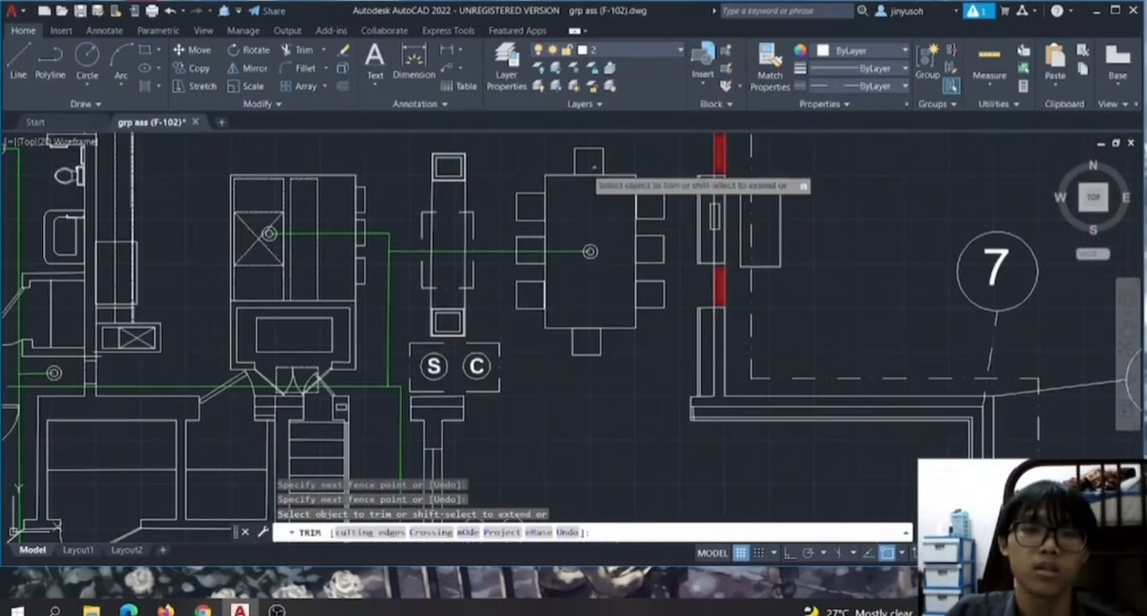
pyautogui.scroll(-6, 634, 399)
pyautogui.scroll(6, 703, 431)
pyautogui.scroll(-1, 493, 419)
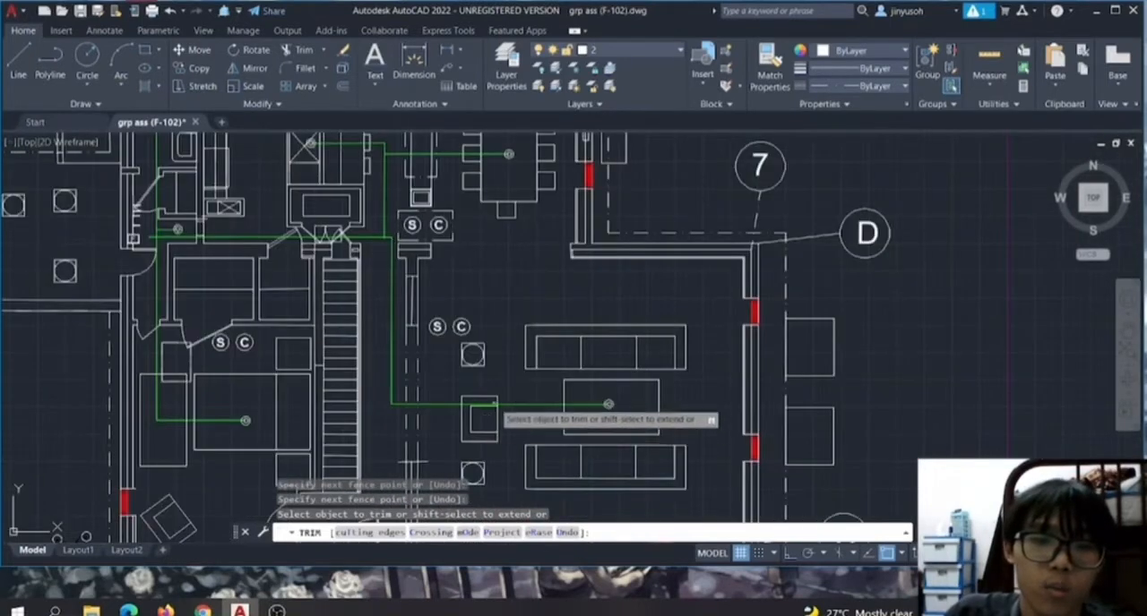
# Try to trim lines with a fence running from the armchair west of the coffee table toward the southwest bedroom, and end the Trim command.
pyautogui.click(478, 400)
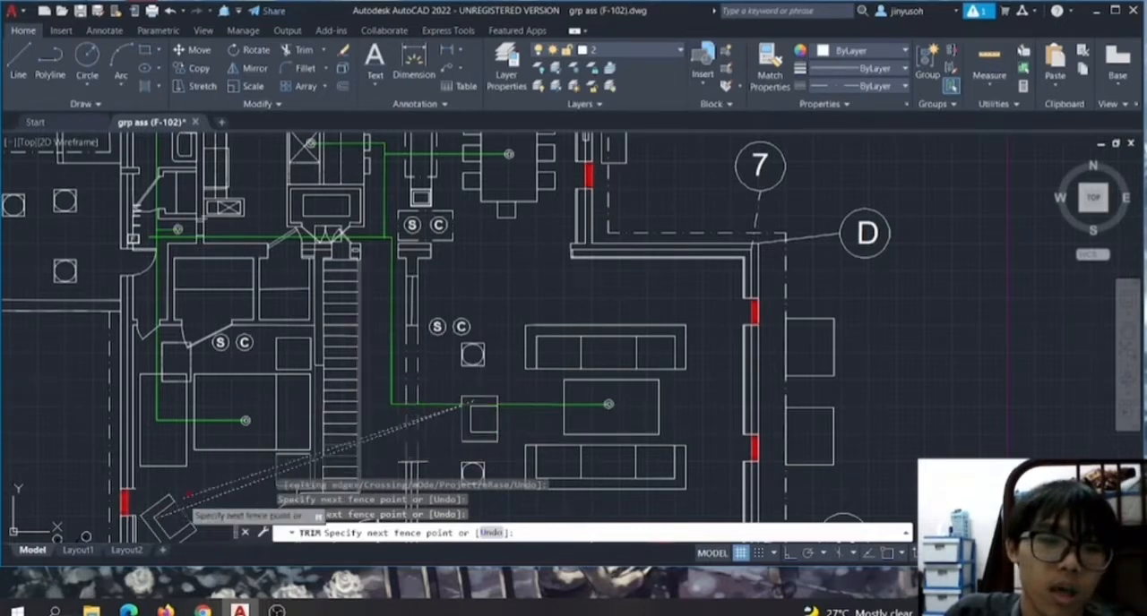
pyautogui.scroll(-5, 336, 445)
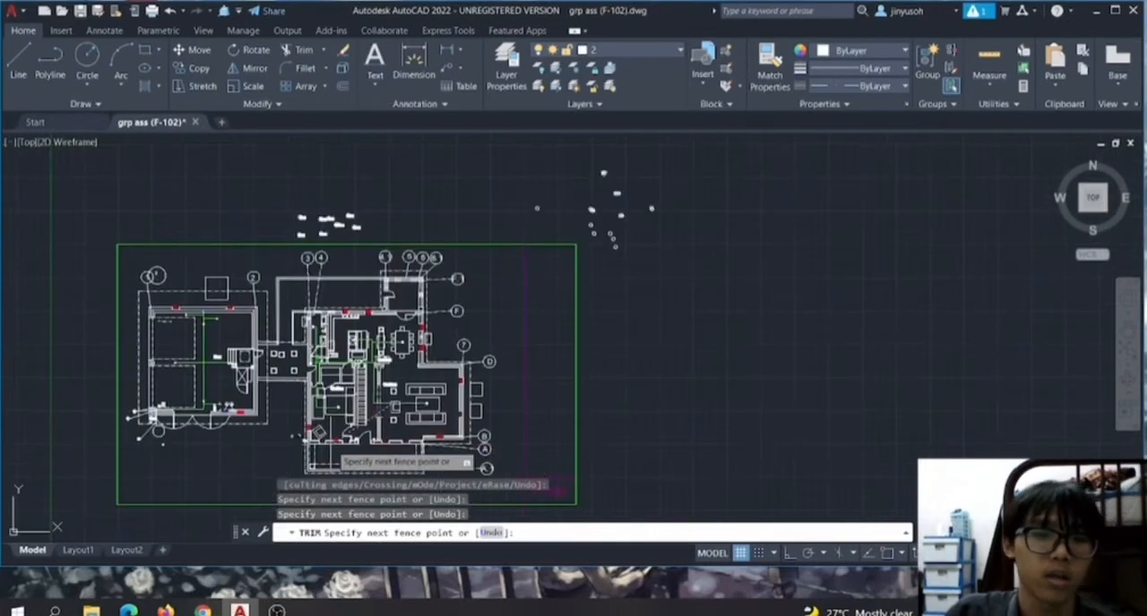
pyautogui.scroll(6, 336, 446)
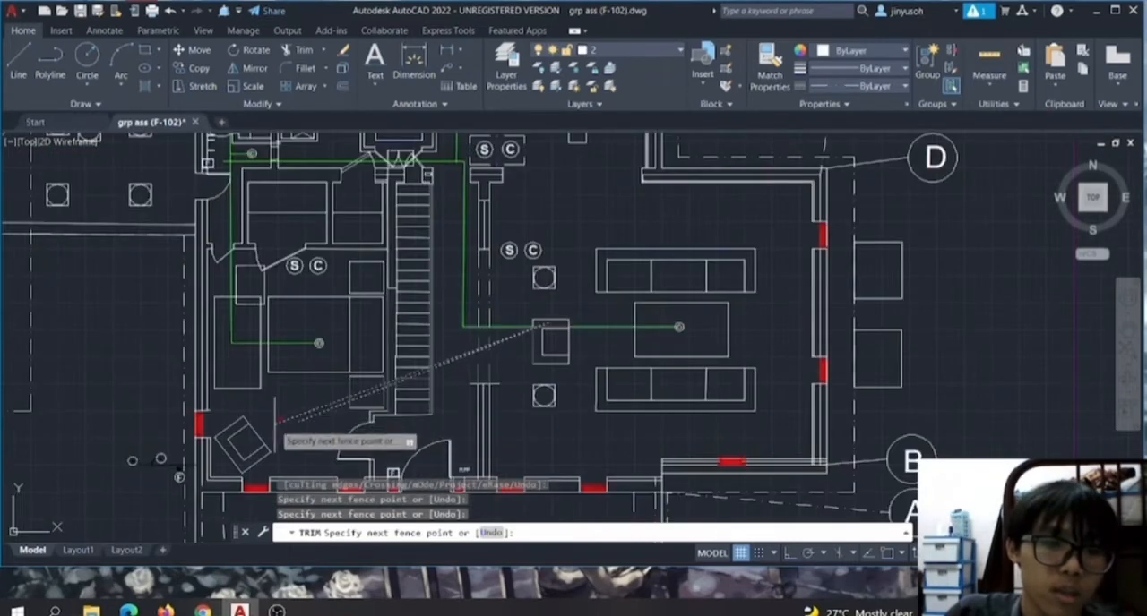
pyautogui.rightClick(257, 409)
pyautogui.click(274, 436)
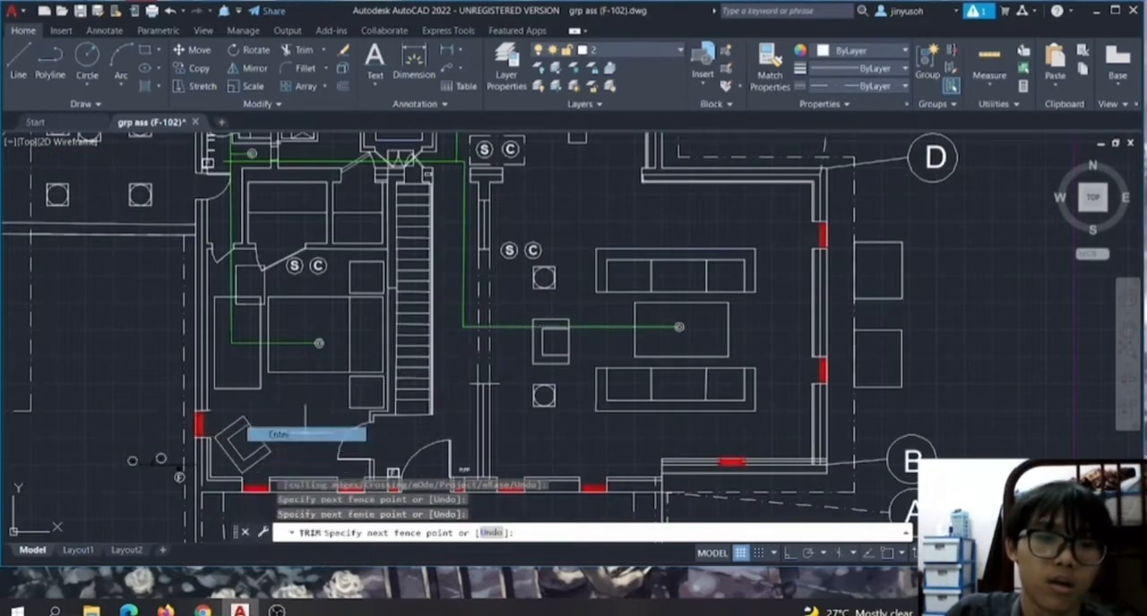
# Rotate the armchair west of the living room coffee table about its northeast corner into a diagonal orientation.
pyautogui.click(537, 341)
pyautogui.click(536, 342)
pyautogui.click(541, 340)
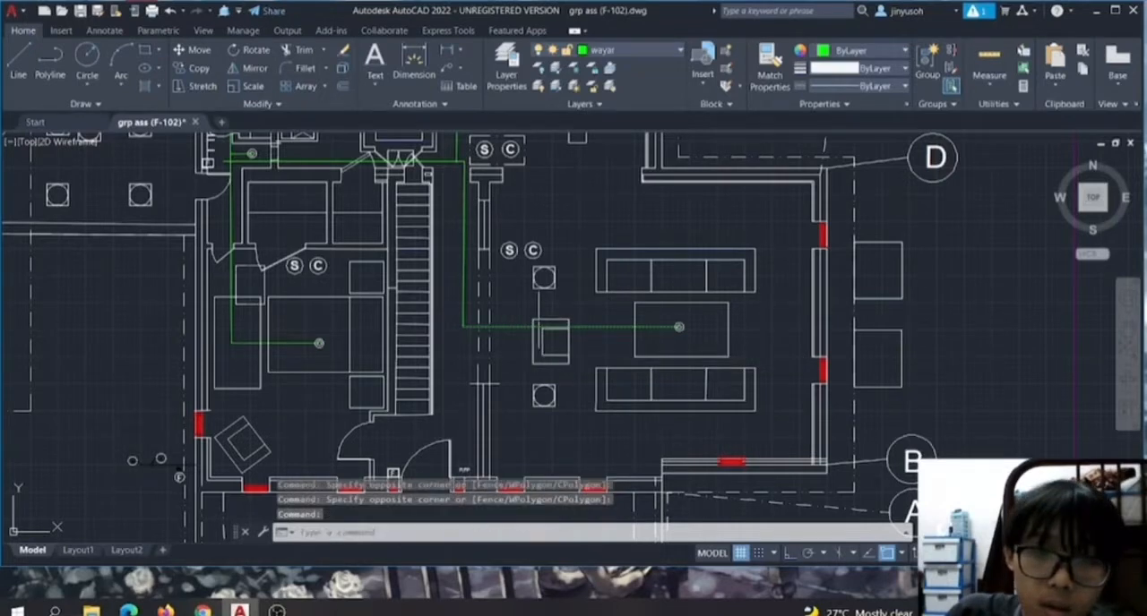
pyautogui.click(538, 315)
pyautogui.scroll(2, 540, 315)
pyautogui.rightClick(538, 319)
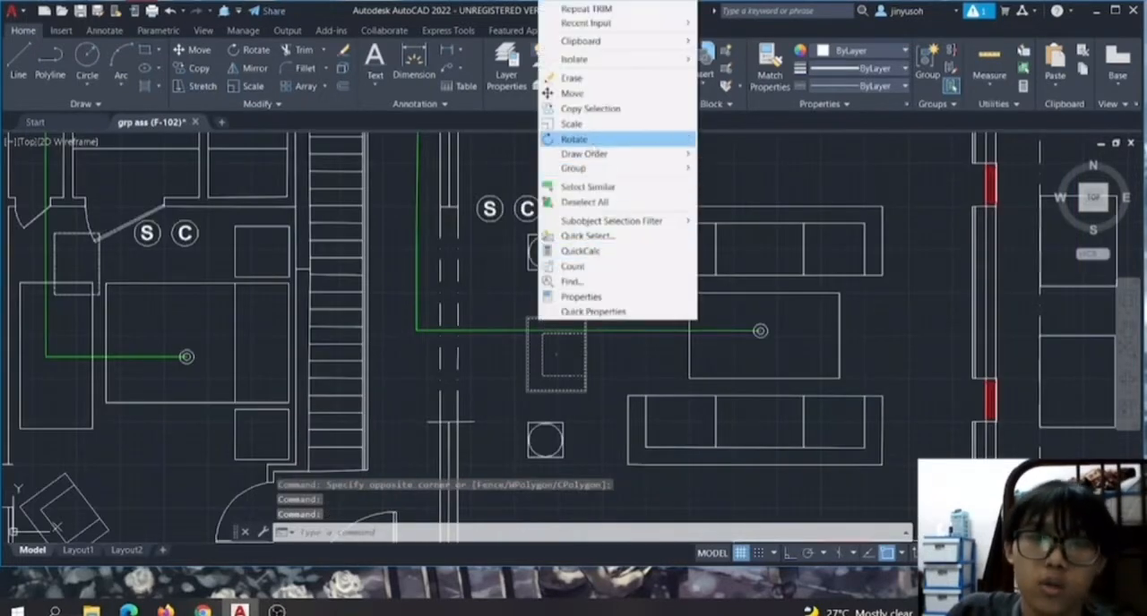
pyautogui.click(573, 139)
pyautogui.click(556, 355)
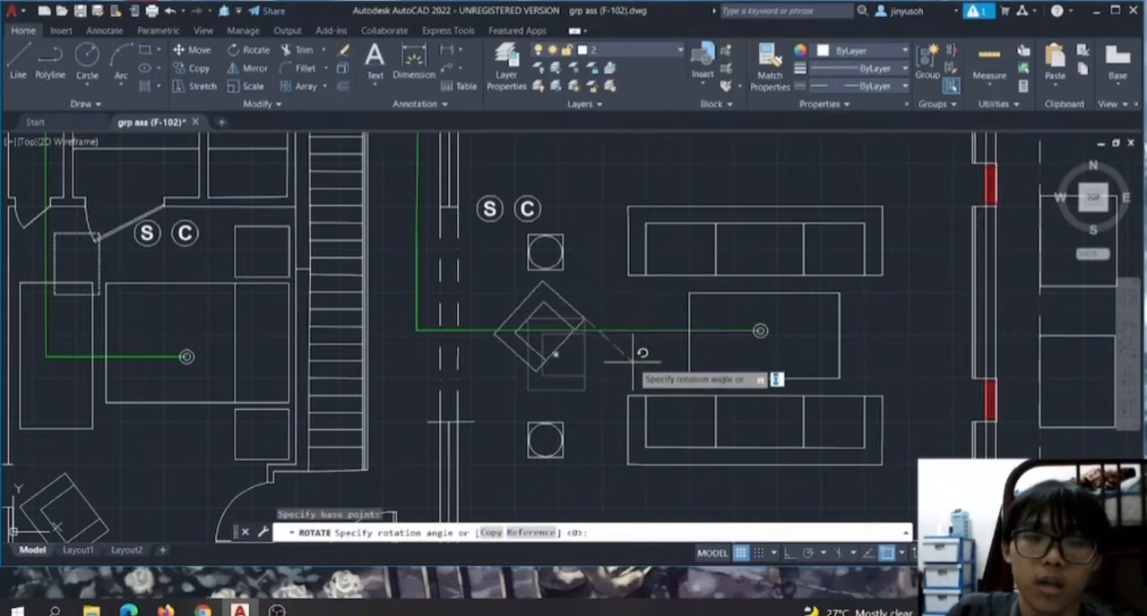
pyautogui.click(633, 361)
# Copy the diagonal armchair, placing the copy just southeast of the original beside the coffee table, and end the Copy command.
pyautogui.click(544, 285)
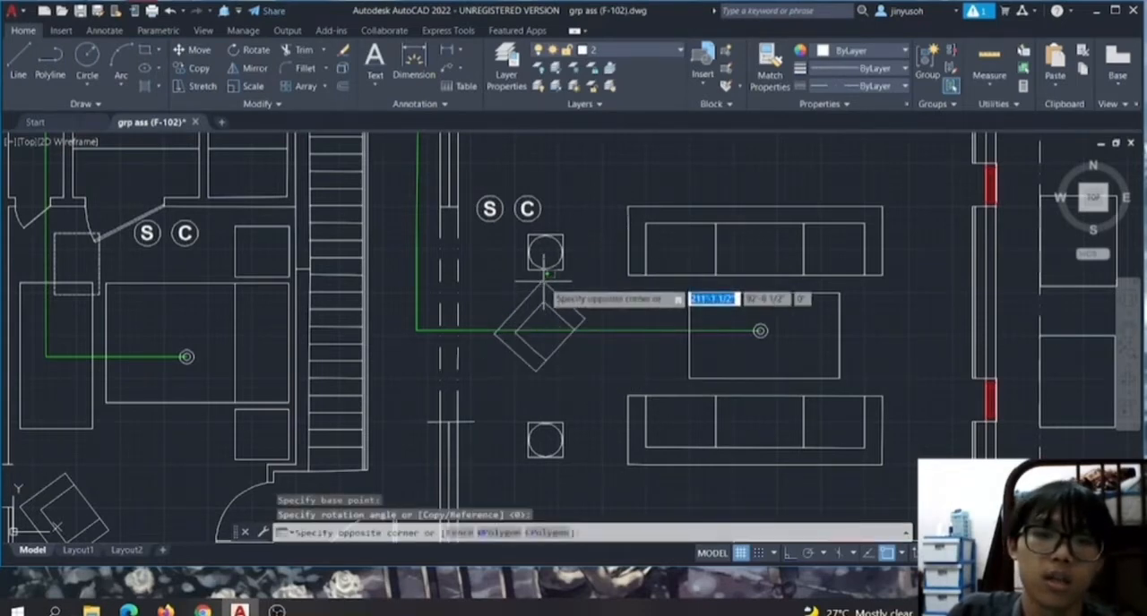
pyautogui.click(544, 279)
pyautogui.rightClick(544, 278)
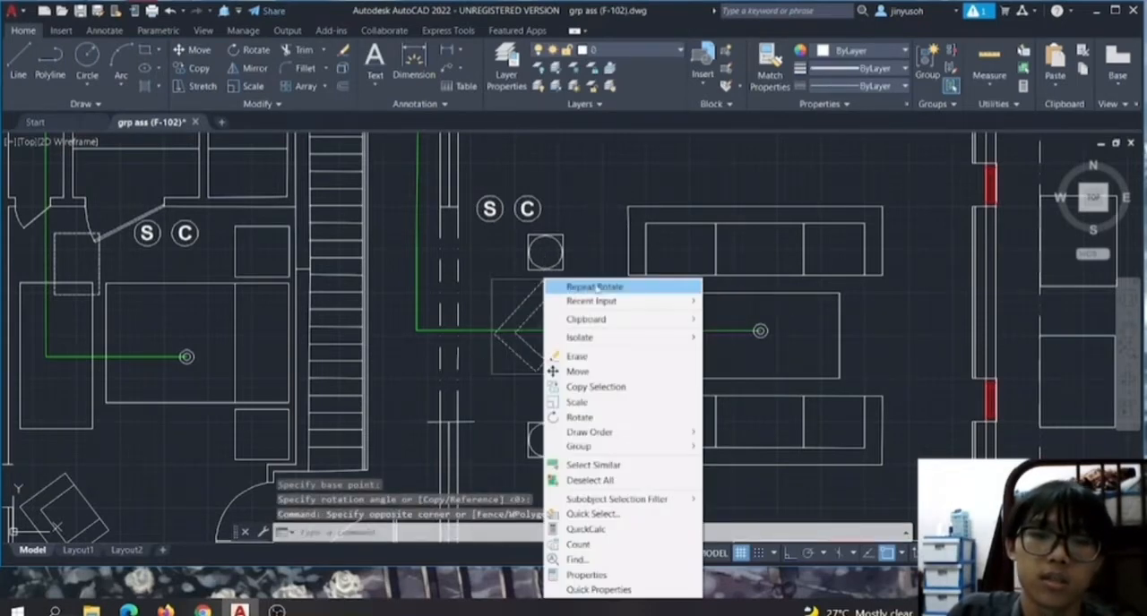
pyautogui.click(596, 387)
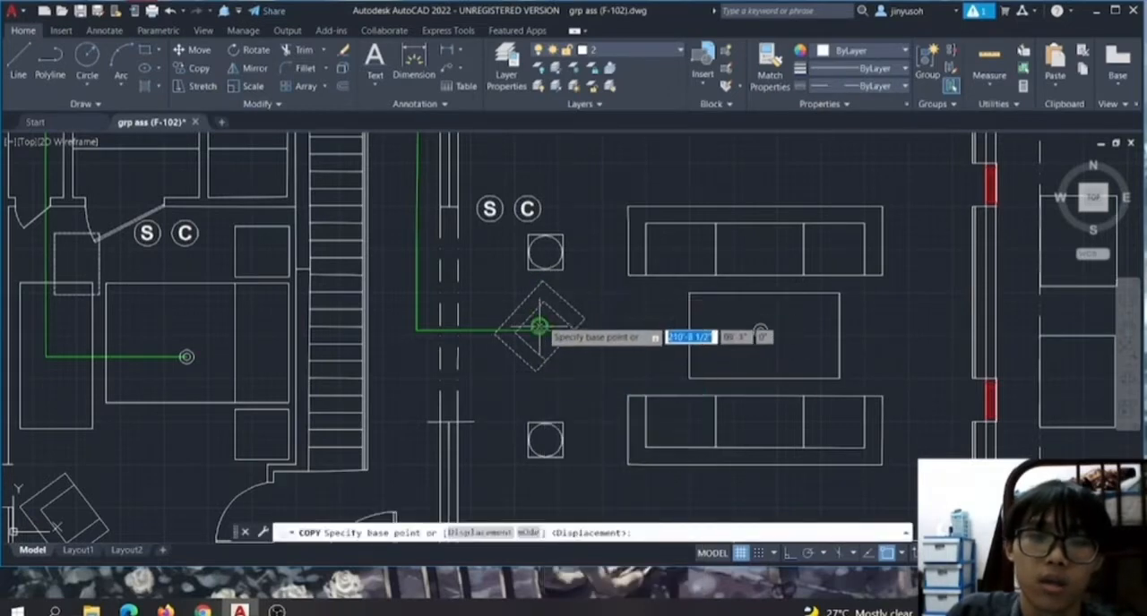
pyautogui.click(537, 327)
pyautogui.scroll(-2, 591, 337)
pyautogui.scroll(3, 574, 376)
pyautogui.scroll(-2, 618, 269)
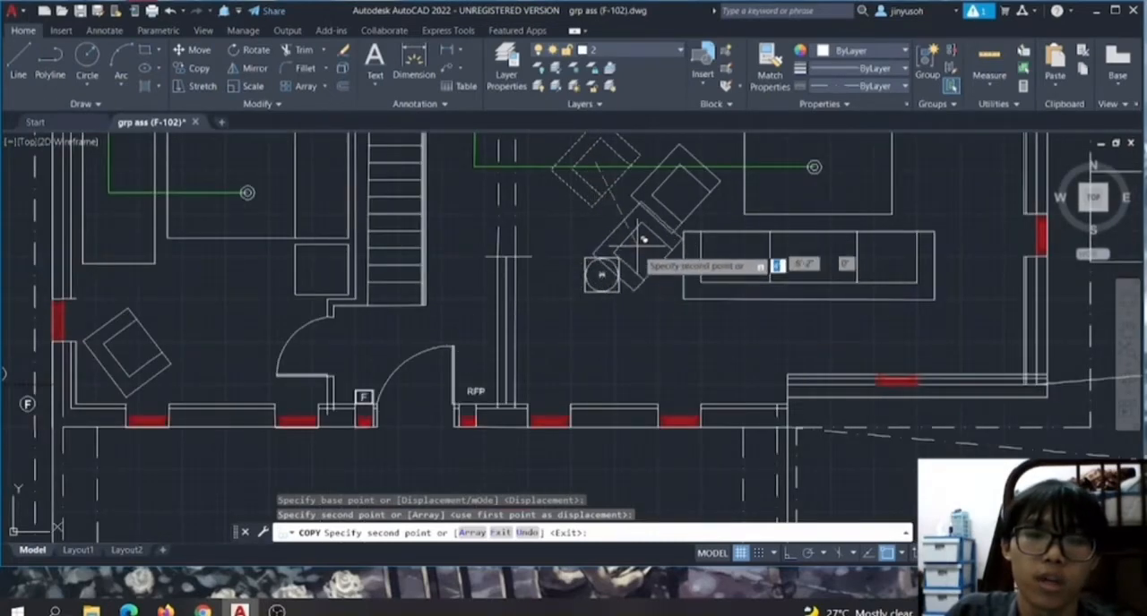
pyautogui.scroll(-1, 538, 359)
pyautogui.scroll(5, 504, 361)
pyautogui.rightClick(519, 249)
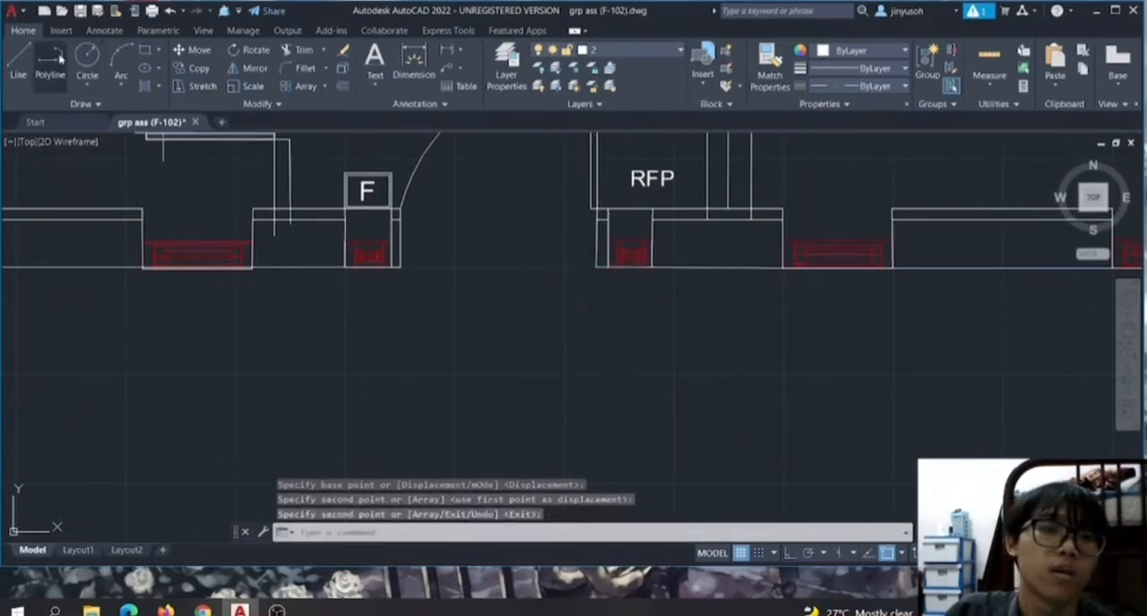
# Draw a thin horizontal rectangle as a door leaf in the open area south of the wall with the F symbol.
pyautogui.click(144, 50)
pyautogui.click(228, 355)
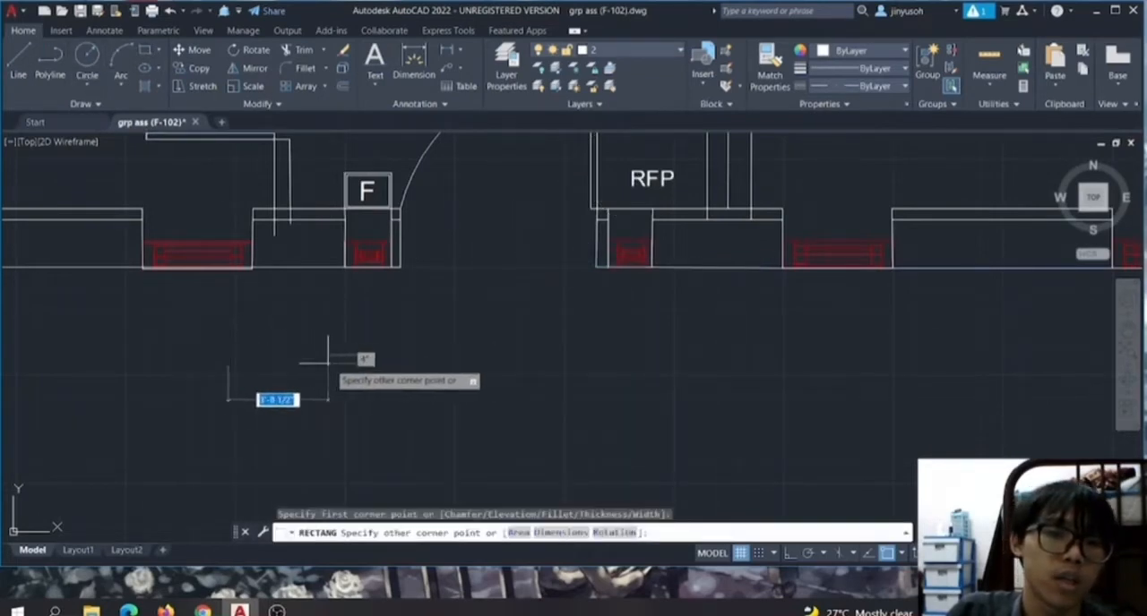
pyautogui.click(359, 371)
# Draw a three-point arc as a door swing from the thin rectangle's east end, curving down to the southwest.
pyautogui.click(120, 79)
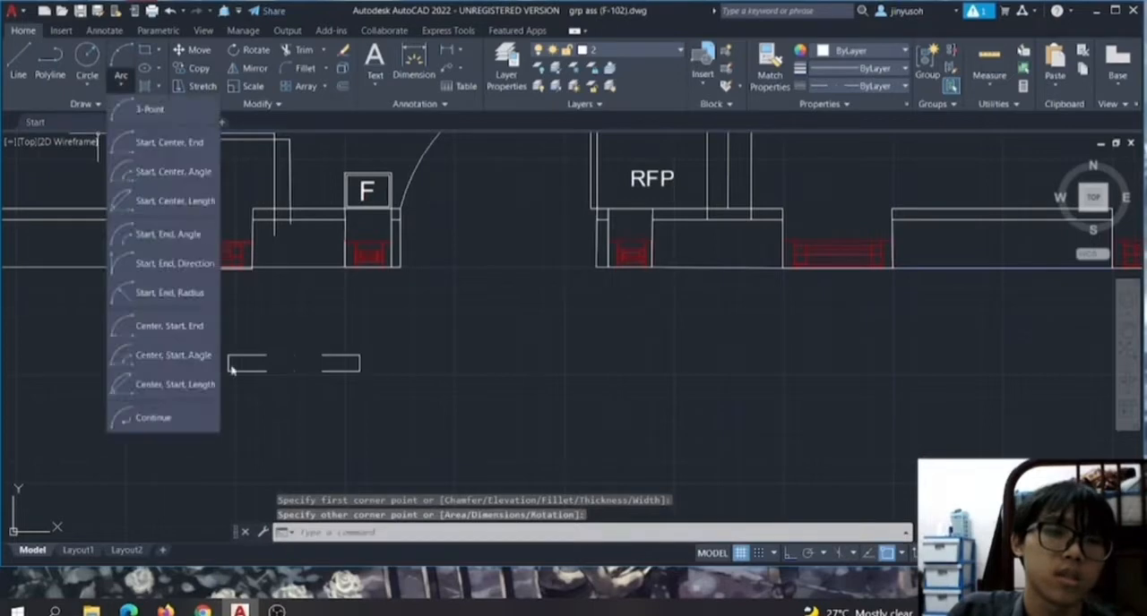
pyautogui.click(150, 108)
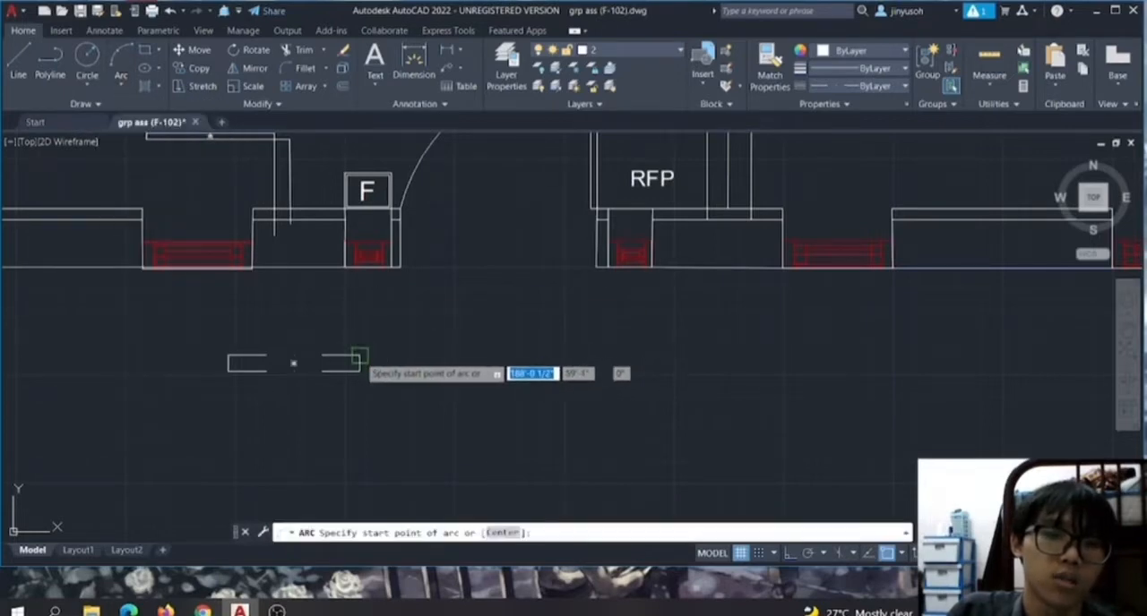
pyautogui.click(293, 363)
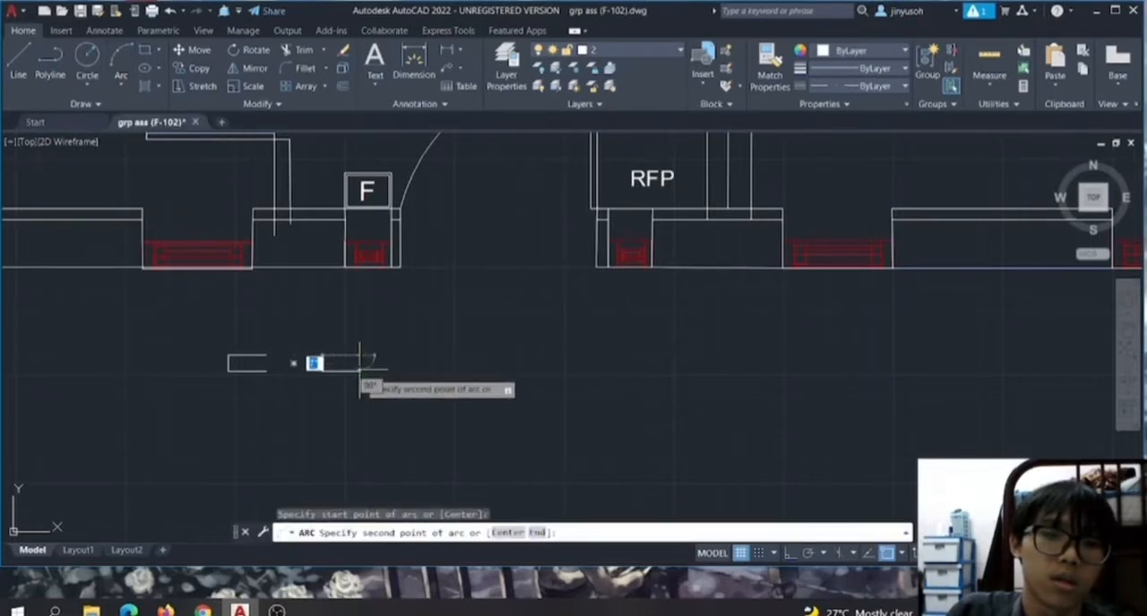
pyautogui.click(359, 363)
pyautogui.click(263, 462)
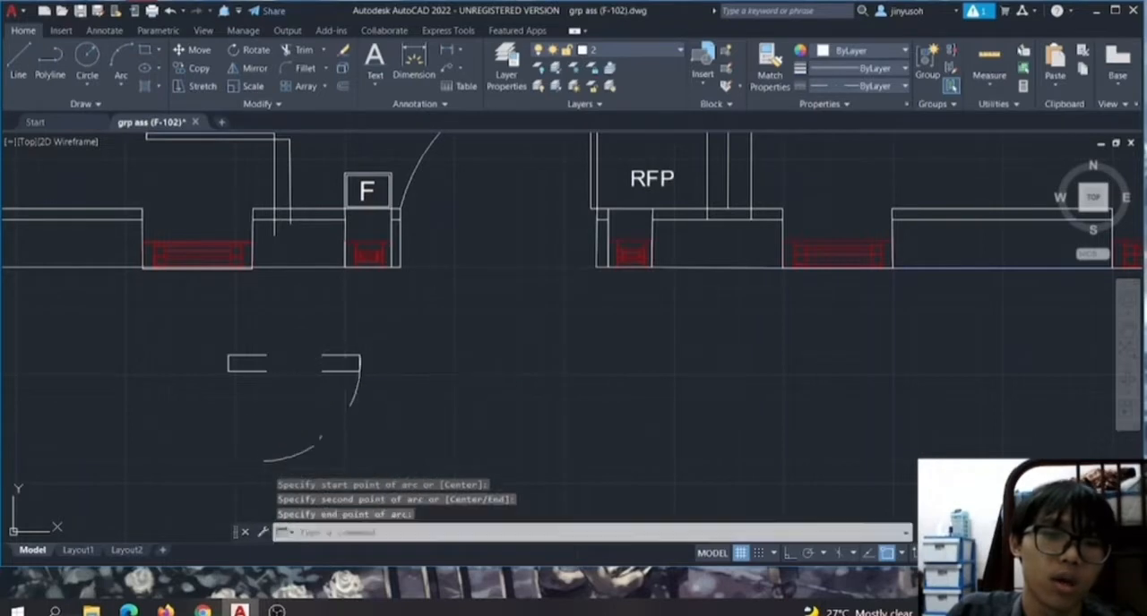
# Examine the F and RFP symbols, the entrance door and the red windows along the south wall, plus the living area furniture.
pyautogui.scroll(-3, 557, 370)
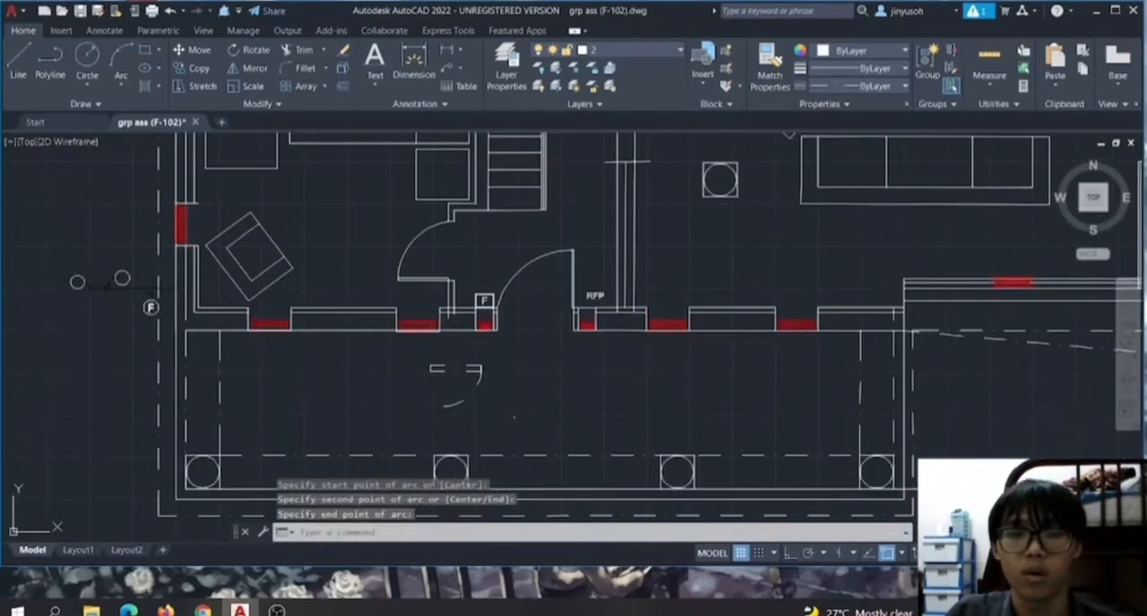
pyautogui.scroll(4, 638, 266)
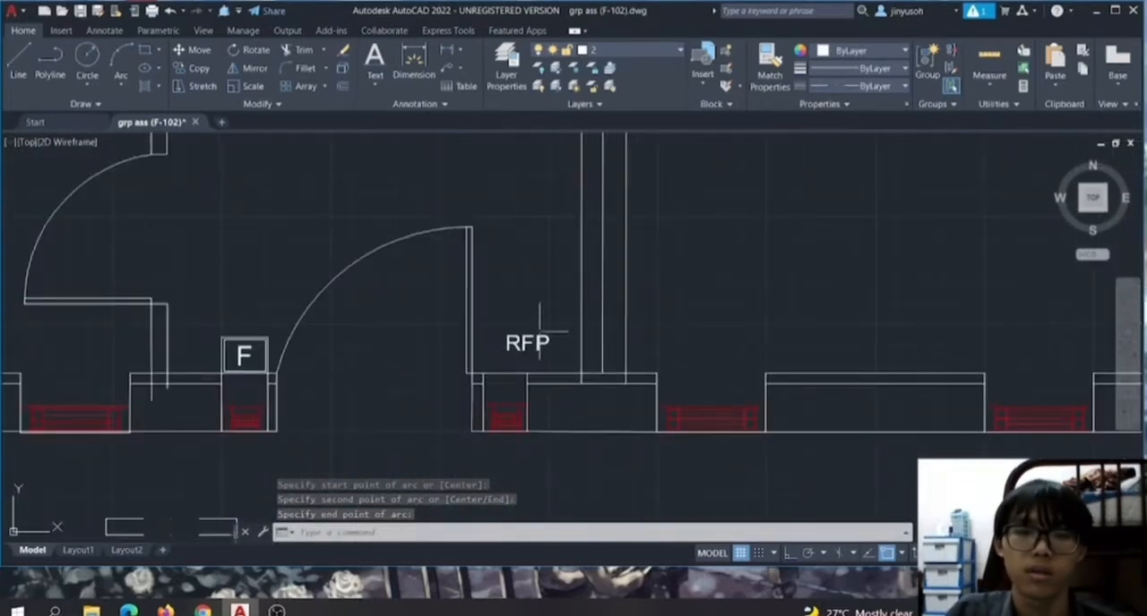
pyautogui.scroll(4, 512, 404)
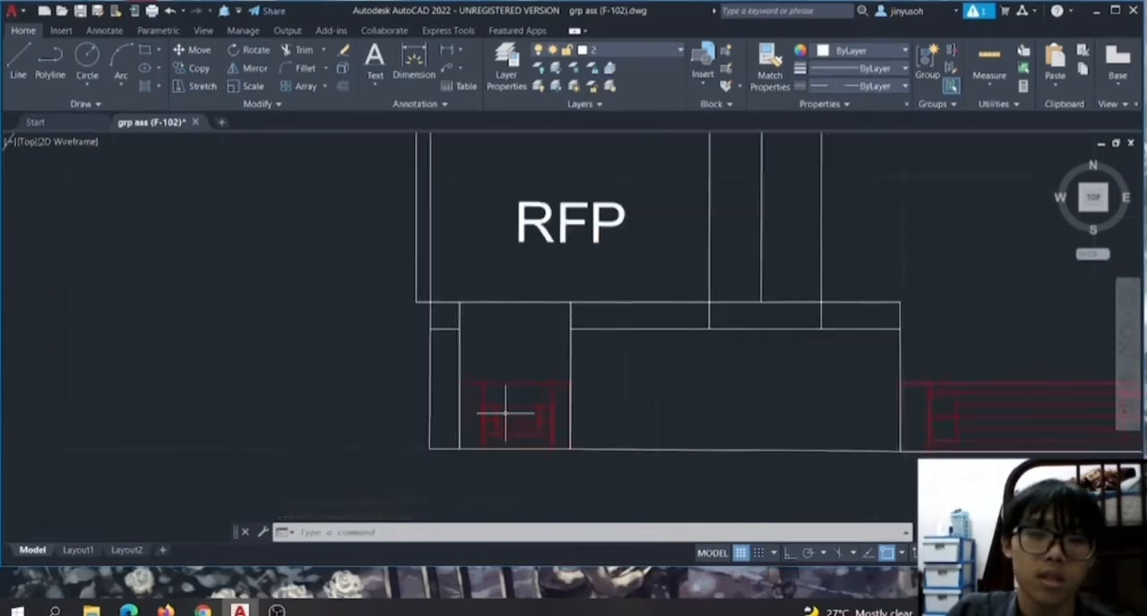
pyautogui.scroll(-2, 556, 391)
pyautogui.scroll(-3, 545, 376)
pyautogui.rightClick(544, 376)
pyautogui.click(680, 399)
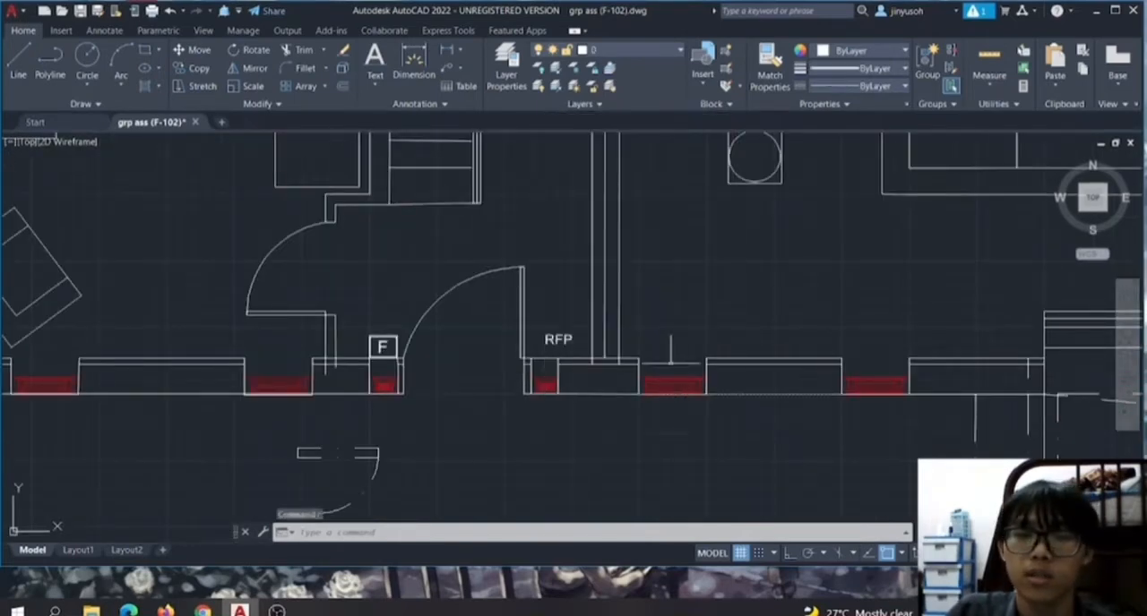
pyautogui.scroll(4, 627, 386)
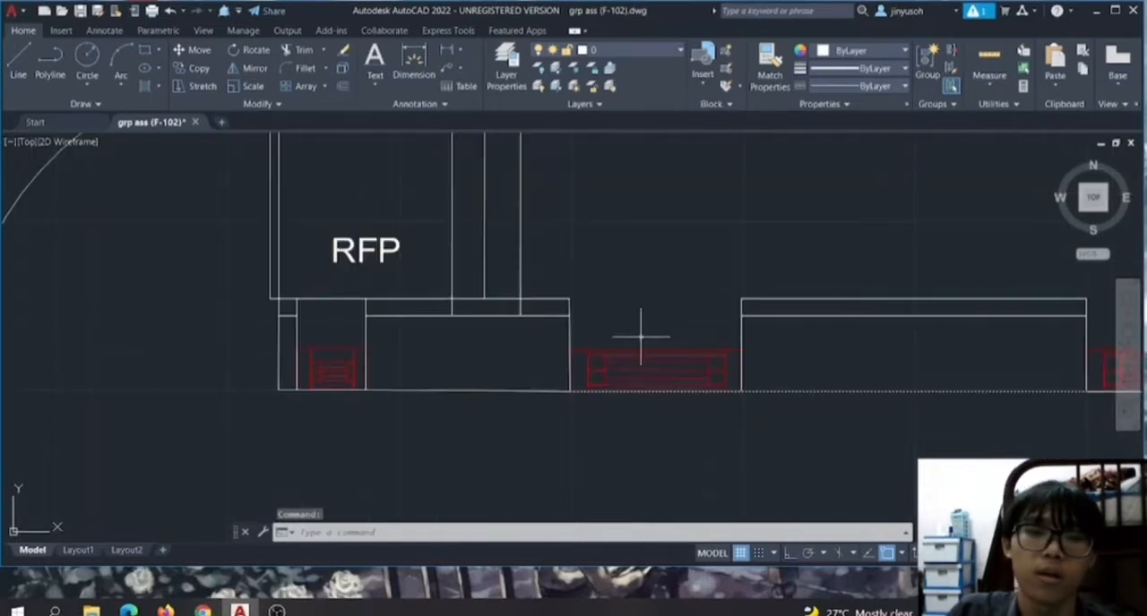
pyautogui.scroll(-5, 258, 395)
pyautogui.scroll(2, 336, 432)
pyautogui.scroll(2, 305, 237)
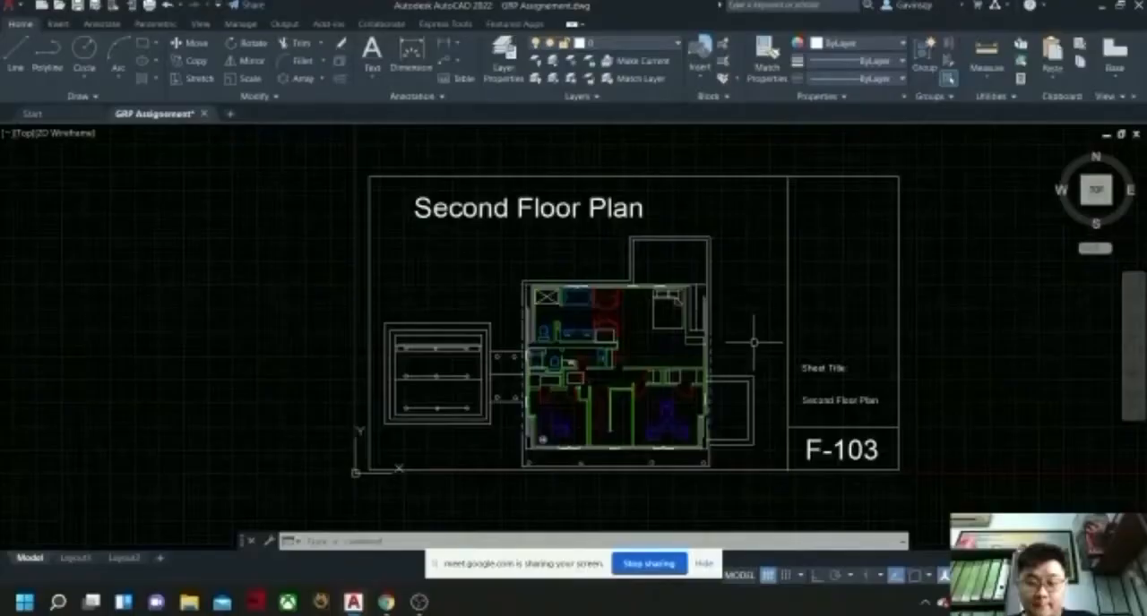
# Examine sheet F-103's second floor plan: the bathrooms, bedroom, closets, doors, green walls and the two furnished south rooms.
pyautogui.moveTo(753, 341); pyautogui.dragTo(698, 343, button='middle')
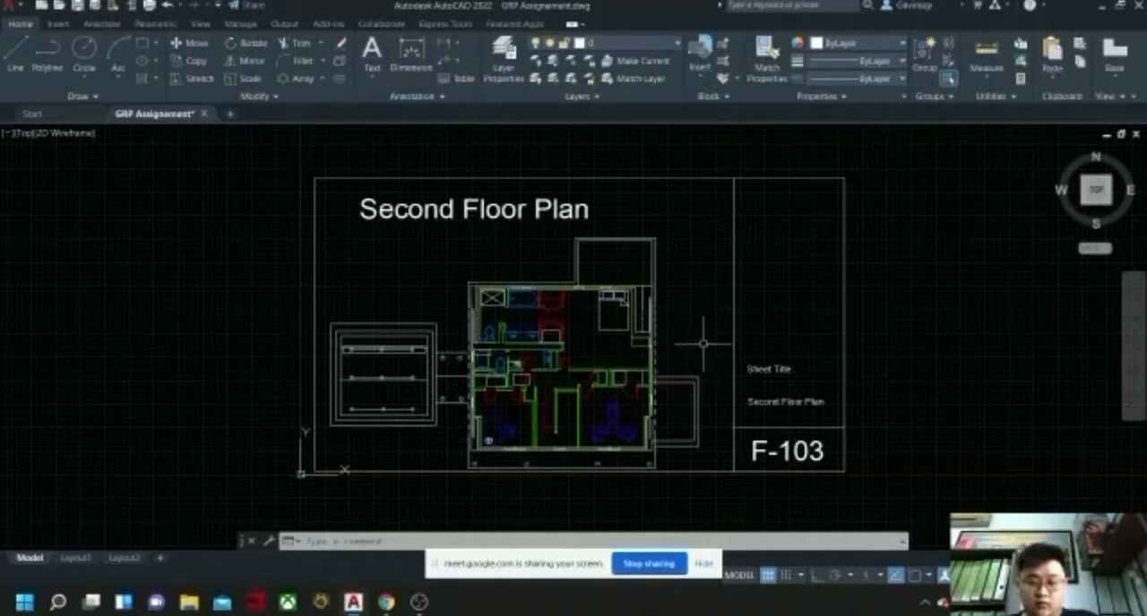
pyautogui.scroll(4, 663, 333)
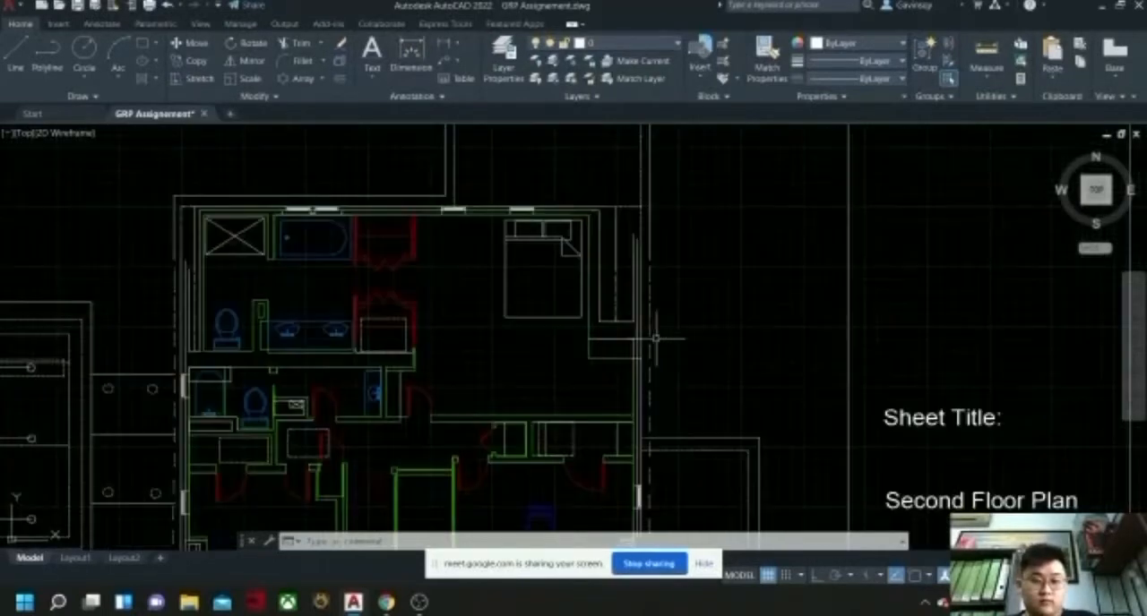
pyautogui.moveTo(525, 333); pyautogui.dragTo(603, 325, button='middle')
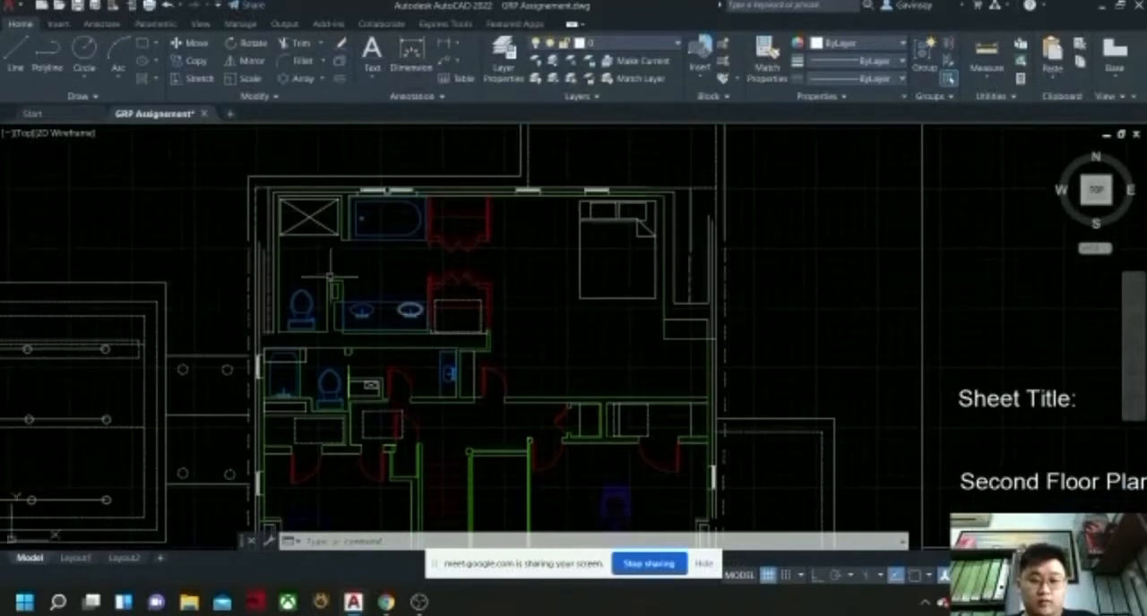
pyautogui.moveTo(533, 268); pyautogui.dragTo(574, 274, button='middle')
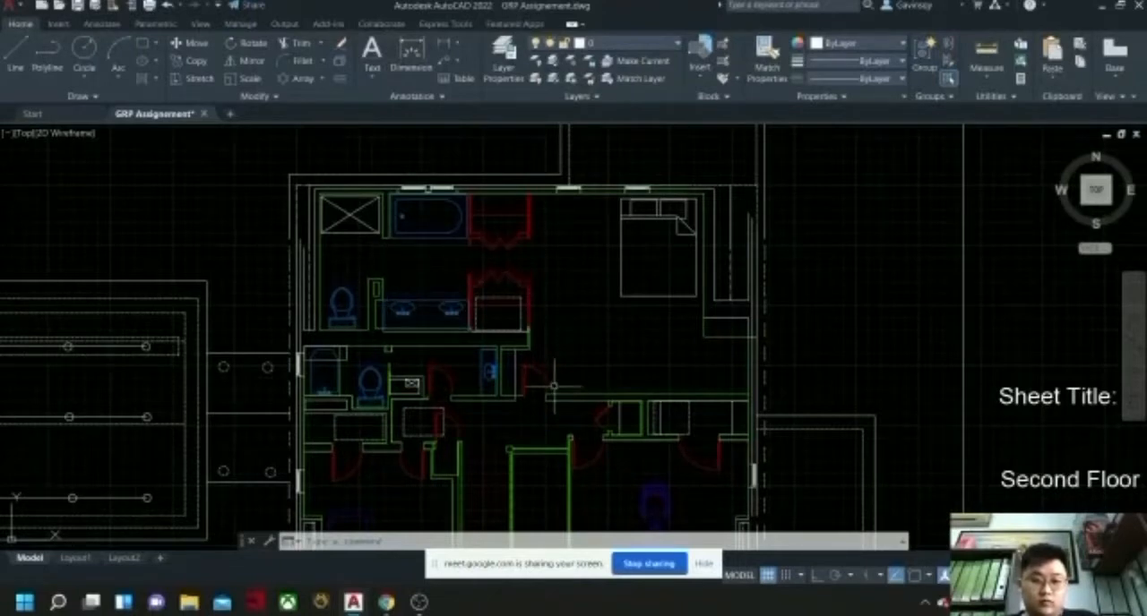
pyautogui.moveTo(553, 385); pyautogui.dragTo(484, 278, button='middle')
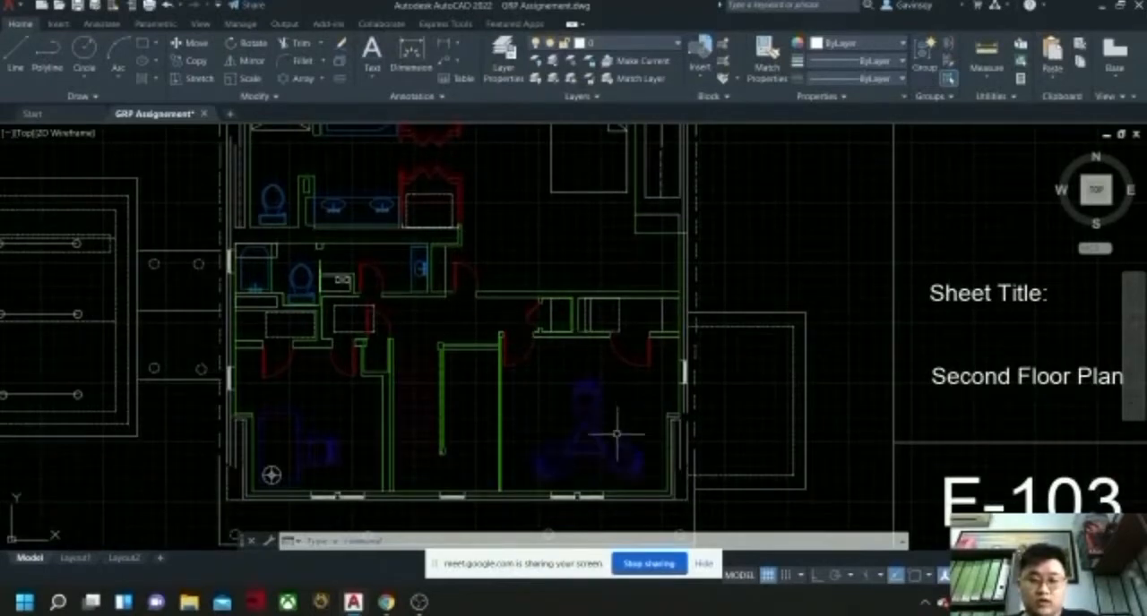
pyautogui.moveTo(519, 345); pyautogui.dragTo(557, 396, button='middle')
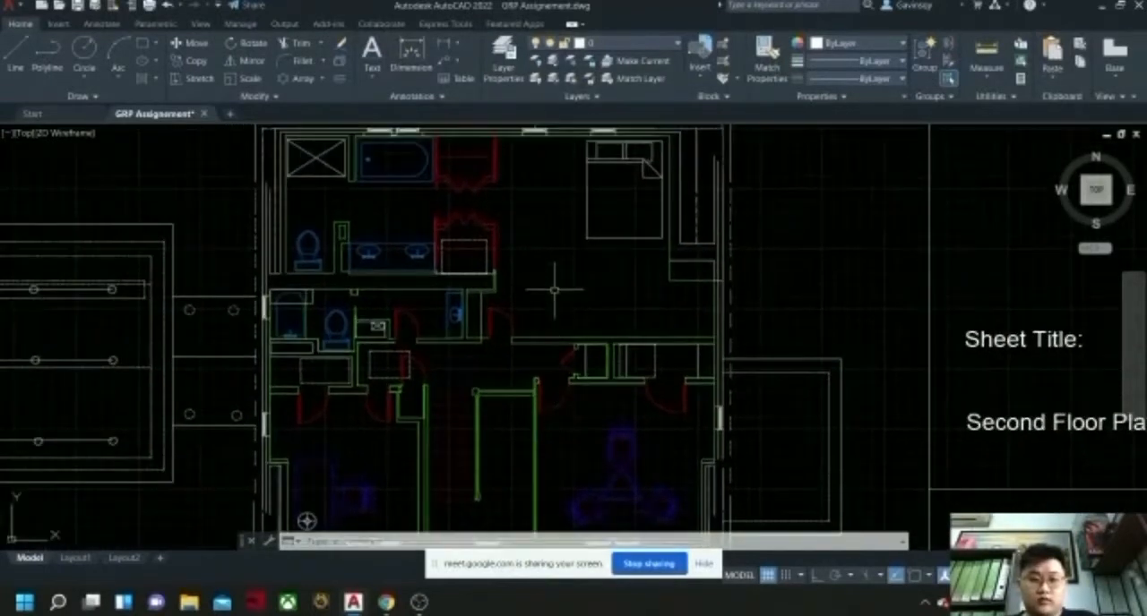
pyautogui.scroll(-3, 554, 290)
pyautogui.scroll(3, 550, 296)
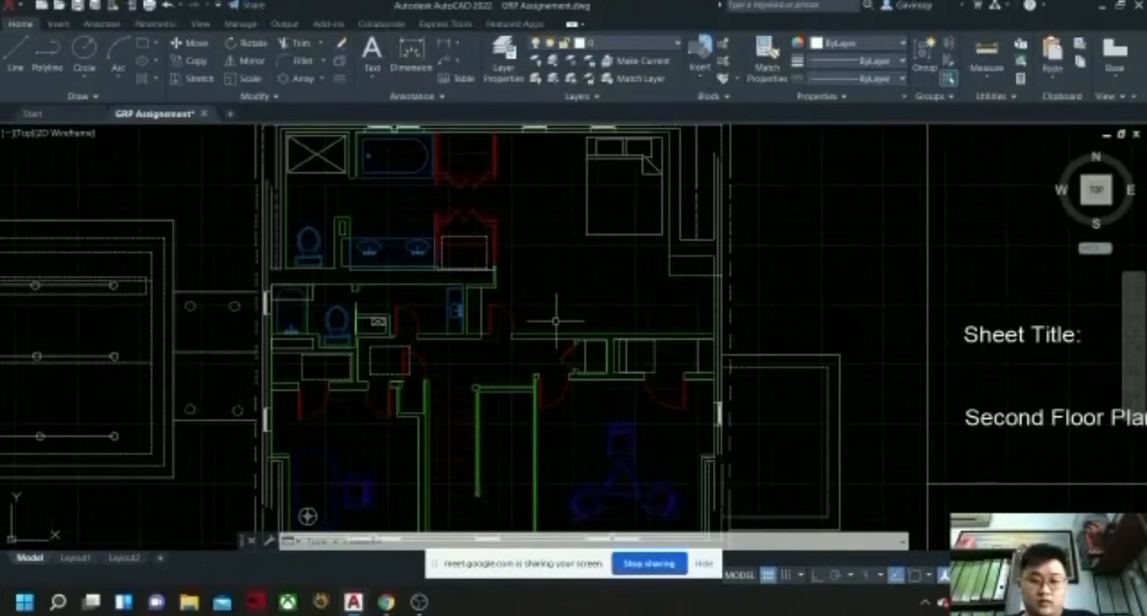
pyautogui.moveTo(555, 320); pyautogui.dragTo(572, 263, button='middle')
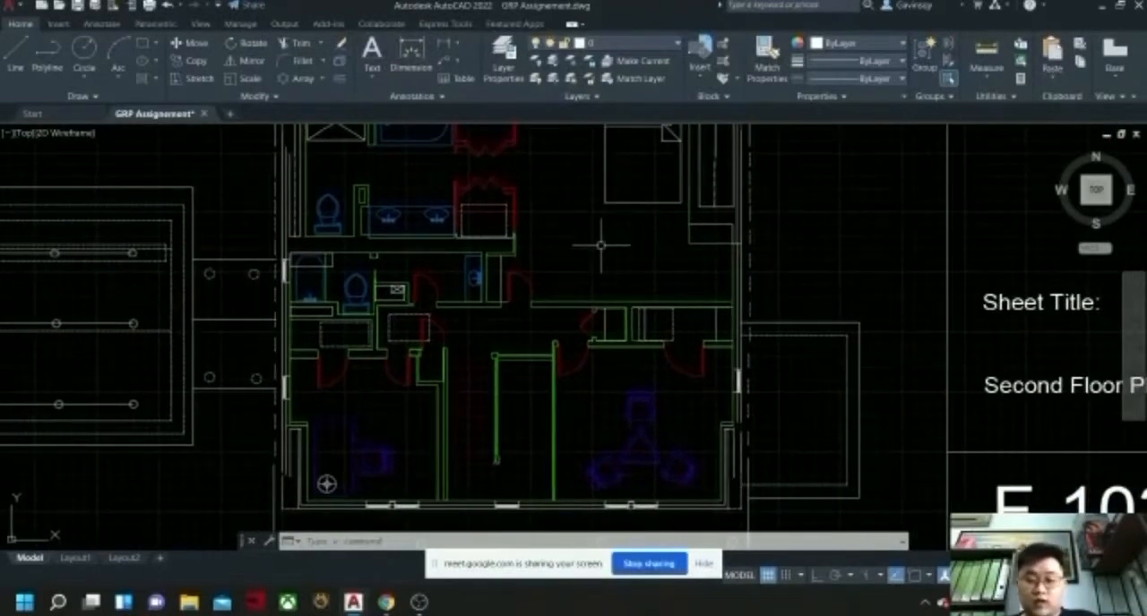
pyautogui.scroll(3, 600, 245)
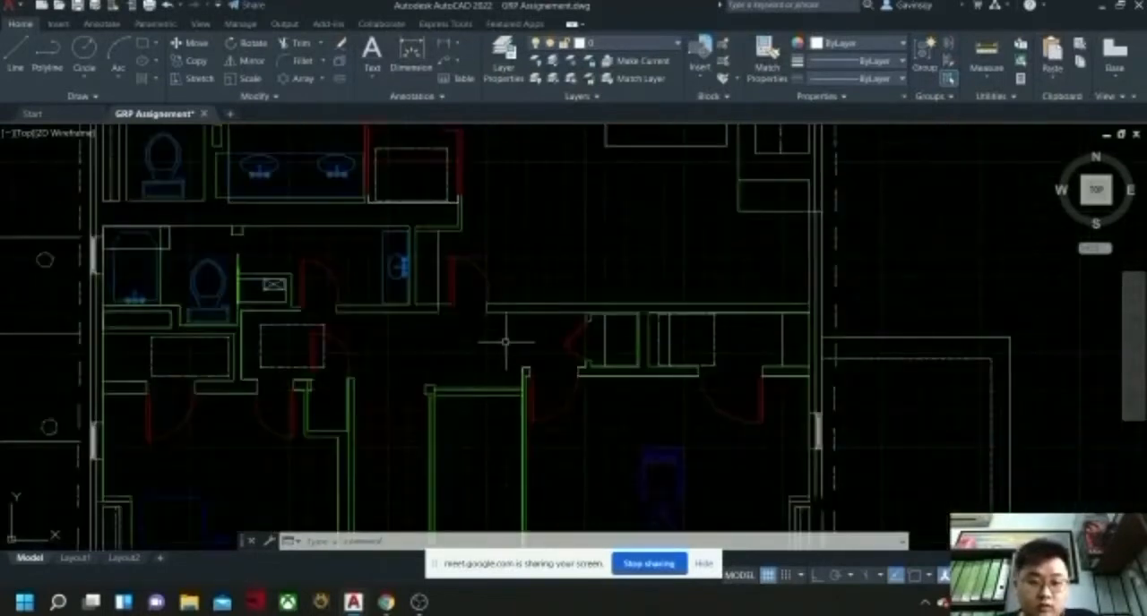
pyautogui.scroll(-2, 504, 333)
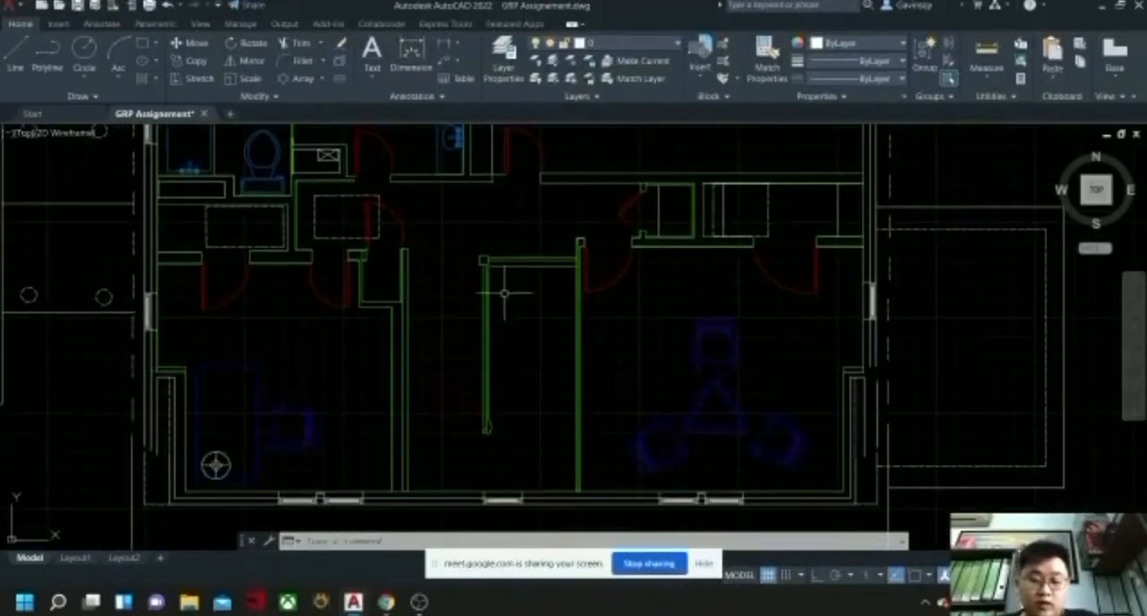
pyautogui.moveTo(532, 290); pyautogui.dragTo(579, 289, button='middle')
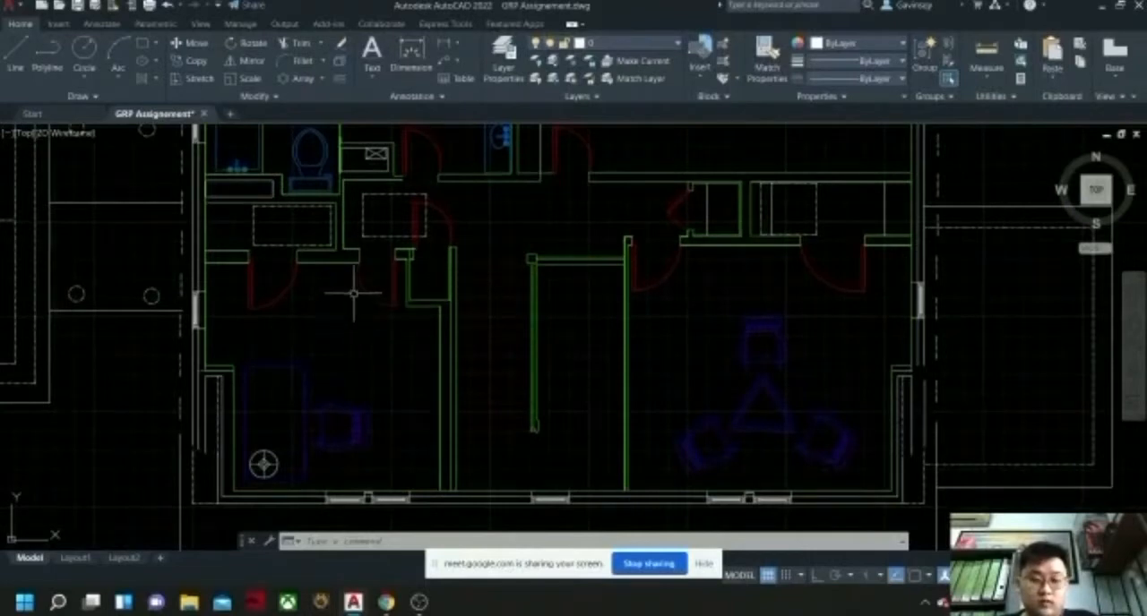
pyautogui.moveTo(353, 288); pyautogui.dragTo(392, 292, button='middle')
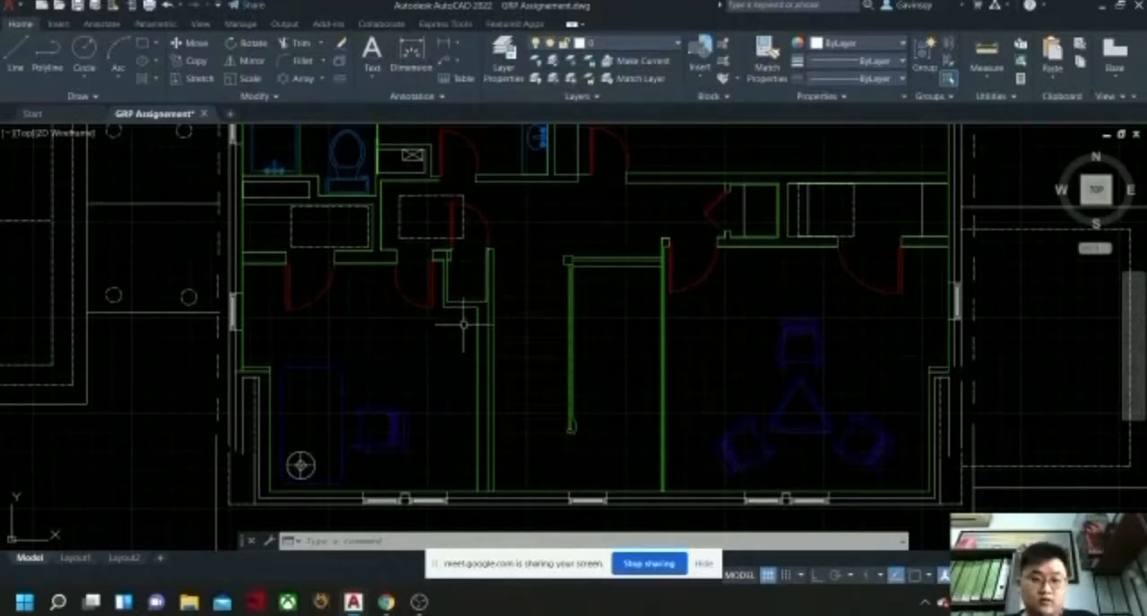
# Examine the second floor's central stair hall, the closets and doors around it, and the bathrooms to the northwest on sheet F-103.
pyautogui.moveTo(636, 251); pyautogui.dragTo(535, 322, button='middle')
pyautogui.scroll(-2, 567, 288)
pyautogui.moveTo(591, 255); pyautogui.dragTo(573, 234, button='middle')
pyautogui.scroll(-5, 621, 273)
pyautogui.scroll(5, 582, 315)
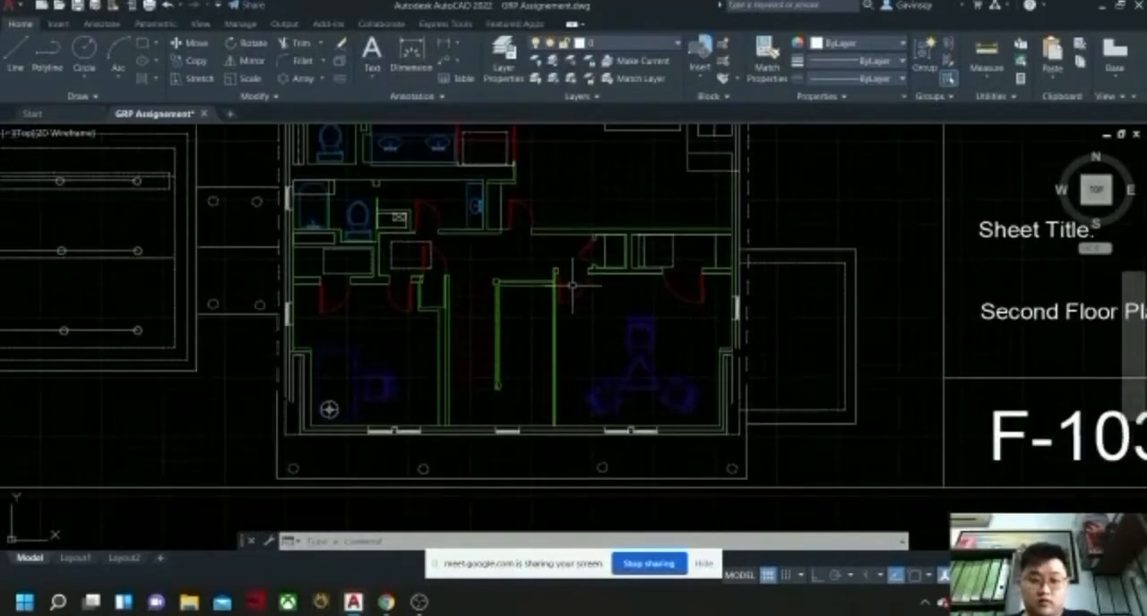
pyautogui.scroll(2, 547, 291)
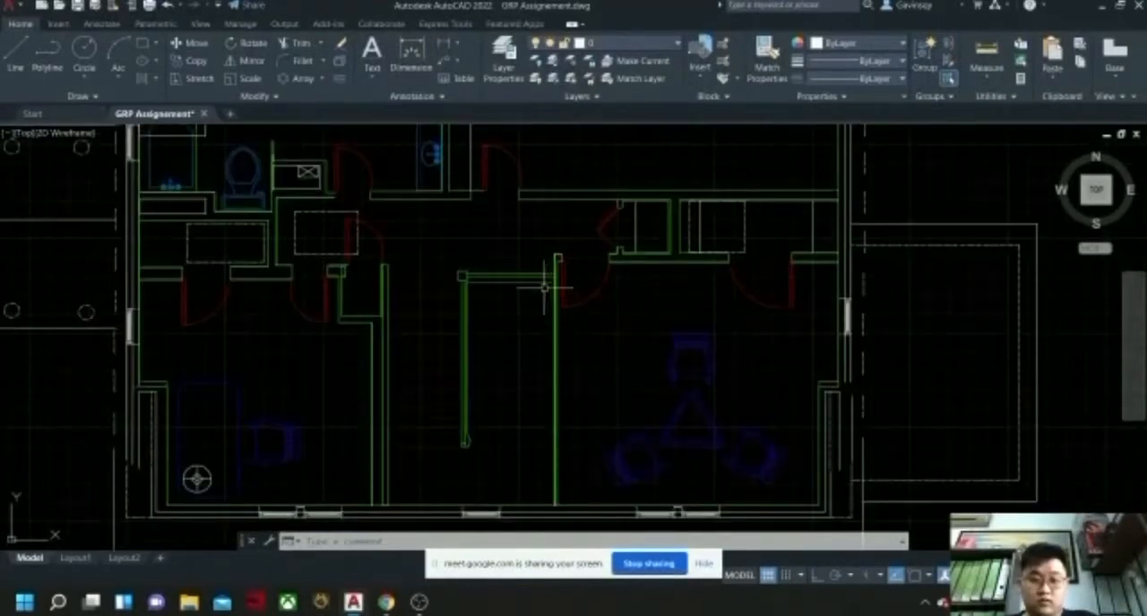
pyautogui.moveTo(521, 259); pyautogui.dragTo(554, 342, button='middle')
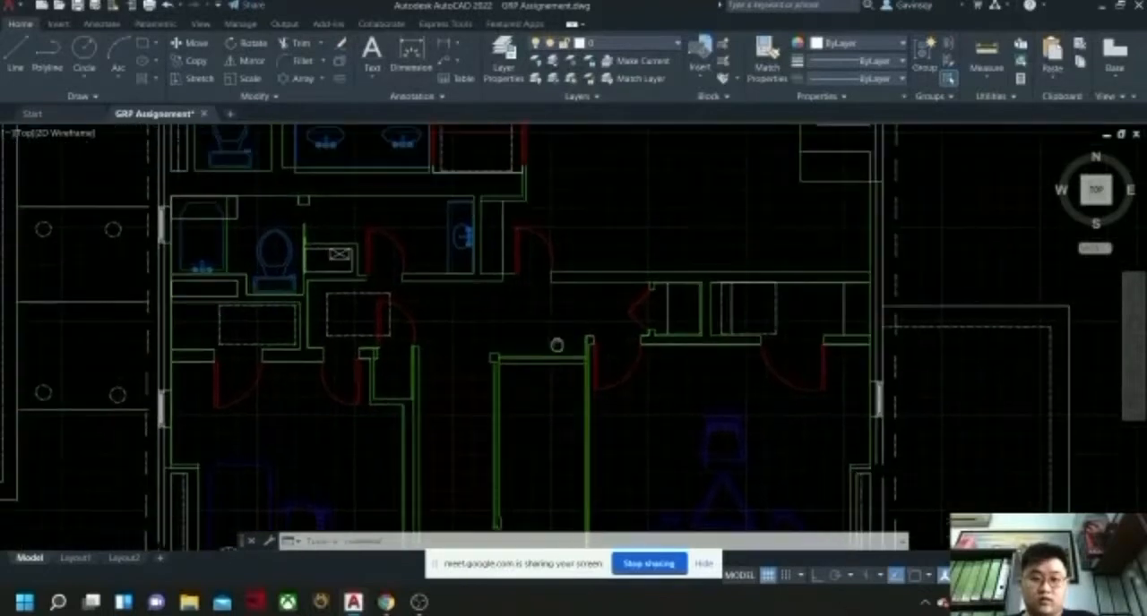
pyautogui.moveTo(512, 299); pyautogui.dragTo(519, 312, button='middle')
pyautogui.moveTo(644, 194); pyautogui.dragTo(624, 274, button='middle')
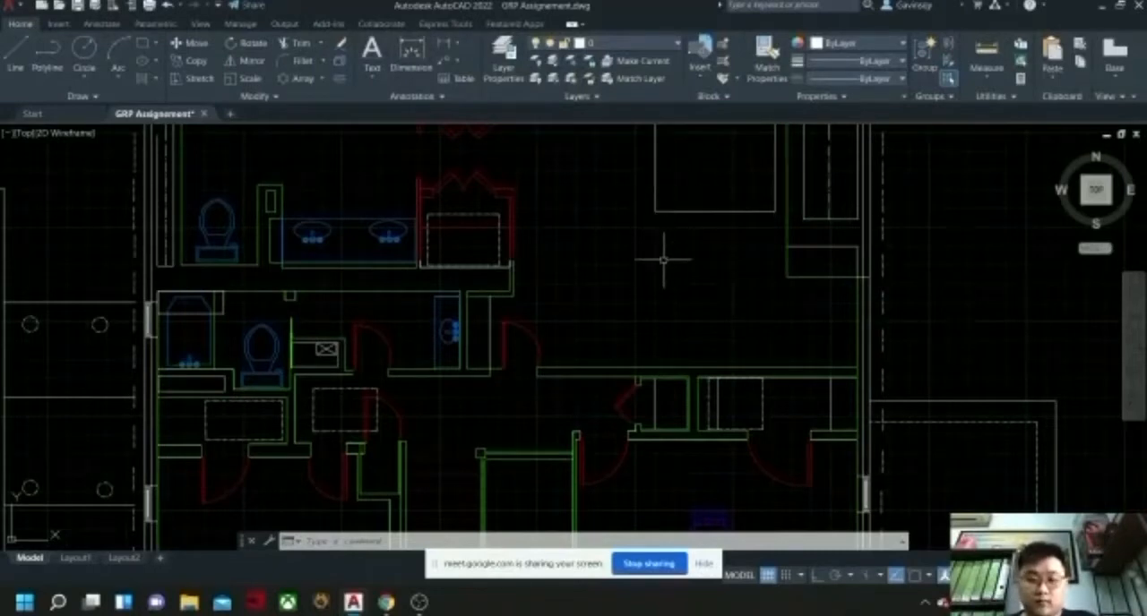
# Examine the two furnished south rooms and stairwell walls, plus the bathrooms, red bifold closets and bedroom in the north.
pyautogui.moveTo(663, 316); pyautogui.dragTo(666, 228, button='middle')
pyautogui.moveTo(633, 276); pyautogui.dragTo(638, 173, button='middle')
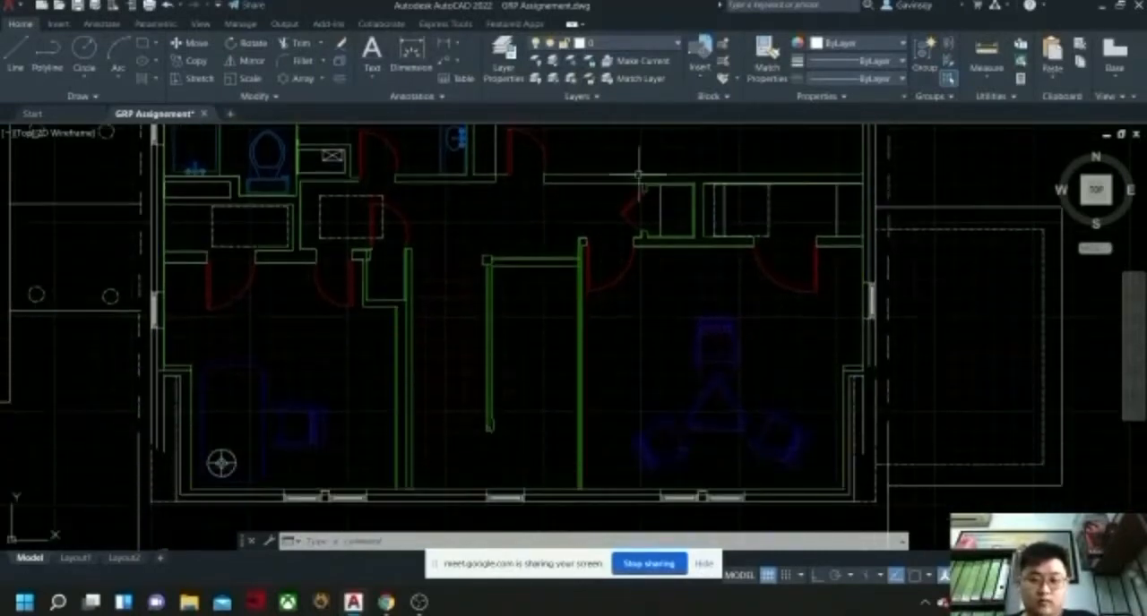
pyautogui.moveTo(378, 344); pyautogui.dragTo(490, 261, button='middle')
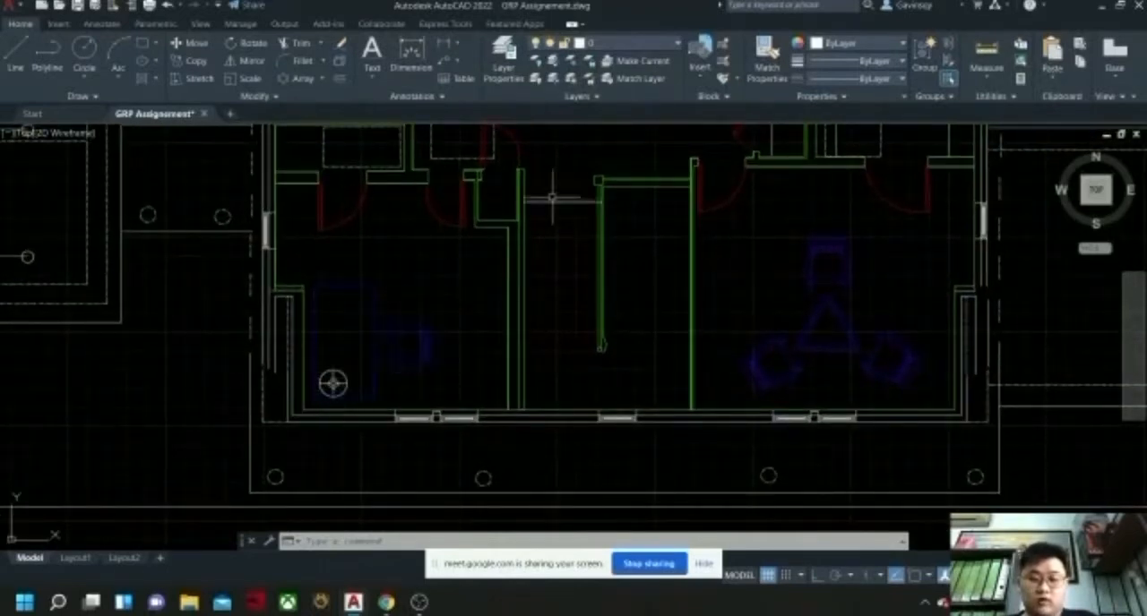
pyautogui.scroll(-4, 638, 227)
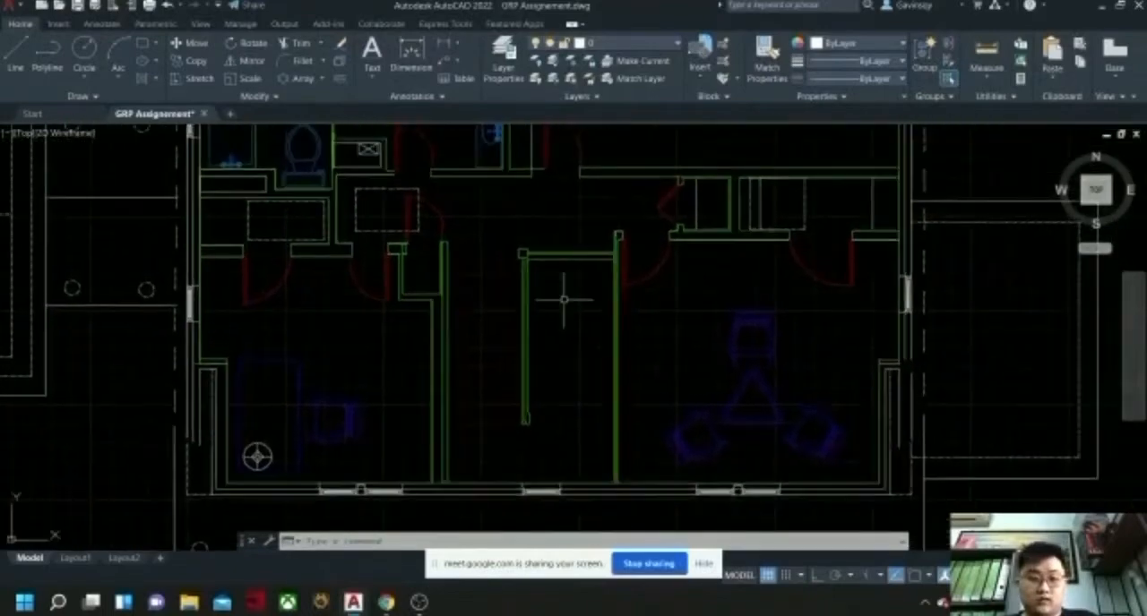
pyautogui.moveTo(570, 255); pyautogui.dragTo(544, 286, button='middle')
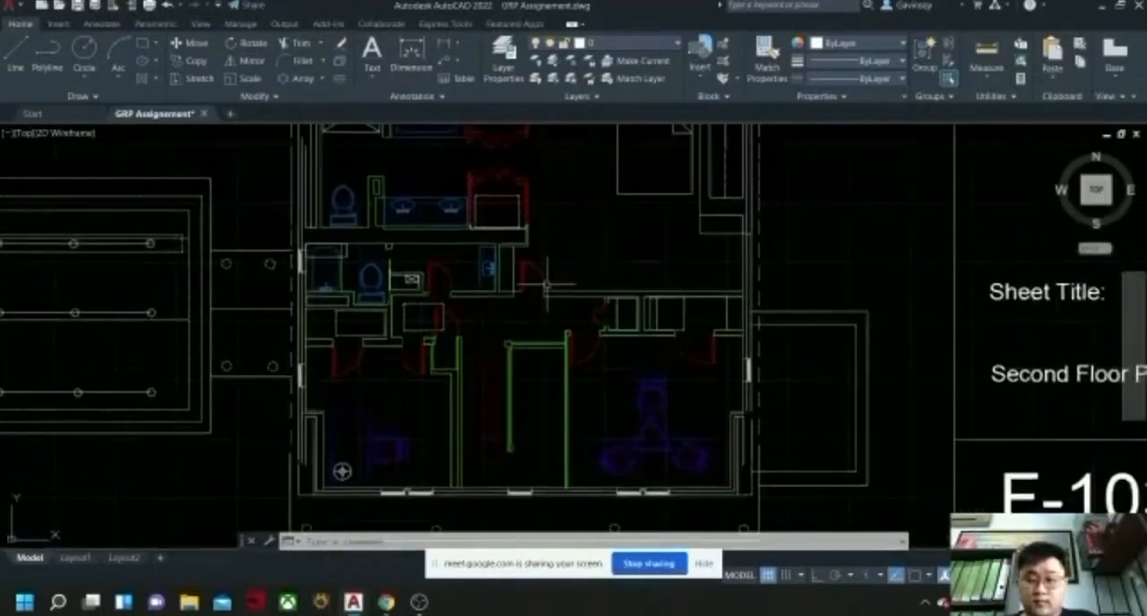
pyautogui.moveTo(558, 239); pyautogui.dragTo(581, 289, button='middle')
pyautogui.moveTo(528, 247); pyautogui.dragTo(619, 267, button='middle')
pyautogui.scroll(2, 562, 289)
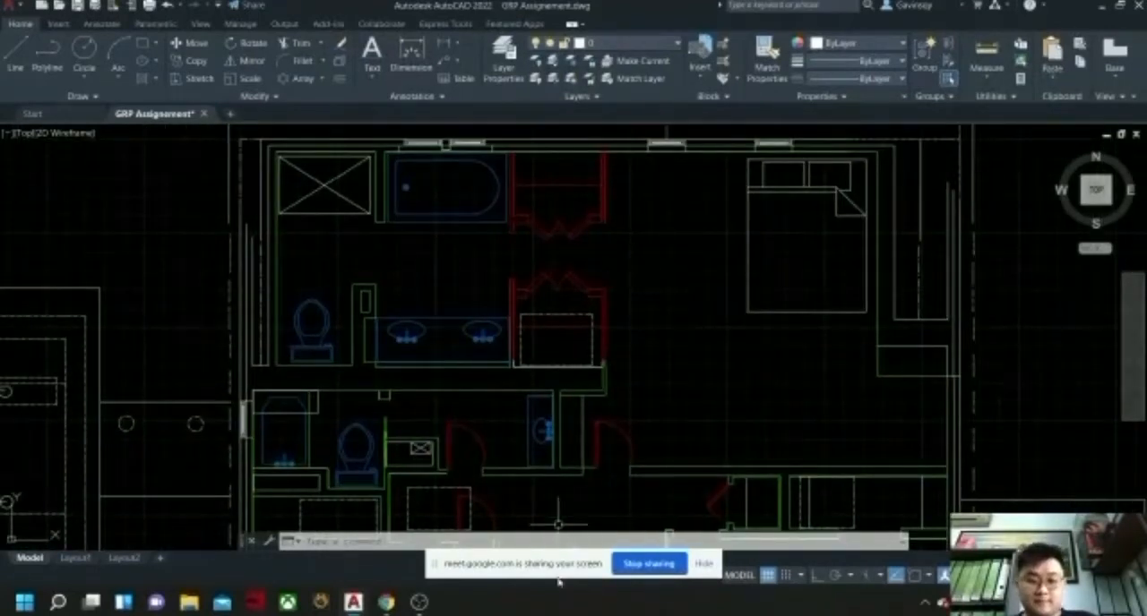
pyautogui.moveTo(615, 386); pyautogui.dragTo(591, 371, button='middle')
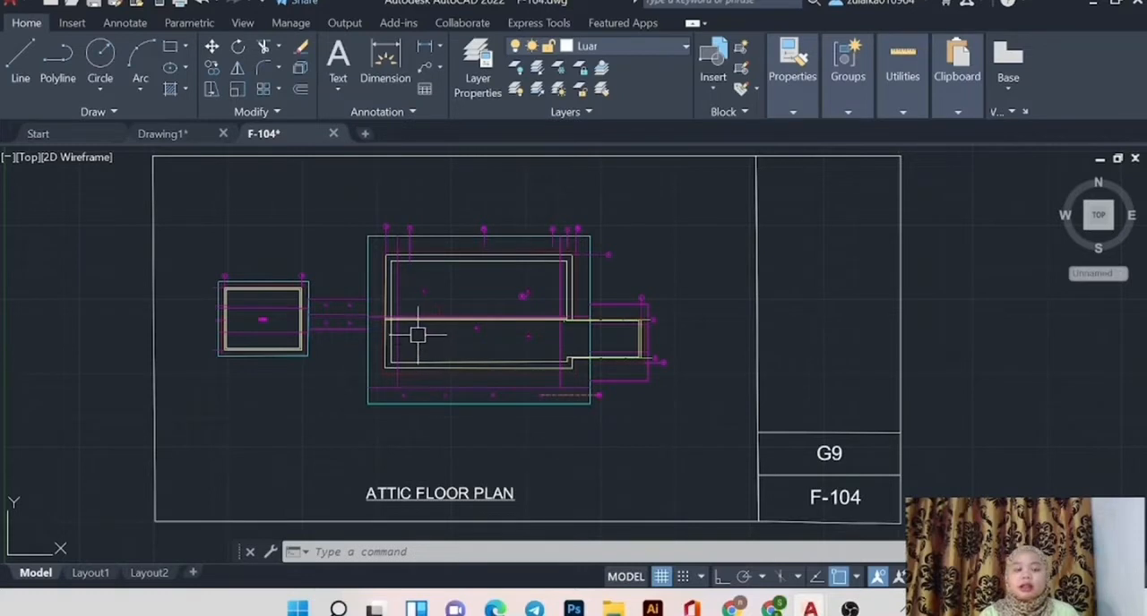
# Examine the roof outline around grid bubbles 1 and 2 on the F-104 attic floor plan and review the drawing's layer list.
pyautogui.scroll(8, 222, 290)
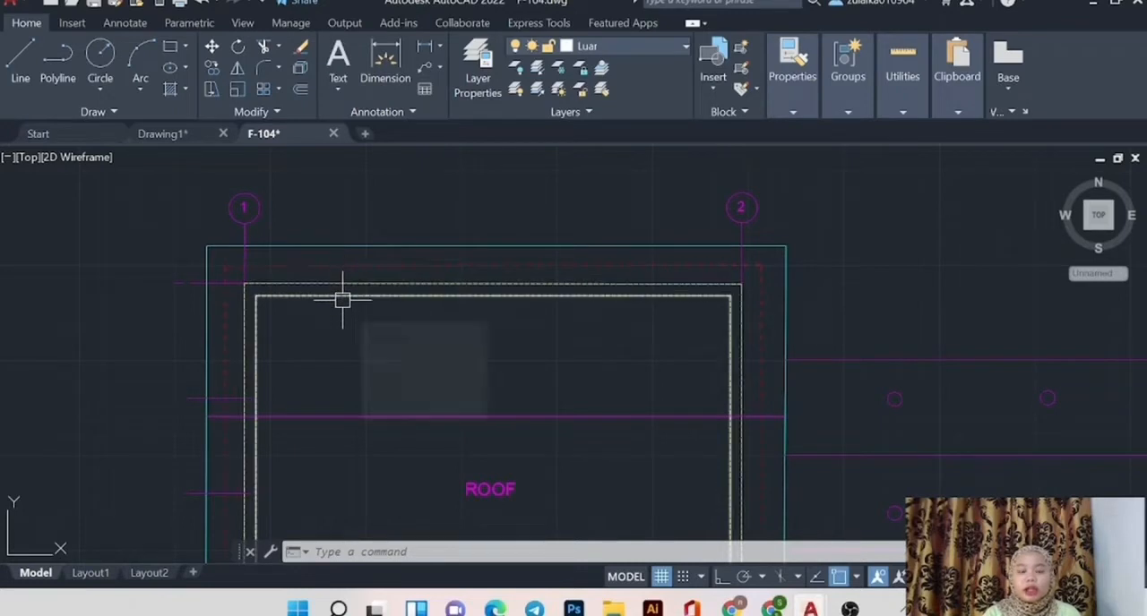
pyautogui.scroll(-2, 342, 302)
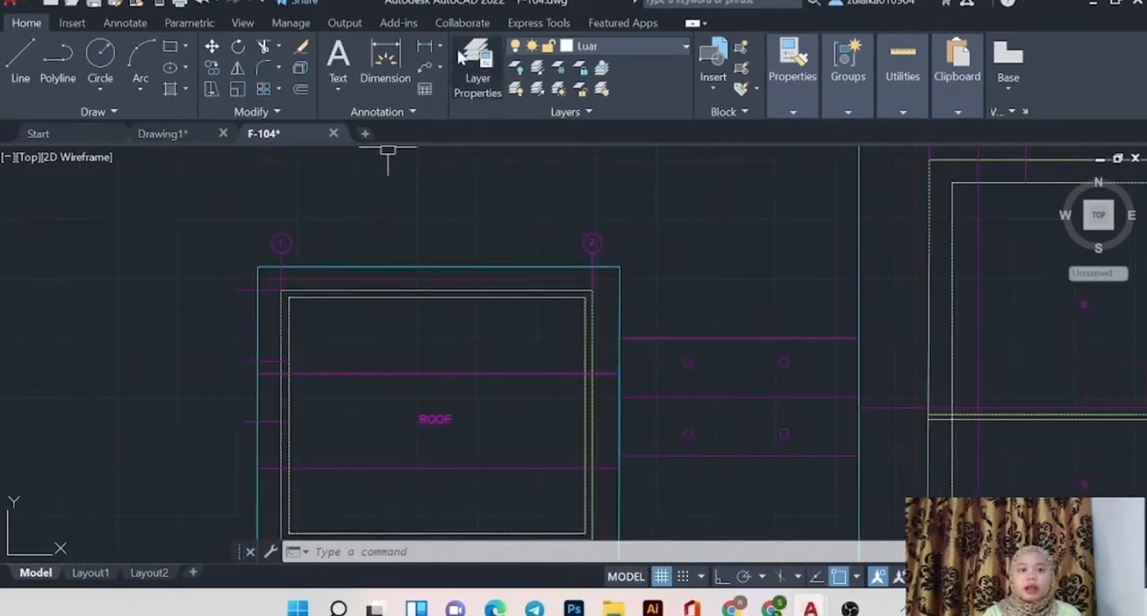
pyautogui.click(492, 92)
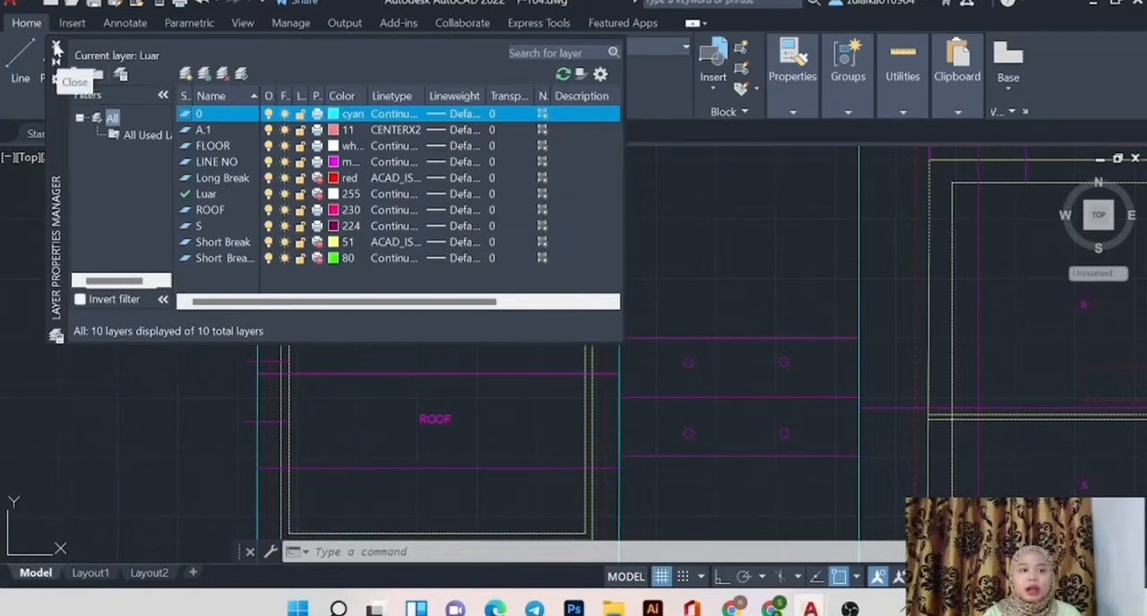
pyautogui.click(55, 48)
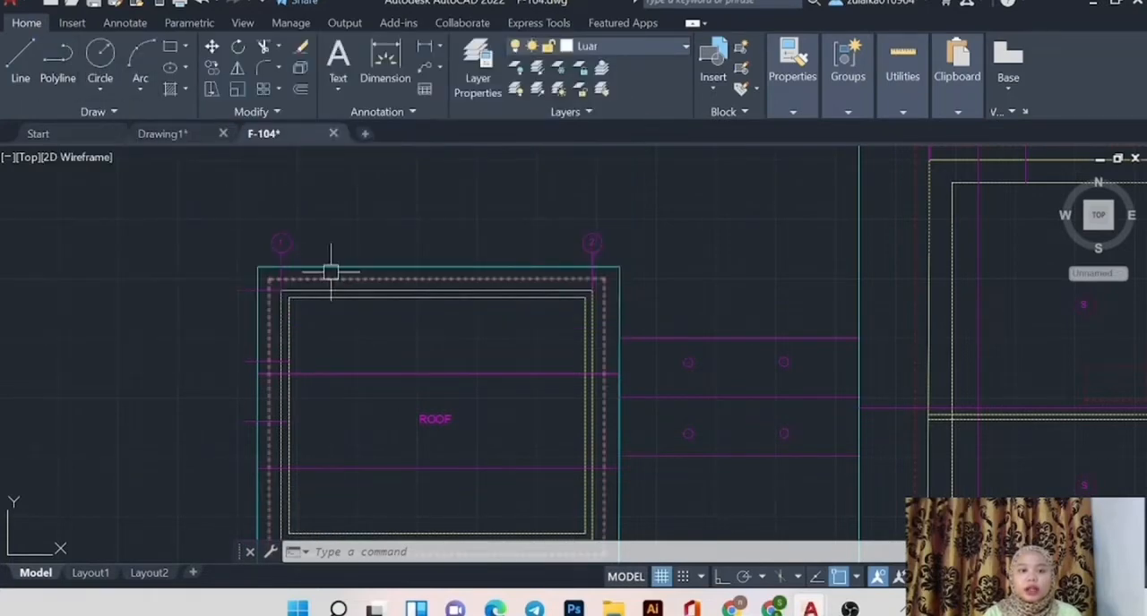
# Review the linetype assigned to layer 0 in the layer properties and accept Continuous.
pyautogui.click(477, 82)
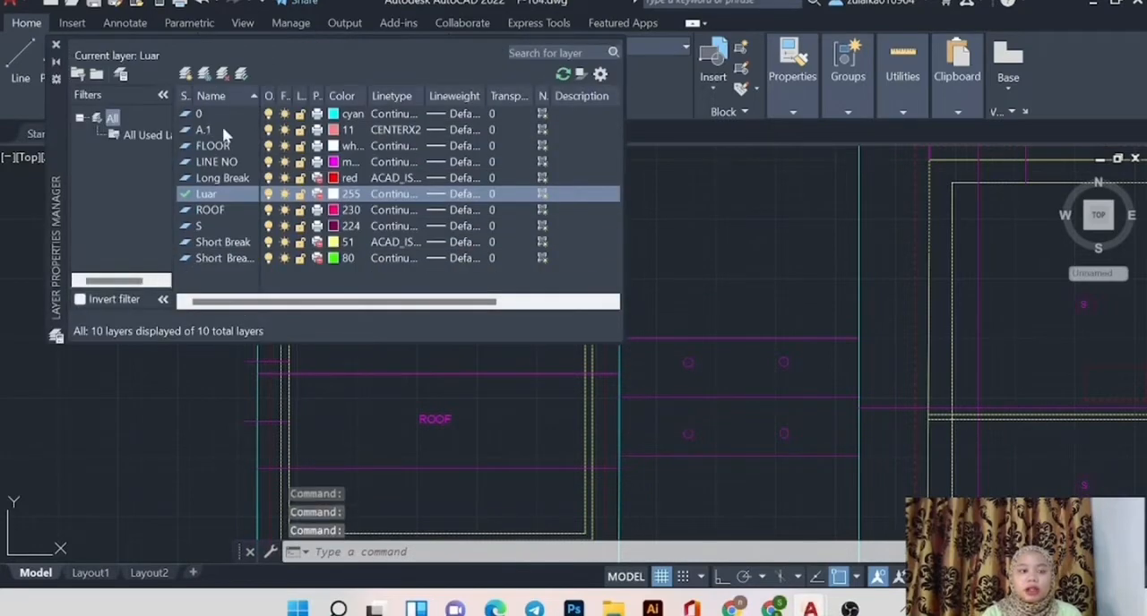
pyautogui.click(381, 117)
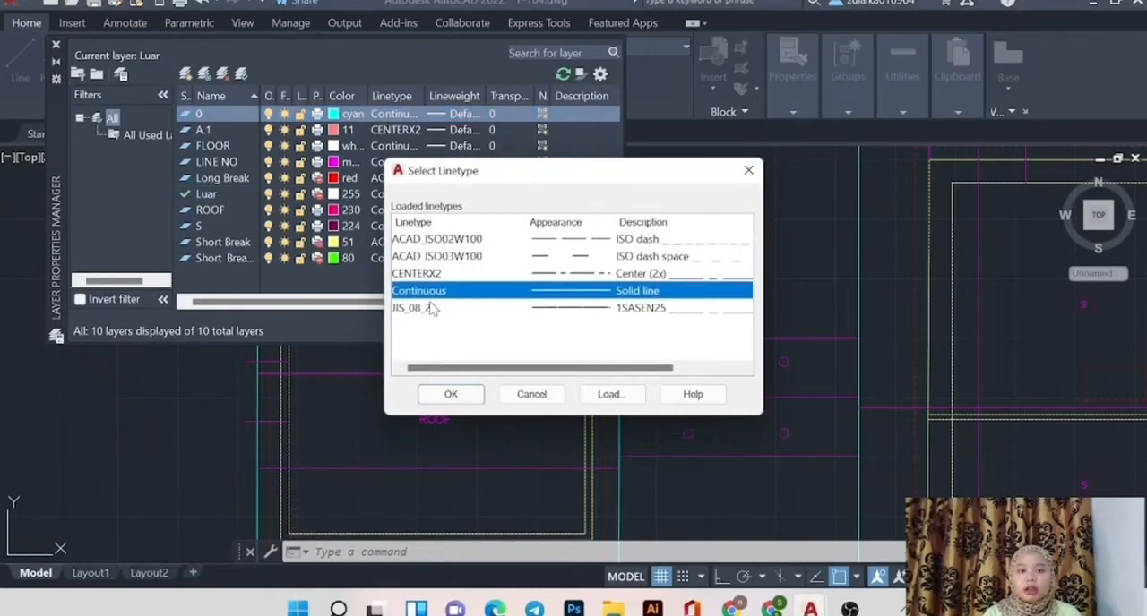
pyautogui.click(453, 395)
pyautogui.click(450, 395)
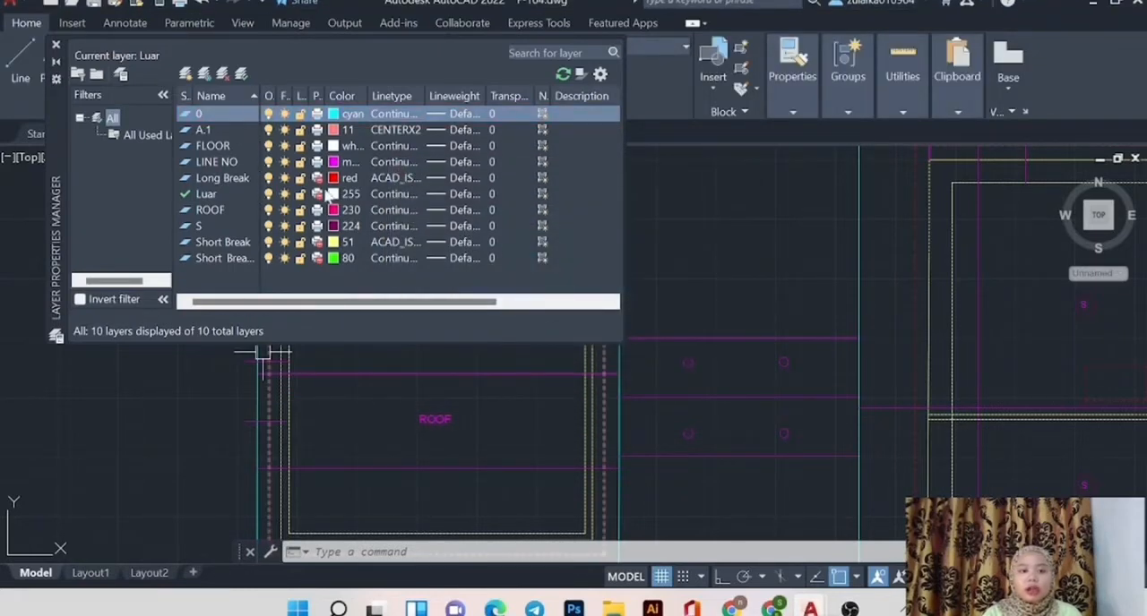
# Review the Long Break layer's linetype, accept ACAD_ISO03W100 and close the layer properties.
pyautogui.click(387, 178)
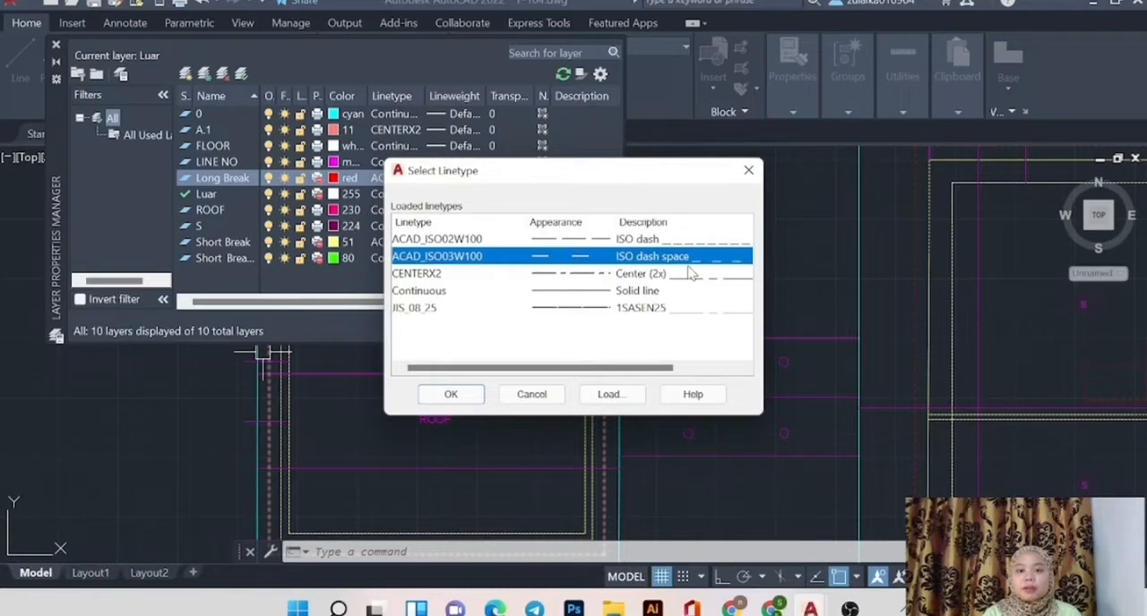
pyautogui.click(449, 395)
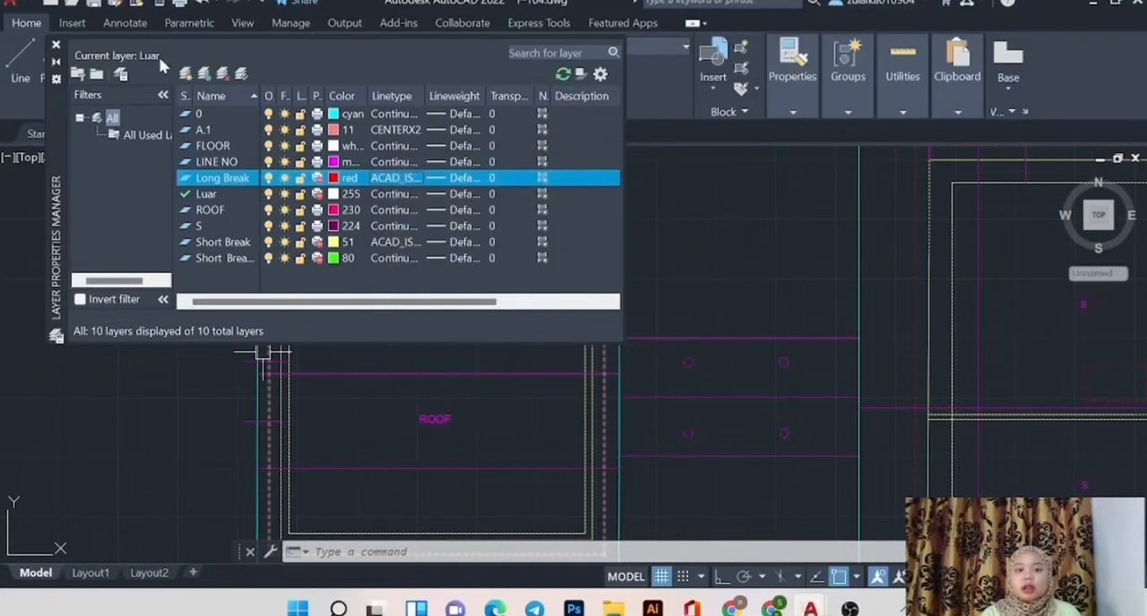
pyautogui.click(55, 44)
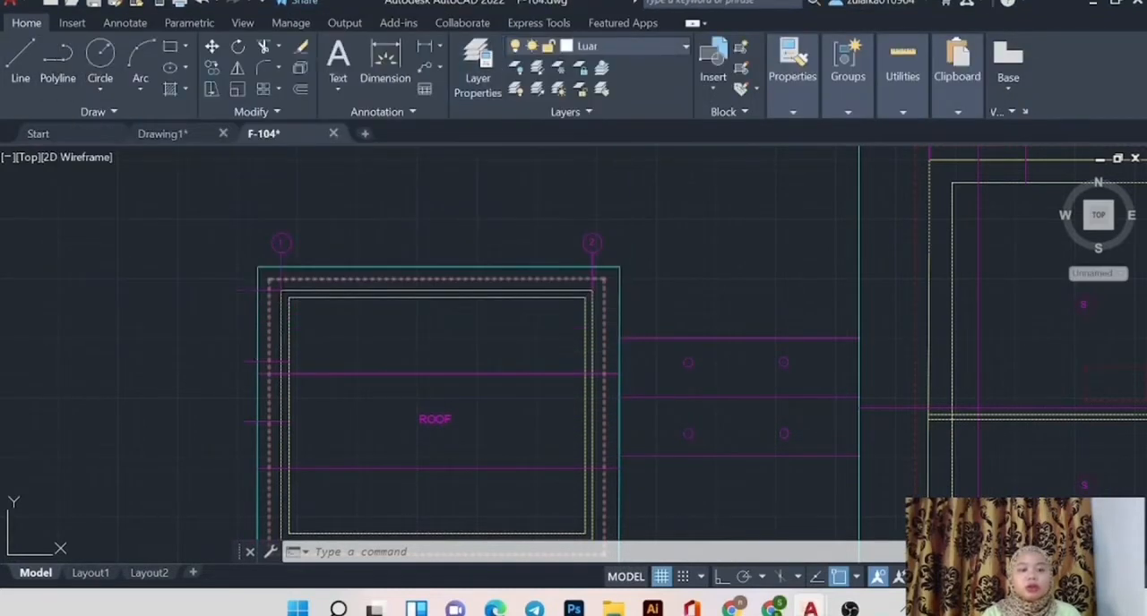
# Draw a circle slightly larger than grid bubble 1 in the empty area just east of it, above the roof outline.
pyautogui.scroll(5, 286, 246)
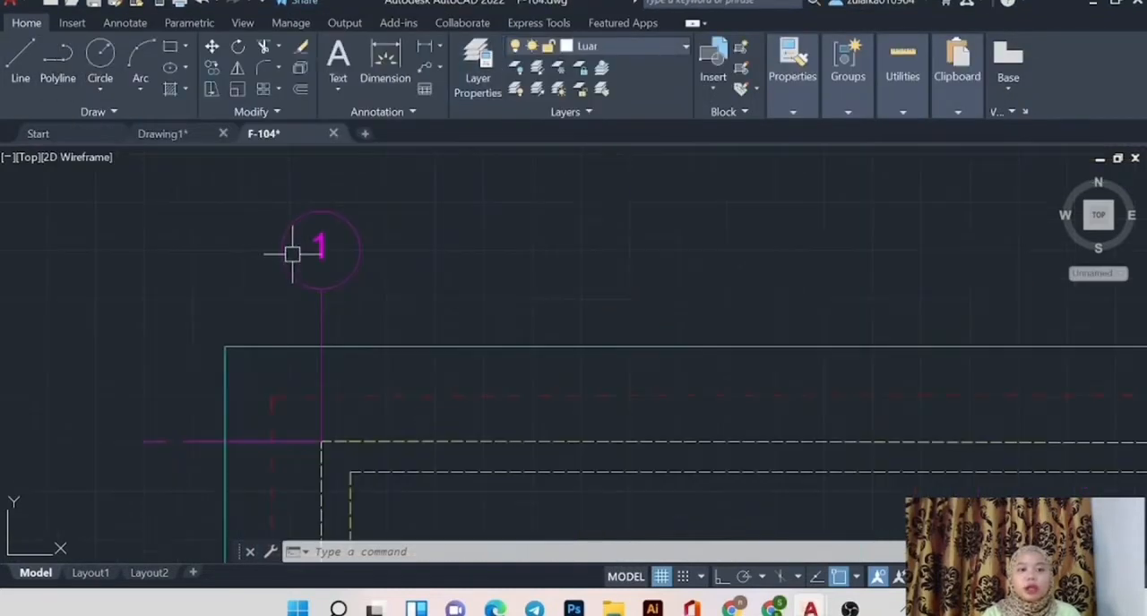
pyautogui.click(106, 87)
pyautogui.click(125, 114)
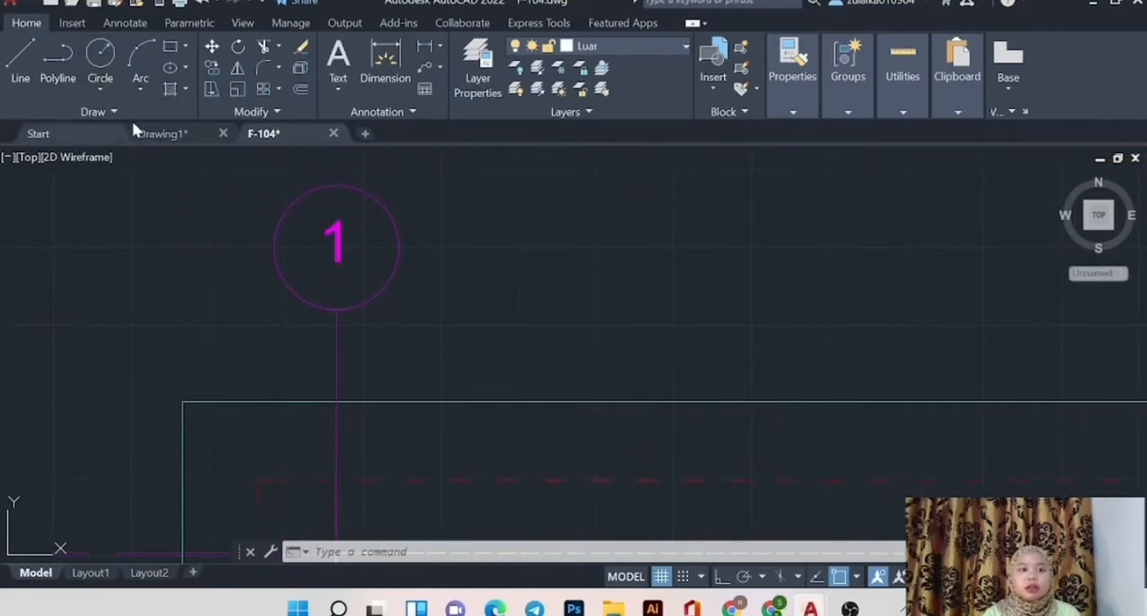
pyautogui.click(557, 235)
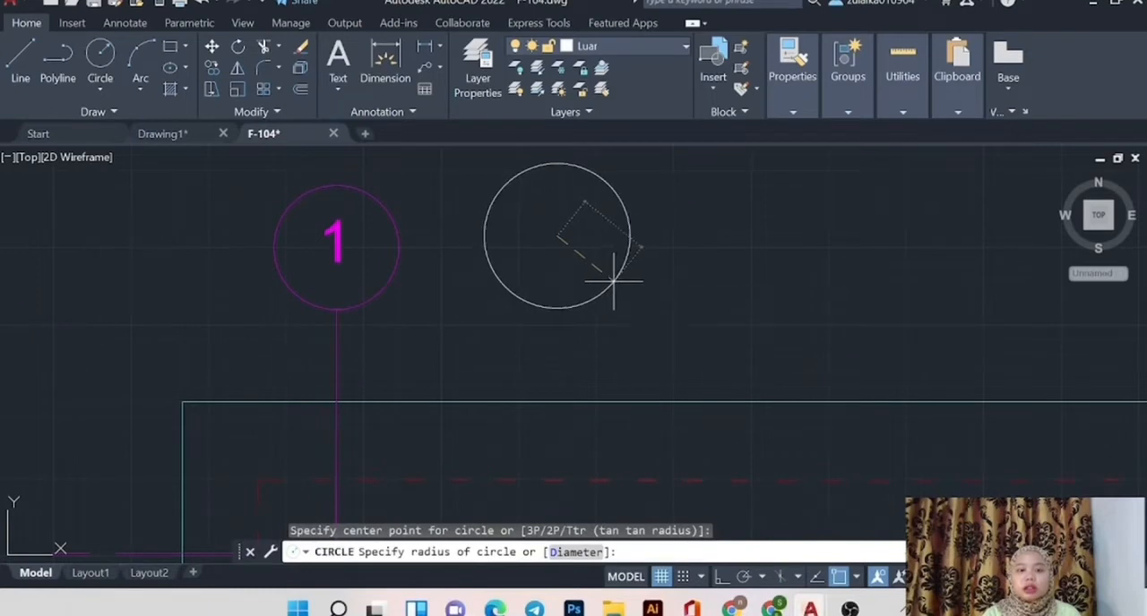
pyautogui.click(615, 276)
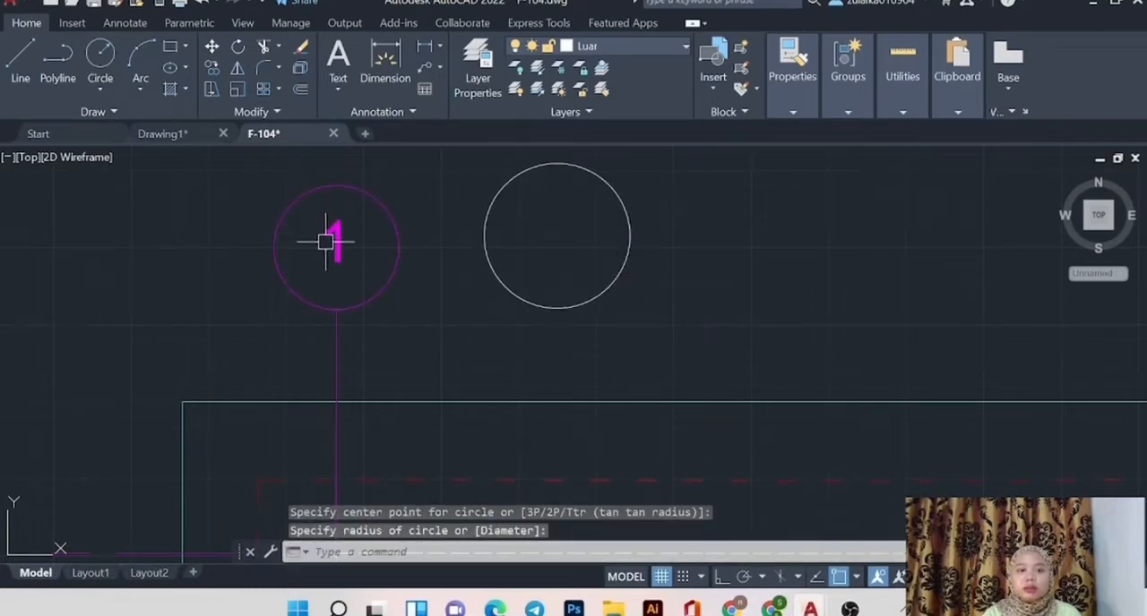
# Place the single-line text "1" inside the new circle with the default 2'-6" height and 0 rotation.
pyautogui.click(338, 87)
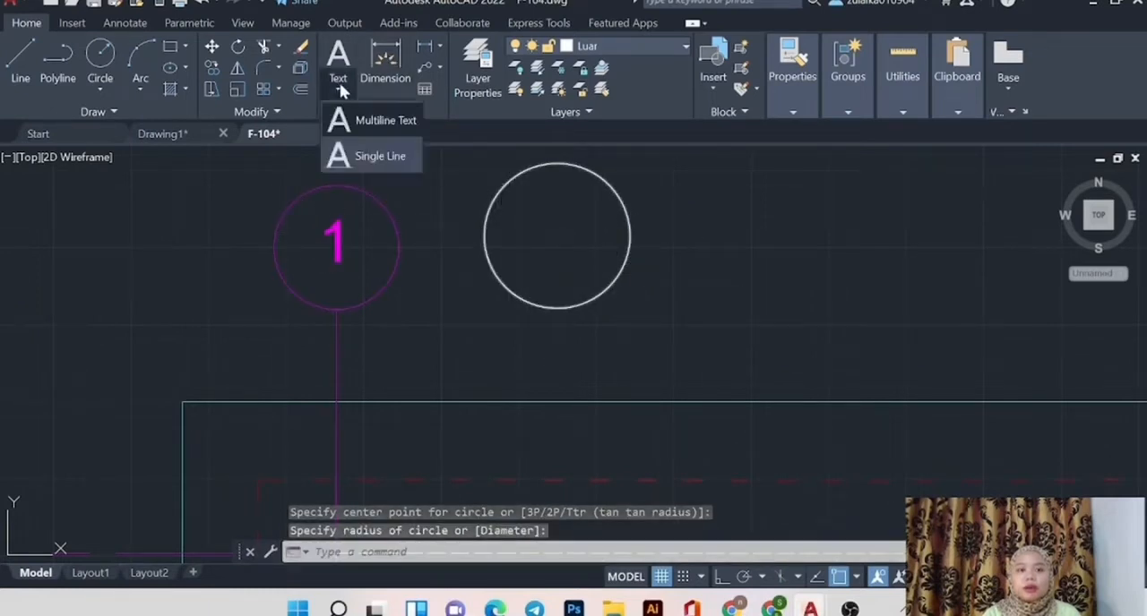
pyautogui.click(343, 158)
pyautogui.click(538, 248)
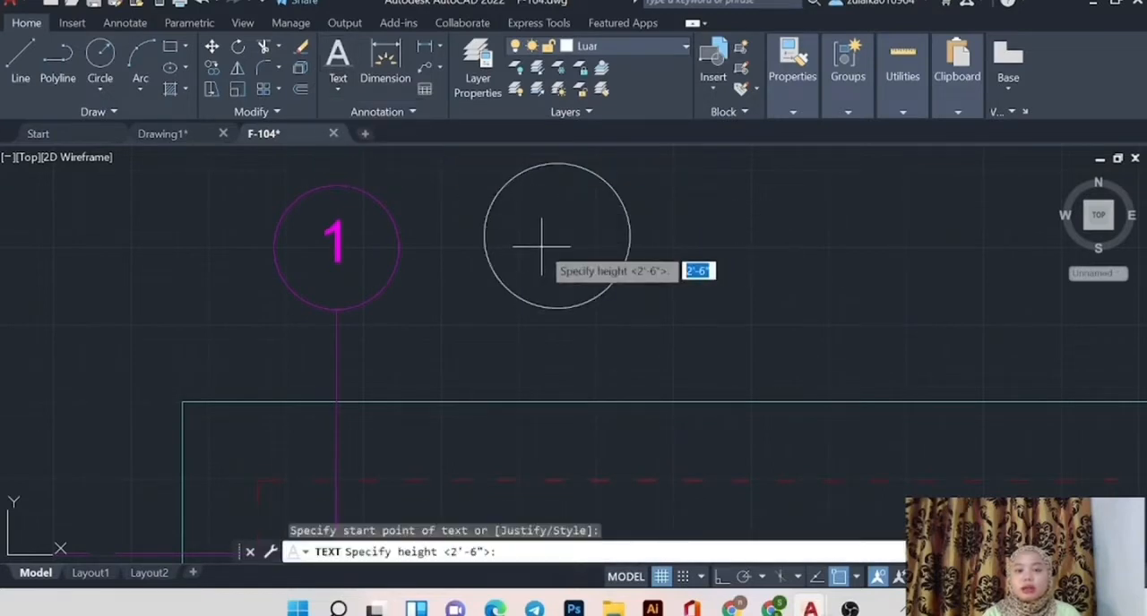
pyautogui.press('Return')
pyautogui.press('Return')
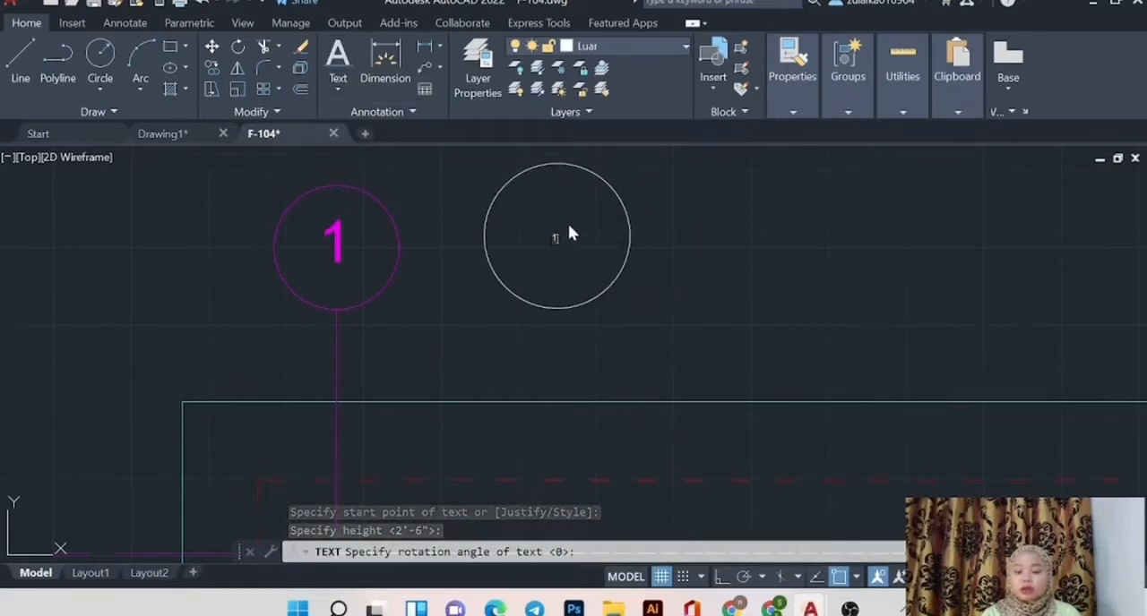
pyautogui.press('Return')
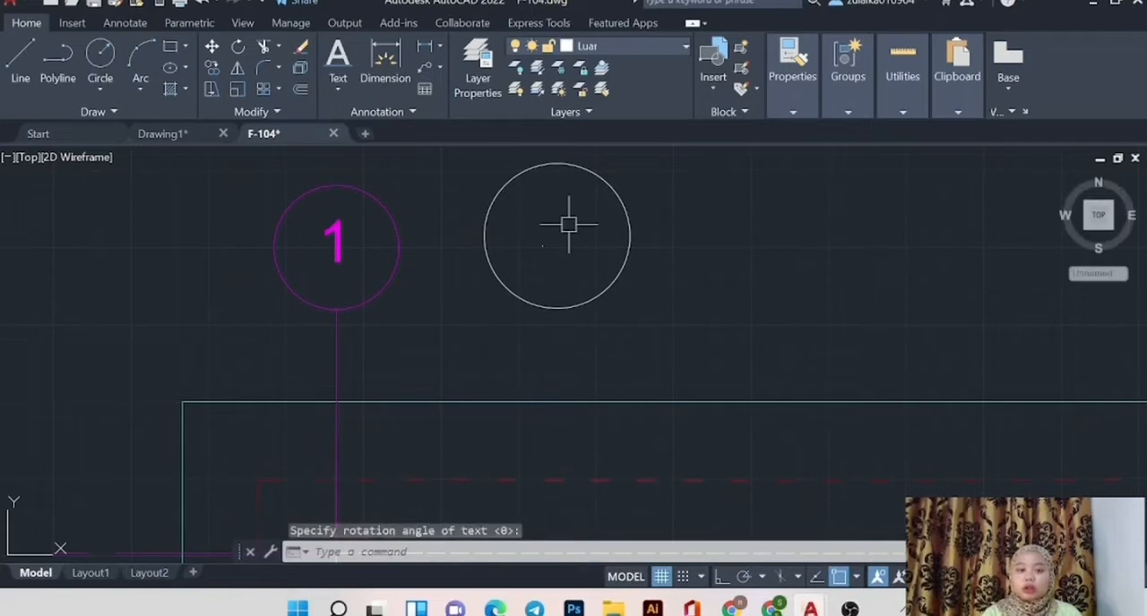
# Move the new text "1" slightly to the east by its insertion grip.
pyautogui.scroll(9, 537, 249)
pyautogui.scroll(5, 571, 218)
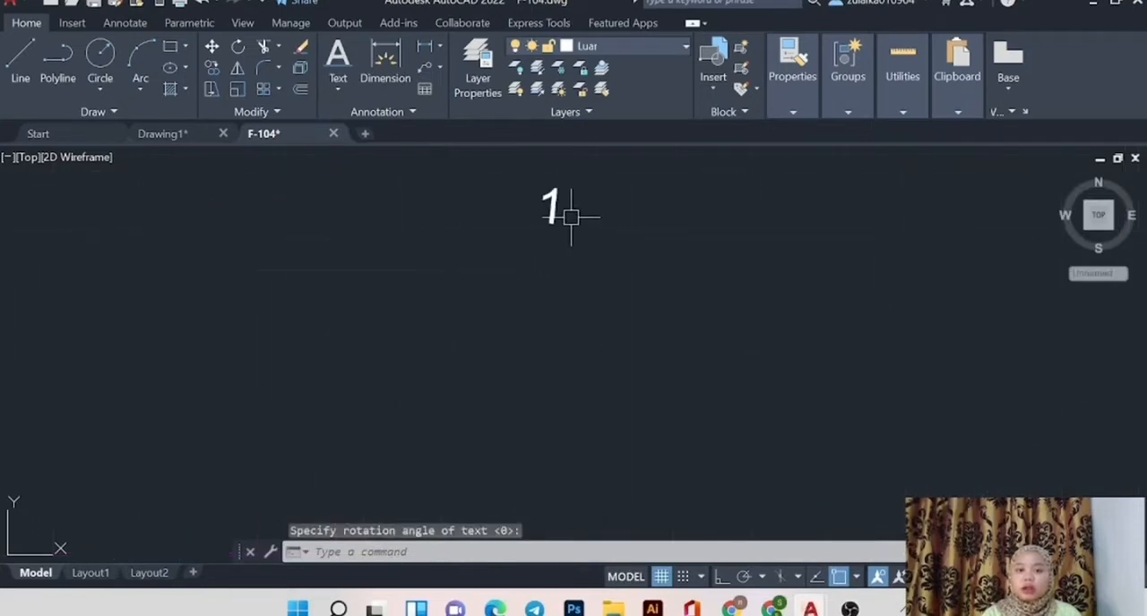
pyautogui.click(556, 204)
pyautogui.click(535, 221)
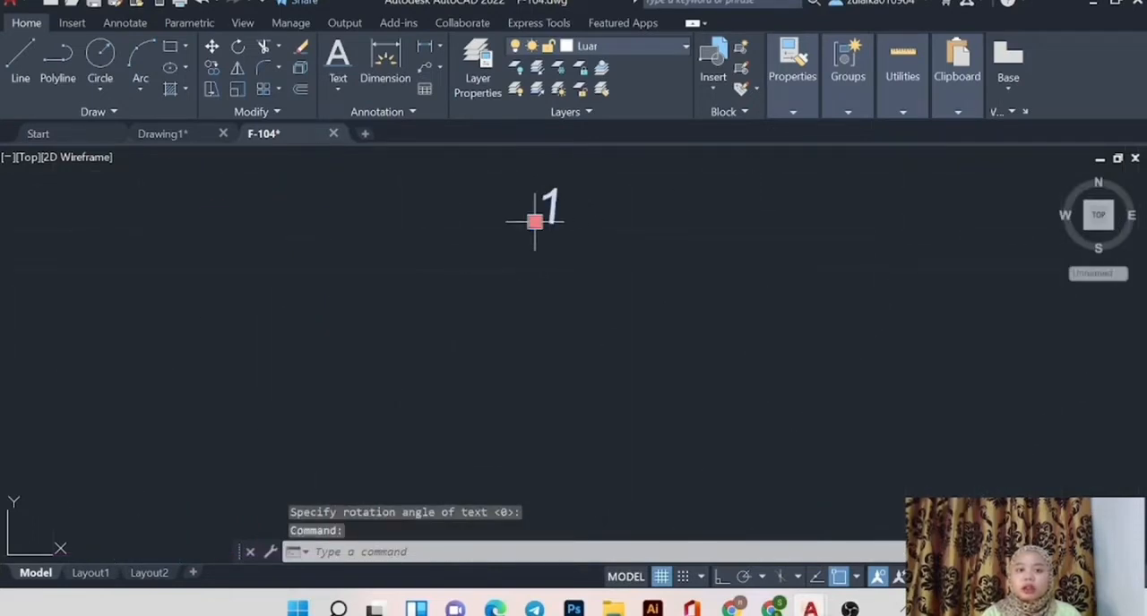
pyautogui.click(563, 226)
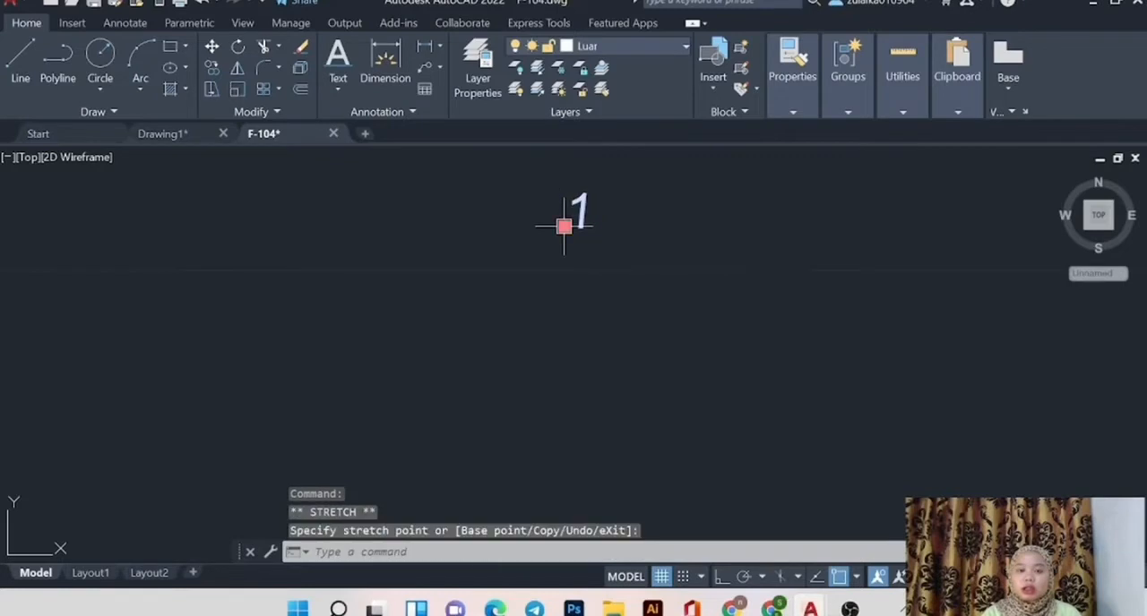
# Enlarge the new text "1" with Scale from a base point near its foot.
pyautogui.rightClick(563, 225)
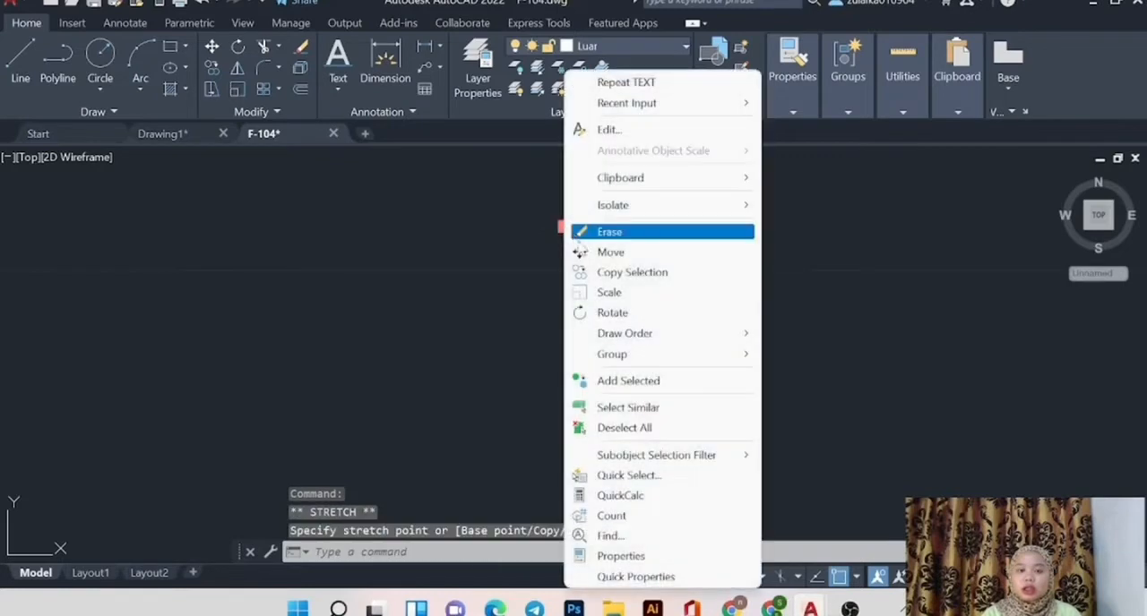
pyautogui.click(626, 292)
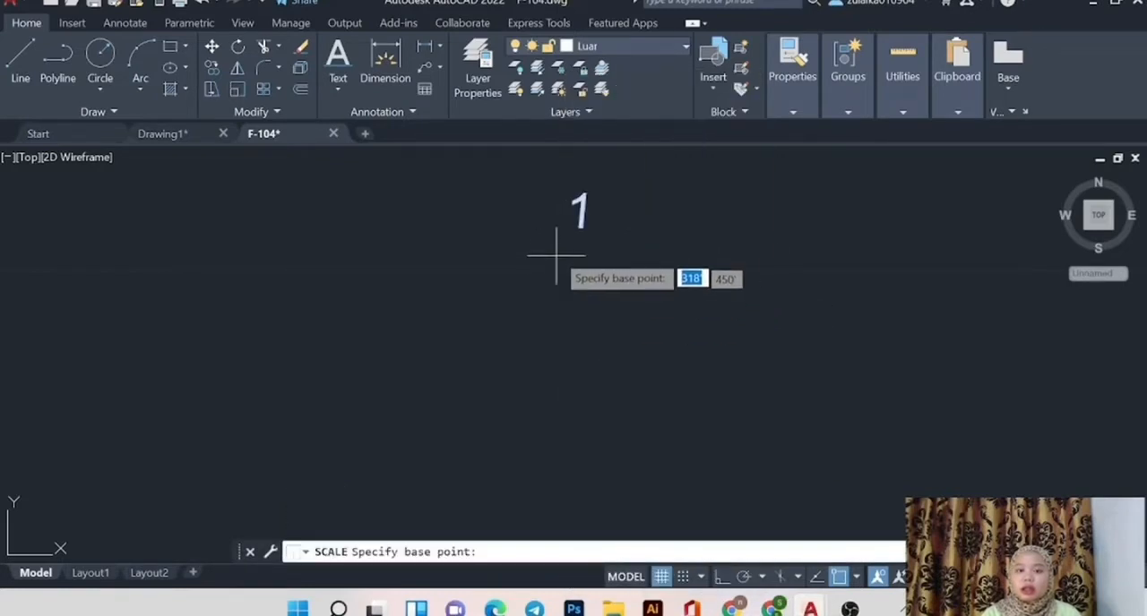
pyautogui.click(578, 224)
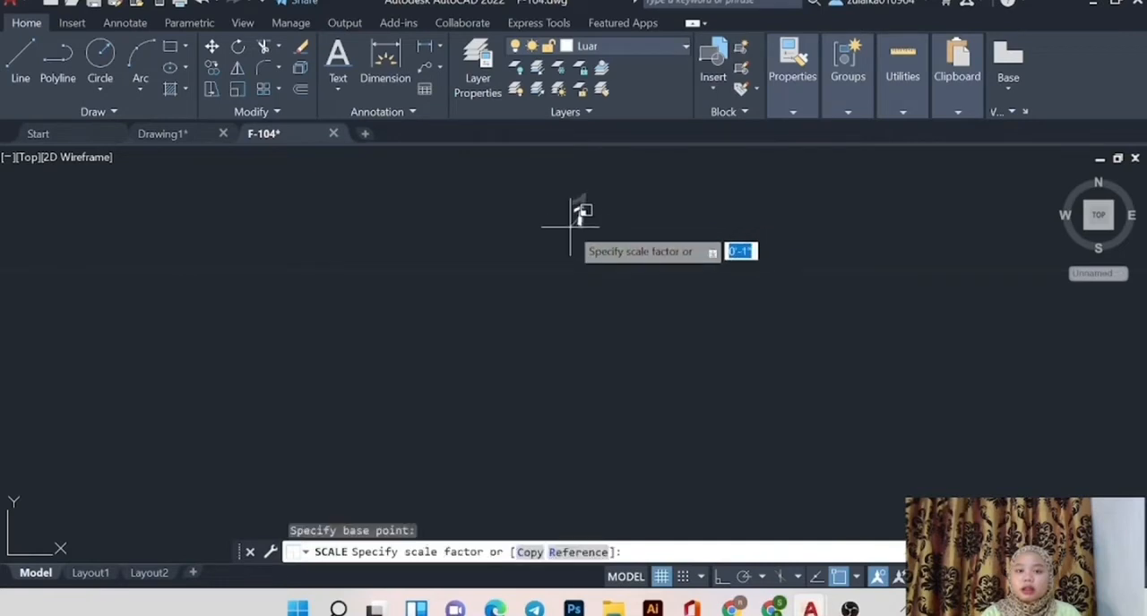
pyautogui.click(464, 446)
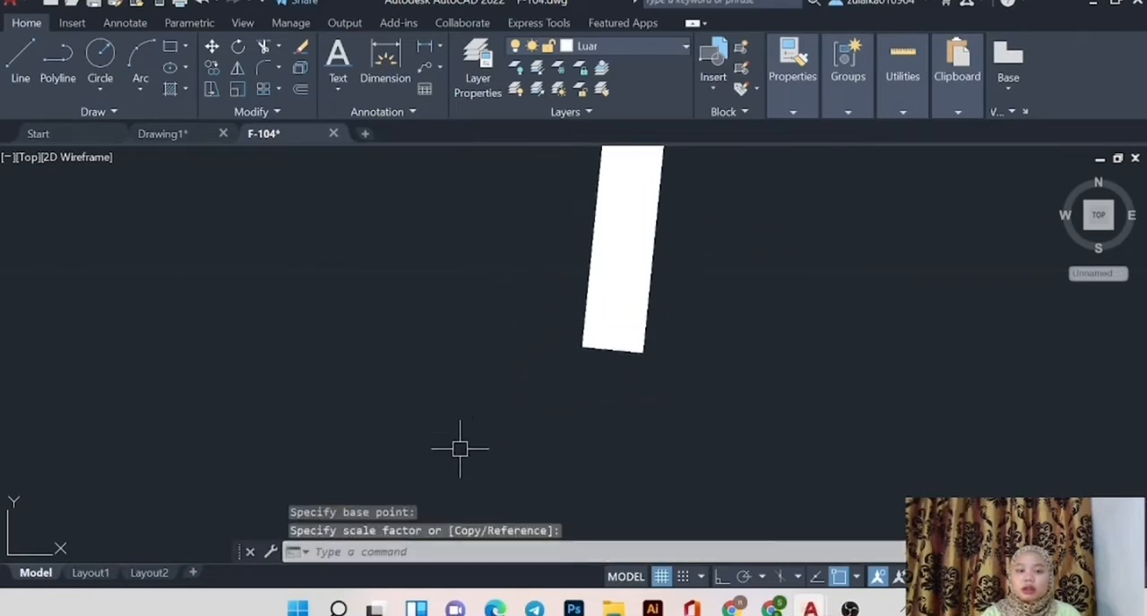
pyautogui.scroll(-5, 459, 448)
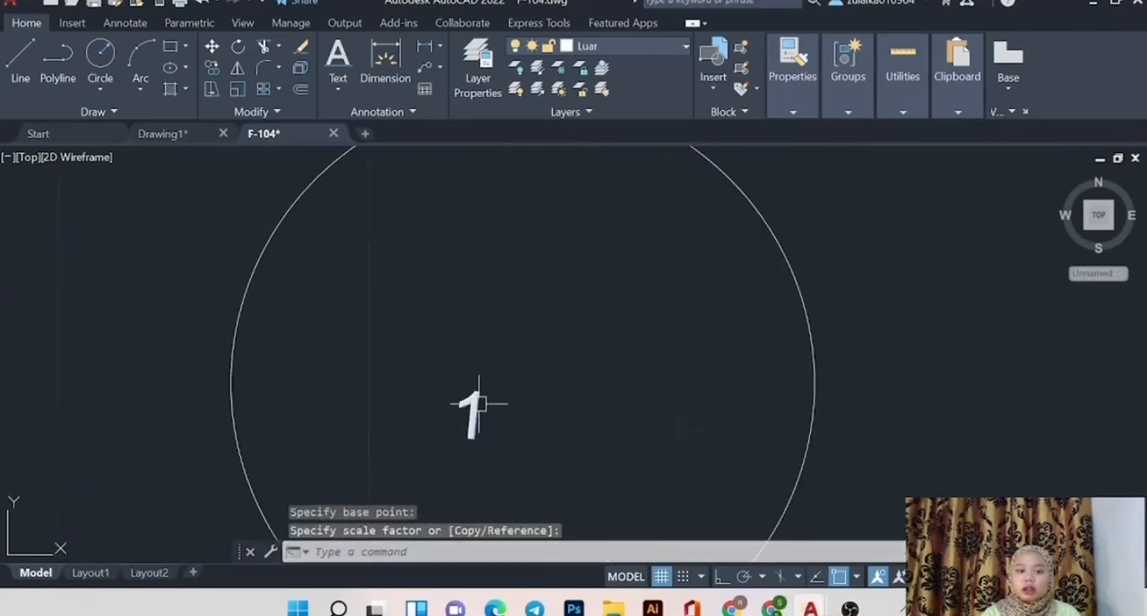
# Move the text "1" northeast toward the middle of the white circle by its insertion grip.
pyautogui.click(475, 407)
pyautogui.click(449, 436)
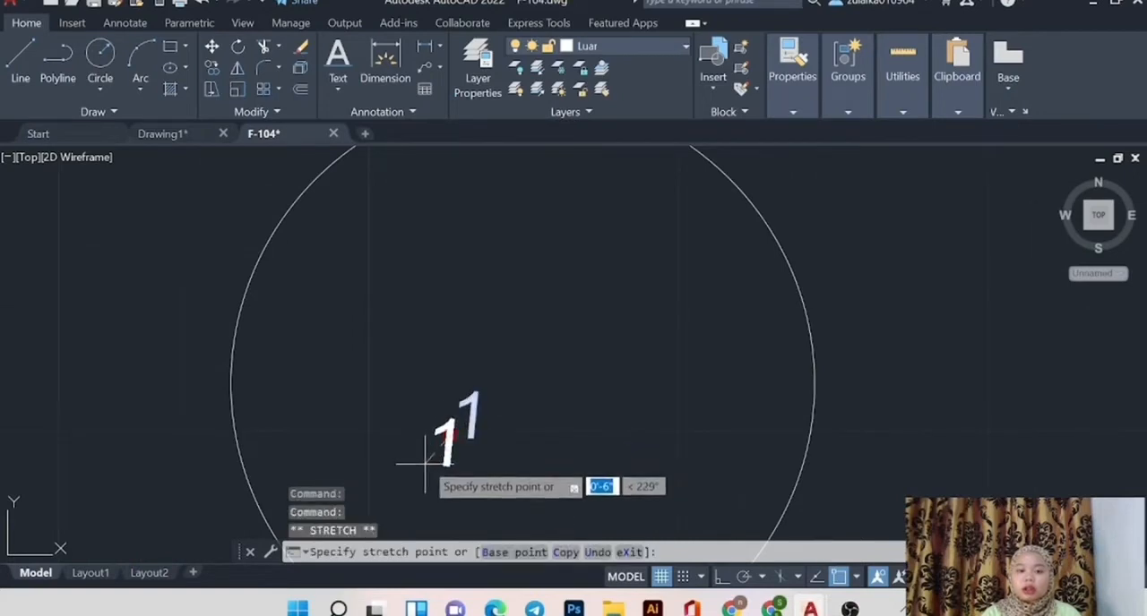
pyautogui.click(491, 354)
# Scale the text "1" up from a base point on the numeral to about half the white circle's height.
pyautogui.rightClick(491, 354)
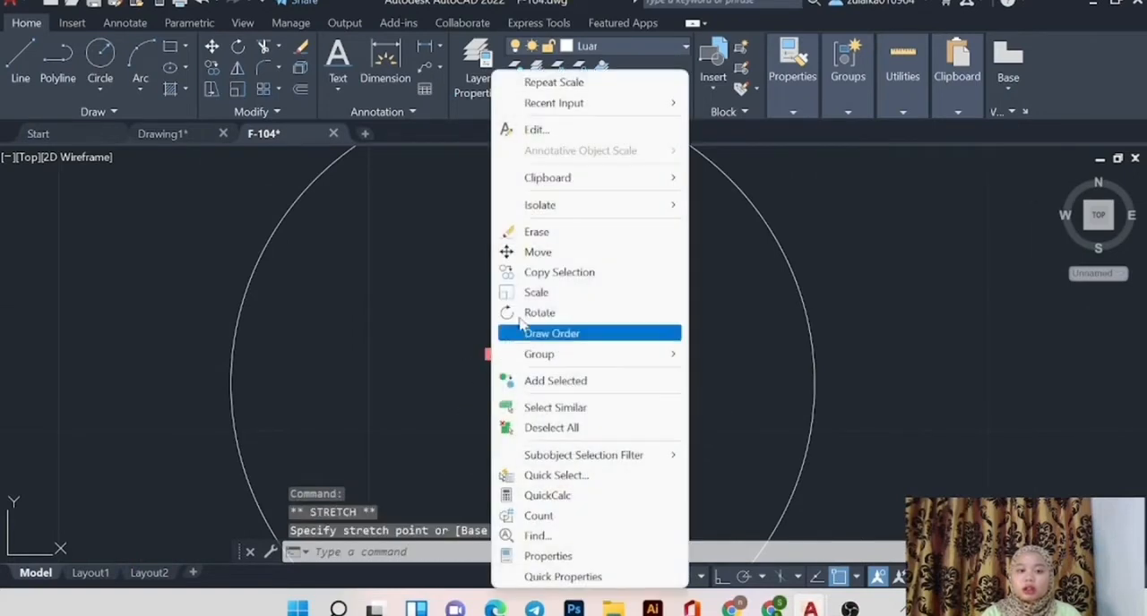
pyautogui.click(560, 294)
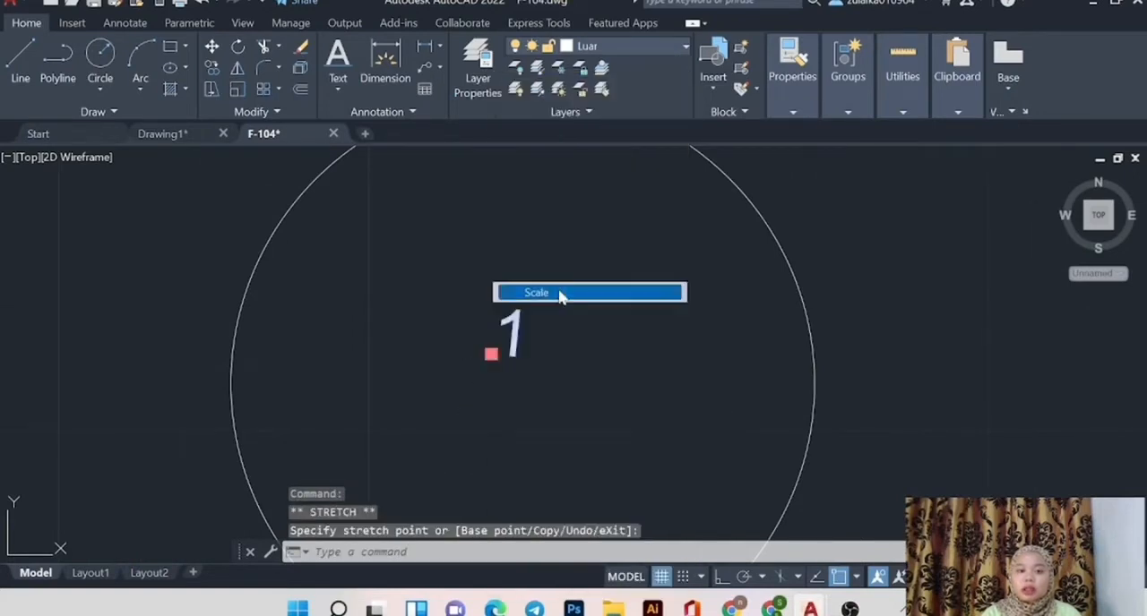
pyautogui.click(509, 343)
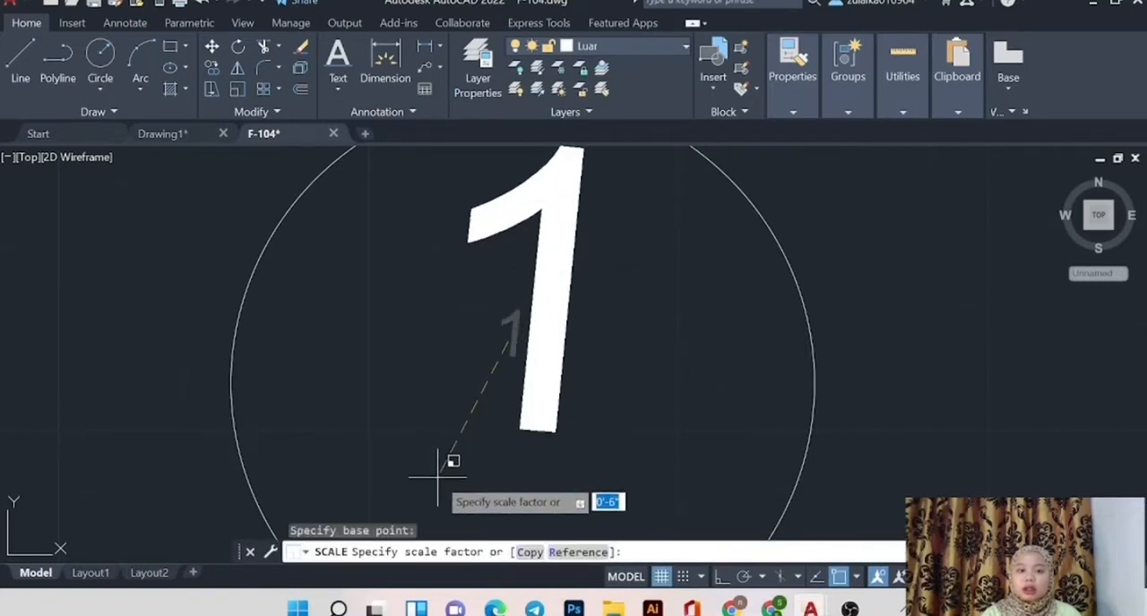
pyautogui.click(454, 448)
pyautogui.scroll(-6, 476, 391)
# Rotate the slanted text "1" slightly counterclockwise about a point on its stem so that it stands upright.
pyautogui.click(494, 386)
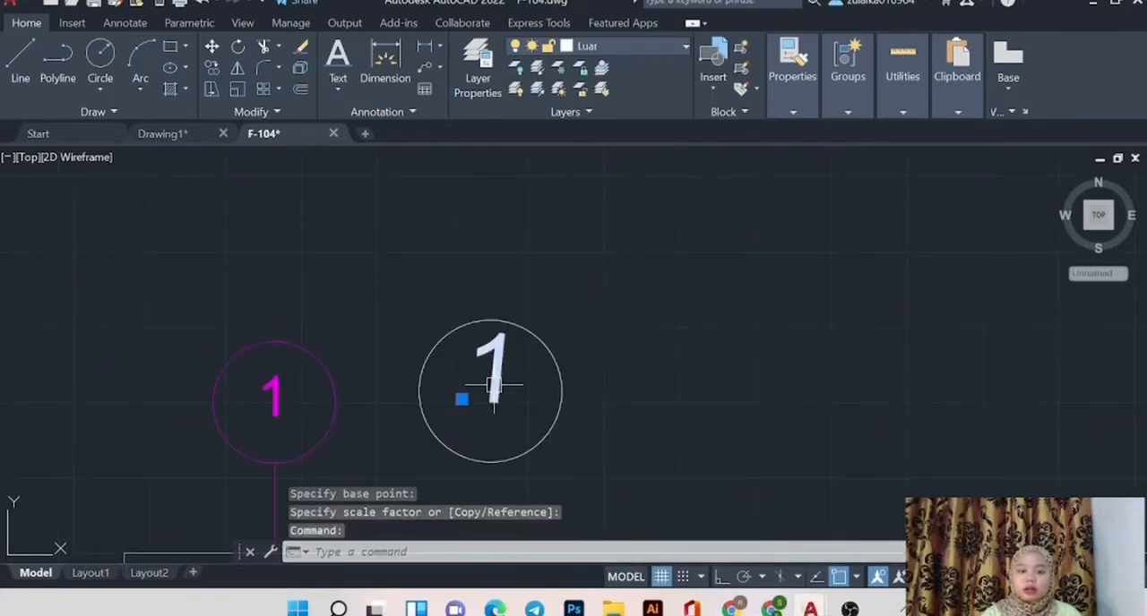
pyautogui.rightClick(494, 387)
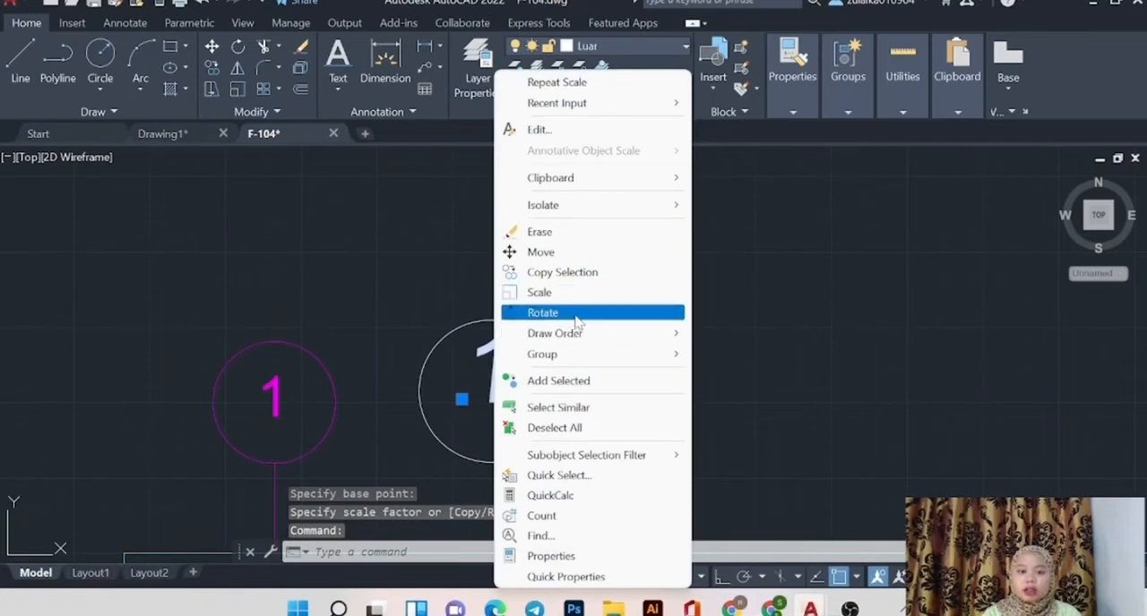
pyautogui.click(574, 315)
pyautogui.click(494, 381)
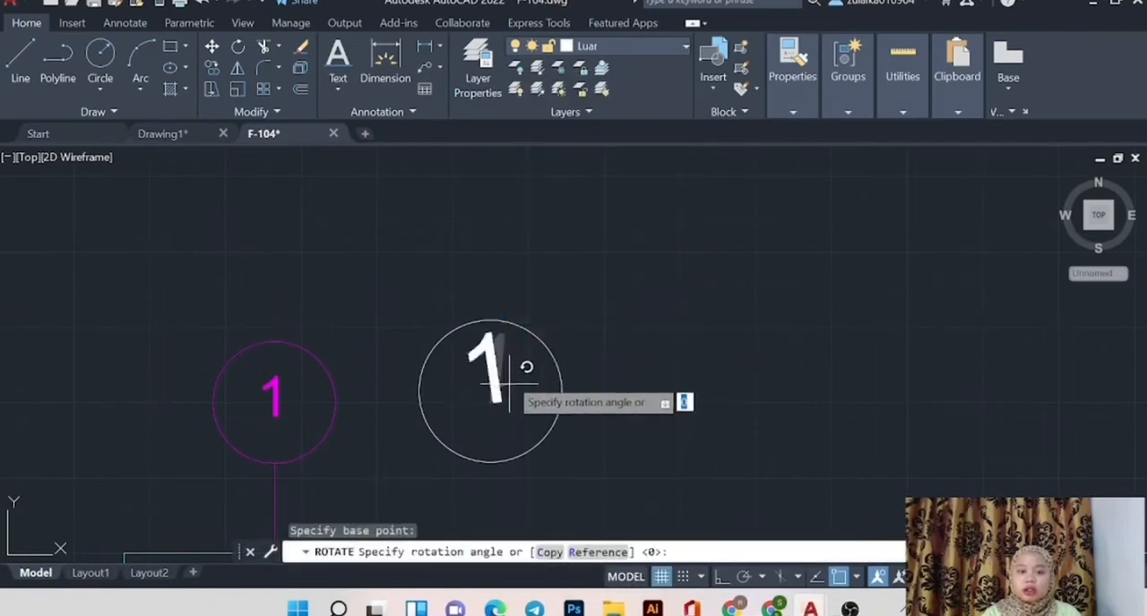
pyautogui.click(511, 385)
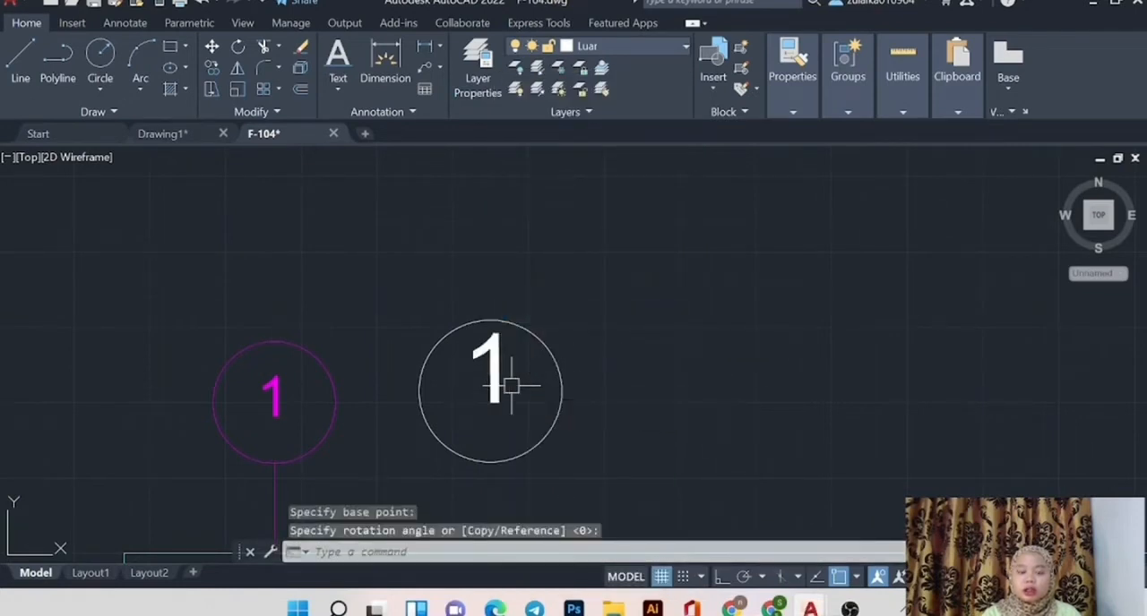
# Move the text "1" down to the centre of the white circle.
pyautogui.doubleClick(491, 387)
pyautogui.moveTo(494, 375); pyautogui.dragTo(494, 405)
pyautogui.scroll(-3, 494, 367)
pyautogui.click(491, 373)
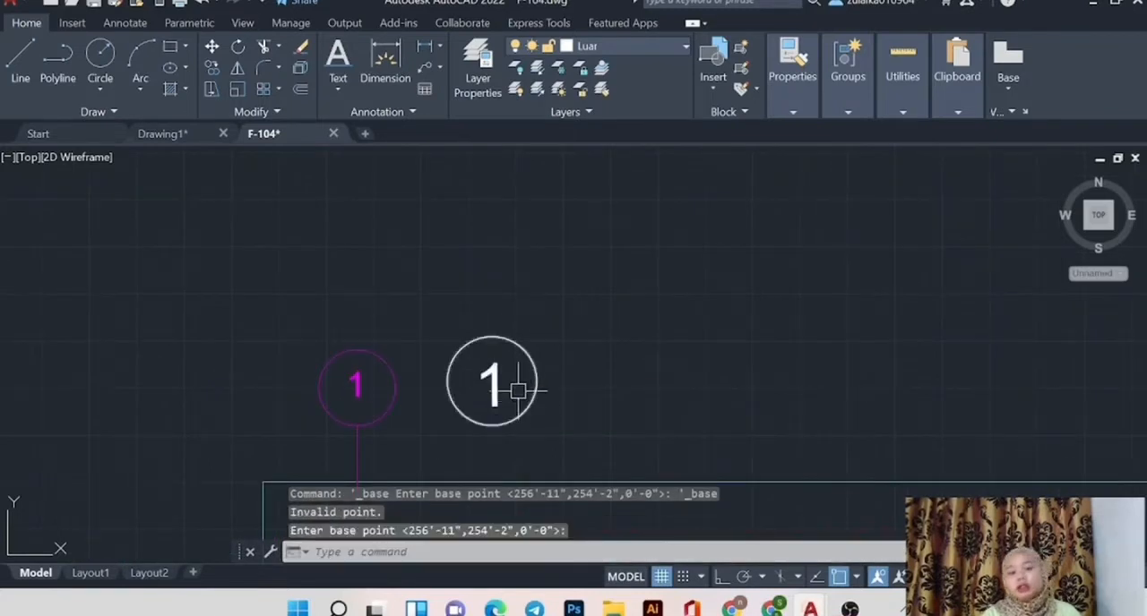
# Group the white text "1" with the circle and number of the original magenta grid bubble 1.
pyautogui.scroll(-3, 600, 354)
pyautogui.scroll(-3, 603, 422)
pyautogui.scroll(5, 632, 453)
pyautogui.click(532, 292)
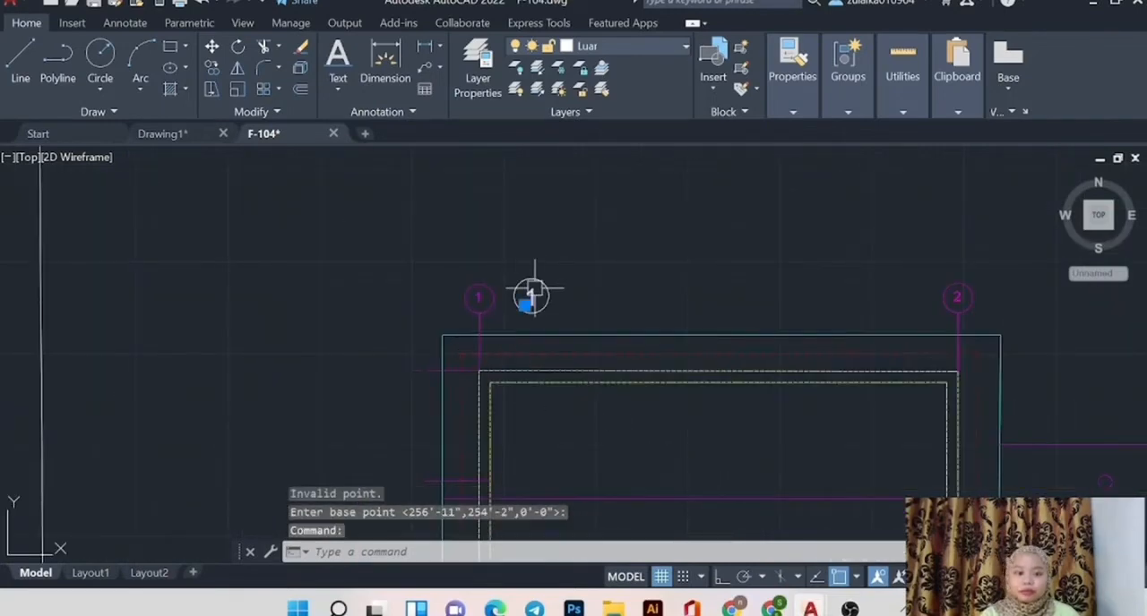
pyautogui.scroll(8, 534, 294)
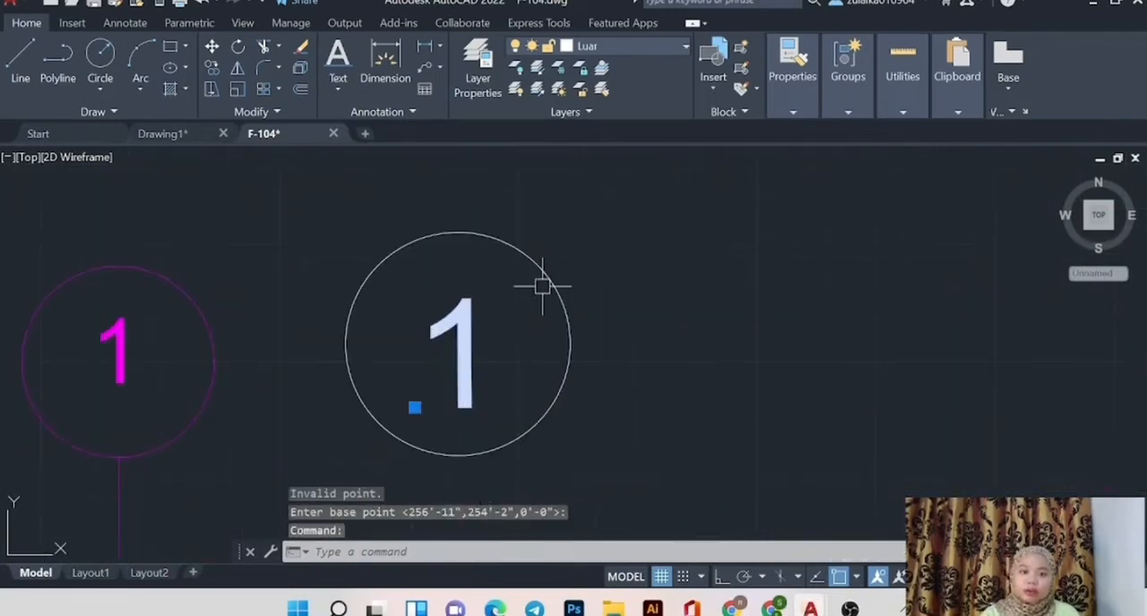
pyautogui.click(119, 265)
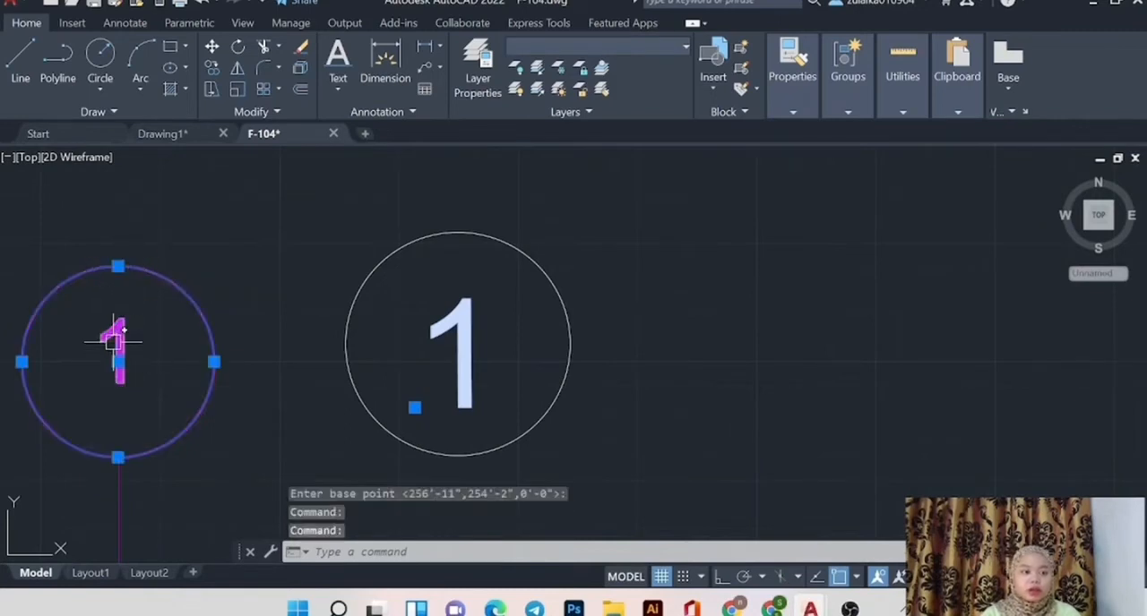
pyautogui.click(112, 340)
pyautogui.write('gr')
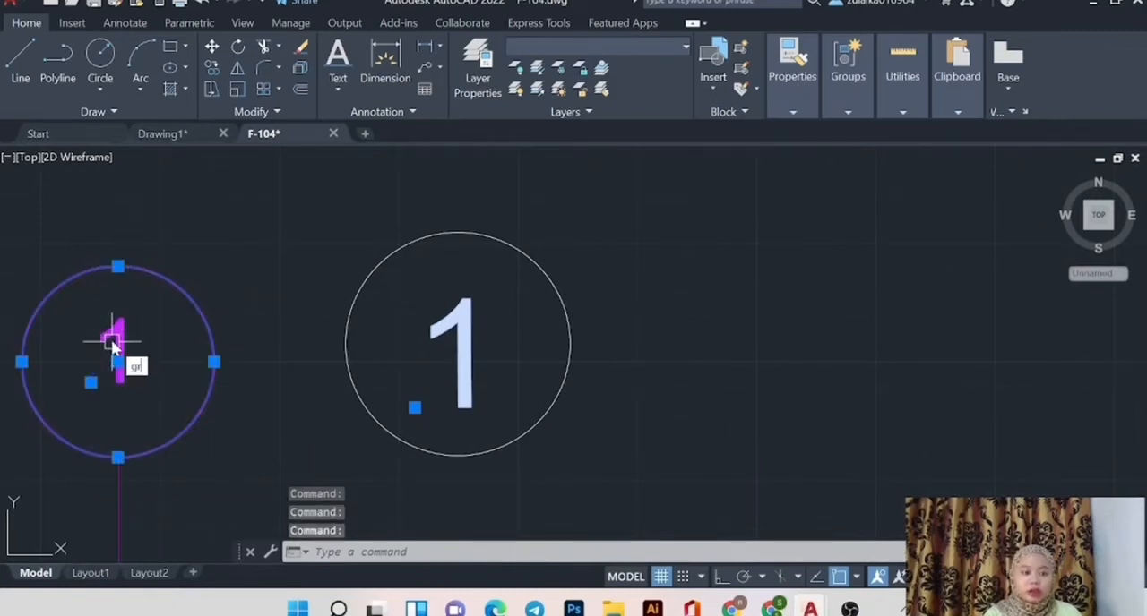
pyautogui.write('oup')
pyautogui.press('Return')
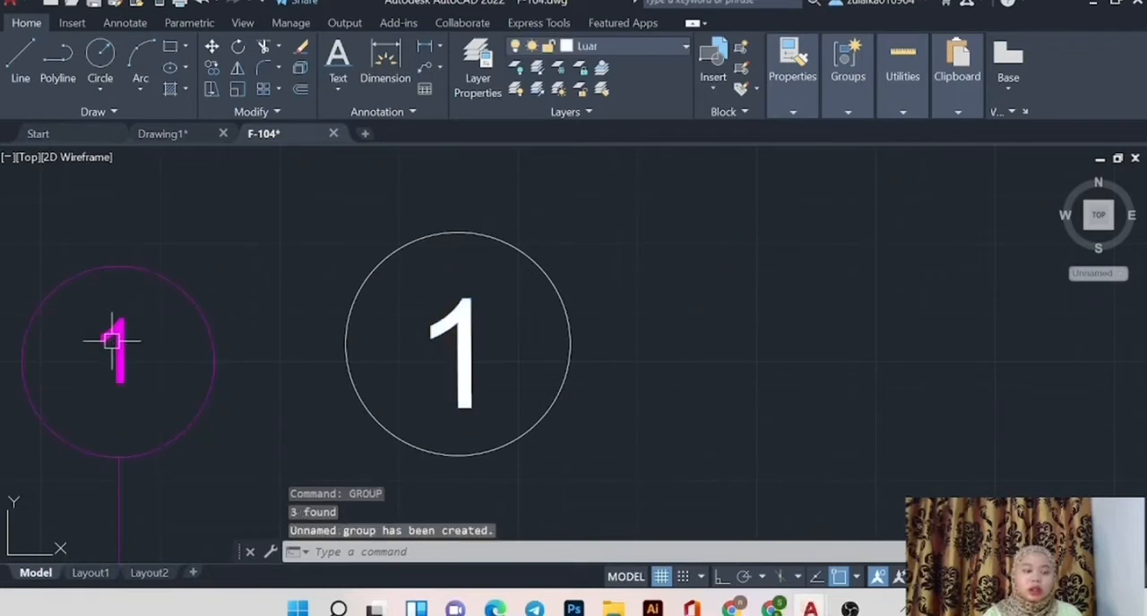
# Copy the group and paste it so that the magenta bubble overlaps the white circle.
pyautogui.click(120, 331)
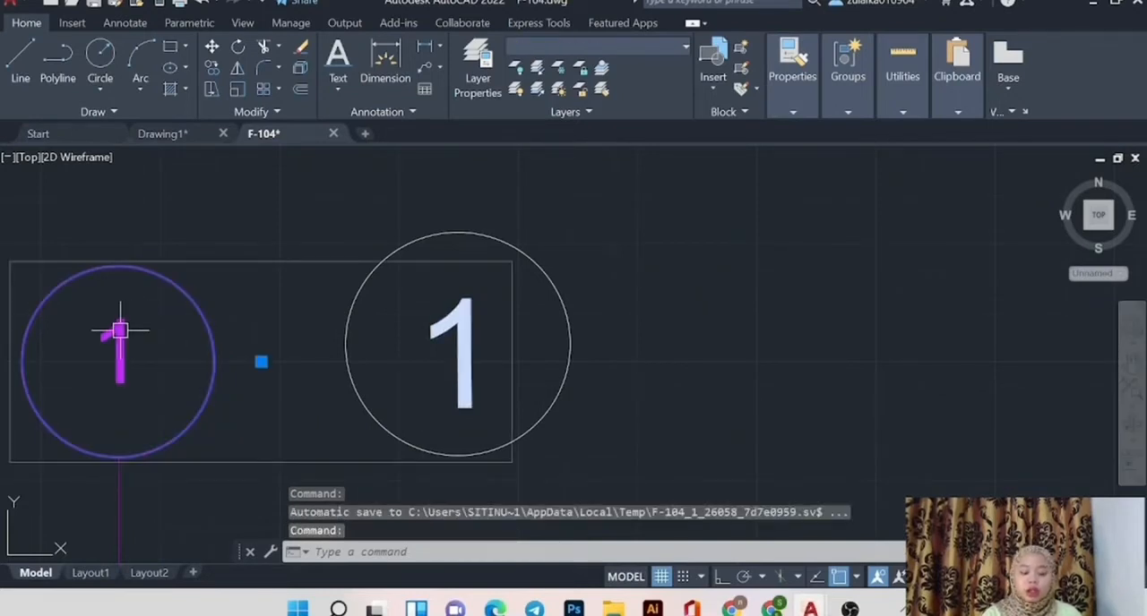
pyautogui.hotkey('ctrl', 'c')
pyautogui.hotkey('ctrl', 'v')
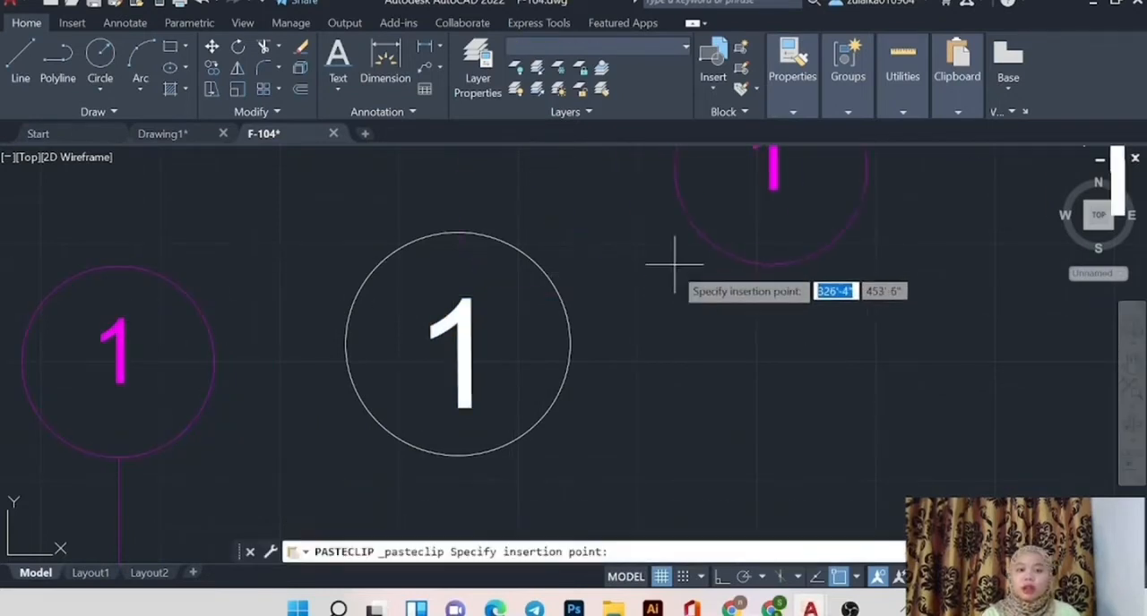
pyautogui.click(412, 409)
# Erase the pasted white "1" farthest east and the white circle around the first white "1".
pyautogui.click(851, 325)
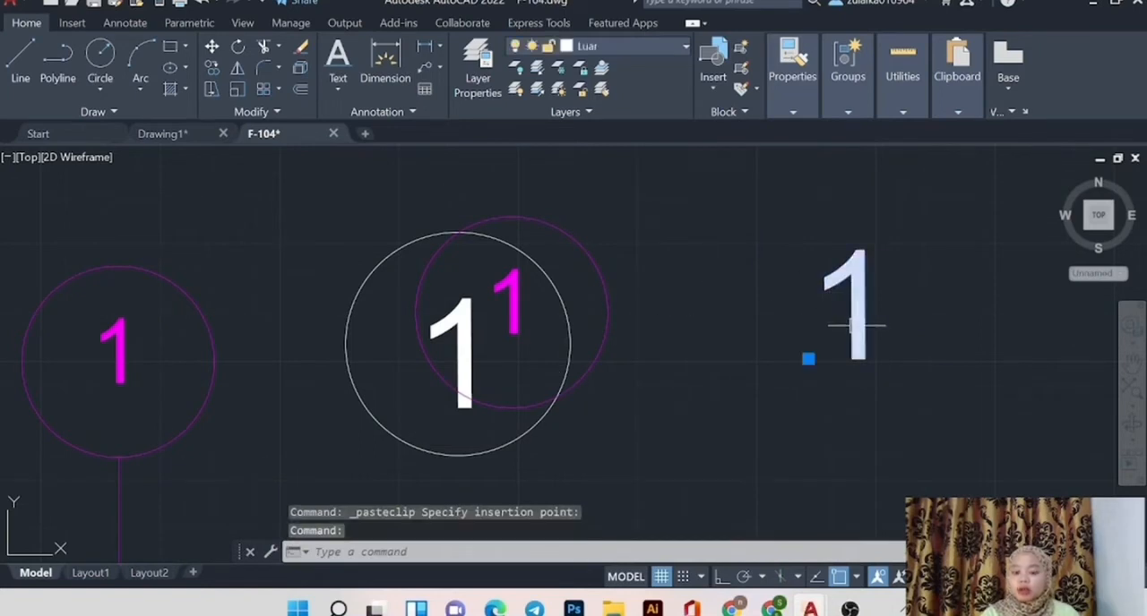
pyautogui.press('Delete')
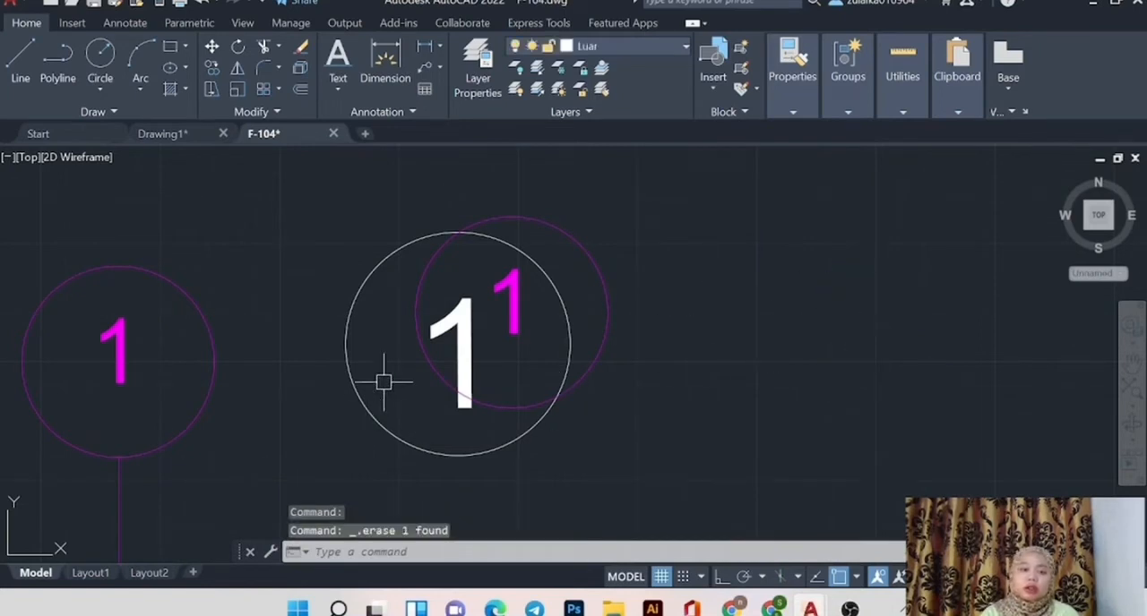
pyautogui.click(362, 287)
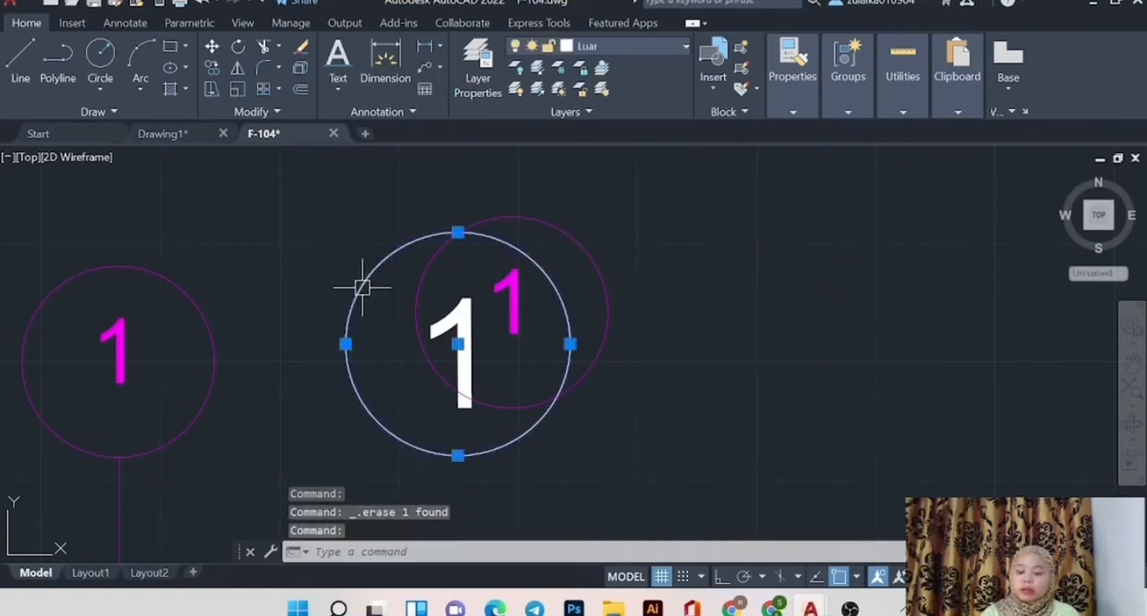
pyautogui.press('Delete')
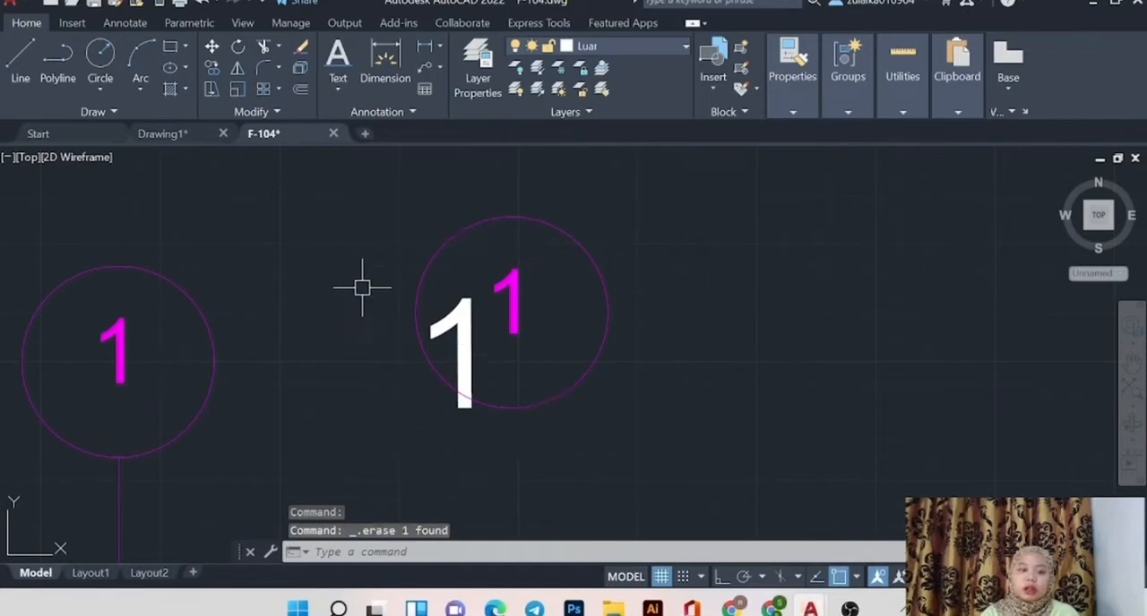
# Ungroup the white text "1" from the original grid bubble 1 and erase the white text.
pyautogui.click(461, 315)
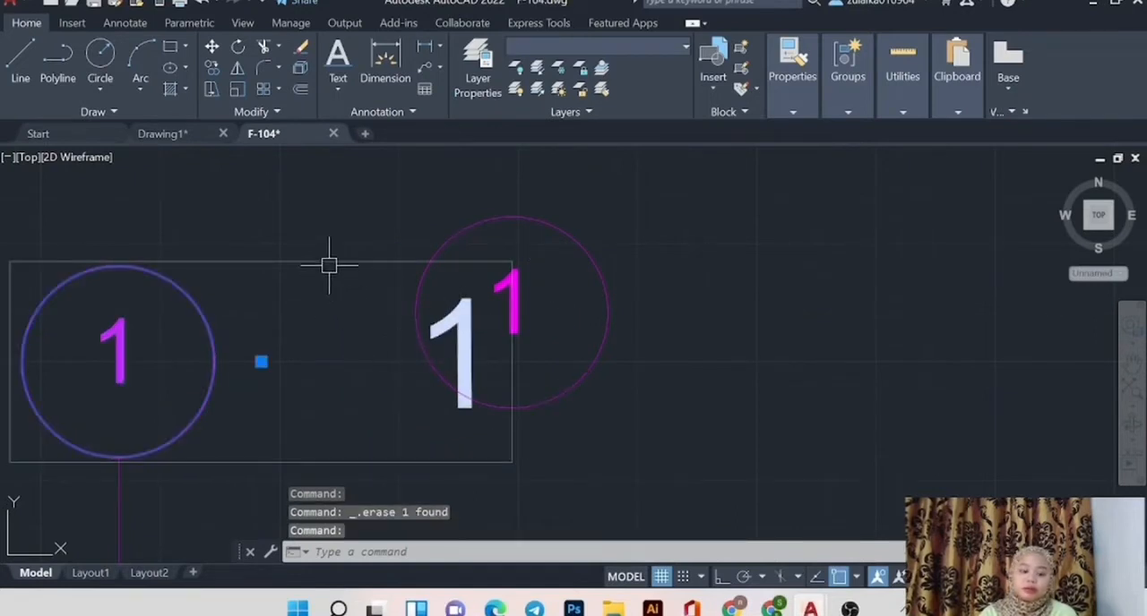
pyautogui.write('UN')
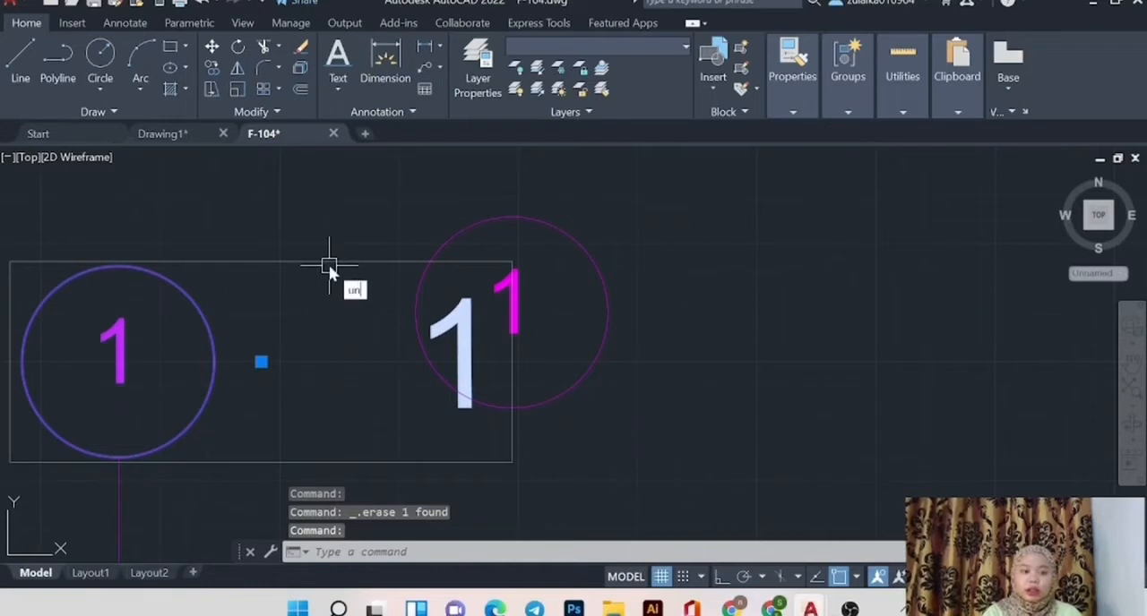
pyautogui.write('group')
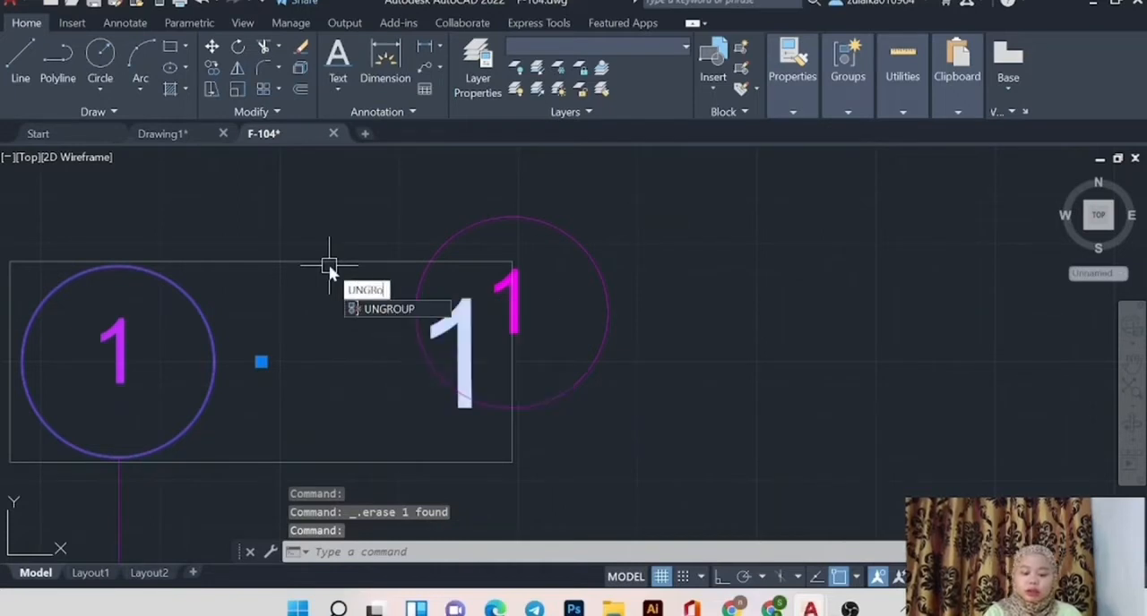
pyautogui.press('Return')
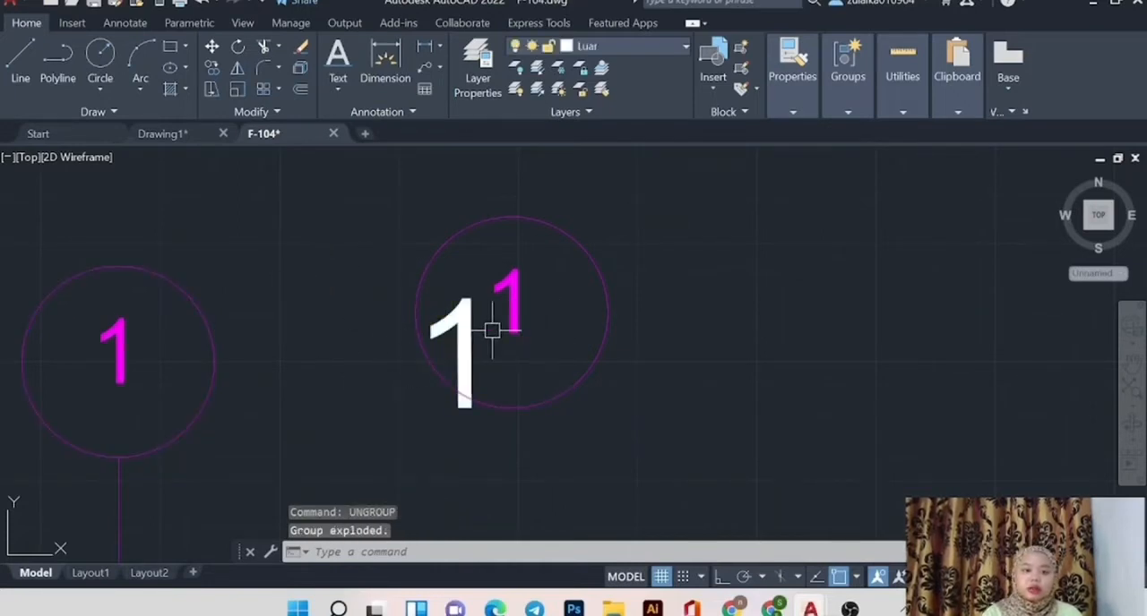
pyautogui.click(455, 323)
pyautogui.press('Delete')
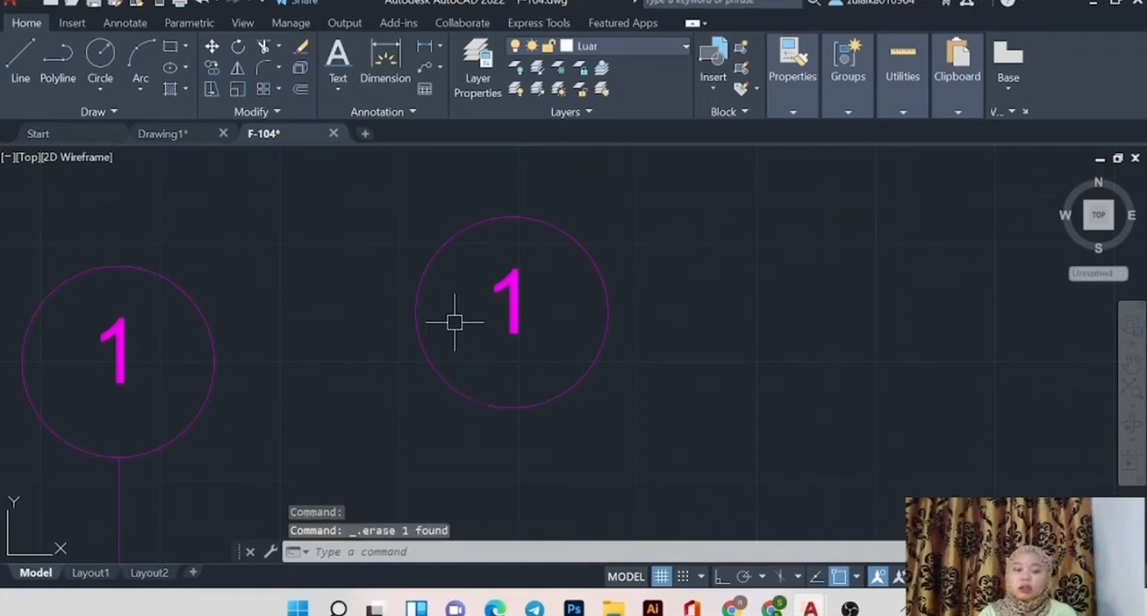
# Erase the circle and number of the pasted magenta bubble copy.
pyautogui.click(453, 248)
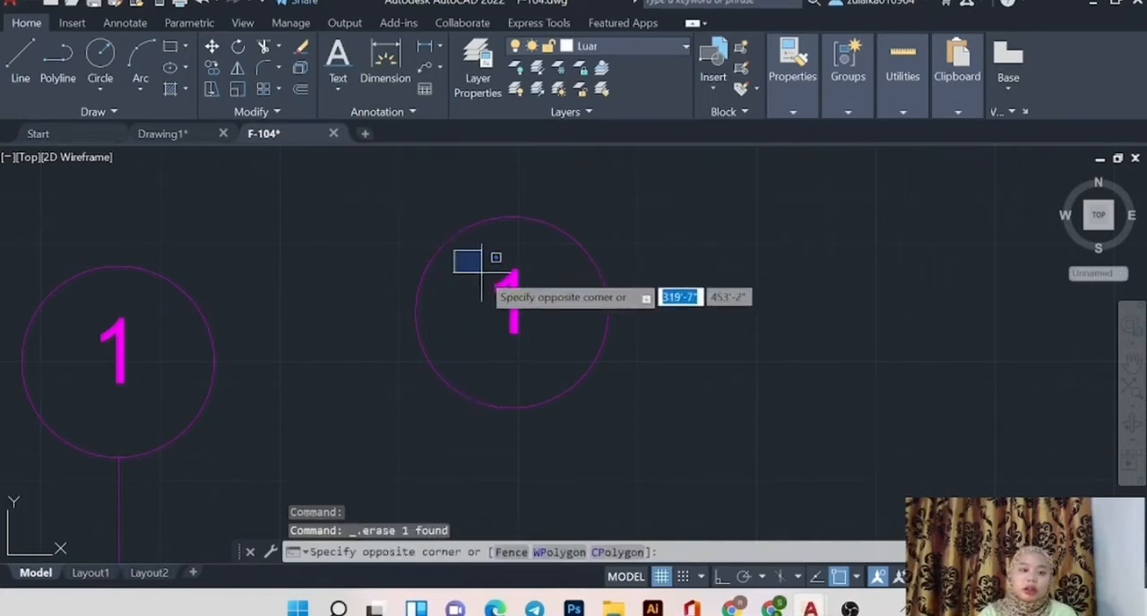
pyautogui.click(486, 227)
pyautogui.press('Delete')
pyautogui.click(512, 312)
pyautogui.press('Delete')
# Examine the roof plan's grid bubbles, the S mark inside the large block and the small circles in the link between the blocks.
pyautogui.scroll(-12, 517, 320)
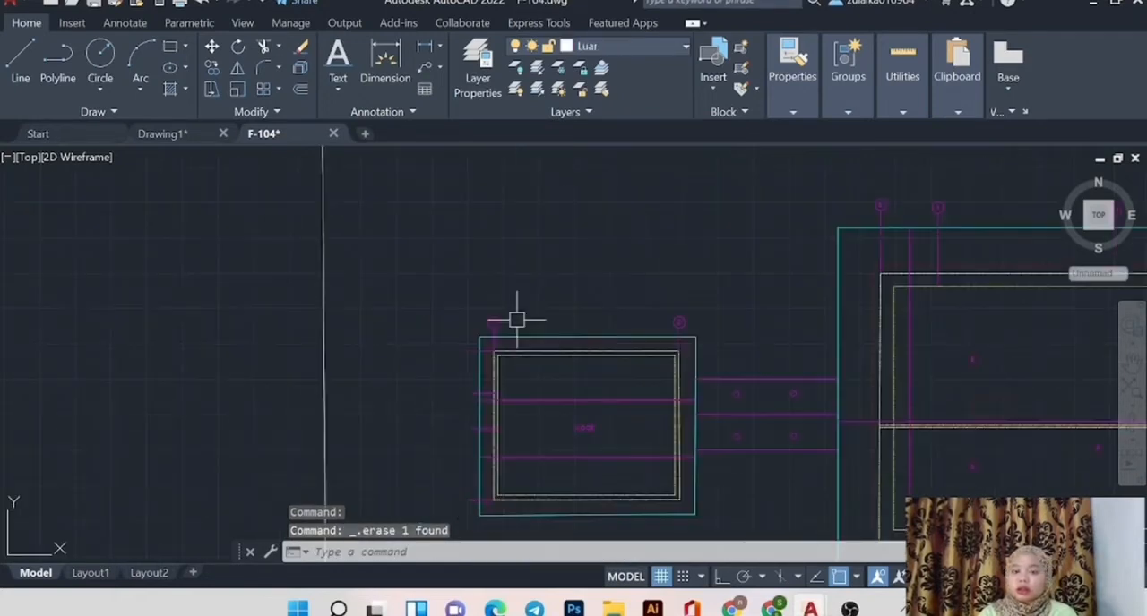
pyautogui.scroll(6, 894, 348)
pyautogui.scroll(-5, 755, 428)
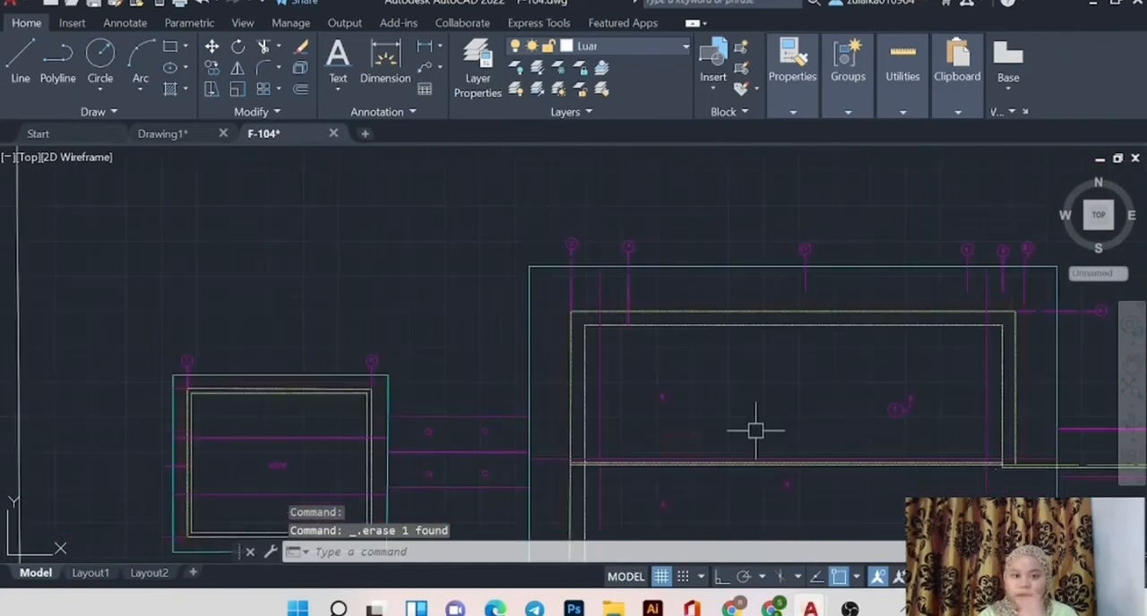
pyautogui.scroll(3, 699, 427)
pyautogui.scroll(3, 552, 350)
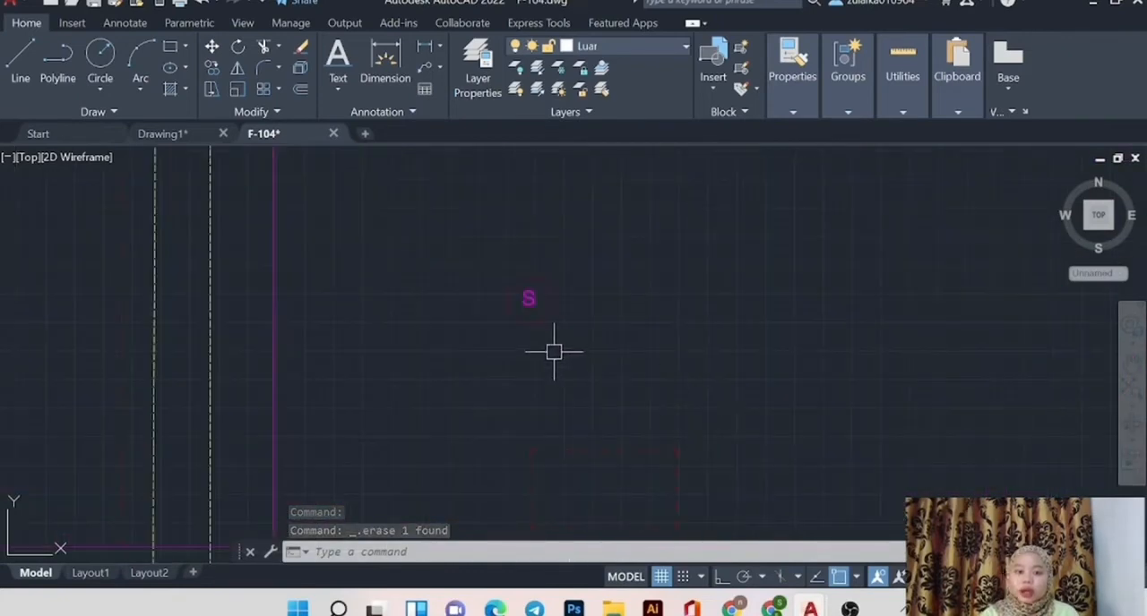
pyautogui.scroll(-3, 538, 325)
pyautogui.scroll(-2, 412, 350)
pyautogui.scroll(4, 248, 391)
pyautogui.scroll(2, 243, 358)
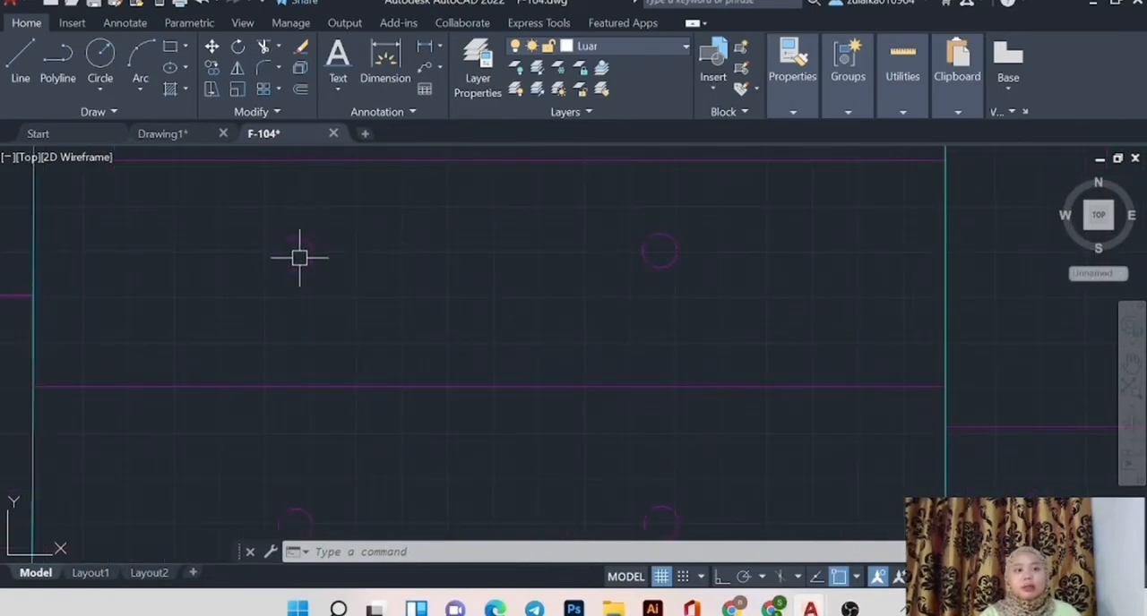
pyautogui.click(262, 114)
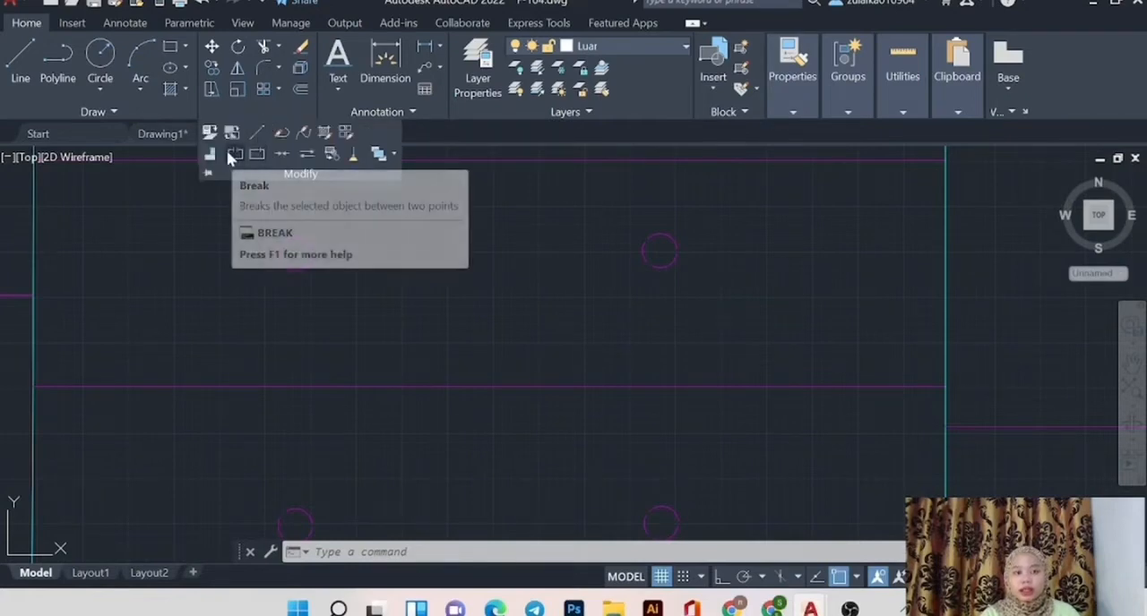
pyautogui.scroll(-2, 959, 469)
pyautogui.scroll(-4, 895, 224)
pyautogui.scroll(6, 896, 217)
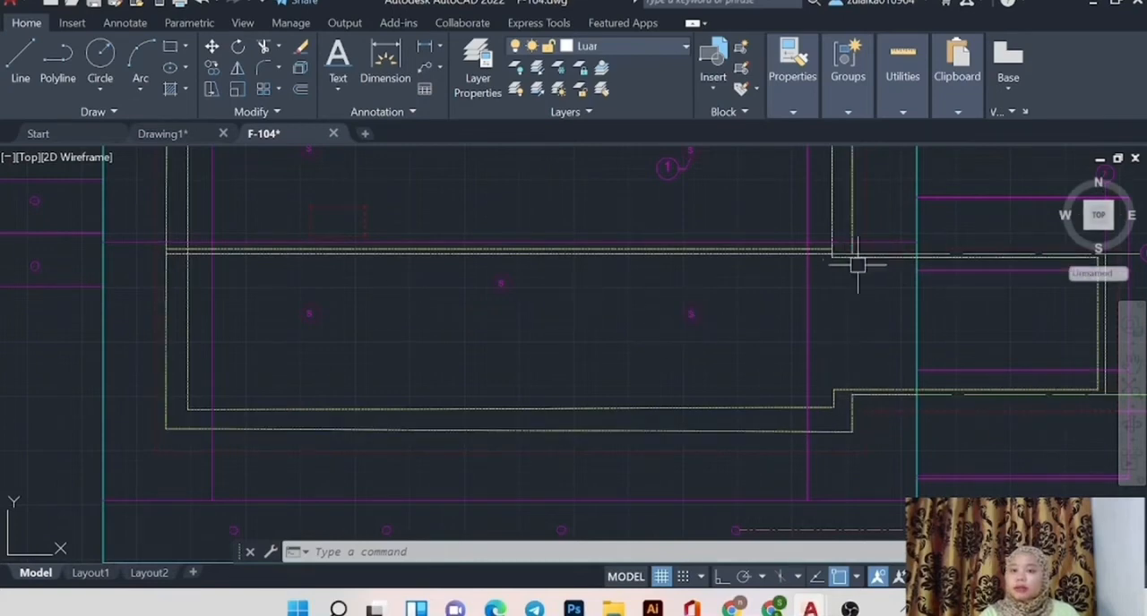
pyautogui.middleClick(746, 295)
pyautogui.middleClick(746, 295)
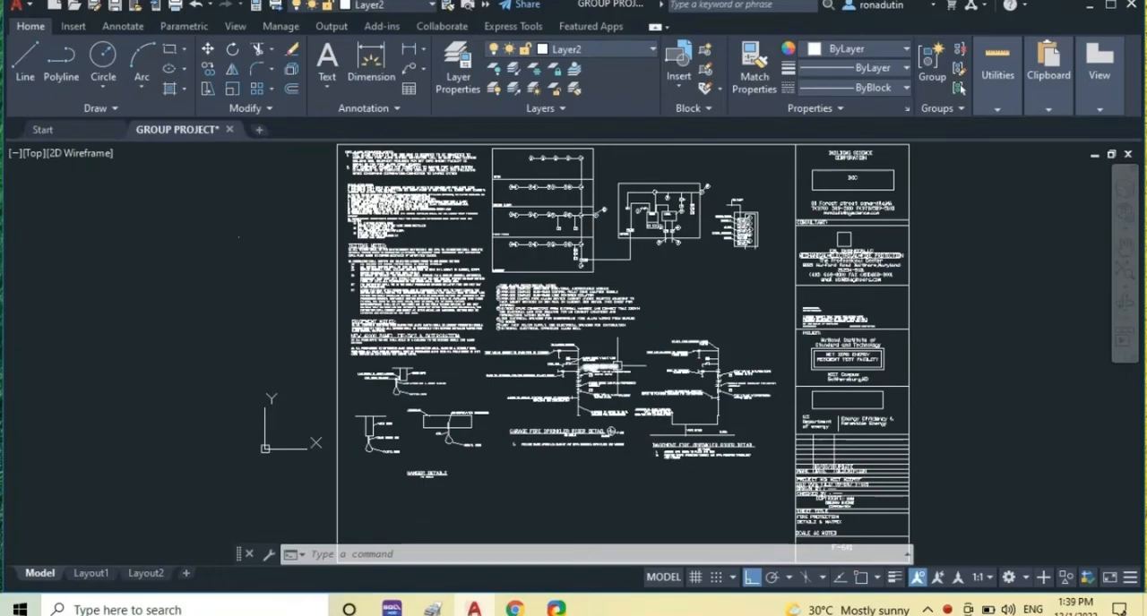
# Examine the fire protection details sheet, including its notes, riser diagrams, sprinkler details and title block.
pyautogui.scroll(3, 663, 345)
pyautogui.scroll(-4, 664, 345)
pyautogui.scroll(3, 664, 345)
pyautogui.scroll(2, 664, 341)
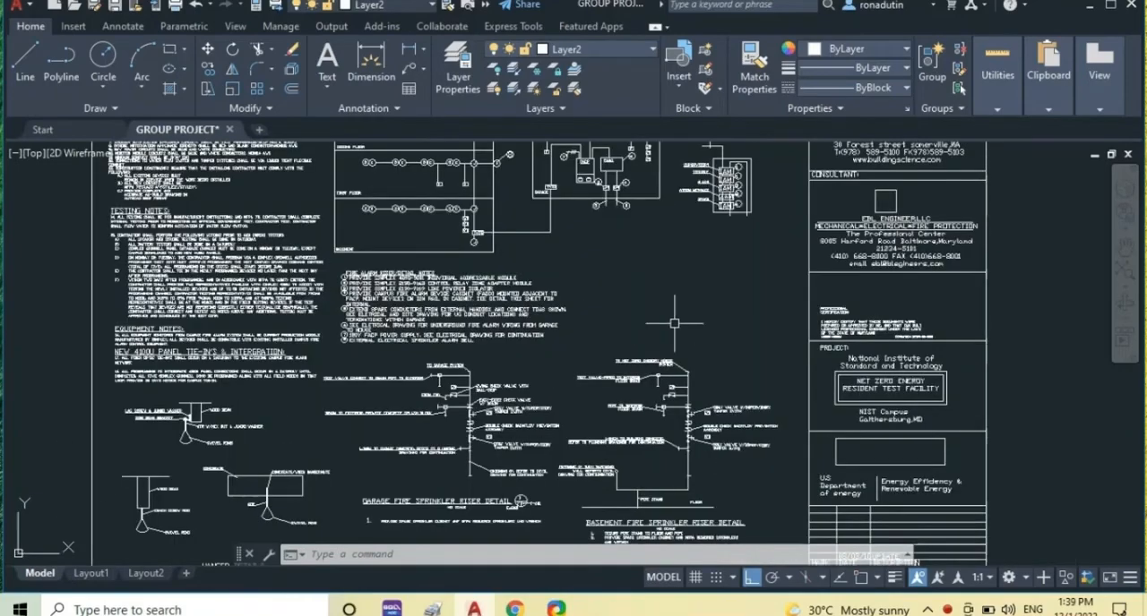
pyautogui.scroll(4, 676, 312)
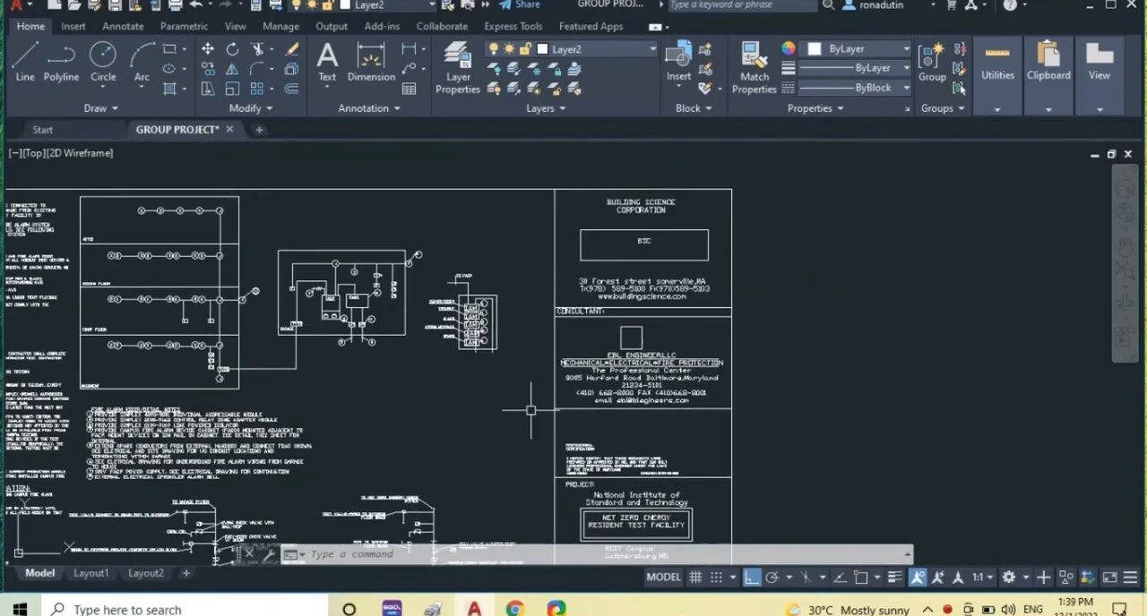
pyautogui.scroll(-6, 680, 356)
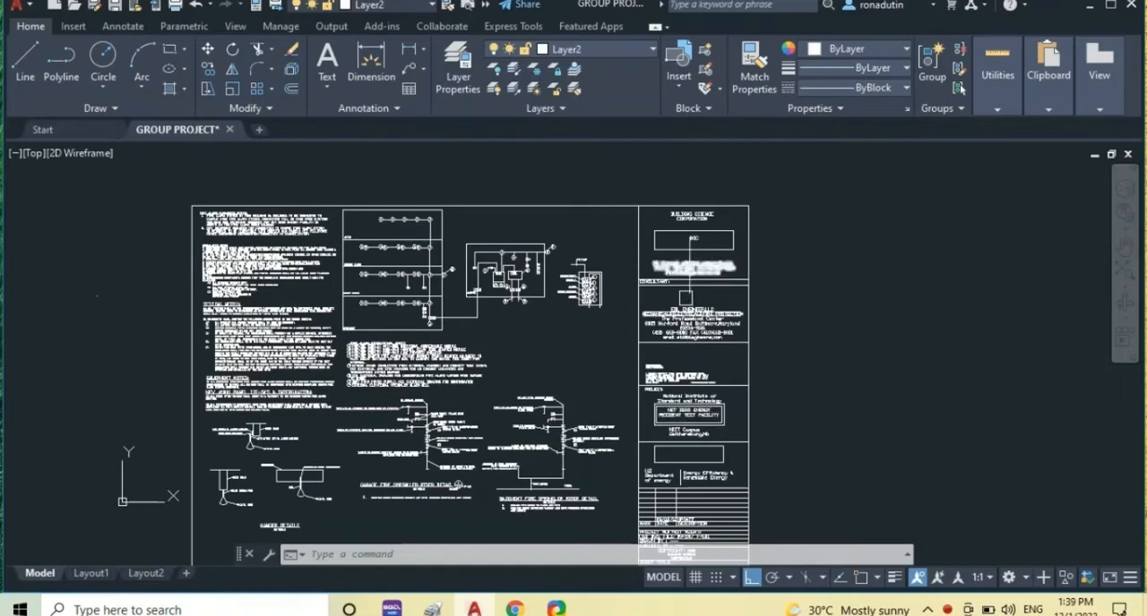
pyautogui.scroll(2, 525, 327)
pyautogui.scroll(-2, 525, 341)
# Add the multiline text "building science corpotion" in the empty area just east of the title block's company name and save it.
pyautogui.moveTo(776, 325); pyautogui.dragTo(575, 337, button='middle')
pyautogui.scroll(2, 565, 336)
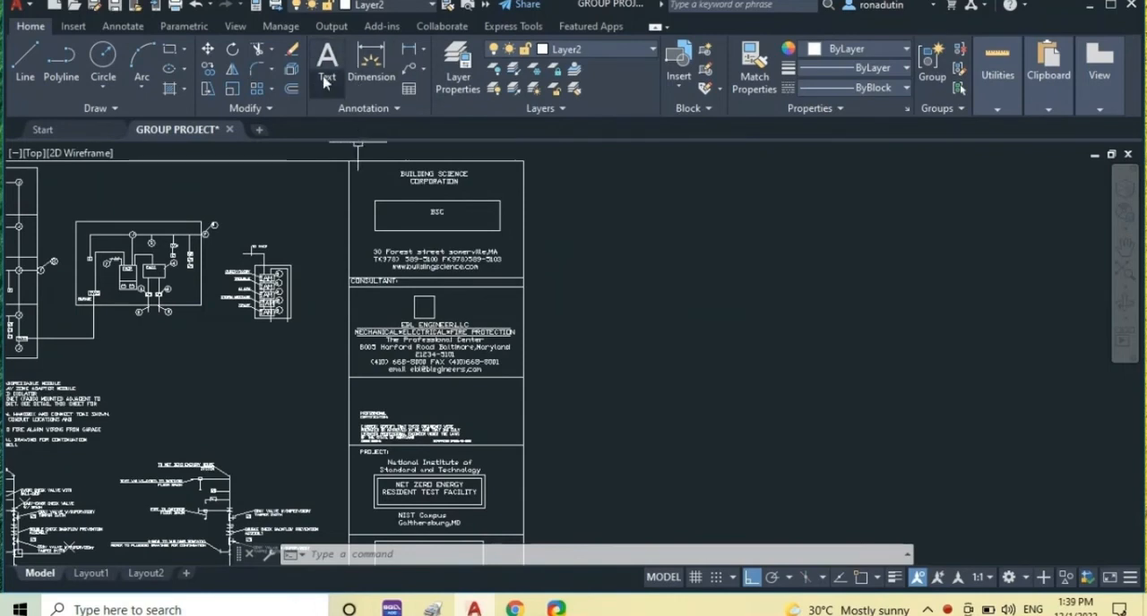
pyautogui.click(327, 81)
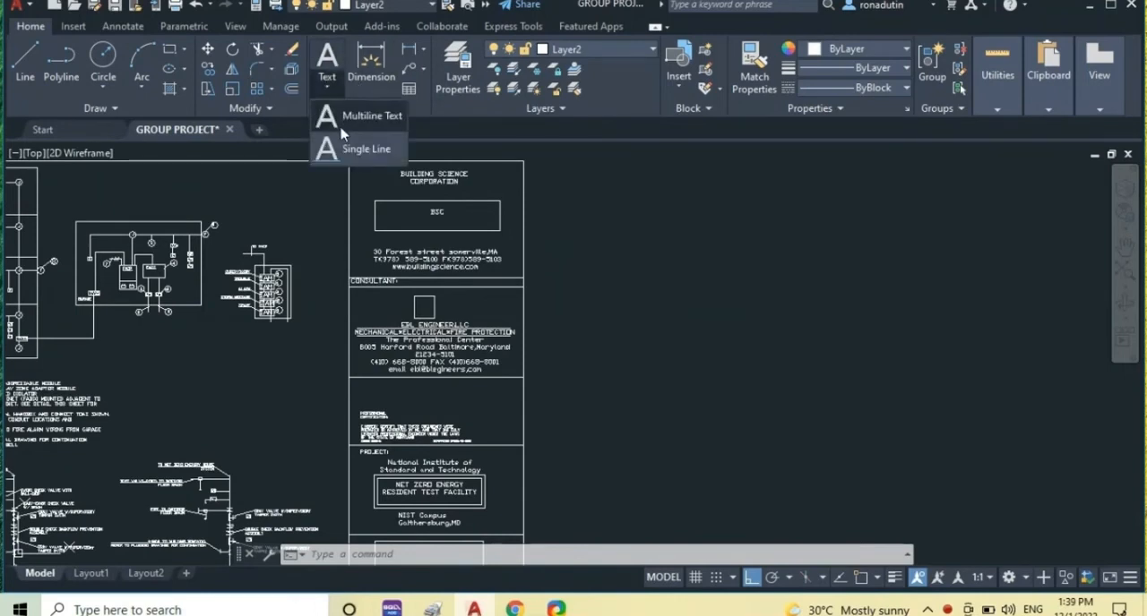
pyautogui.click(342, 125)
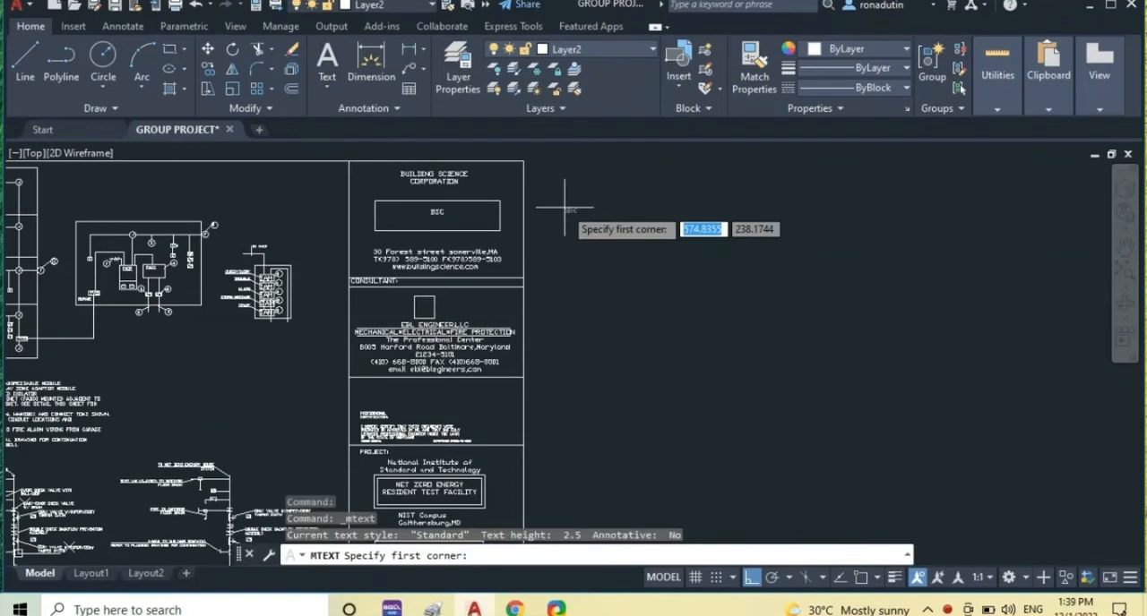
pyautogui.click(556, 191)
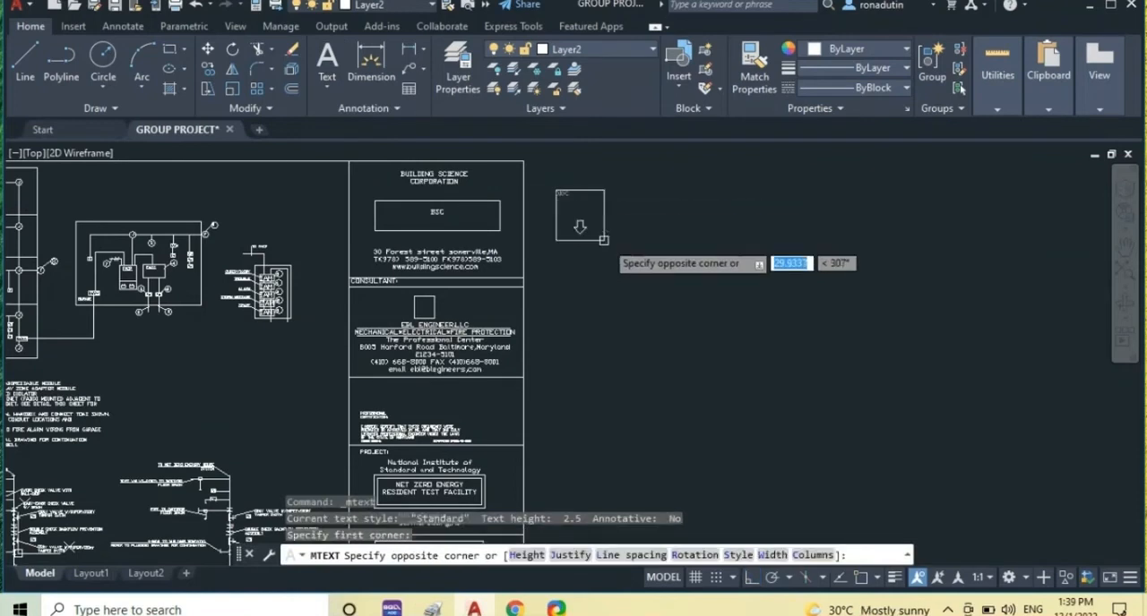
pyautogui.click(705, 252)
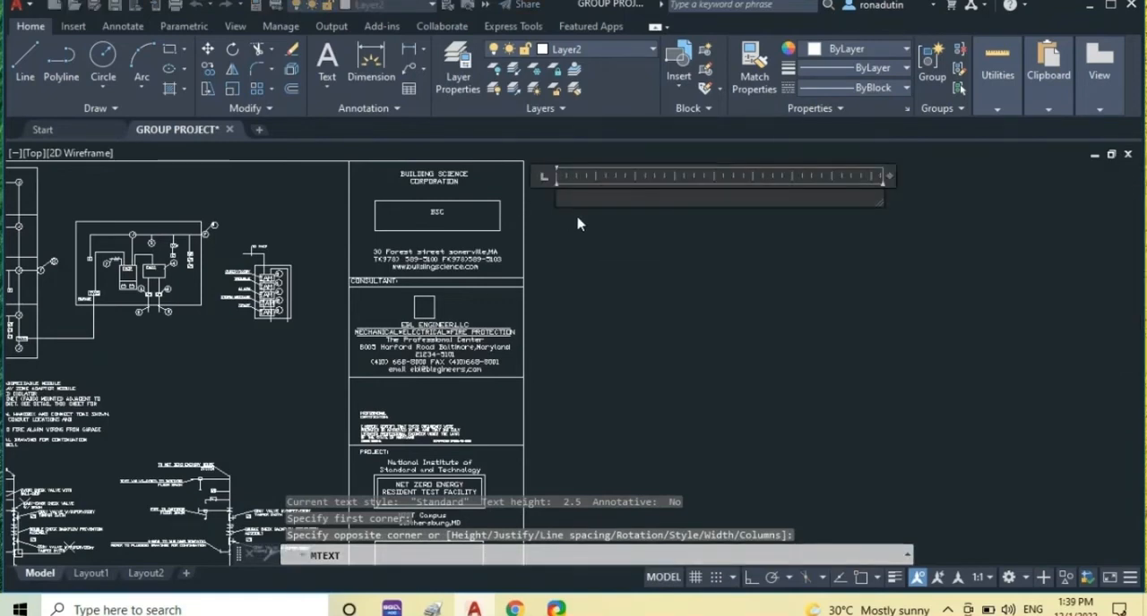
pyautogui.write('S')
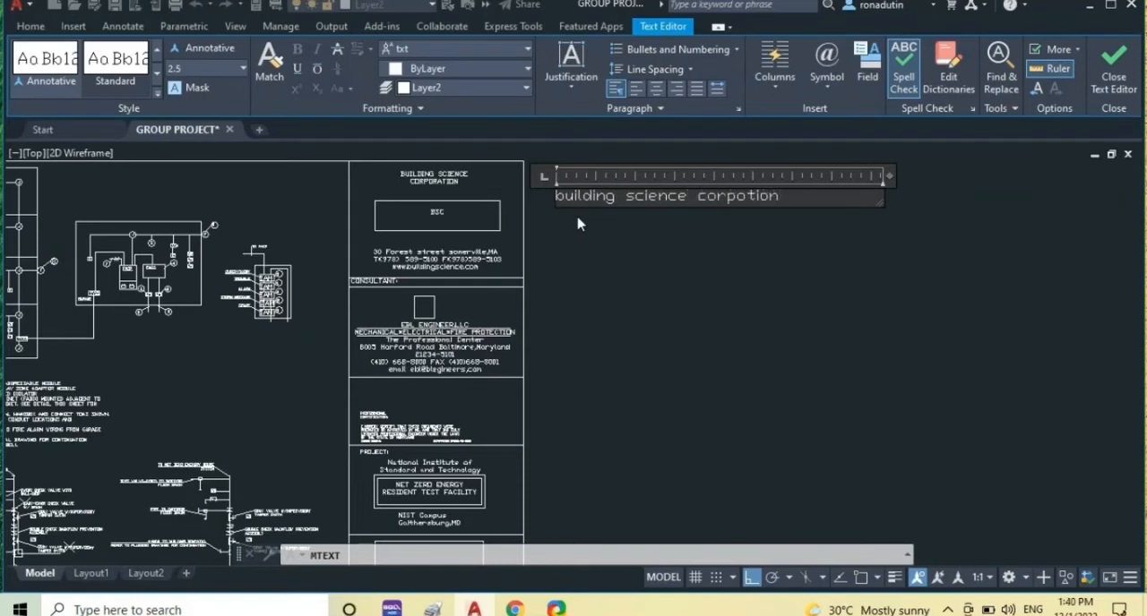
pyautogui.press('Escape')
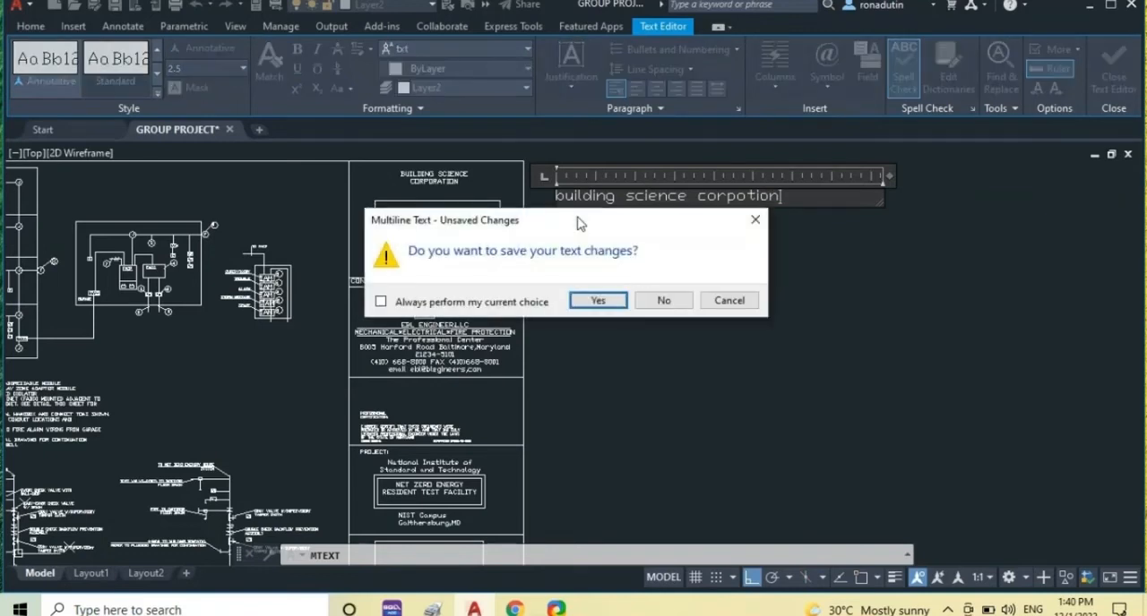
pyautogui.press('Return')
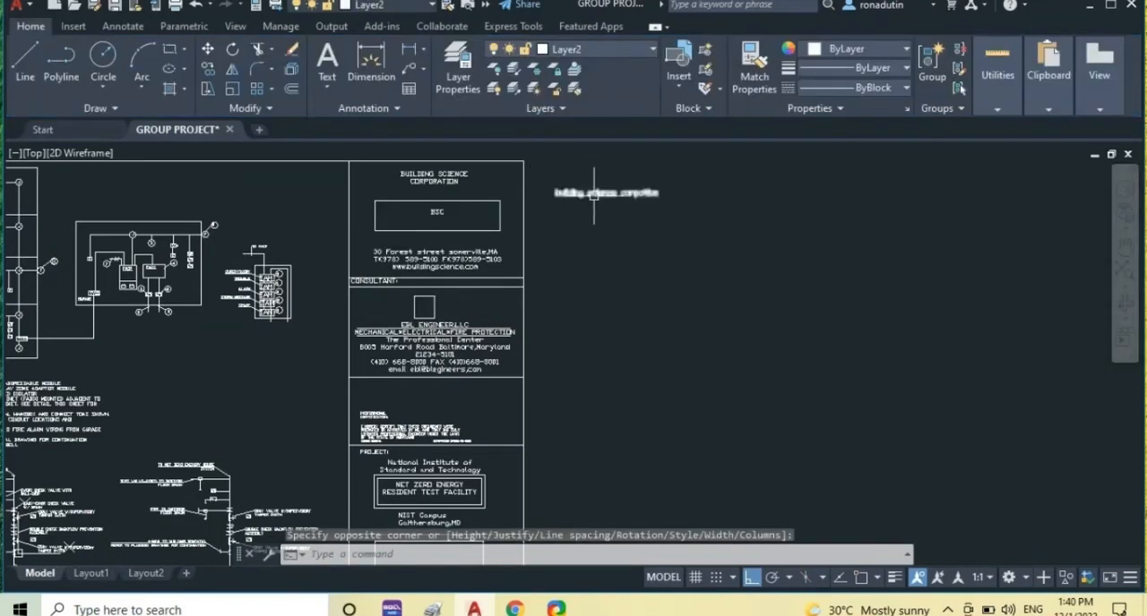
# Draw a rectangle in the empty space west of the sheet border, beside the notes.
pyautogui.scroll(3, 309, 307)
pyautogui.scroll(-3, 309, 307)
pyautogui.moveTo(293, 360)
pyautogui.mouseDown(button='middle')
pyautogui.moveTo(346, 330)
pyautogui.moveTo(527, 318)
pyautogui.moveTo(686, 326)
pyautogui.mouseUp(button='middle')
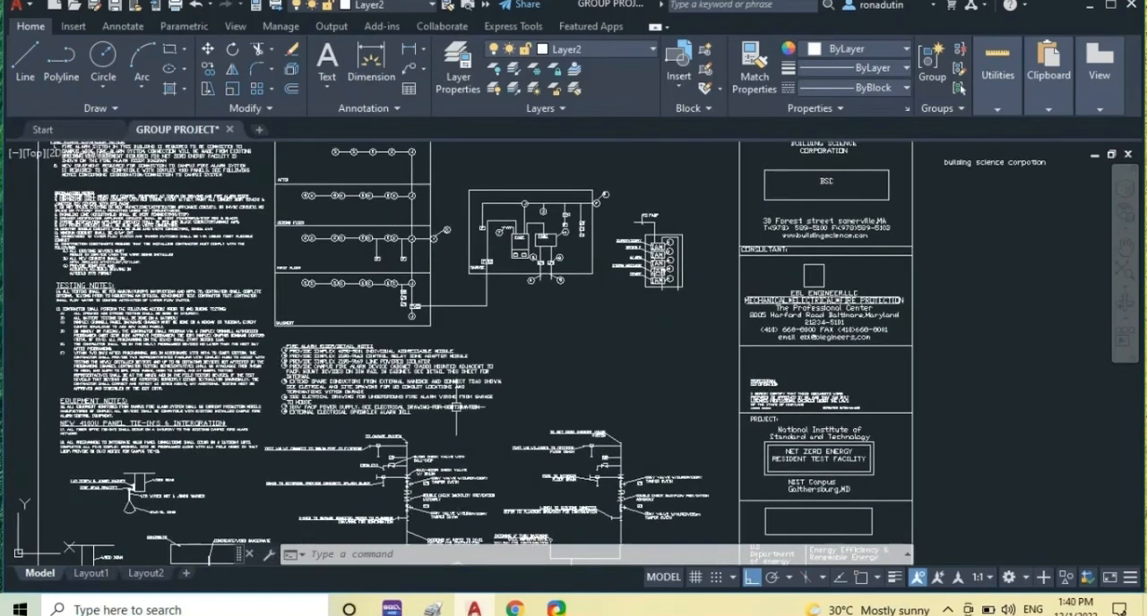
pyautogui.moveTo(586, 334)
pyautogui.mouseDown(button='middle')
pyautogui.moveTo(561, 215)
pyautogui.moveTo(601, 397)
pyautogui.mouseUp(button='middle')
pyautogui.scroll(4, 461, 345)
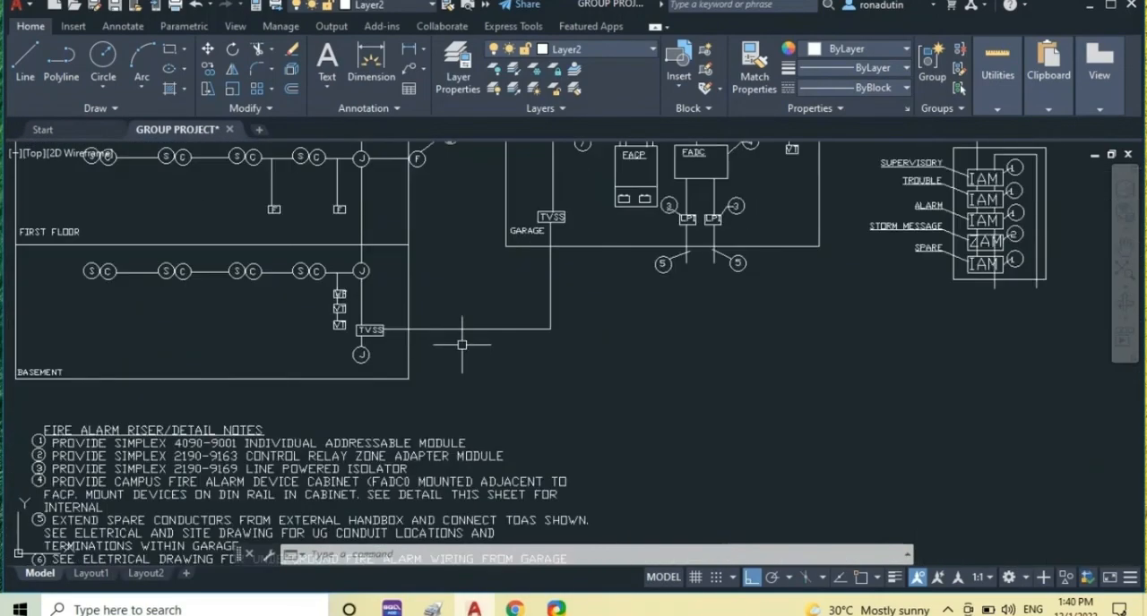
pyautogui.scroll(-3, 331, 227)
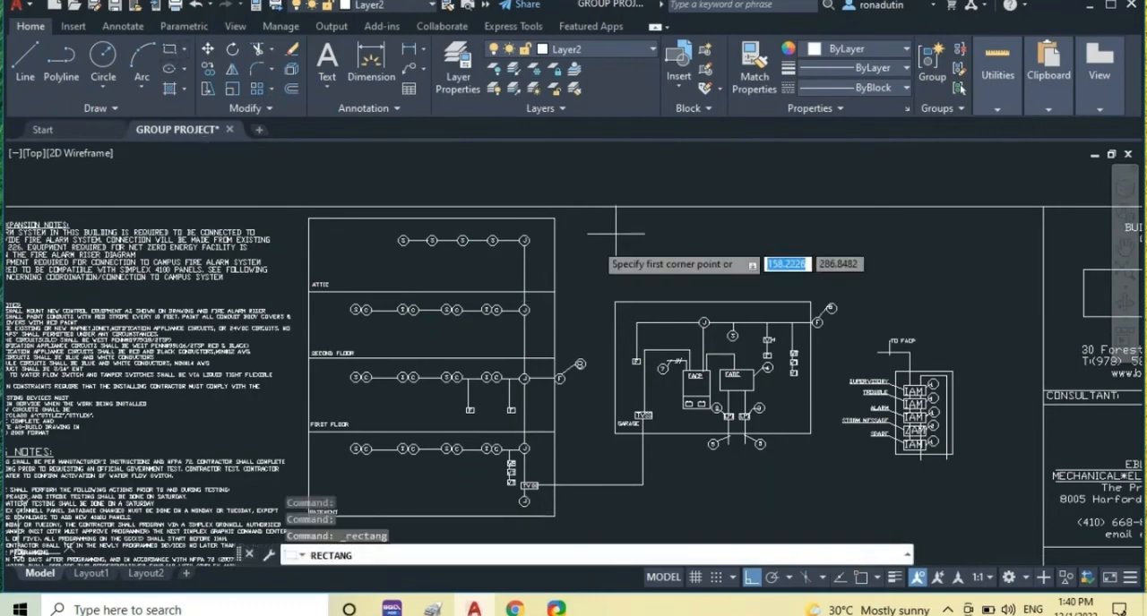
pyautogui.scroll(-2, 450, 235)
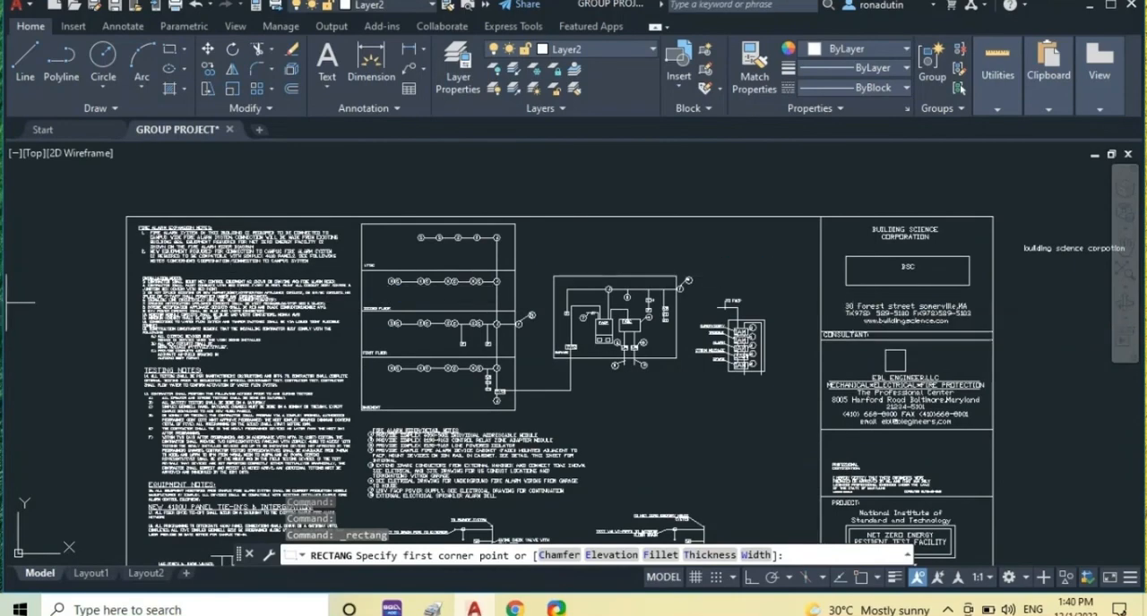
pyautogui.click(37, 300)
pyautogui.moveTo(40, 305)
pyautogui.mouseDown(button='middle')
pyautogui.moveTo(213, 350)
pyautogui.moveTo(325, 349)
pyautogui.mouseUp(button='middle')
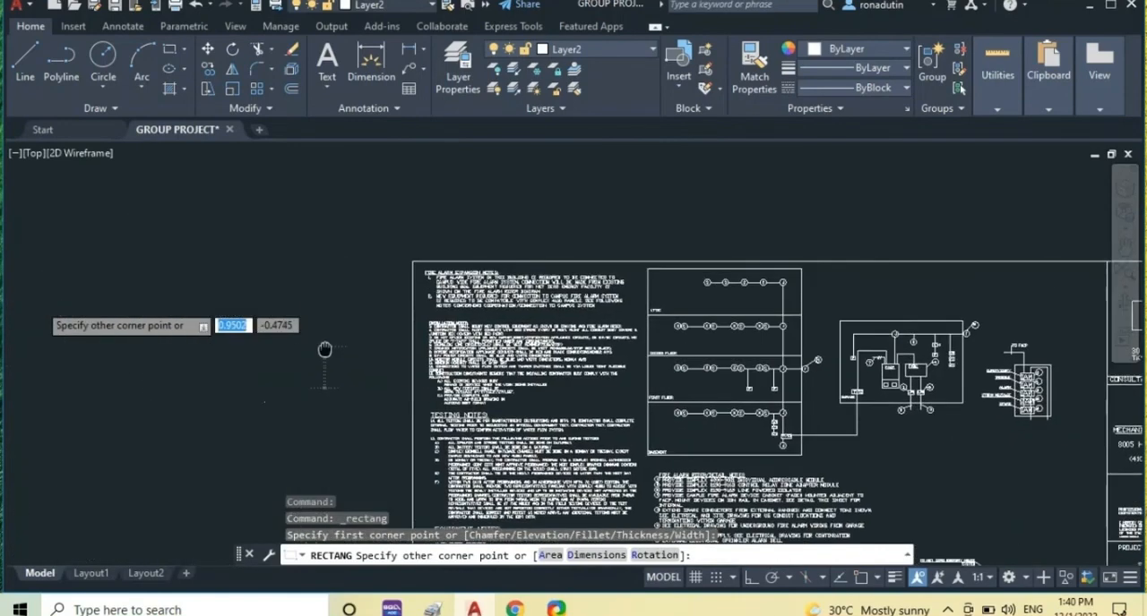
pyautogui.click(174, 472)
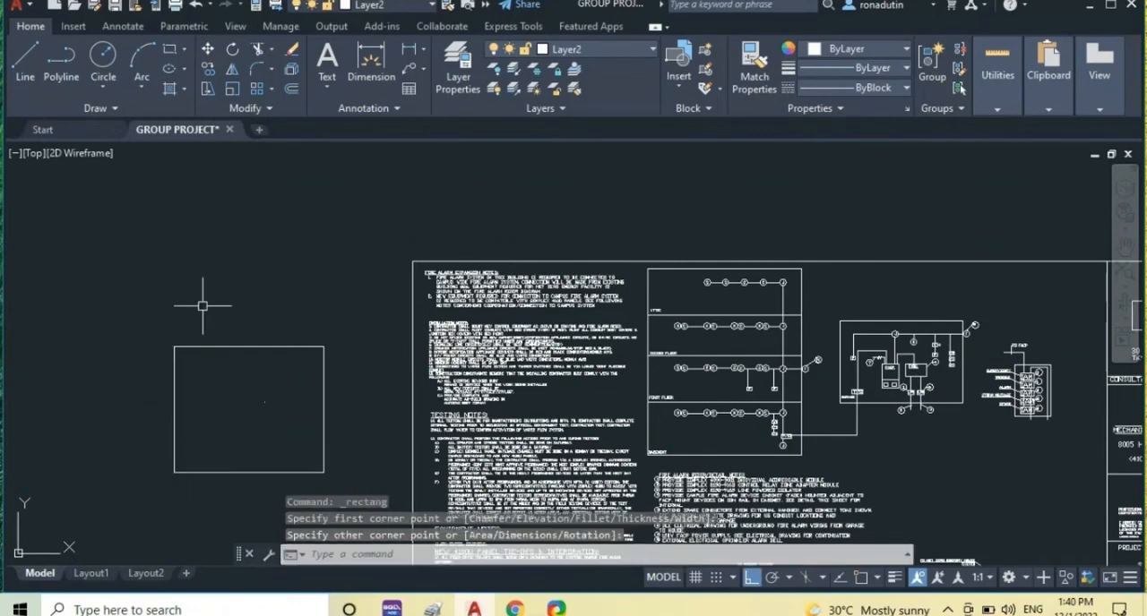
# Draw a small circle inside the new rectangle near its upper edge, like the device symbols in the attic riser diagram.
pyautogui.scroll(6, 707, 291)
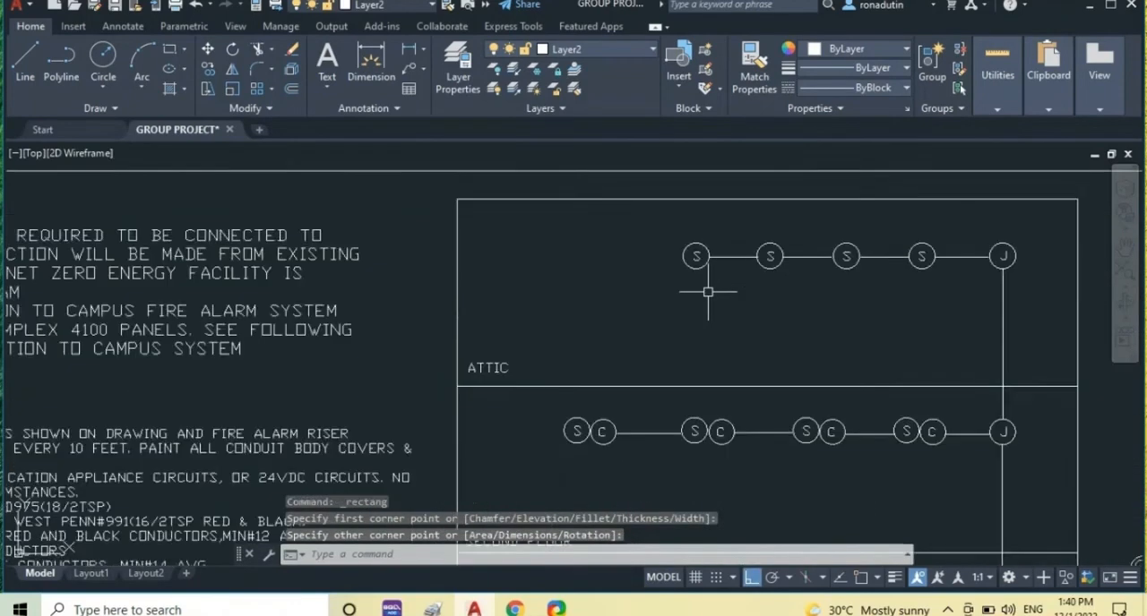
pyautogui.scroll(2, 708, 291)
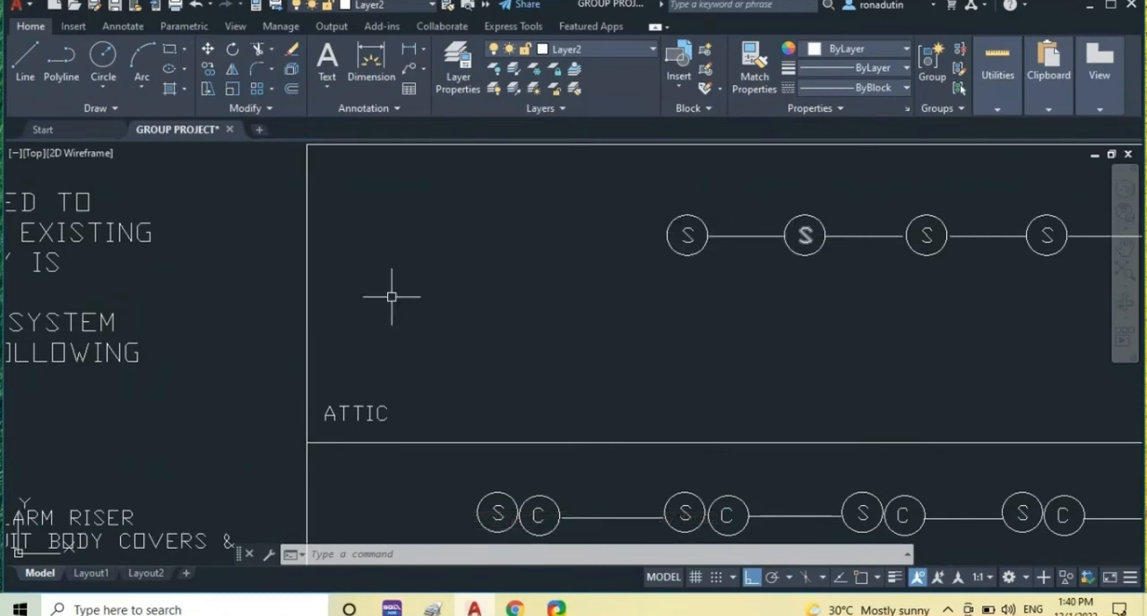
pyautogui.scroll(-8, 391, 296)
pyautogui.moveTo(253, 335); pyautogui.dragTo(602, 320, button='middle')
pyautogui.moveTo(215, 392); pyautogui.dragTo(357, 315, button='middle')
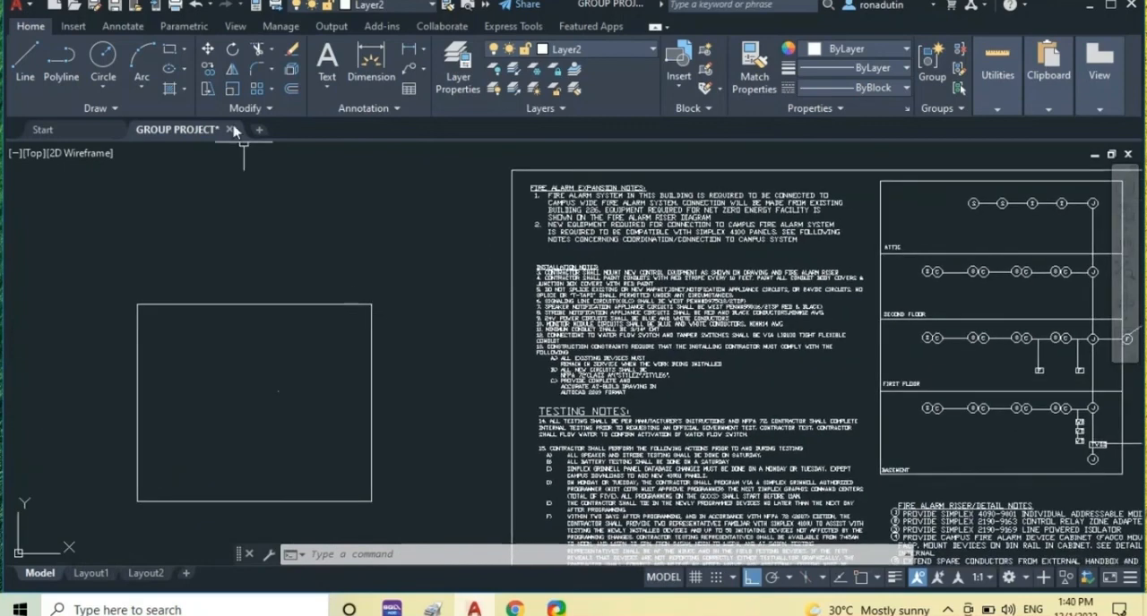
pyautogui.click(103, 56)
pyautogui.scroll(5, 219, 336)
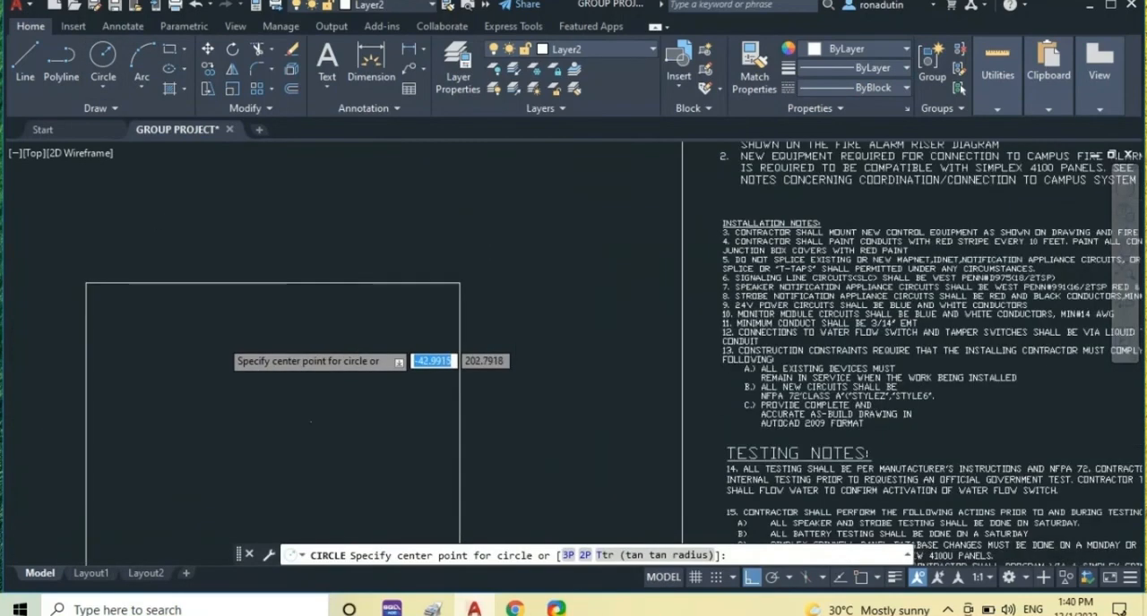
pyautogui.click(157, 310)
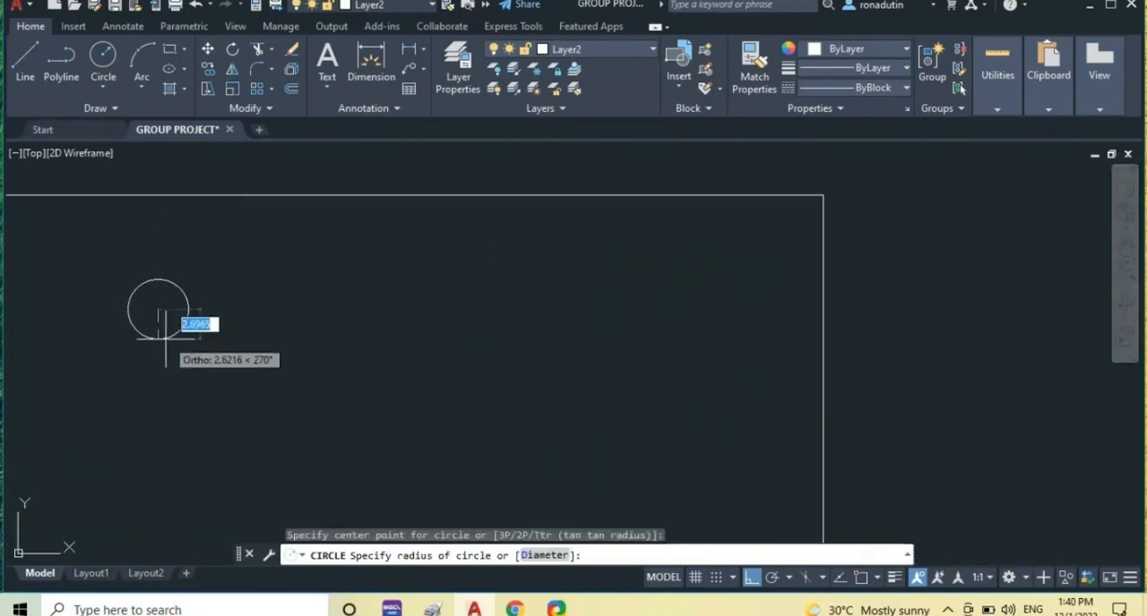
pyautogui.click(166, 334)
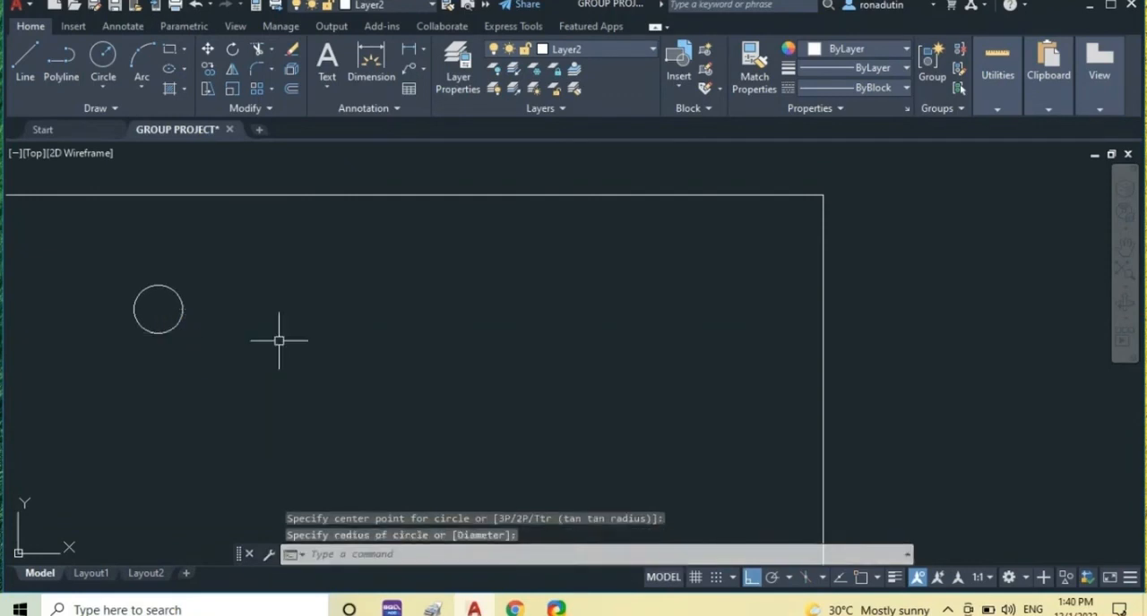
# Start a multiline text with its text box inside the small circle.
pyautogui.click(324, 85)
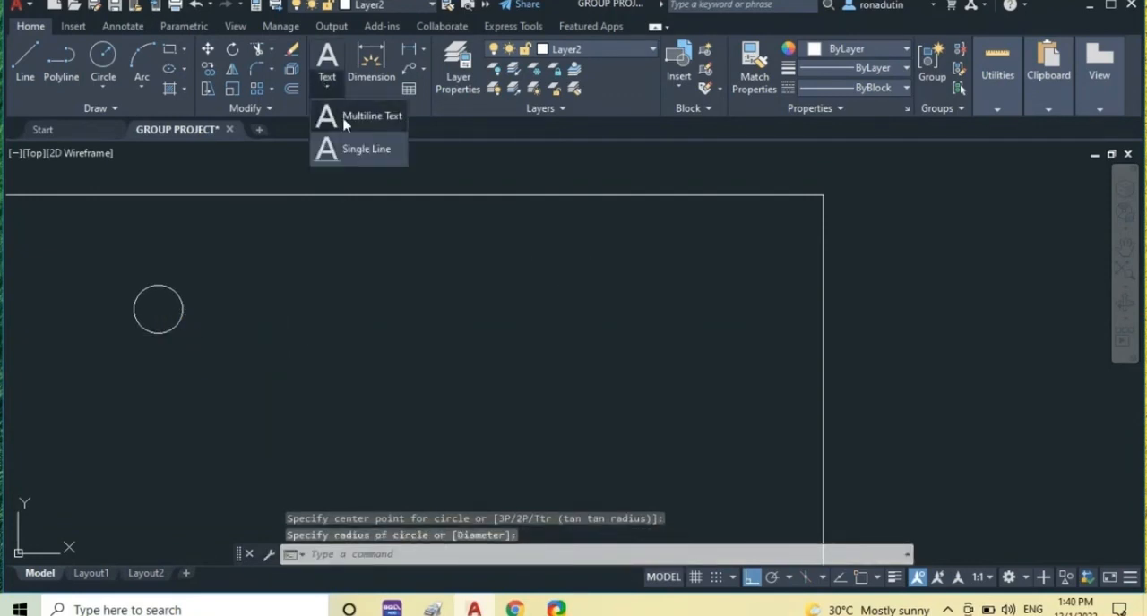
pyautogui.click(346, 121)
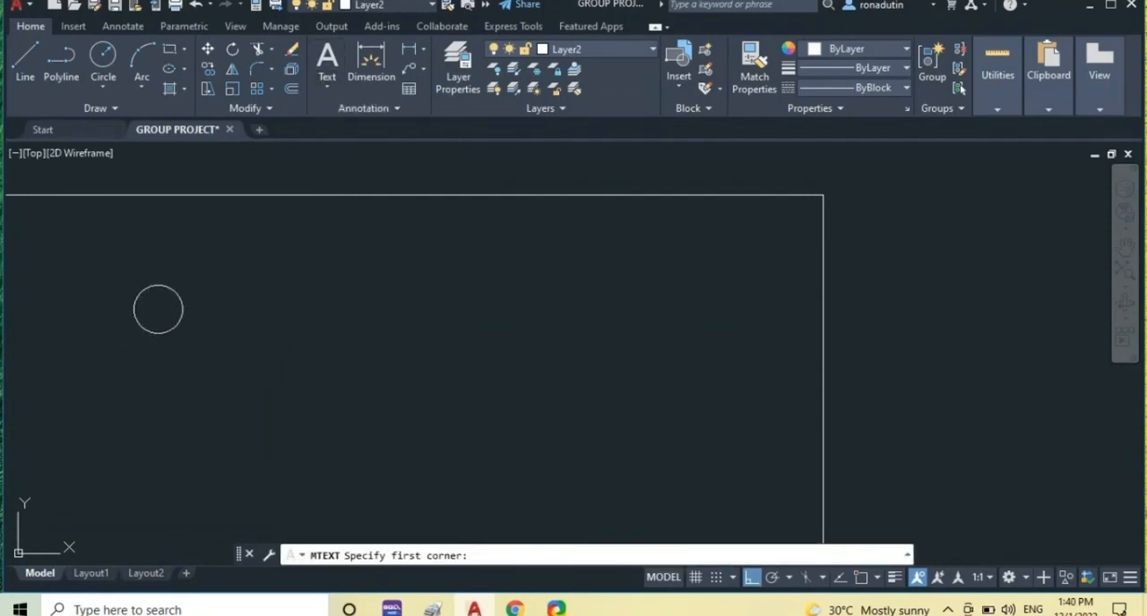
pyautogui.click(148, 303)
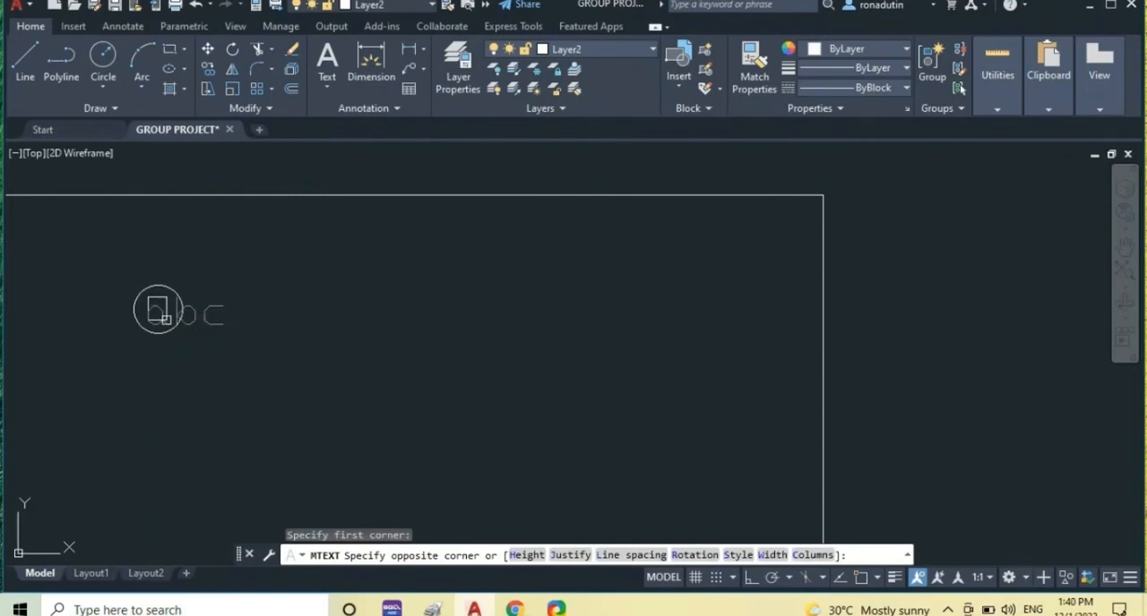
pyautogui.click(157, 310)
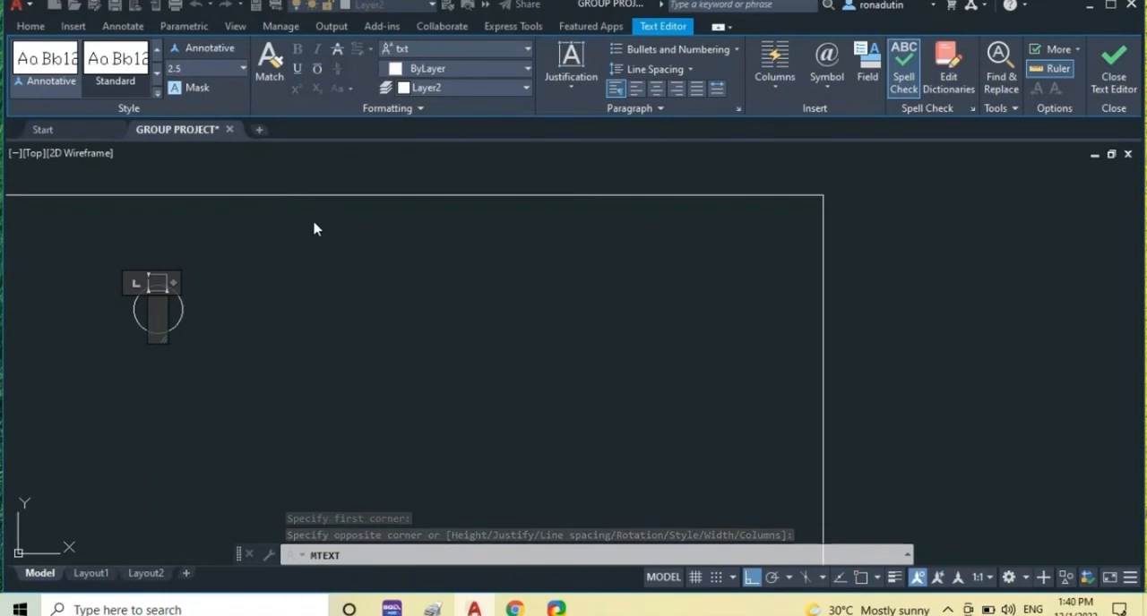
pyautogui.click(233, 70)
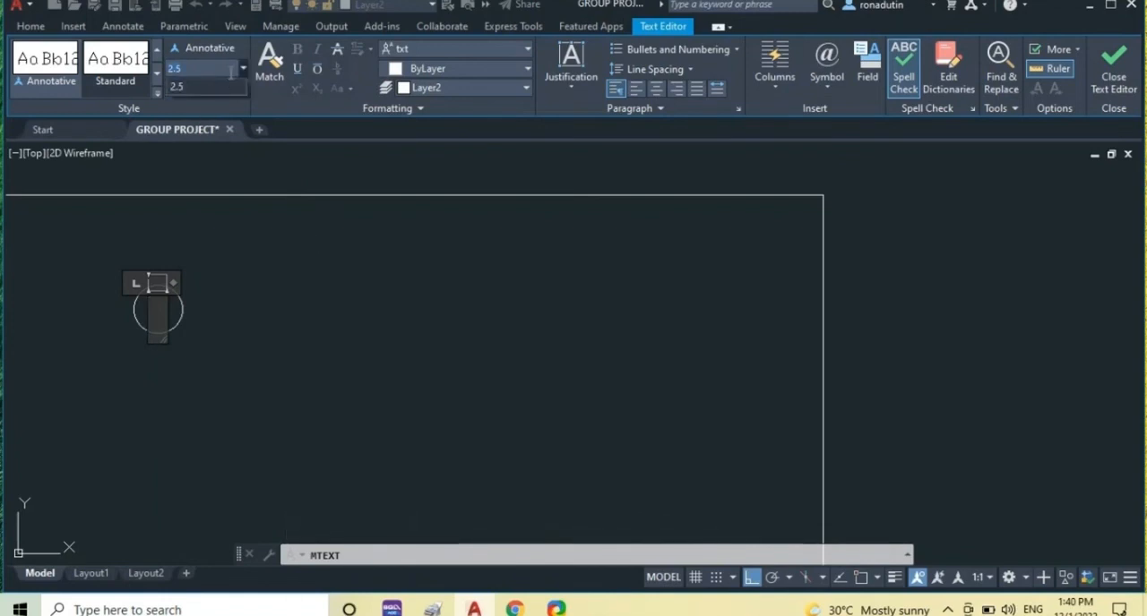
pyautogui.write('1')
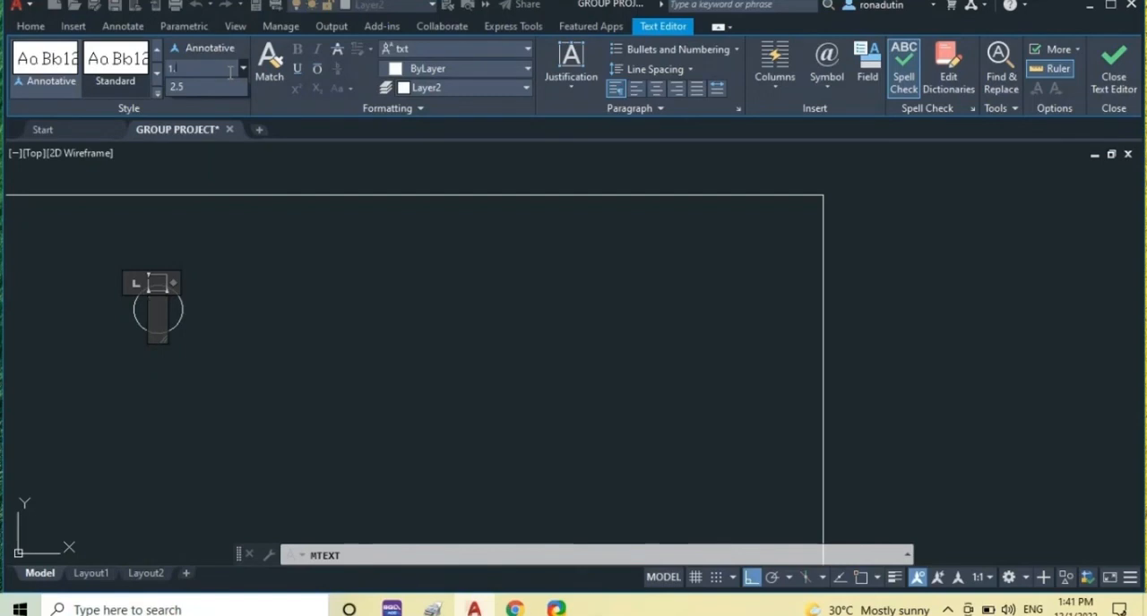
pyautogui.press('Escape')
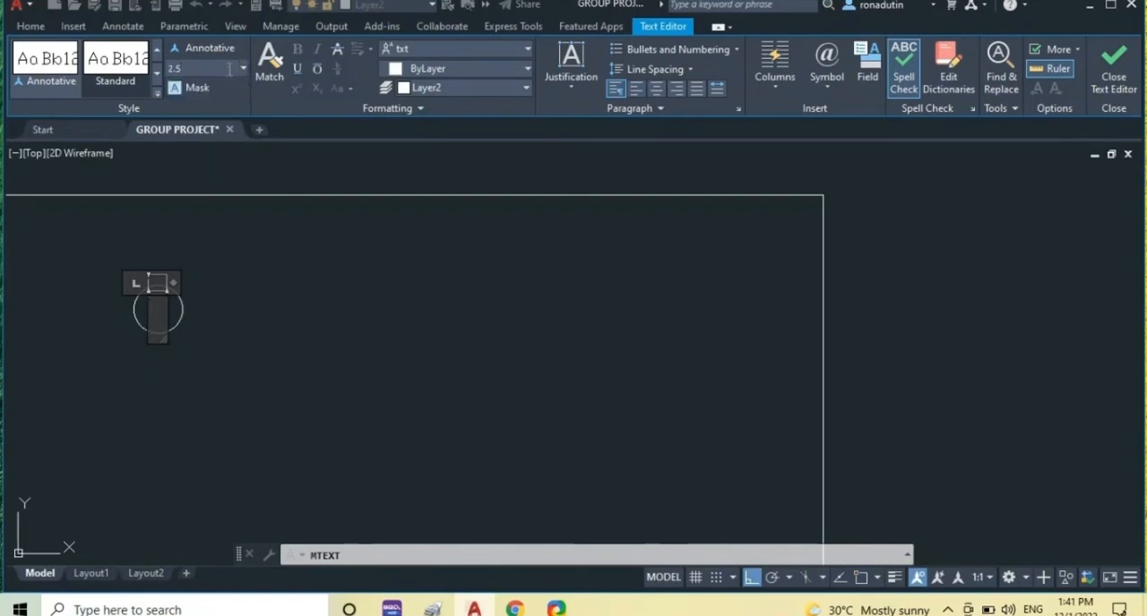
pyautogui.click(236, 68)
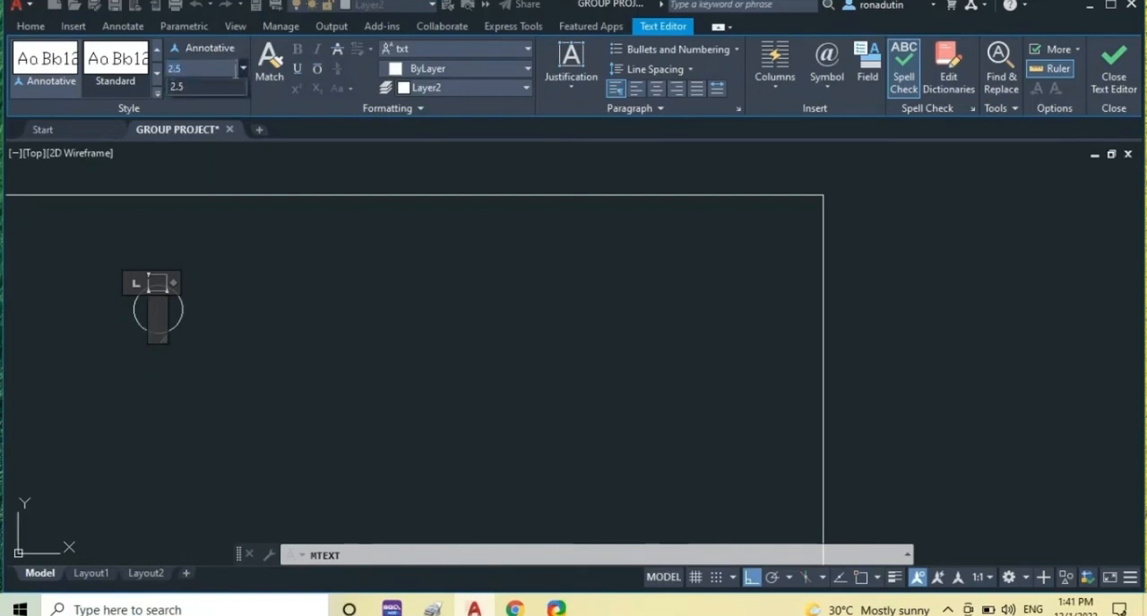
pyautogui.write('1')
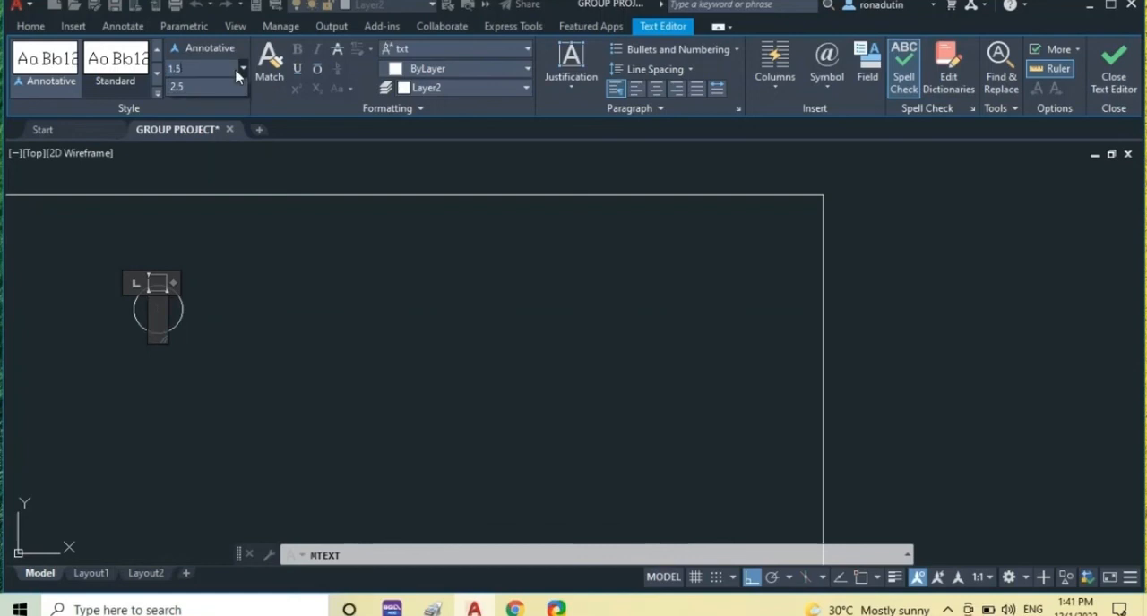
pyautogui.press('Escape')
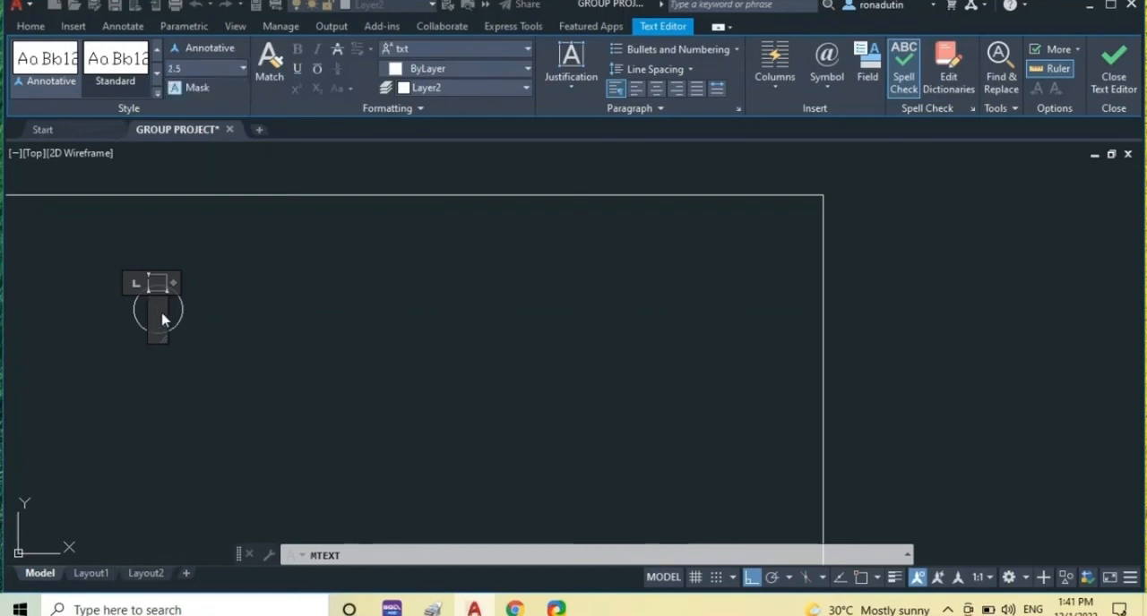
pyautogui.click(242, 70)
pyautogui.write('1')
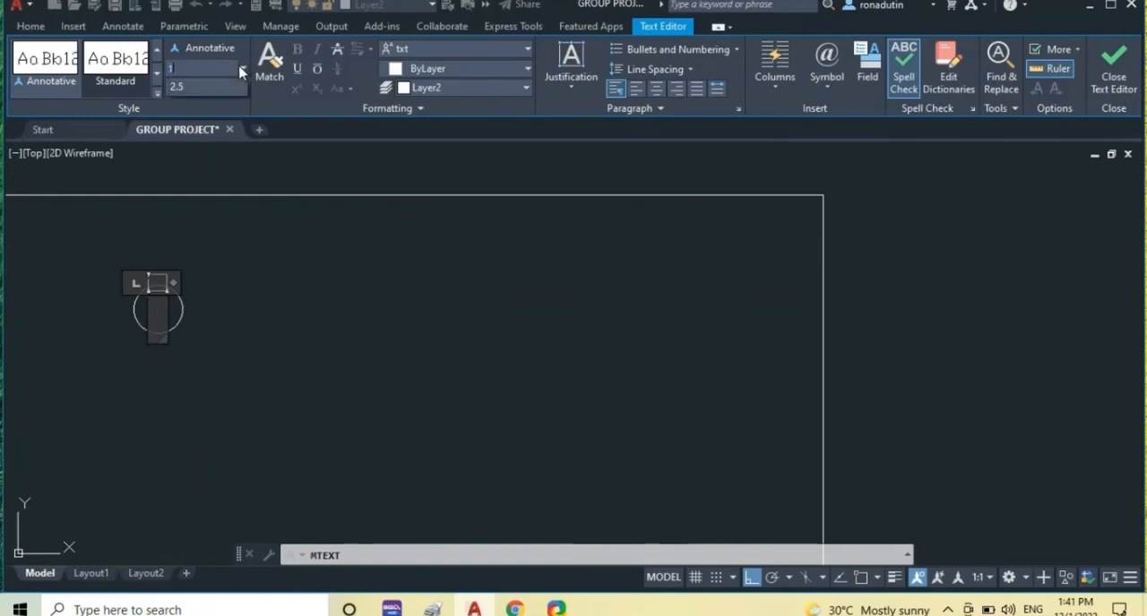
pyautogui.press('Escape')
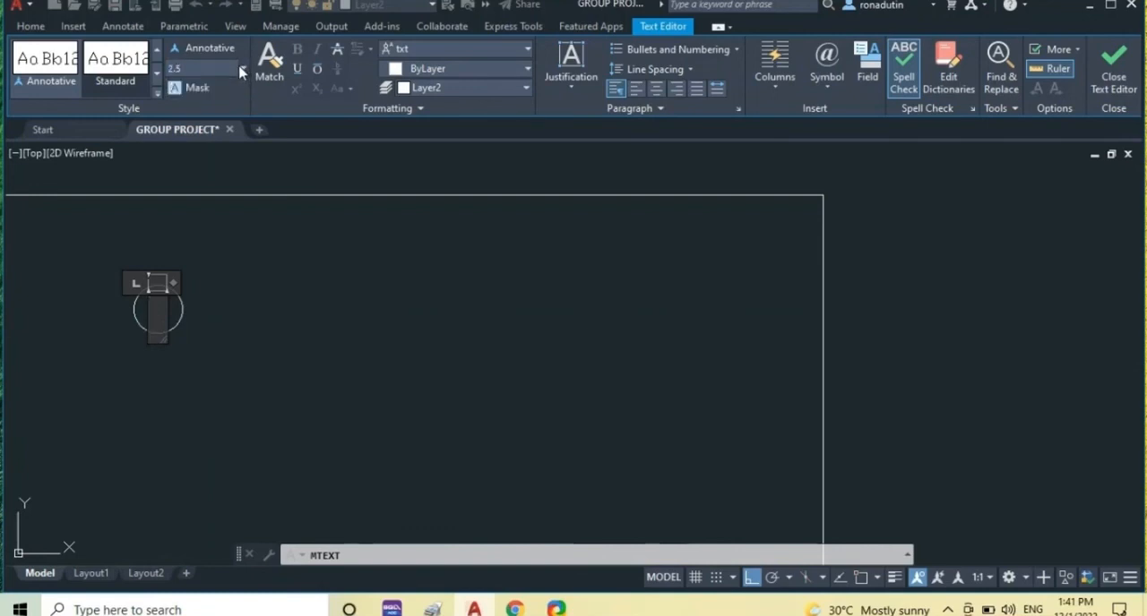
# Enter the letter S in the text box inside the small circle and save the text.
pyautogui.press('Return')
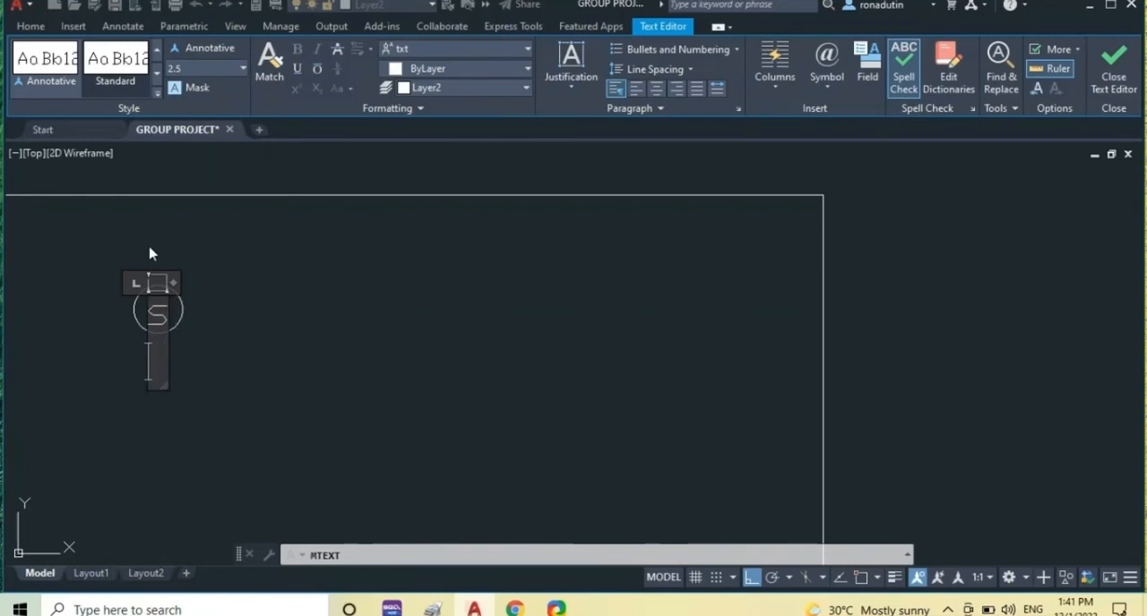
pyautogui.press('Escape')
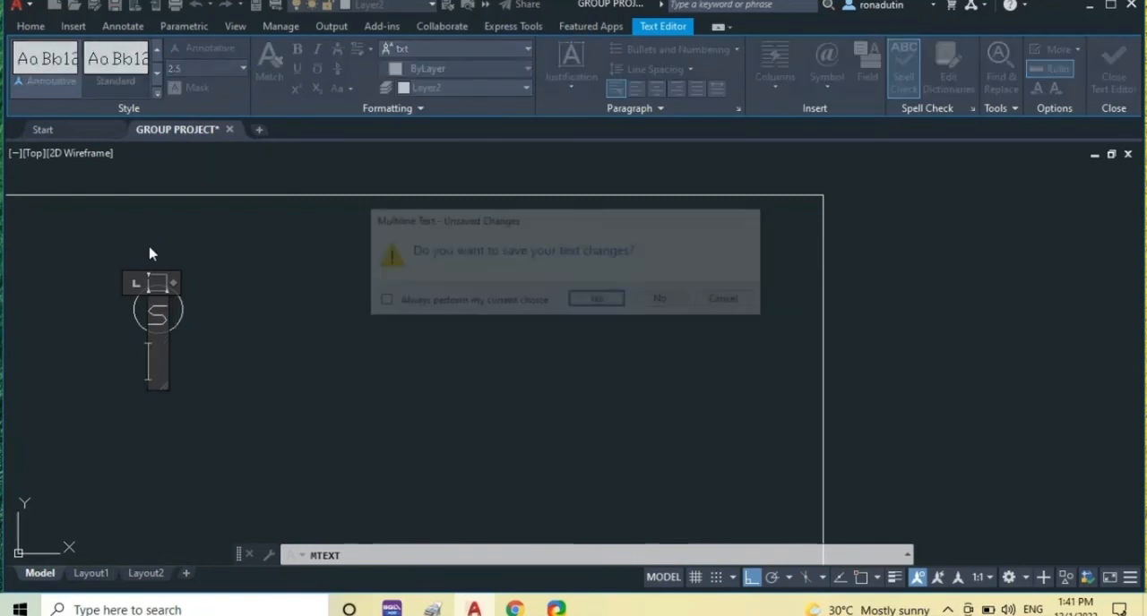
pyautogui.press('Return')
# Nudge the S text slightly upward so it sits centred inside the circle.
pyautogui.click(147, 298)
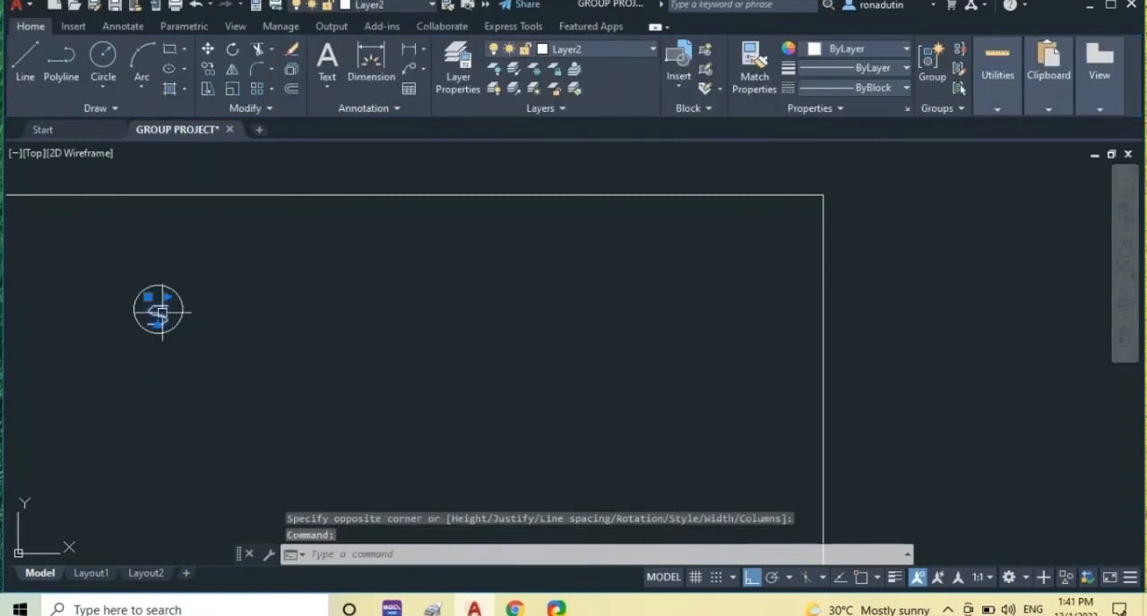
pyautogui.click(147, 296)
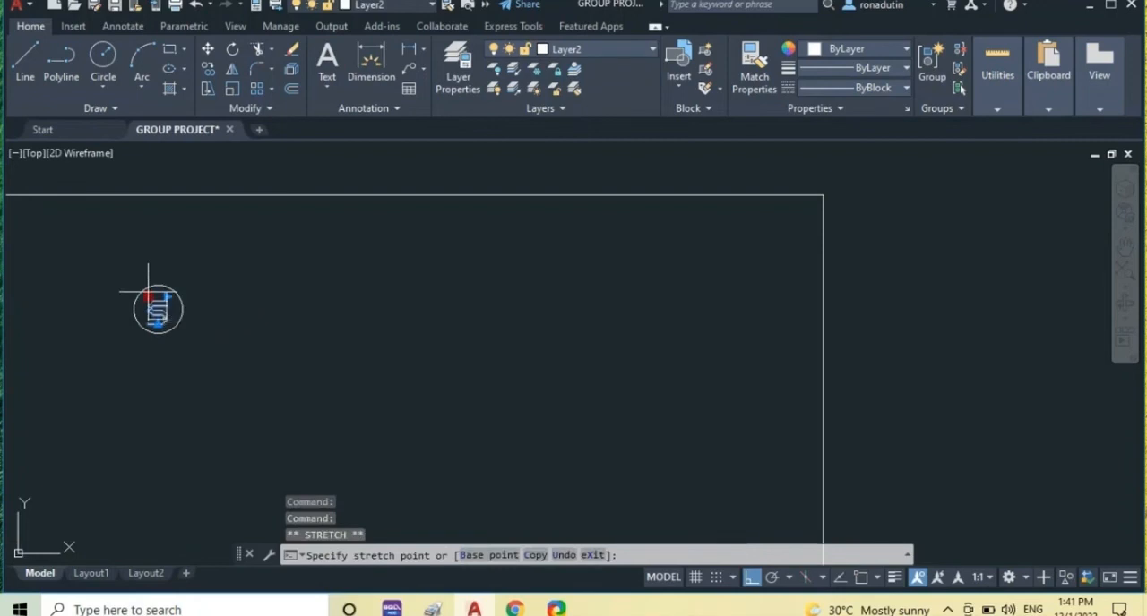
pyautogui.click(149, 299)
pyautogui.press('Escape')
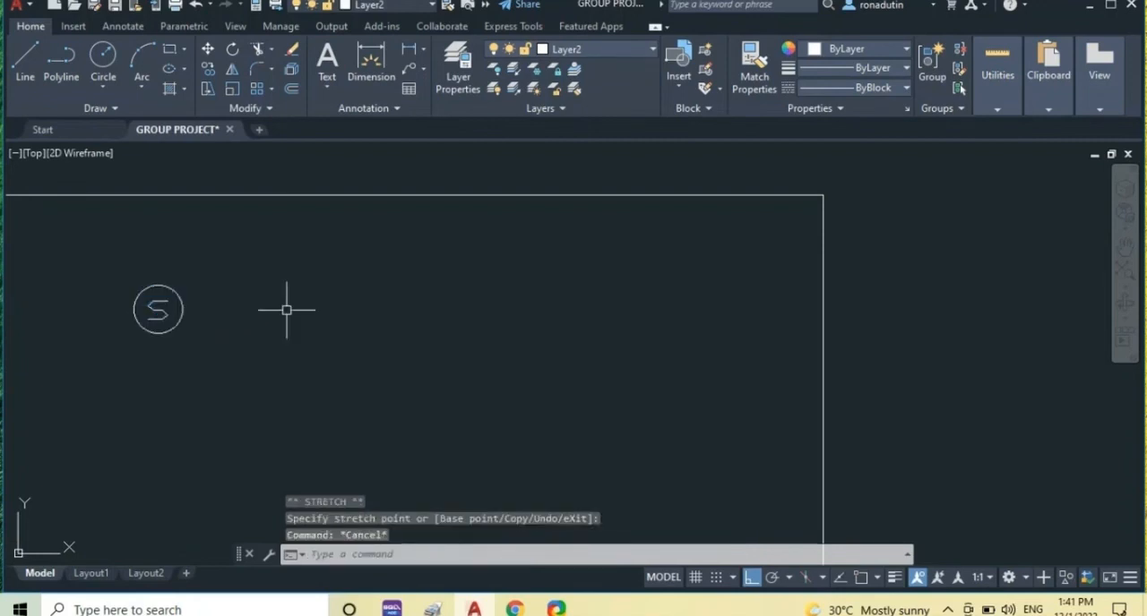
# Draw a vertical line in the empty space west of the garage fire sprinkler riser detail, above the concrete hanger detail.
pyautogui.scroll(-3, 179, 381)
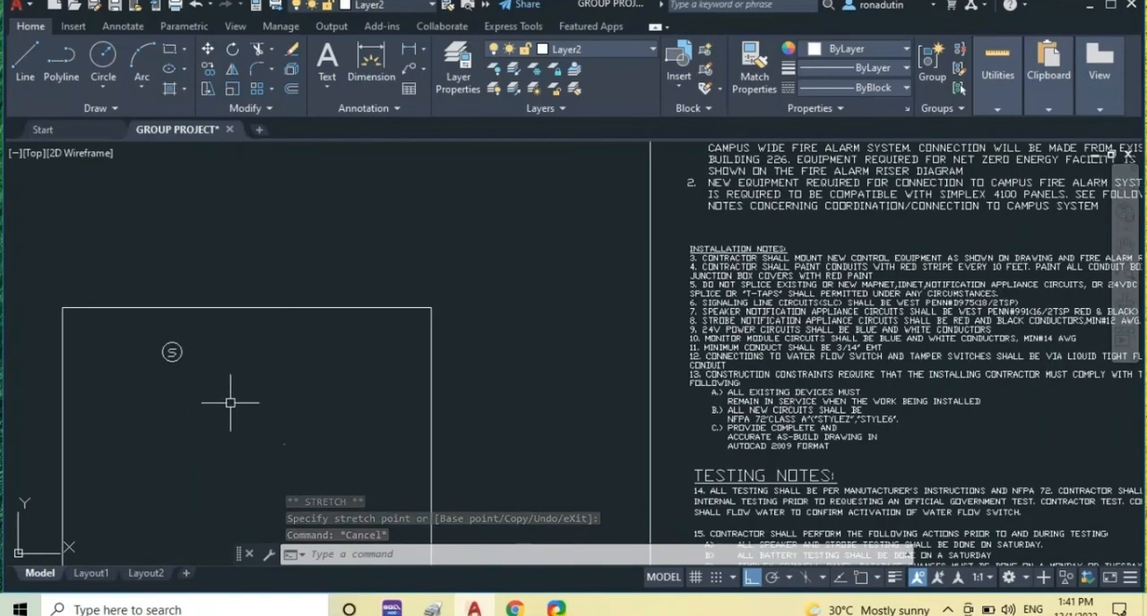
pyautogui.moveTo(364, 403); pyautogui.dragTo(442, 403, button='middle')
pyautogui.scroll(-2, 448, 403)
pyautogui.moveTo(555, 425)
pyautogui.mouseDown(button='middle')
pyautogui.moveTo(555, 440)
pyautogui.moveTo(207, 216)
pyautogui.moveTo(122, 141)
pyautogui.mouseUp(button='middle')
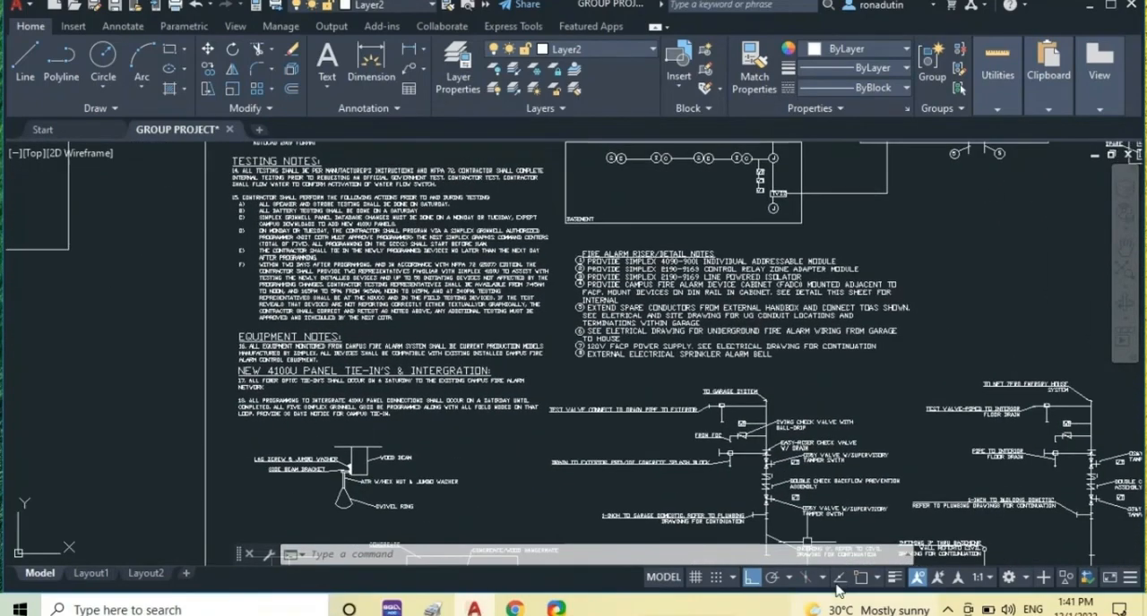
pyautogui.scroll(2, 767, 530)
pyautogui.moveTo(734, 474); pyautogui.dragTo(631, 359, button='middle')
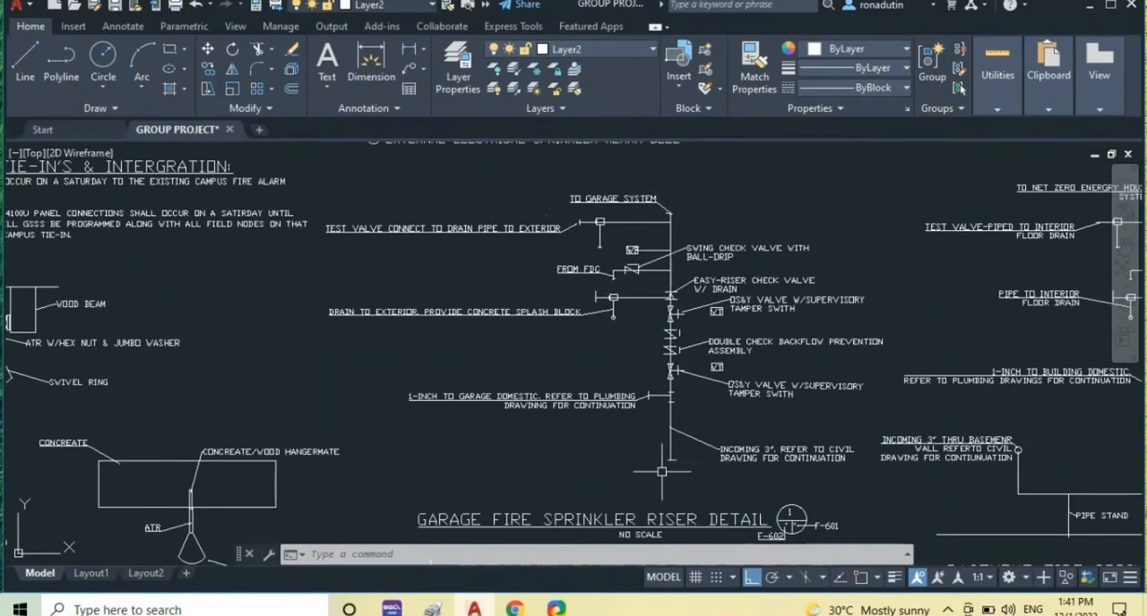
pyautogui.click(27, 56)
pyautogui.click(262, 262)
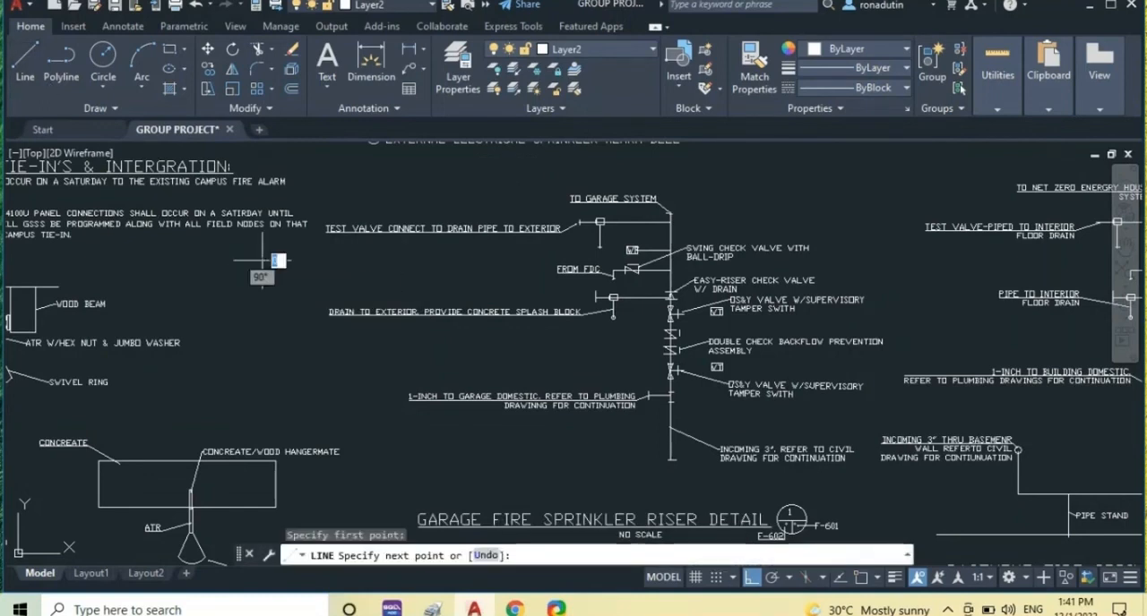
pyautogui.click(264, 356)
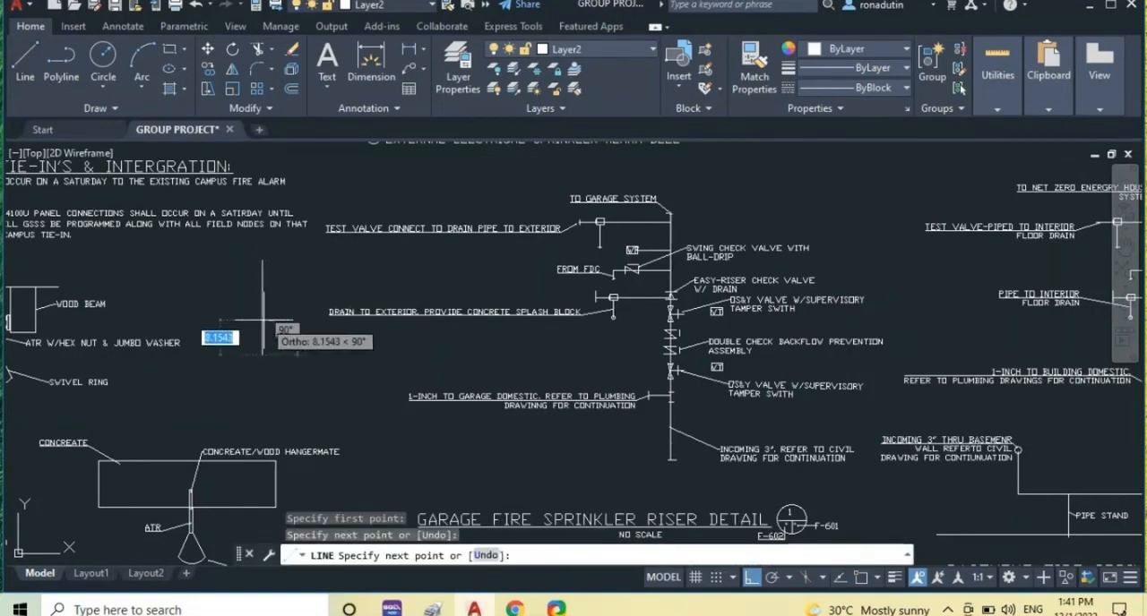
# Erase the new vertical line west of the garage fire sprinkler riser detail.
pyautogui.click(291, 50)
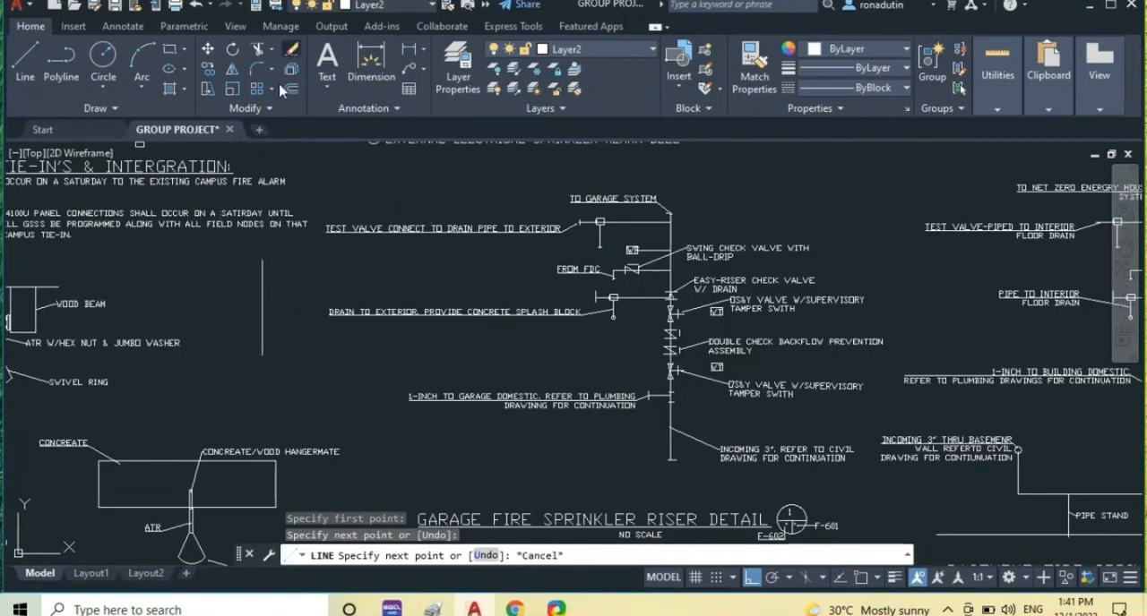
pyautogui.click(274, 286)
pyautogui.click(261, 293)
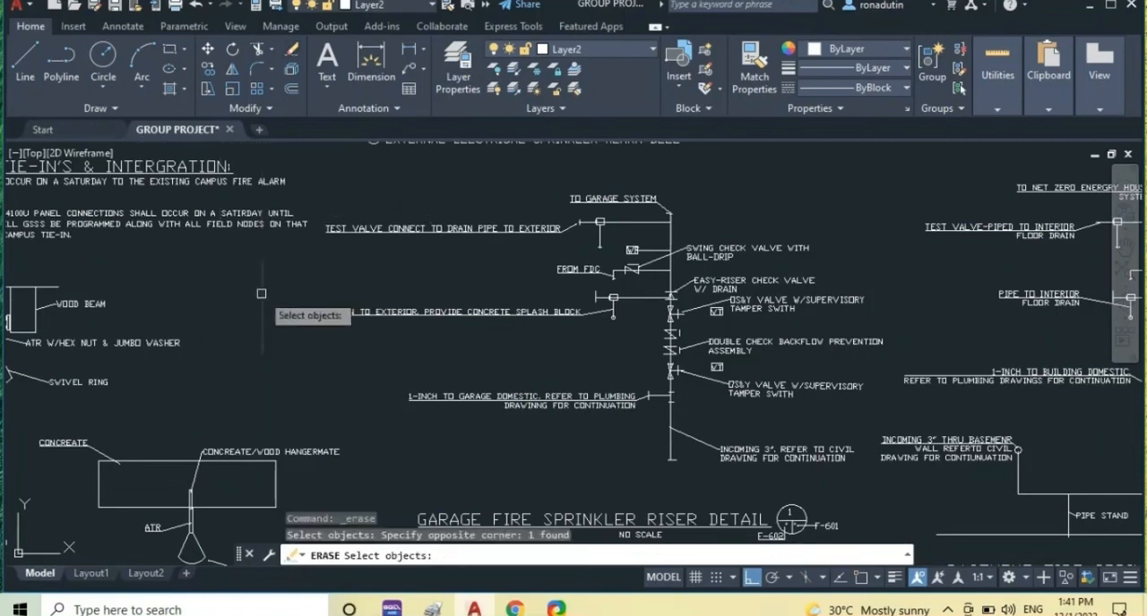